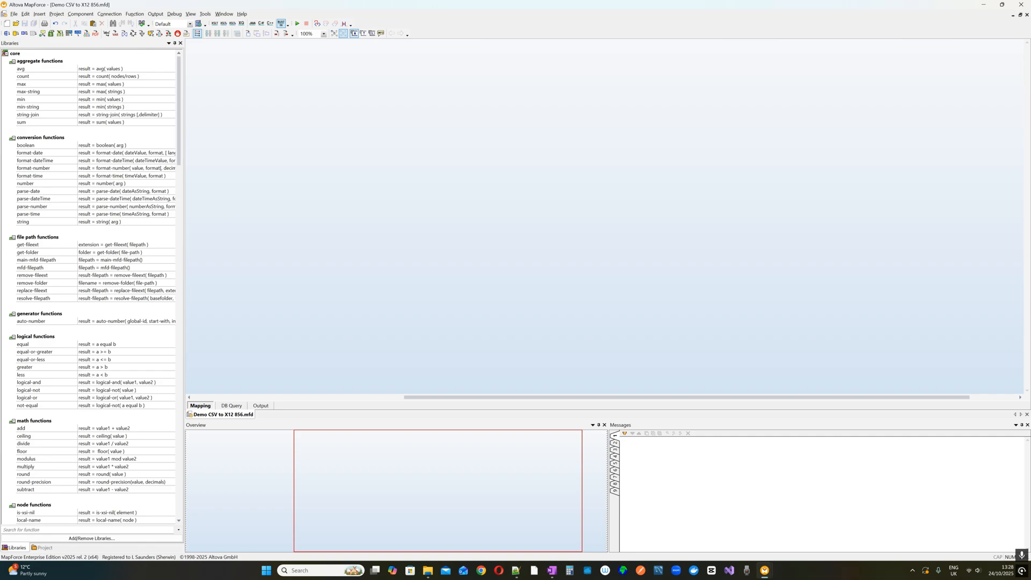
Switch to exampleASN.csv in Notepad++ and examine the record type codes and the ASN number shared by all lines.
key(alt+Tab)
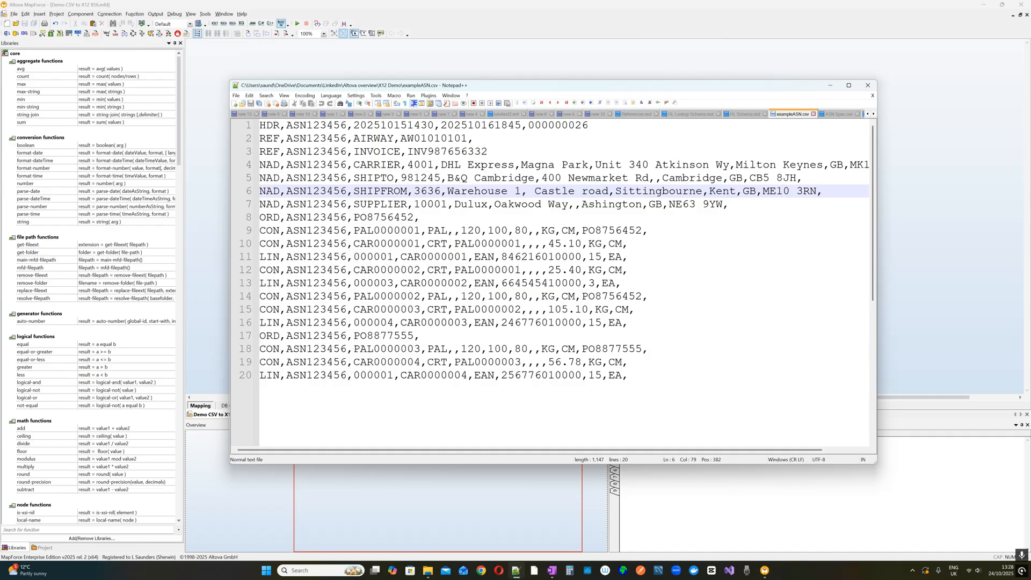
scroll(553, 282, up, 3)
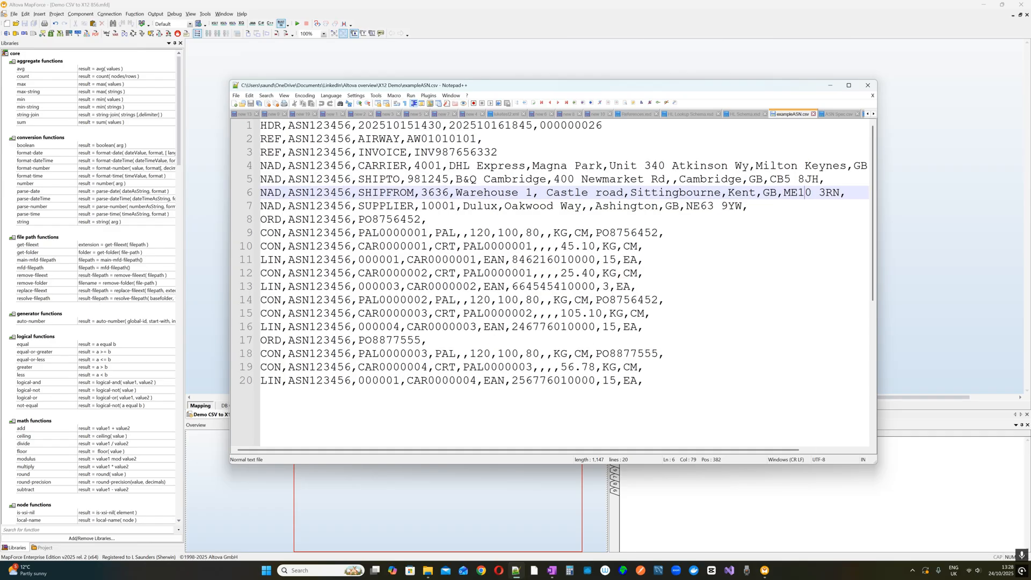
double_click(276, 126)
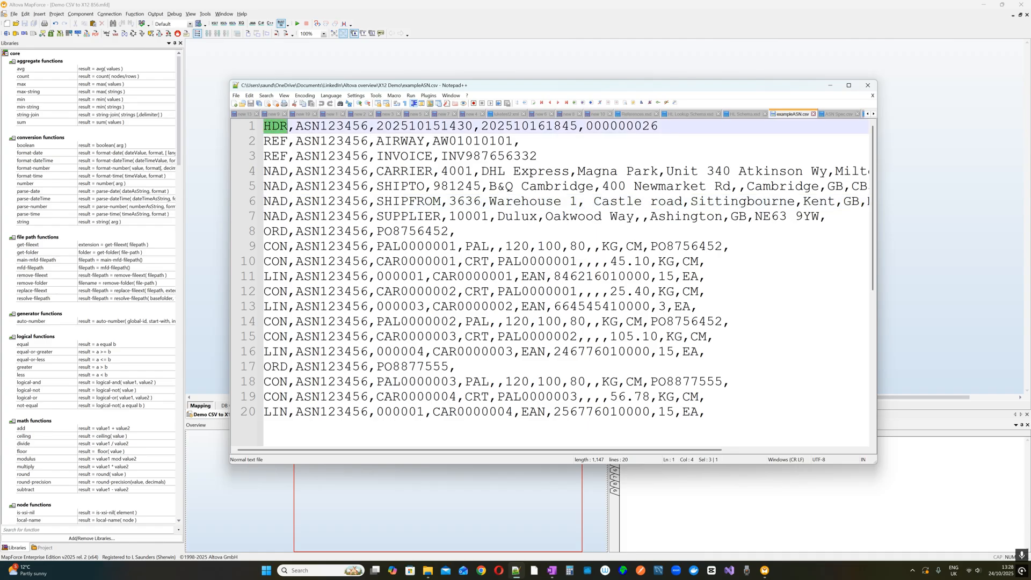
double_click(276, 141)
click(279, 171)
double_click(276, 171)
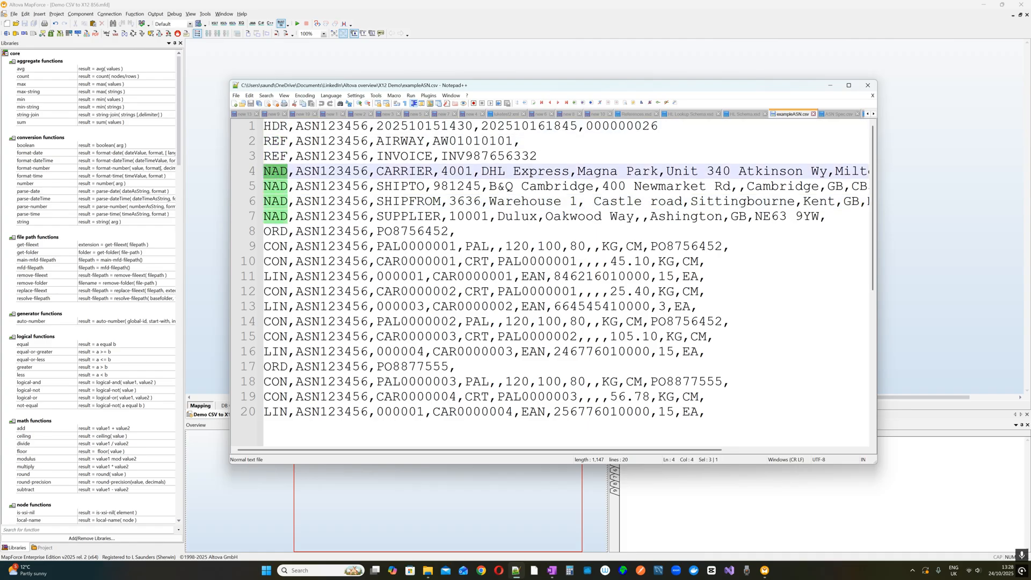
double_click(315, 127)
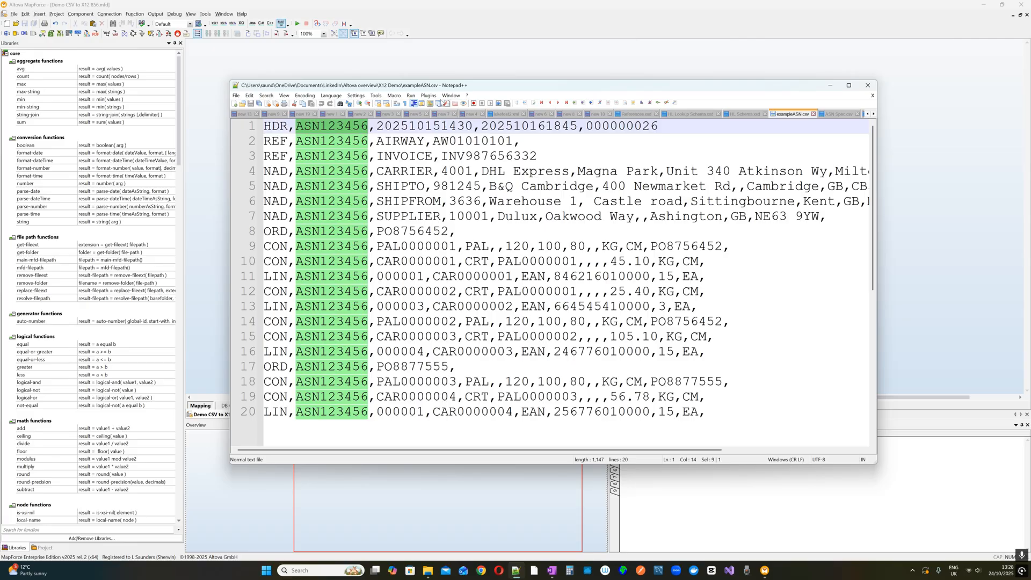
drag(433, 86, 408, 95)
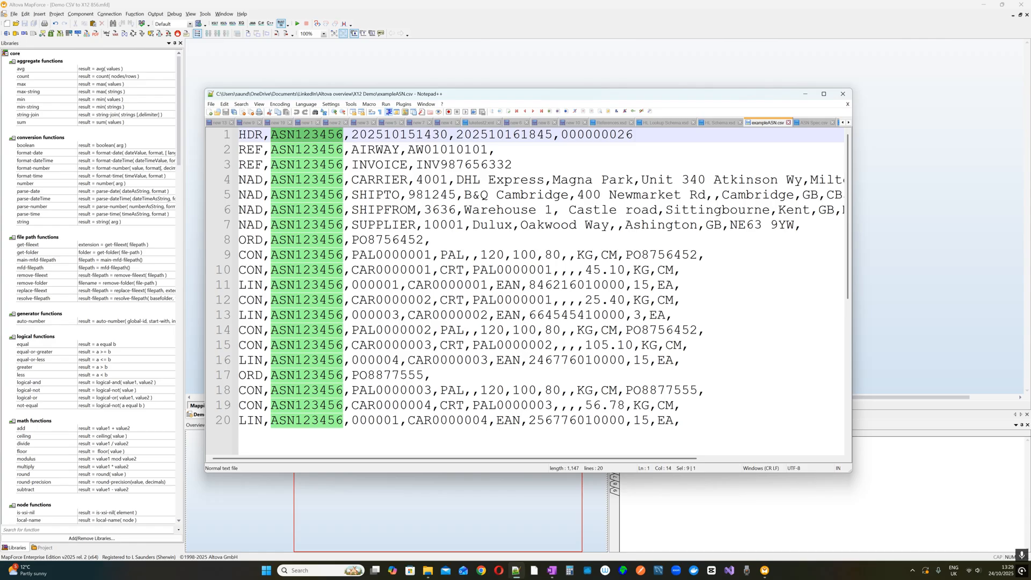
Examine the HDR record's ASN number and date-time fields, and the REF records linked to that ASN number.
double_click(250, 135)
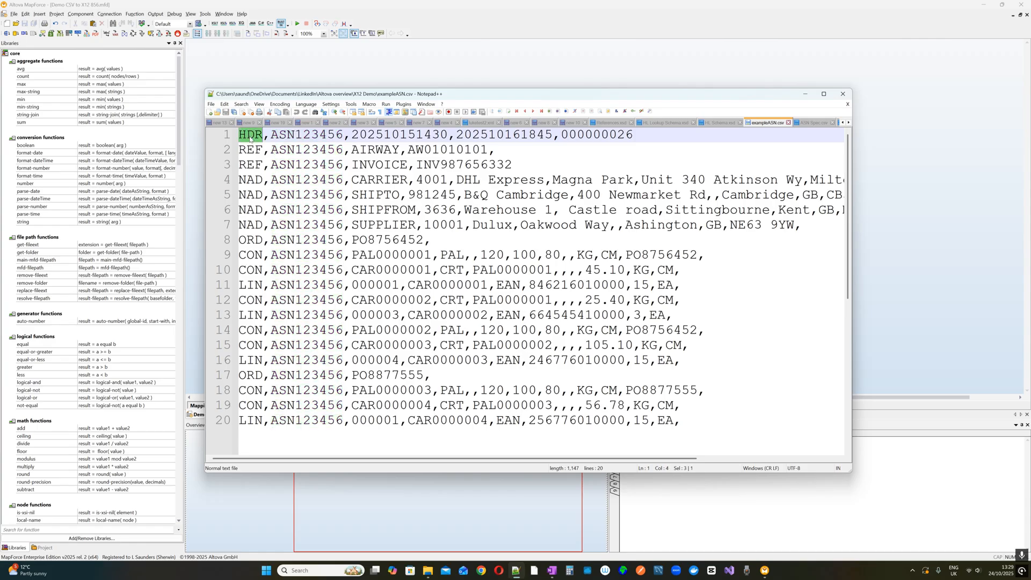
double_click(310, 140)
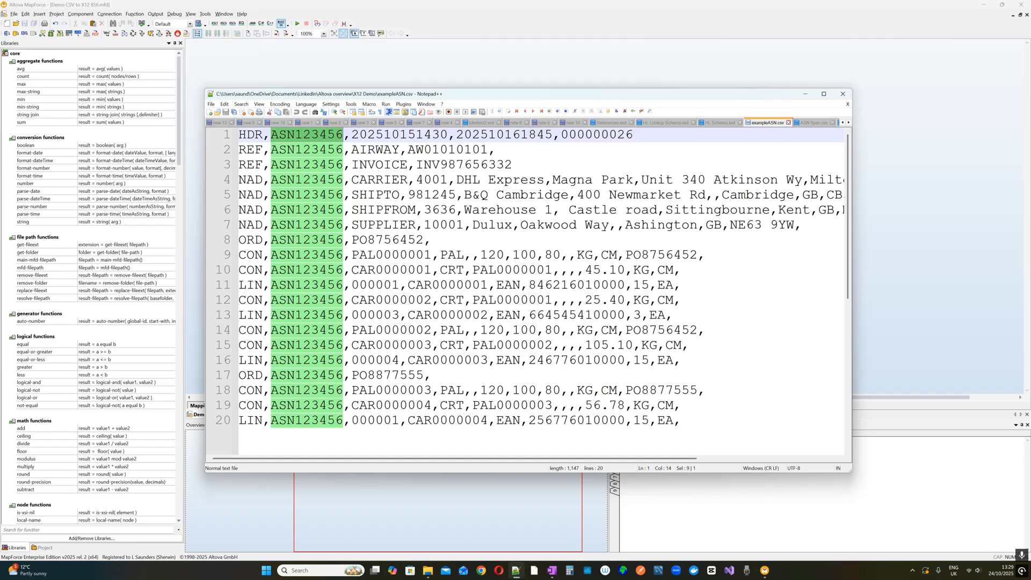
double_click(428, 135)
double_click(488, 137)
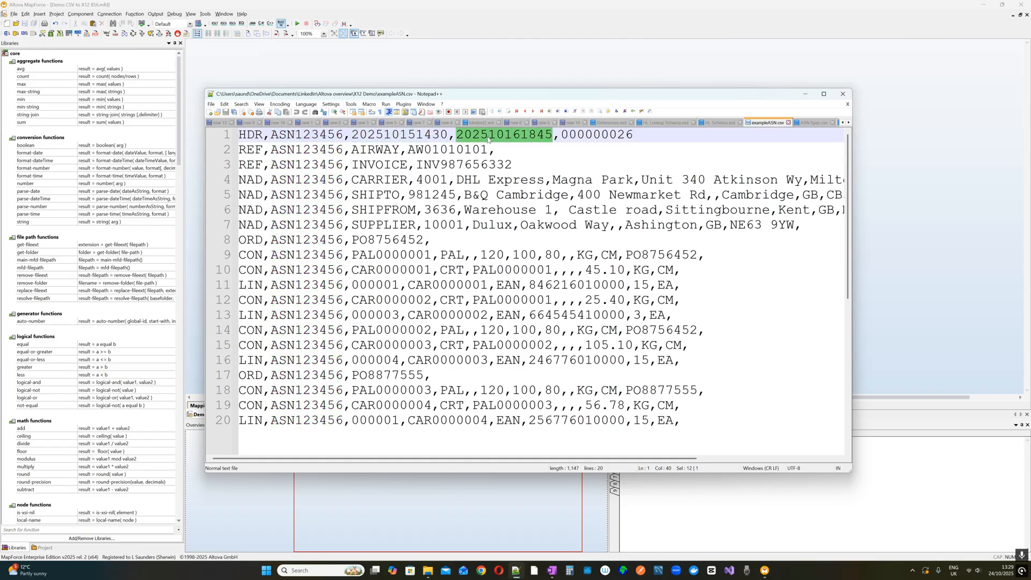
double_click(250, 150)
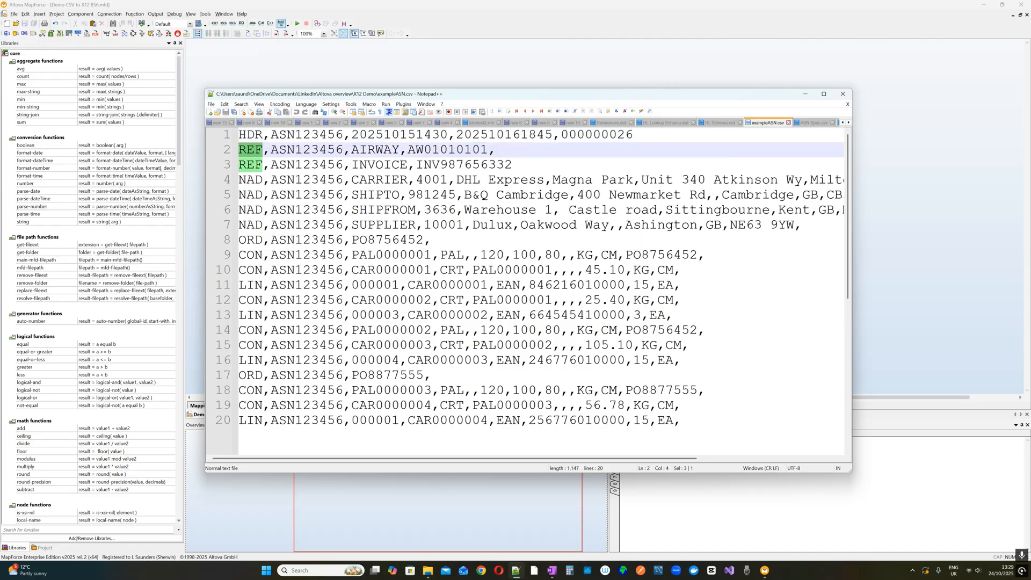
double_click(284, 135)
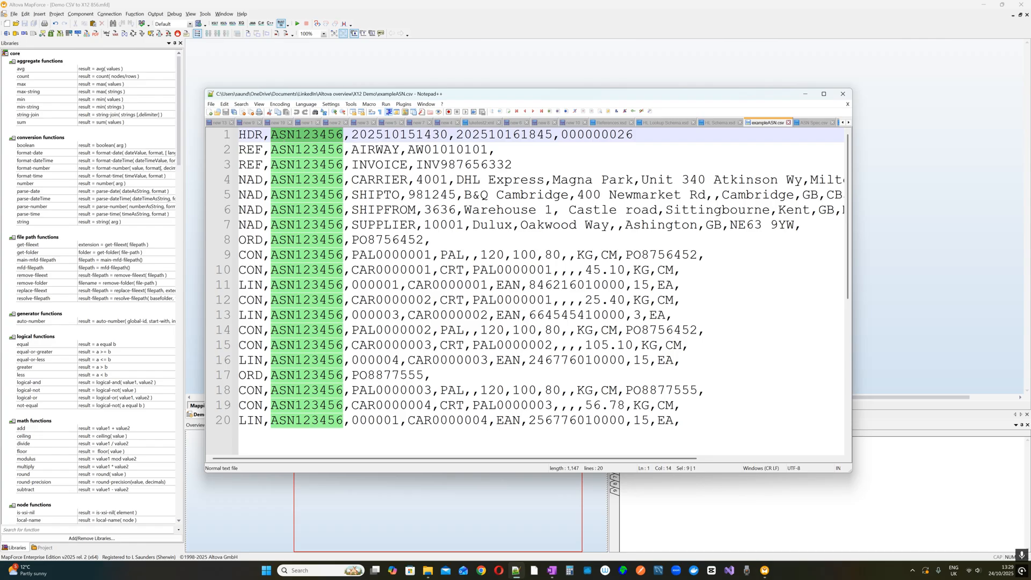
Examine the NAD records and their party types: CARRIER, SHIPTO, SHIPFROM and SUPPLIER.
double_click(250, 180)
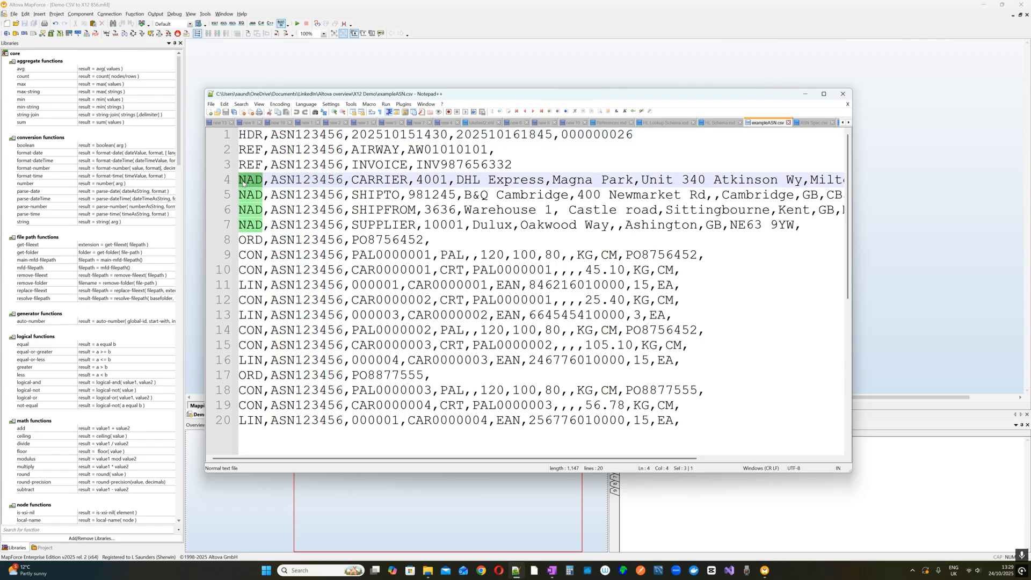
double_click(379, 180)
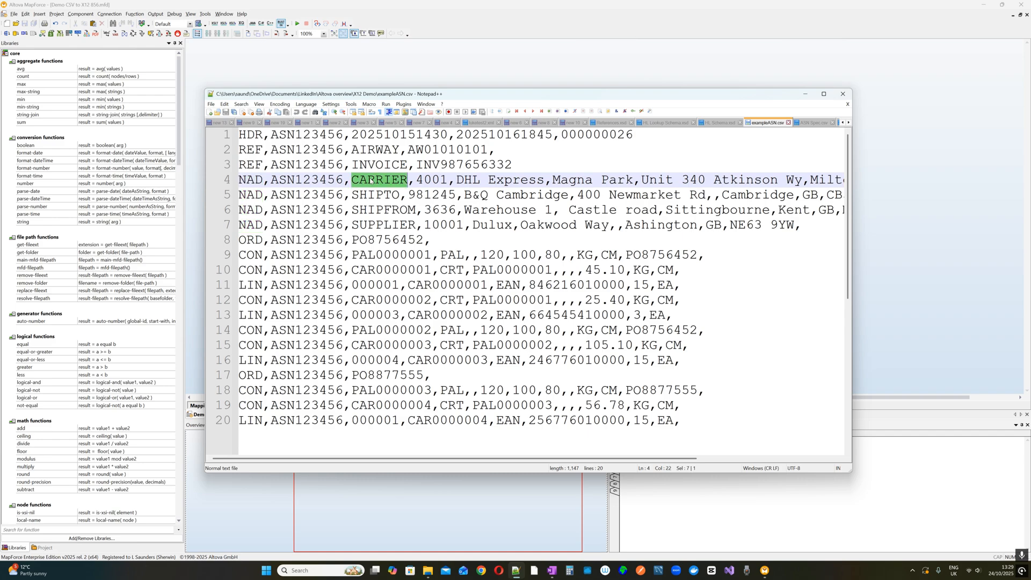
double_click(376, 195)
double_click(382, 210)
double_click(381, 225)
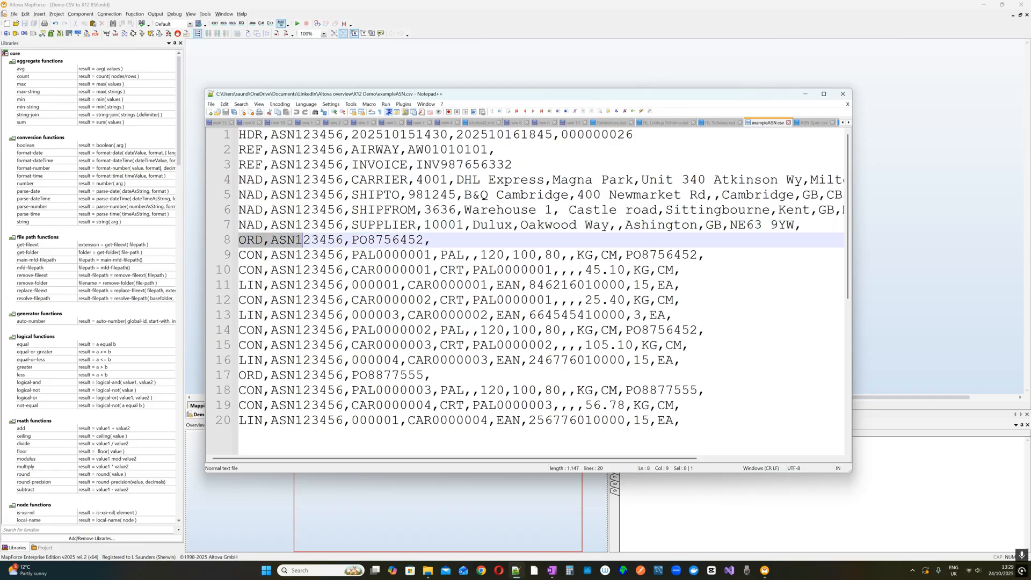
Examine the two ORD records and where their purchase order numbers recur in the file.
double_click(258, 240)
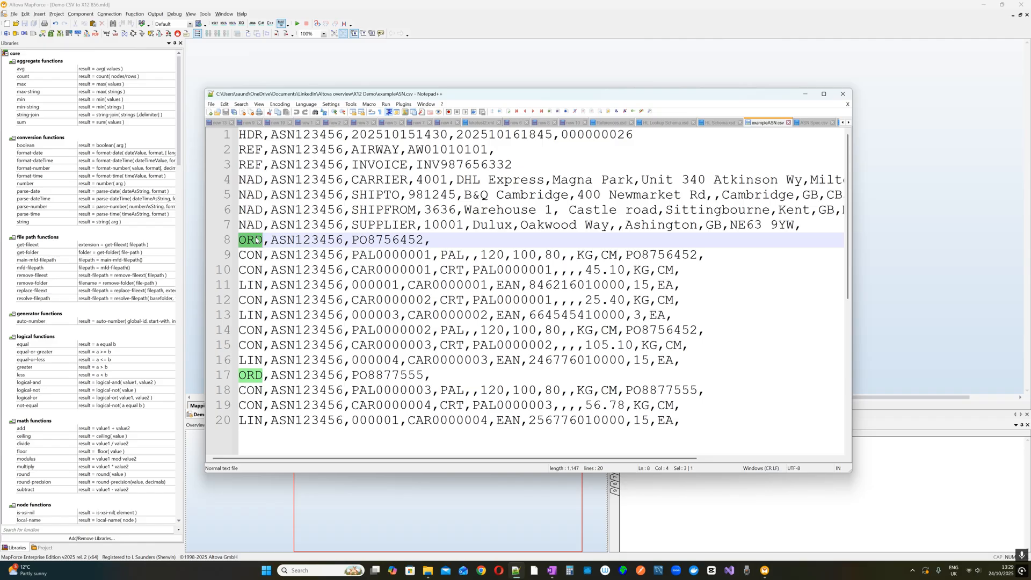
double_click(386, 240)
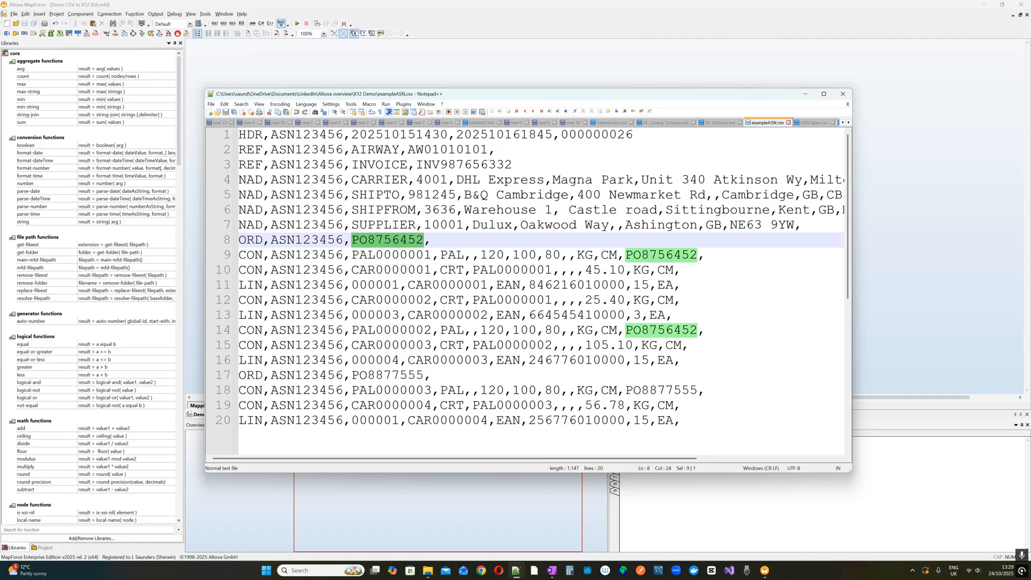
double_click(372, 375)
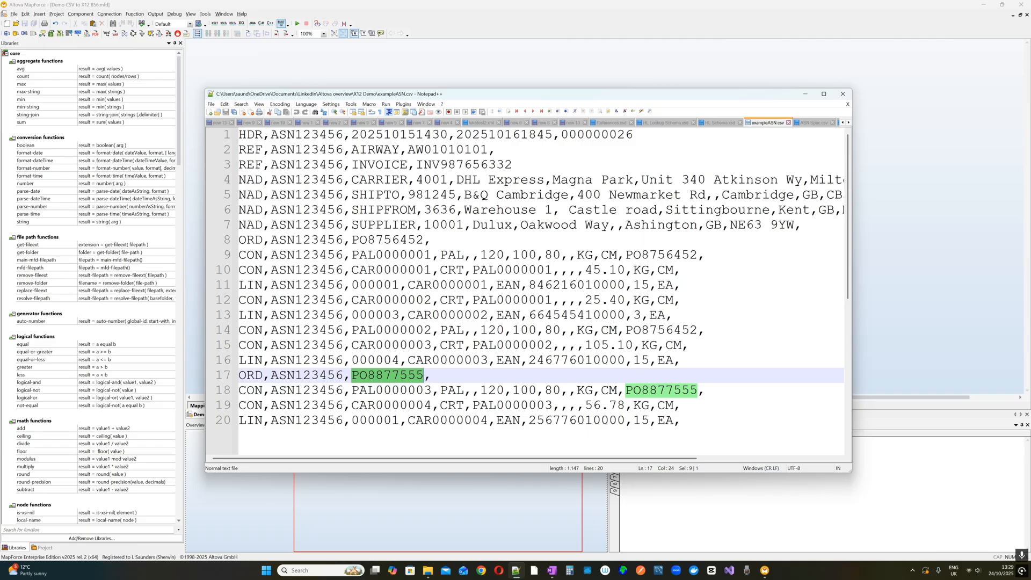
Examine the pallet CON record on line 9: its pallet ID, PAL type, dimensions and purchase order reference.
double_click(248, 255)
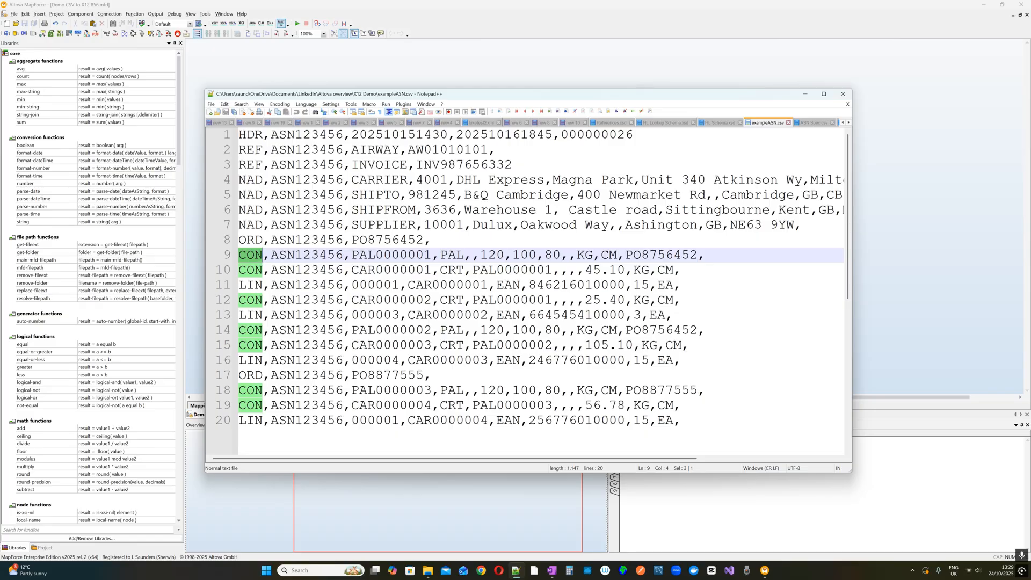
click(407, 255)
drag(432, 255, 351, 255)
click(464, 255)
double_click(462, 255)
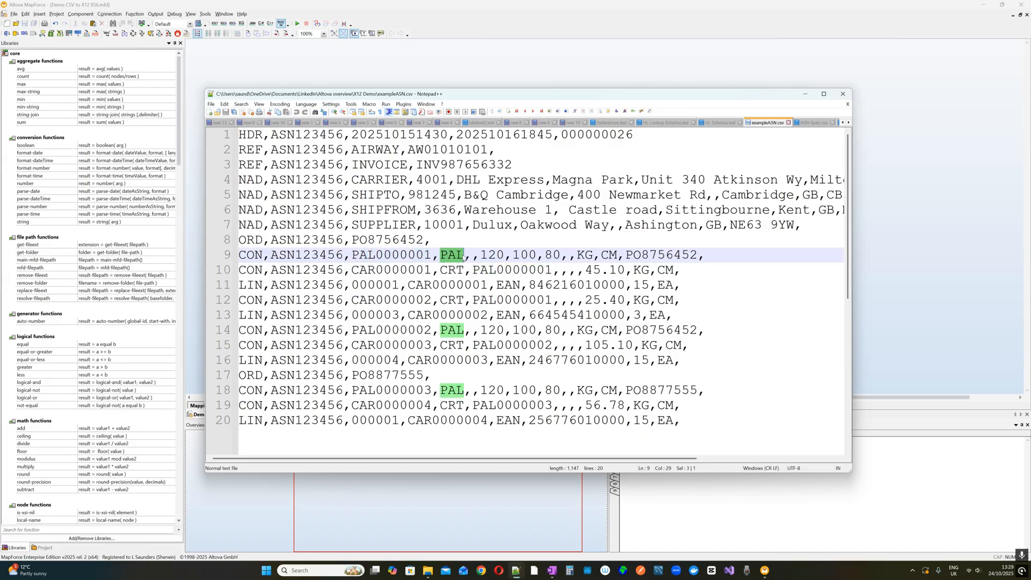
double_click(419, 256)
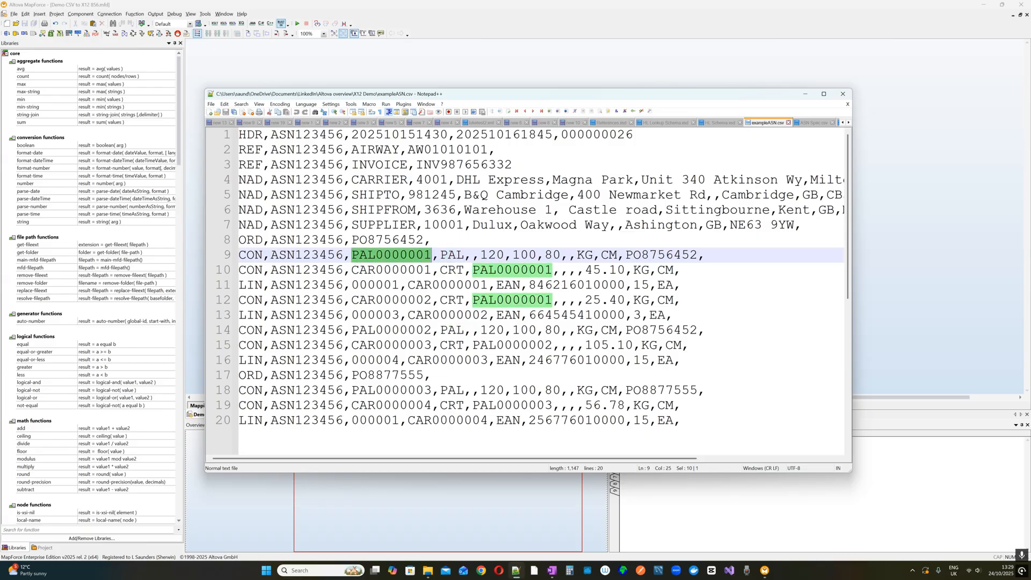
click(481, 255)
drag(480, 255, 561, 255)
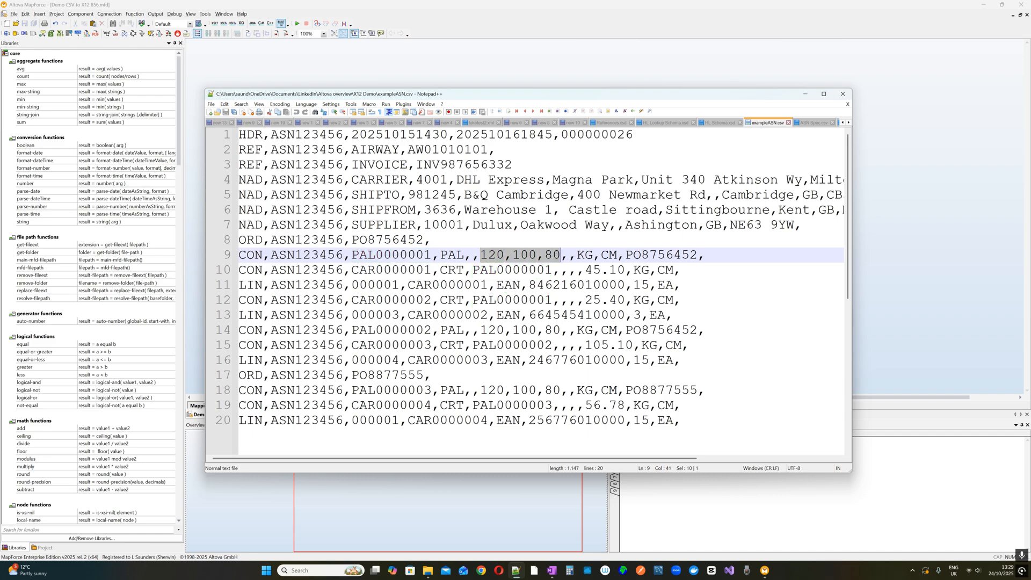
double_click(661, 255)
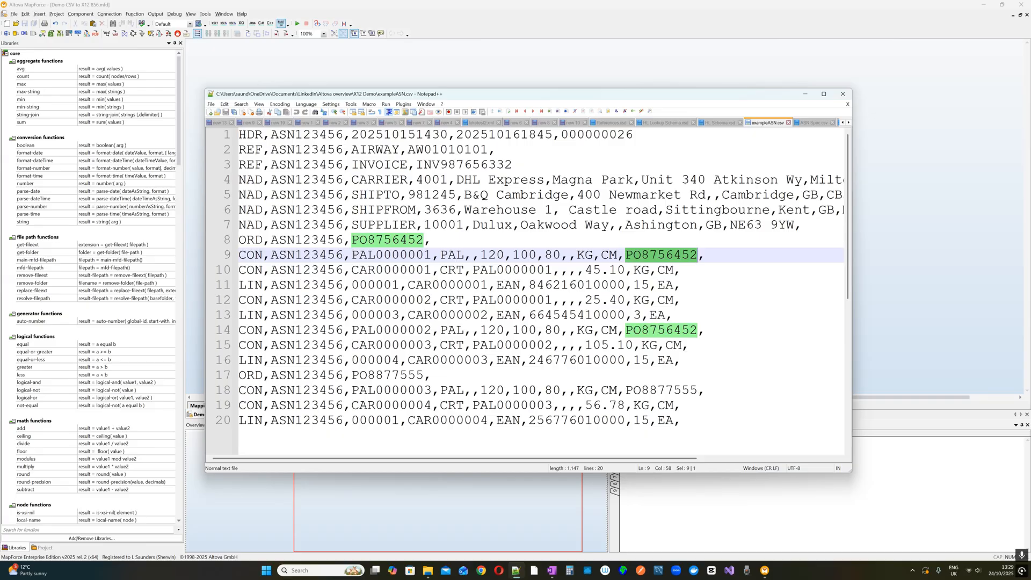
Examine how the carton CON records on lines 10 and 12 reference pallet PAL0000001 and relate to their LIN records.
double_click(498, 272)
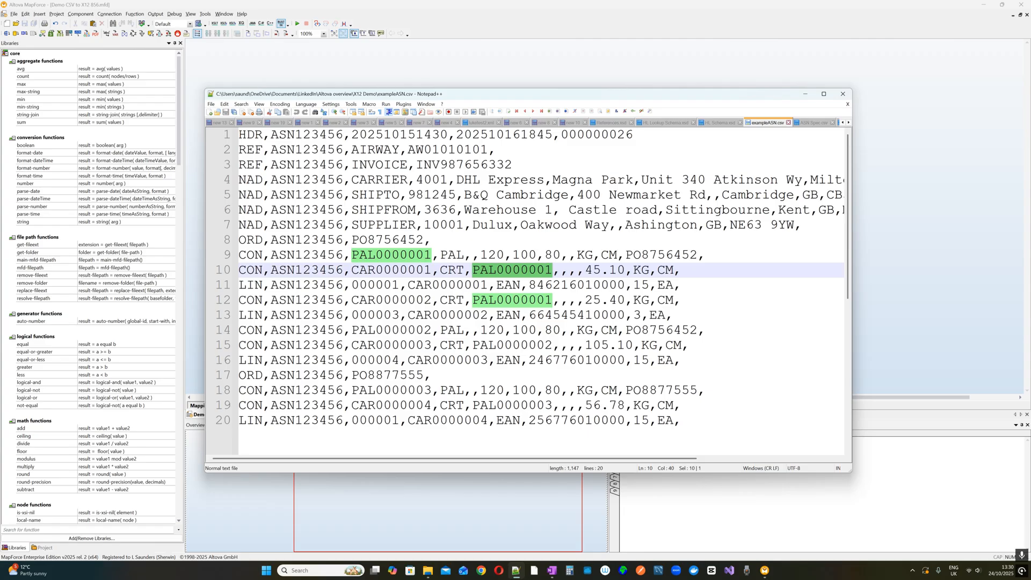
drag(353, 270, 432, 271)
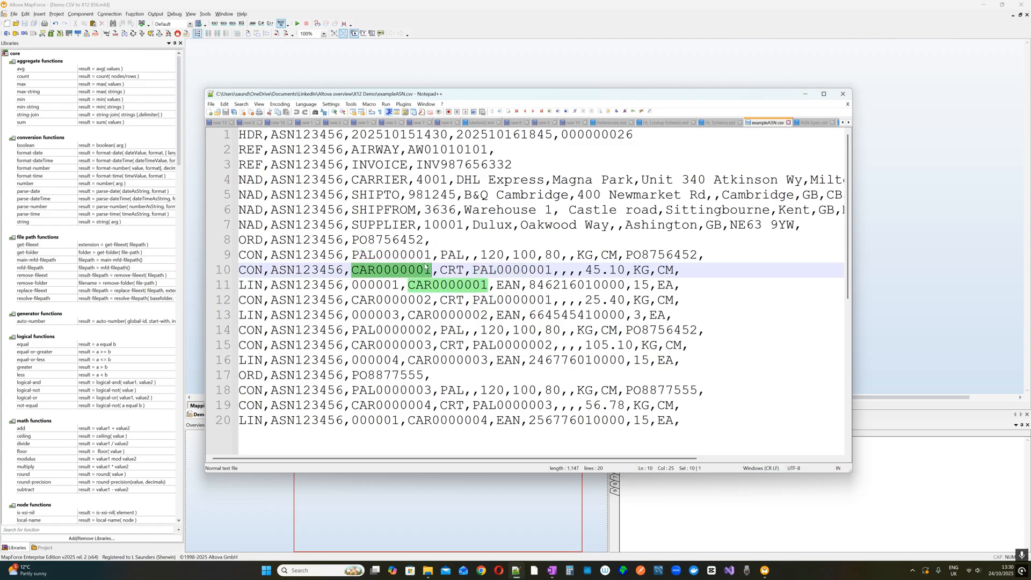
double_click(417, 302)
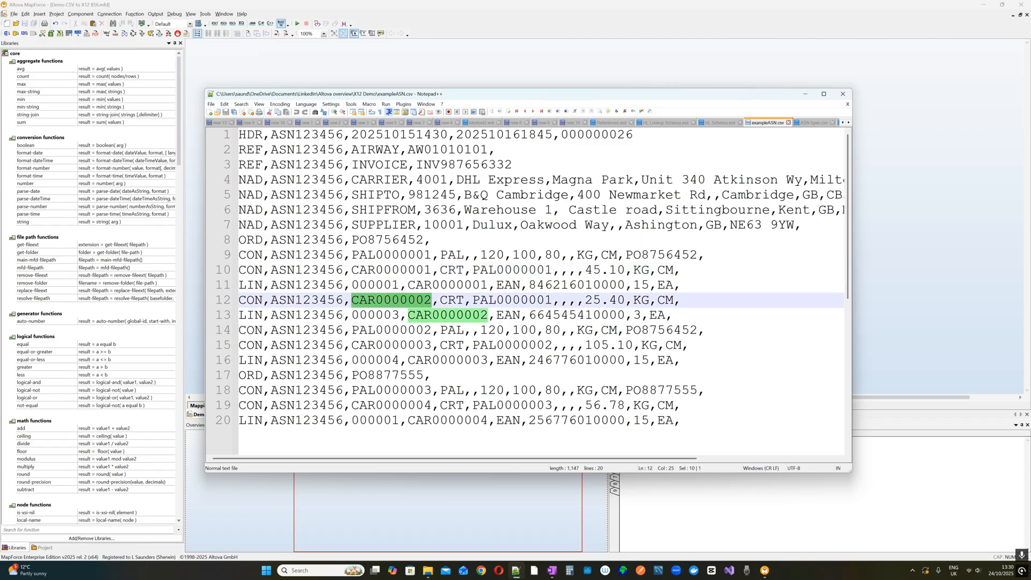
double_click(386, 271)
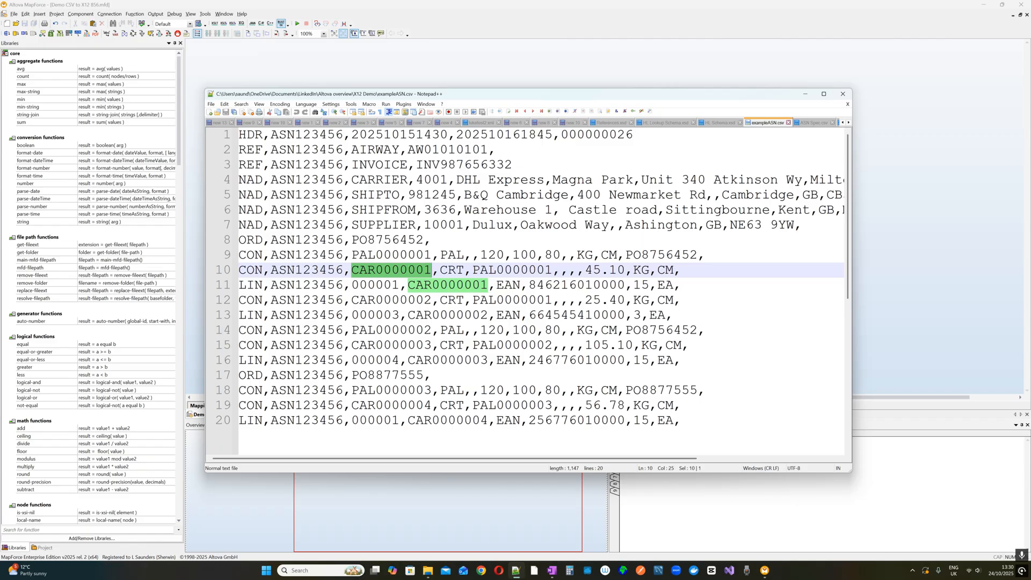
drag(247, 286, 681, 285)
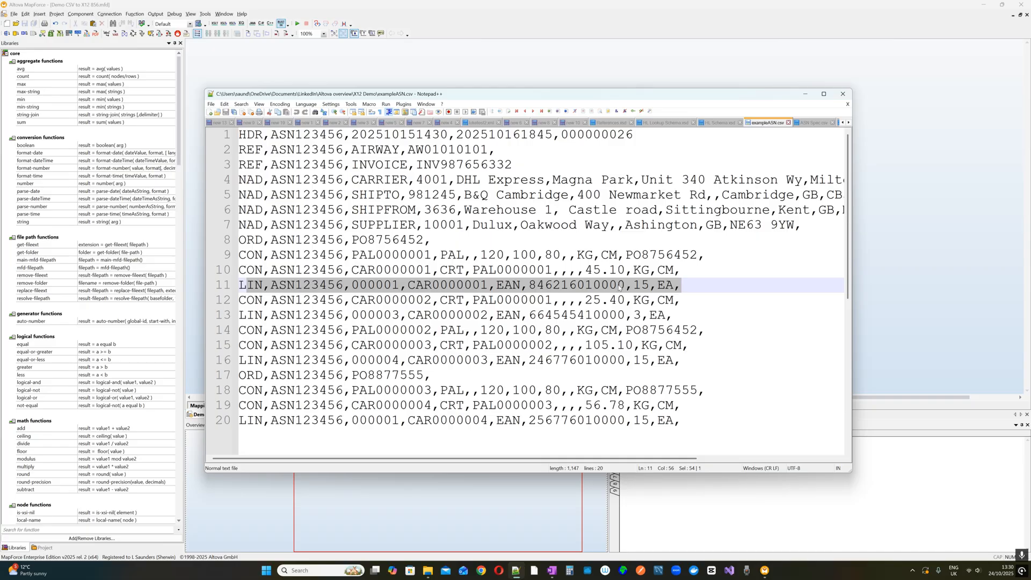
Trace the hierarchy from the first ORD record's purchase order down to pallet PAL0000001.
double_click(251, 240)
double_click(387, 240)
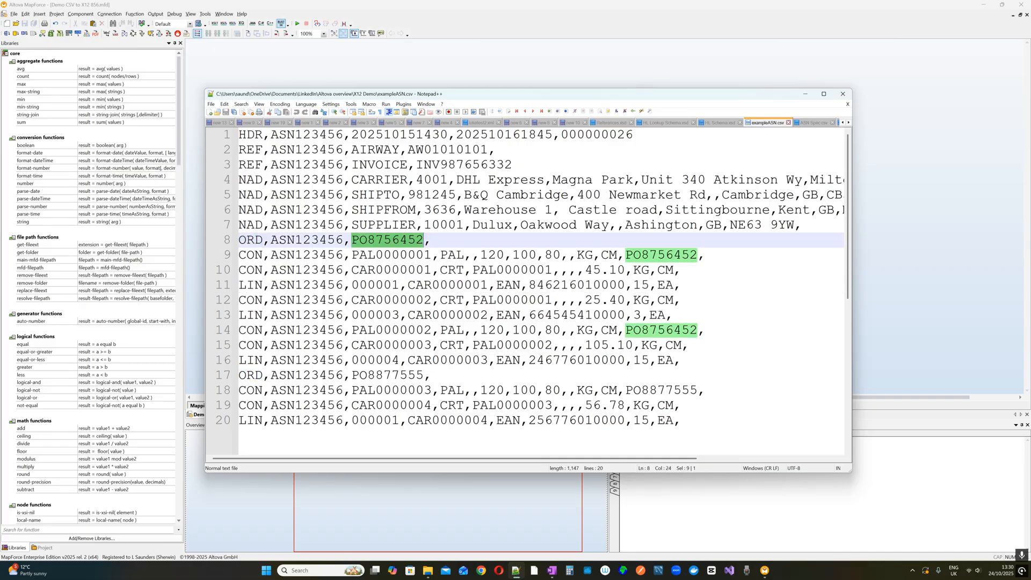
double_click(376, 255)
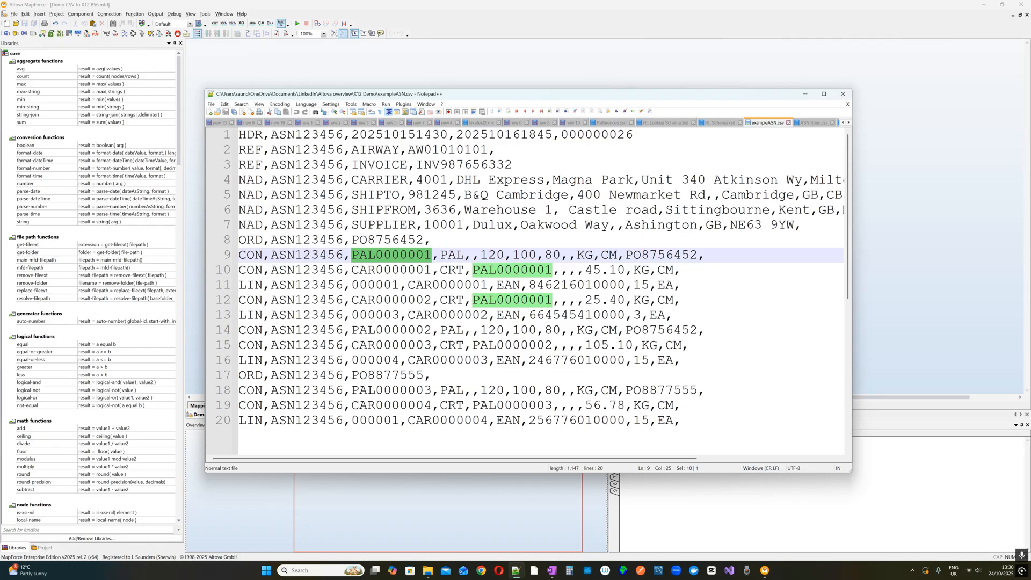
Examine the LIN records on lines 11 and 13, checking carton reference, EAN item code, quantity and the first line's unit.
double_click(454, 285)
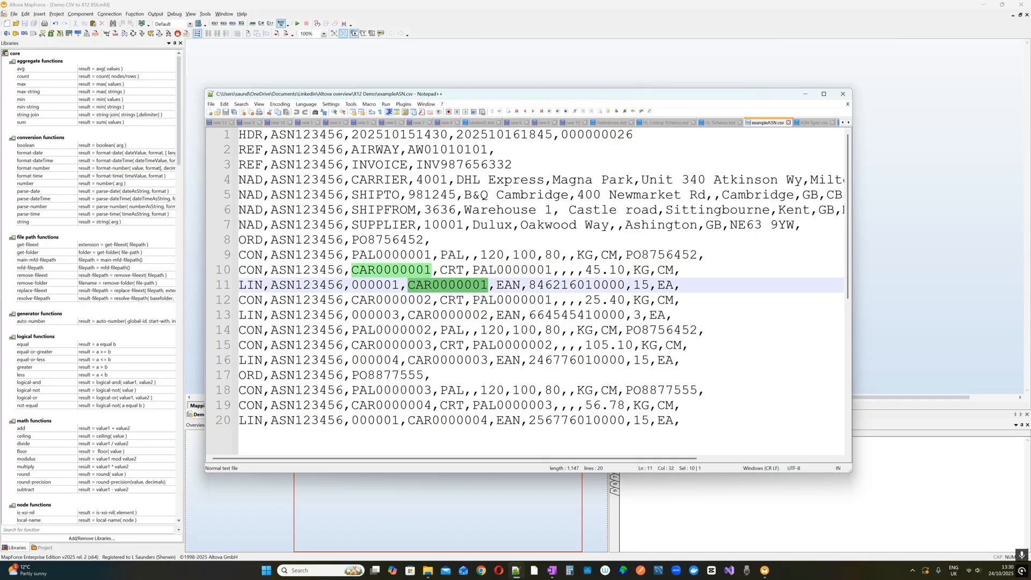
double_click(564, 286)
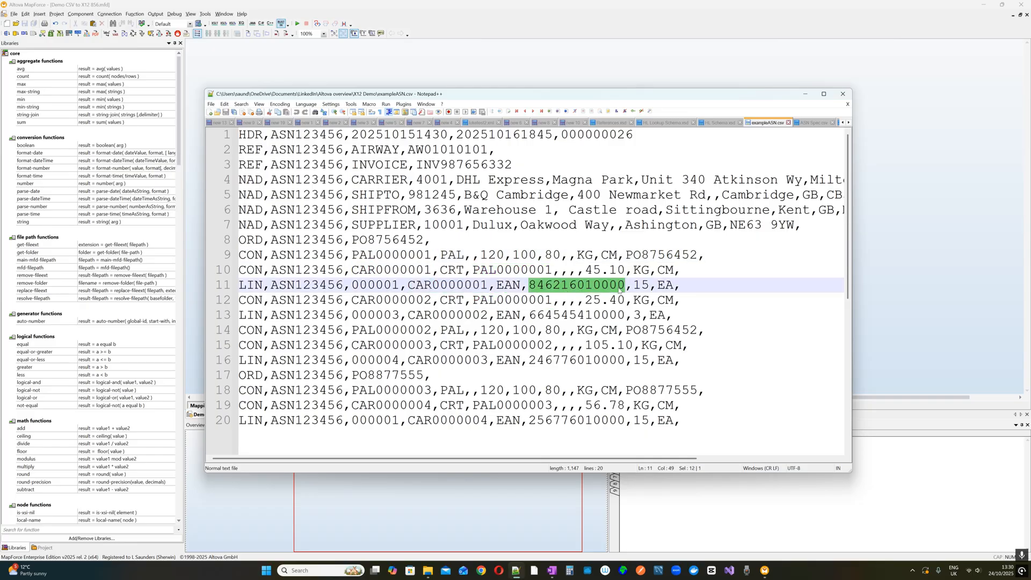
drag(650, 285, 633, 285)
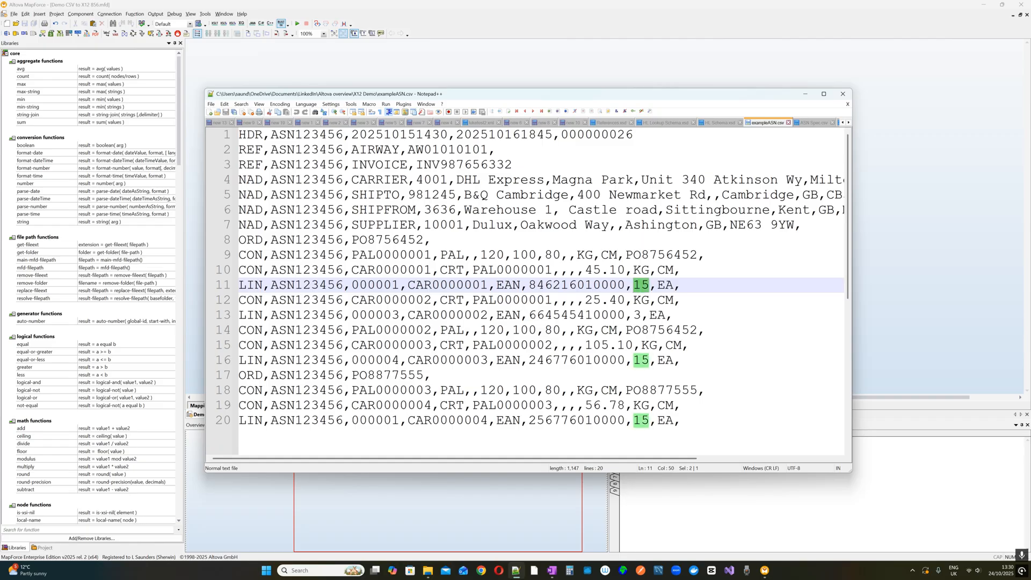
double_click(667, 287)
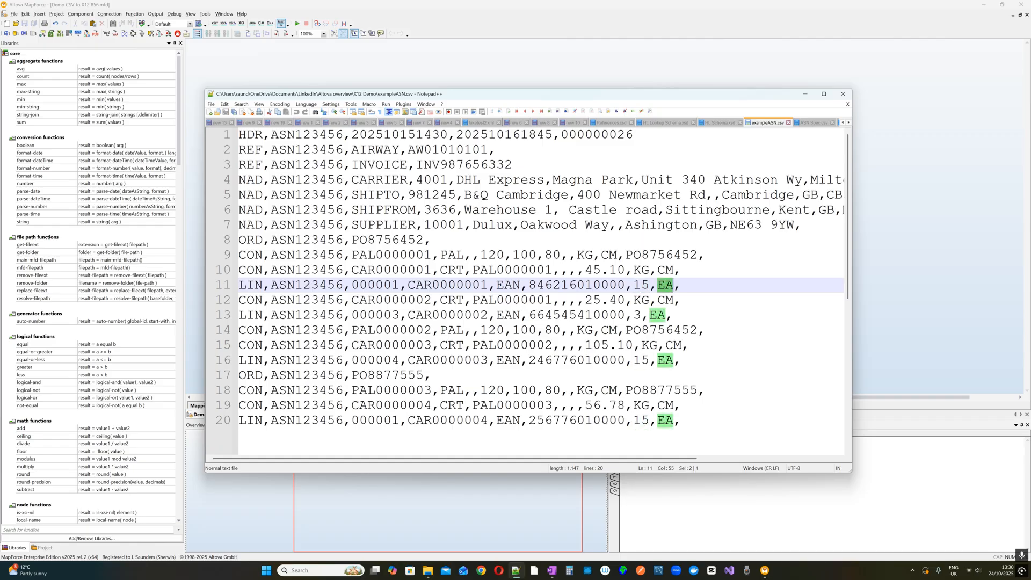
double_click(455, 315)
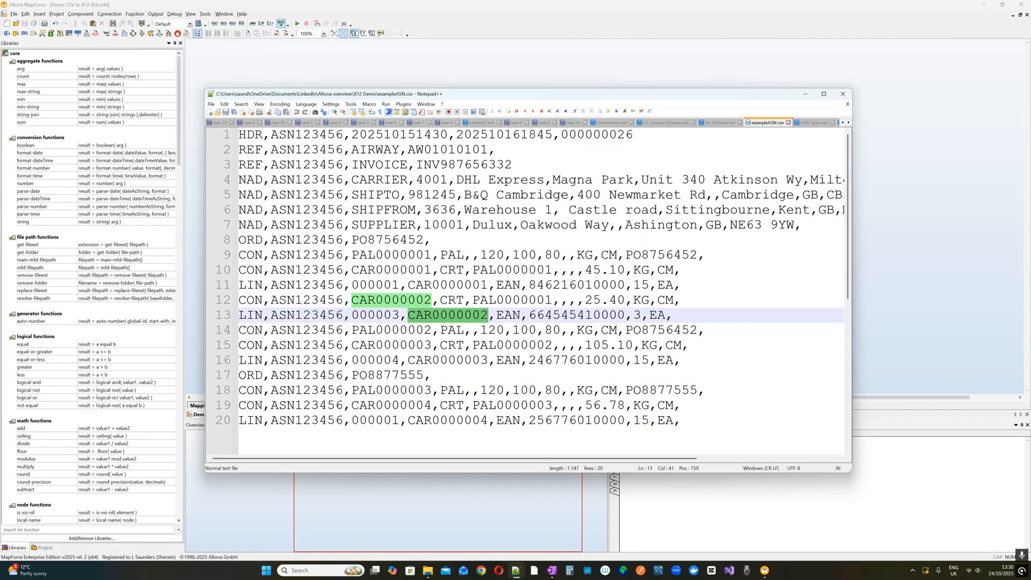
double_click(564, 320)
double_click(638, 315)
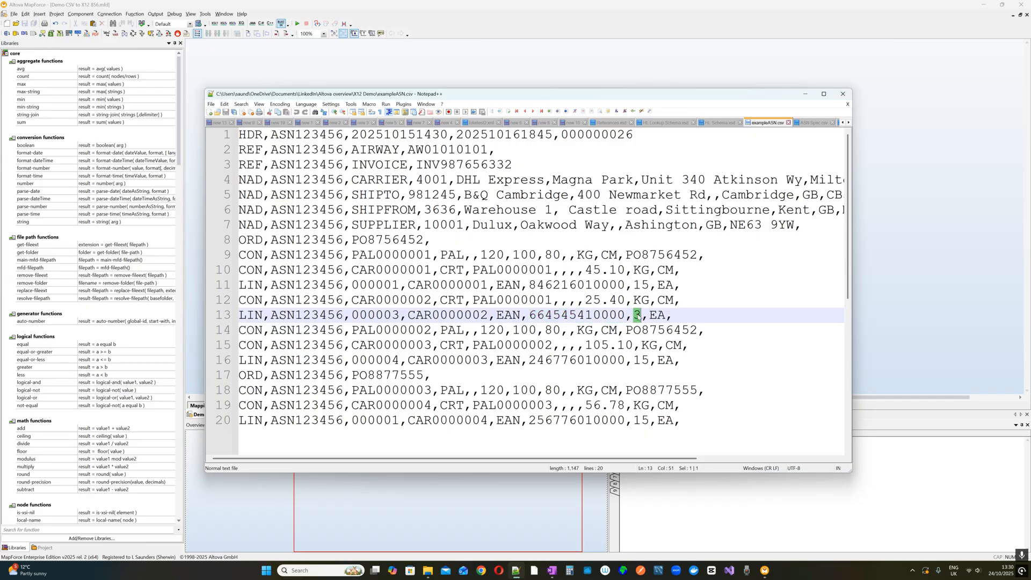
Examine the unit on line 13 and the second pallet's records on lines 14 to 16: carton reference, item code, quantity and unit.
double_click(657, 317)
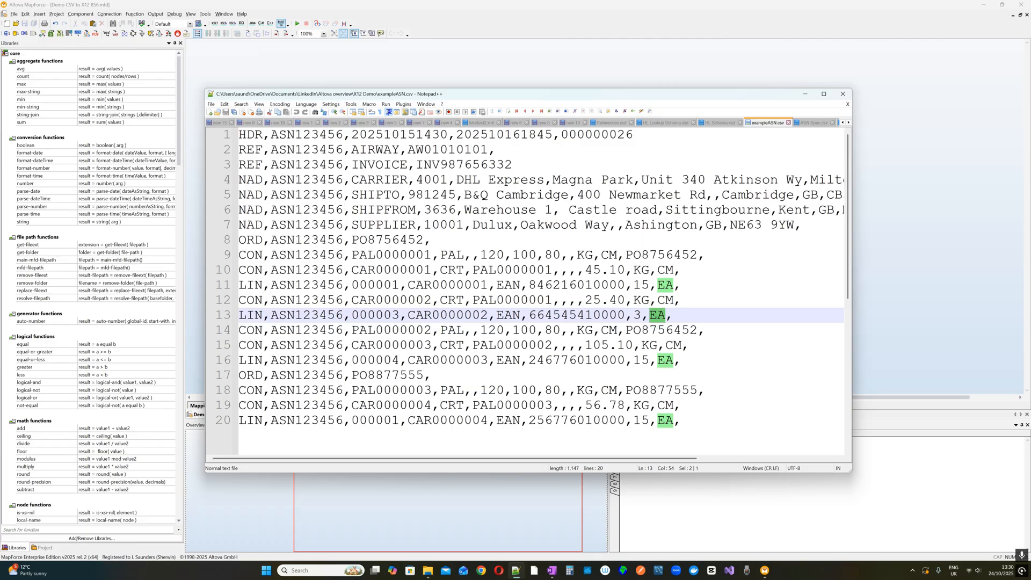
double_click(251, 331)
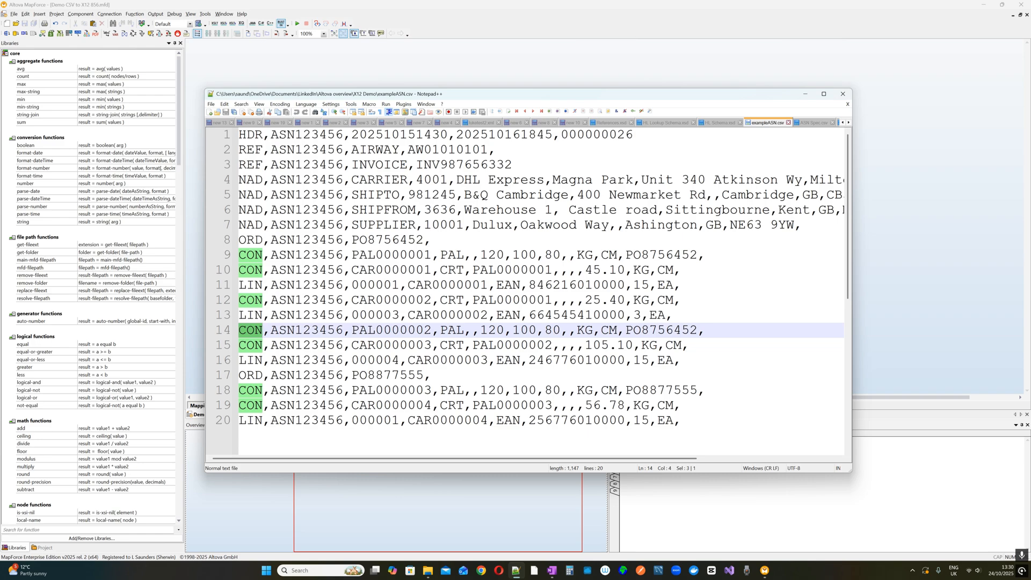
double_click(411, 345)
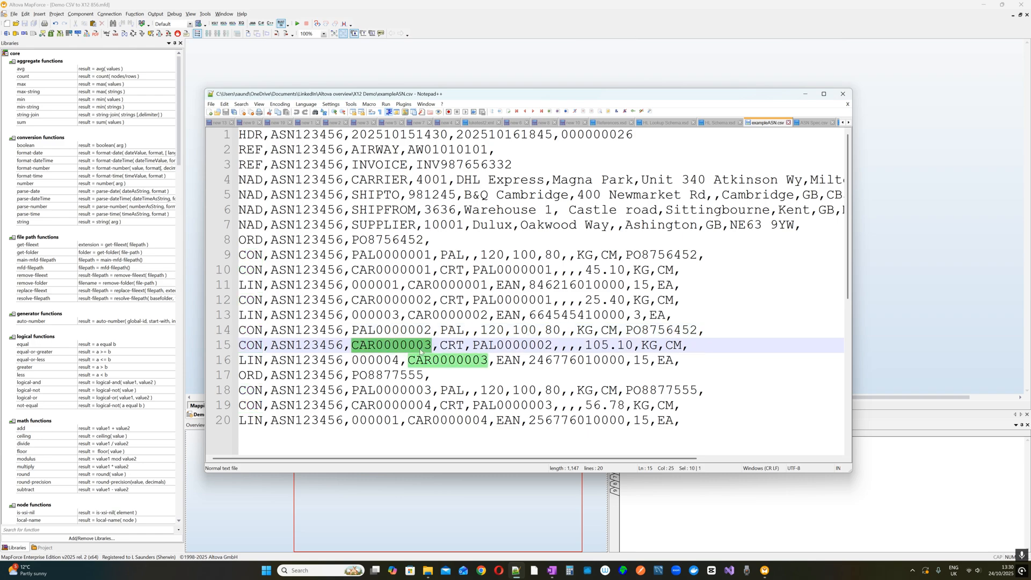
double_click(577, 359)
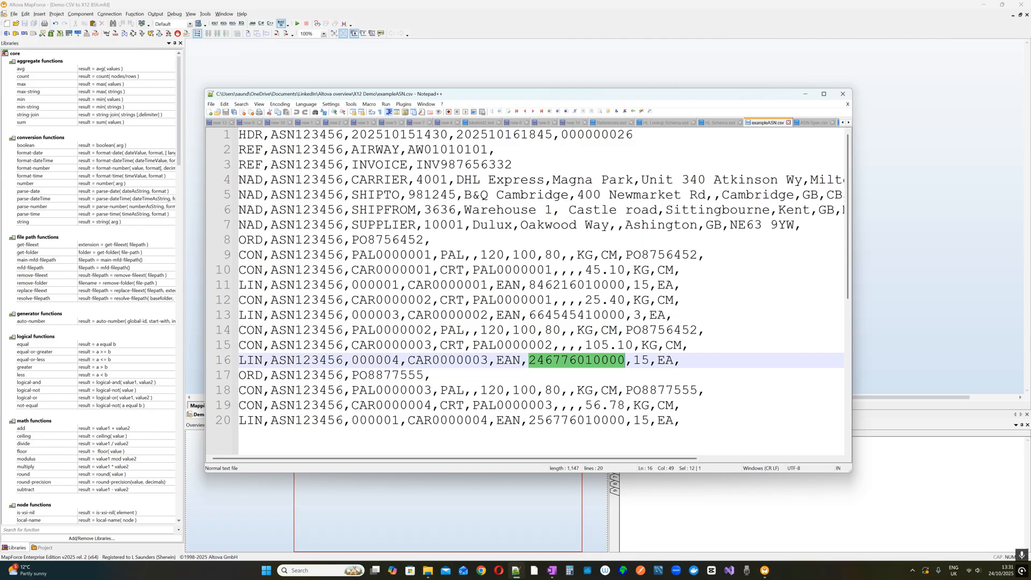
double_click(641, 360)
double_click(665, 360)
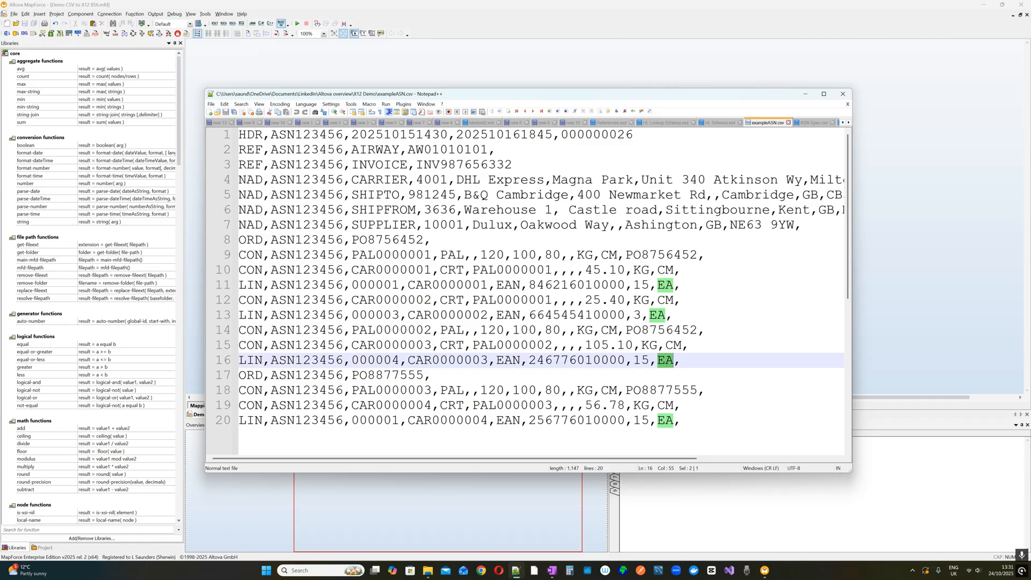
drag(680, 359, 236, 361)
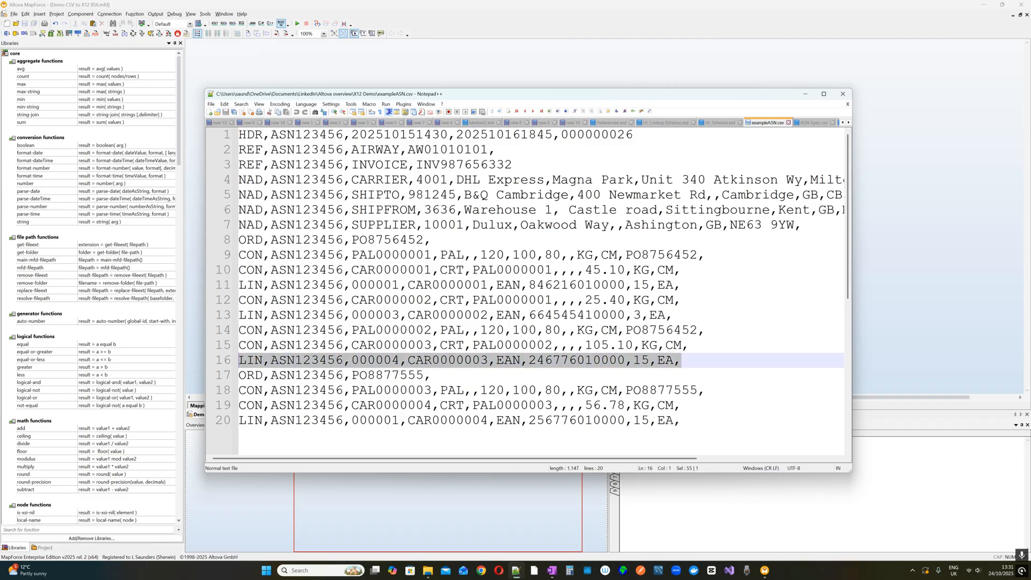
Trace the second ORD record on line 17 down through pallet PAL0000003 and its carton to the final LIN record.
double_click(375, 379)
double_click(392, 391)
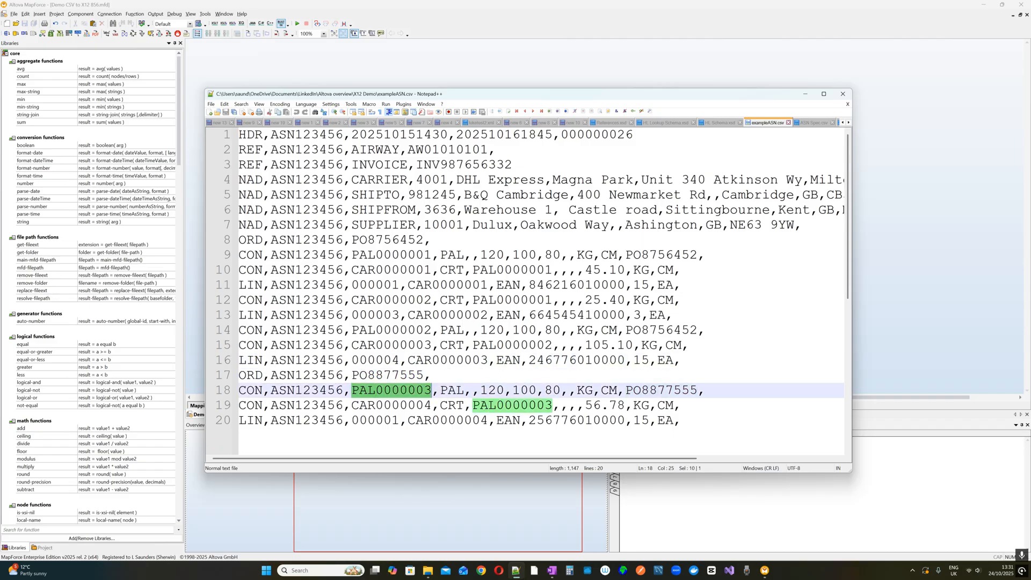
double_click(387, 406)
drag(681, 420, 352, 420)
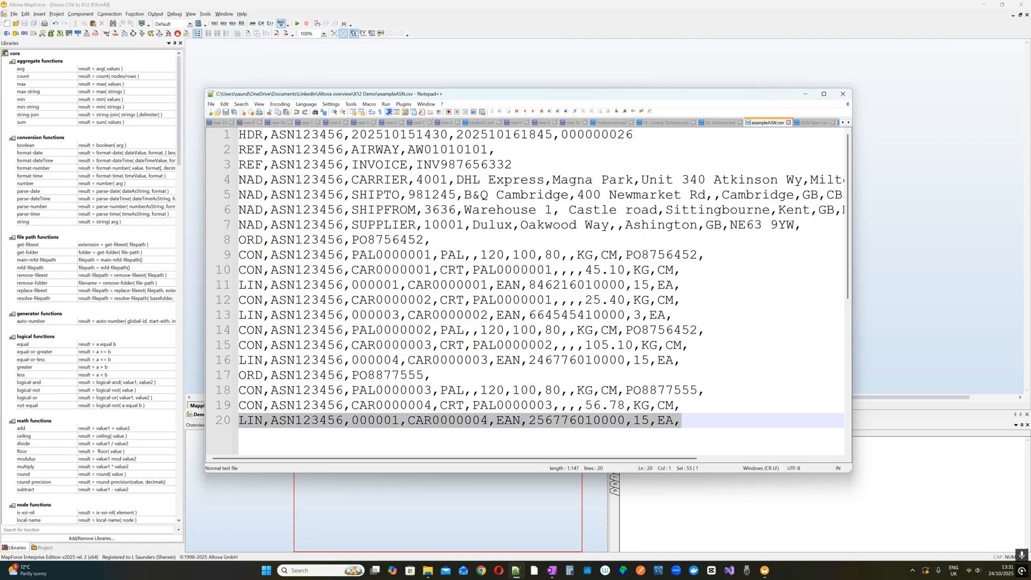
click(423, 316)
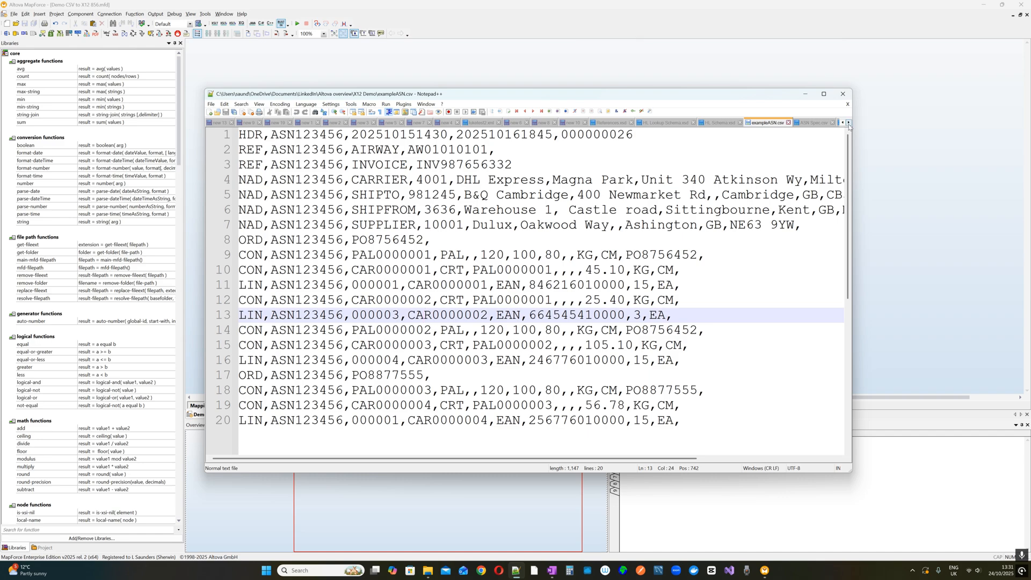
Display ASN Spec.csv in a wider window and examine the REF record's identifier and ASN reference fields.
click(812, 123)
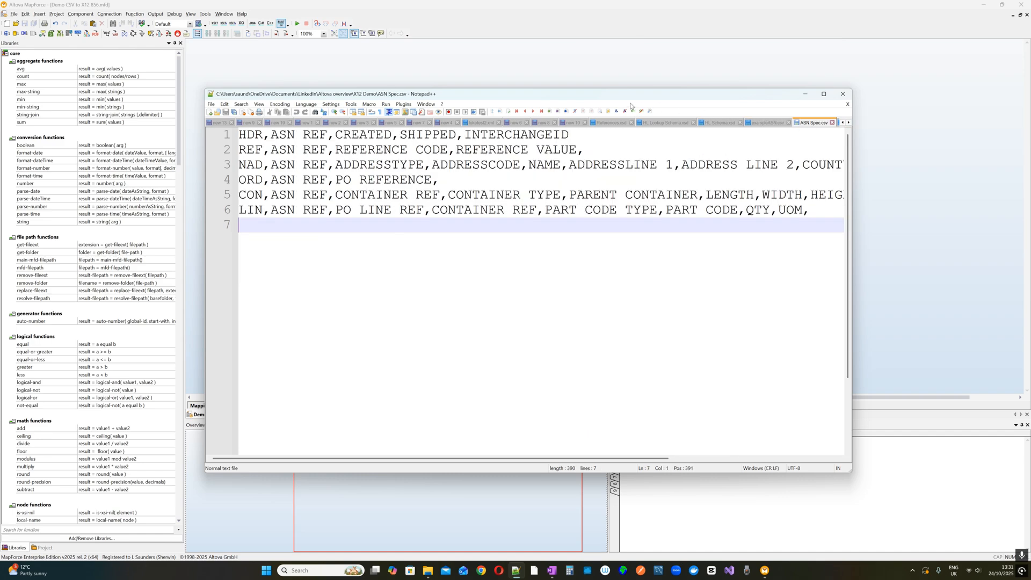
drag(634, 94, 537, 102)
drag(755, 481, 929, 383)
double_click(153, 157)
double_click(153, 172)
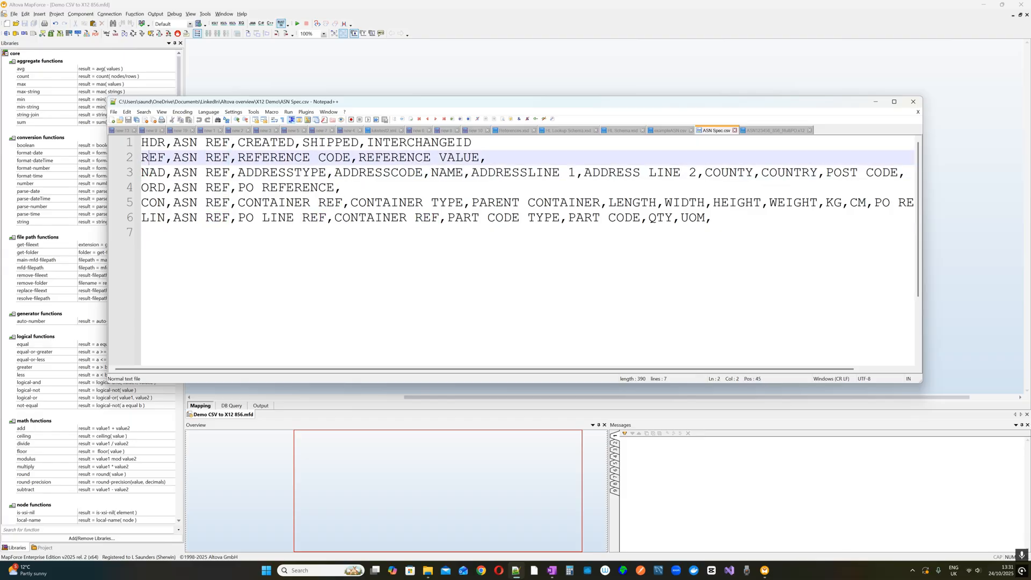
double_click(153, 157)
double_click(185, 158)
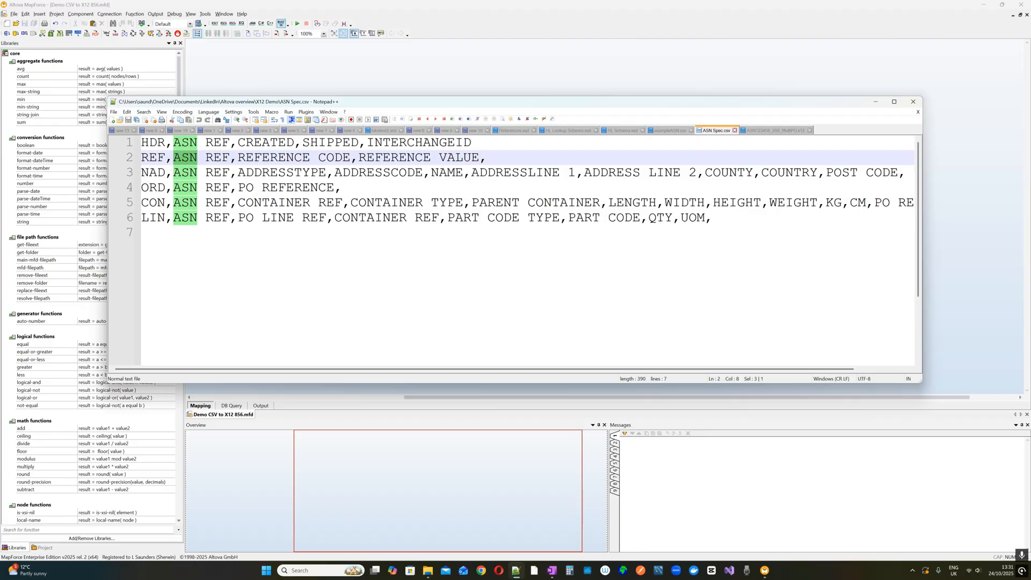
Compare the ASN reference in exampleASN.csv with ASN Spec.csv, and check the REF record's reference code and reference value fields.
click(670, 131)
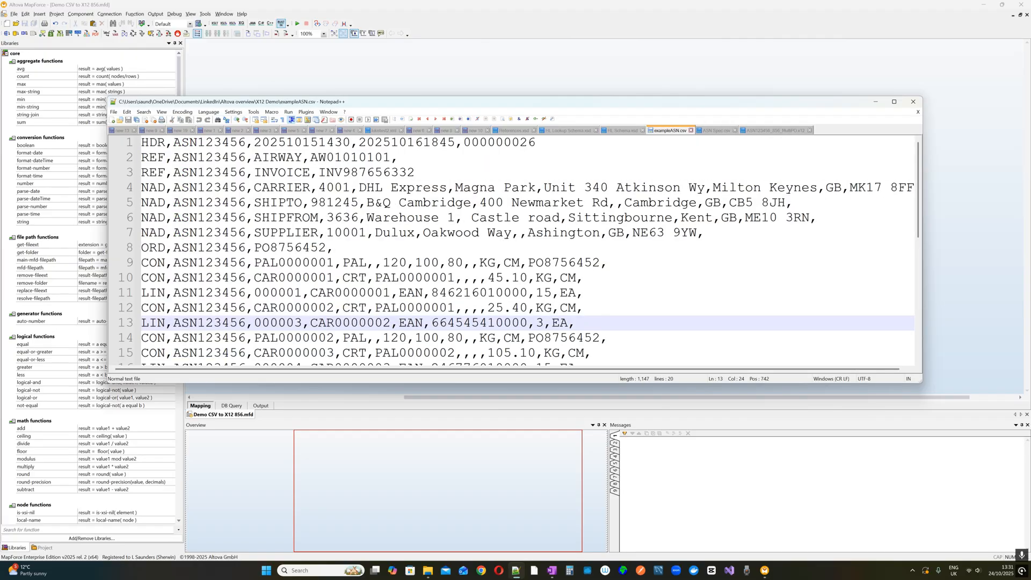
double_click(210, 172)
click(731, 133)
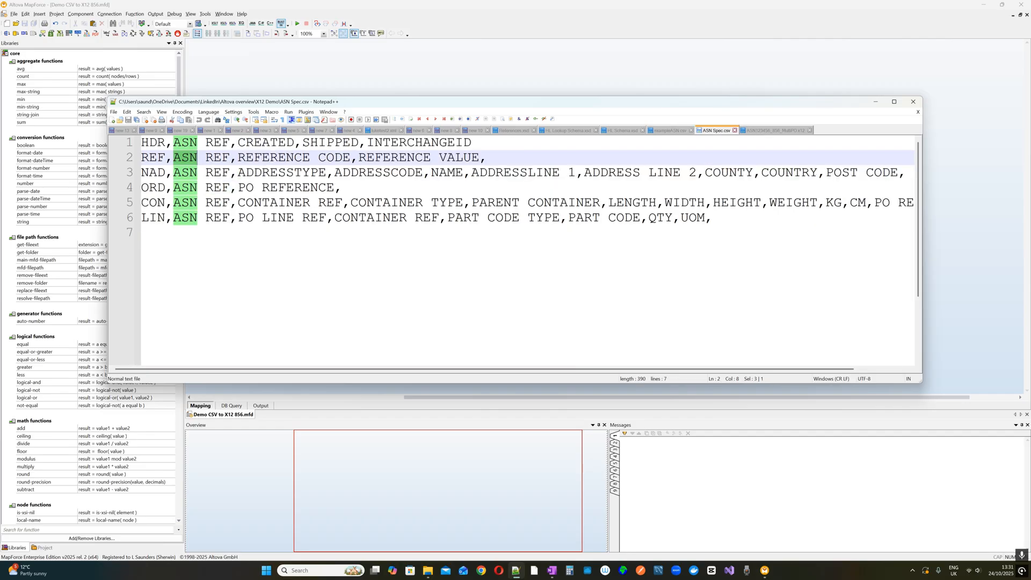
drag(262, 159, 334, 159)
double_click(393, 161)
Examine the NAD, ORD, CON and LIN field definitions in ASN Spec.csv, including the CON record's container type.
drag(205, 172, 343, 188)
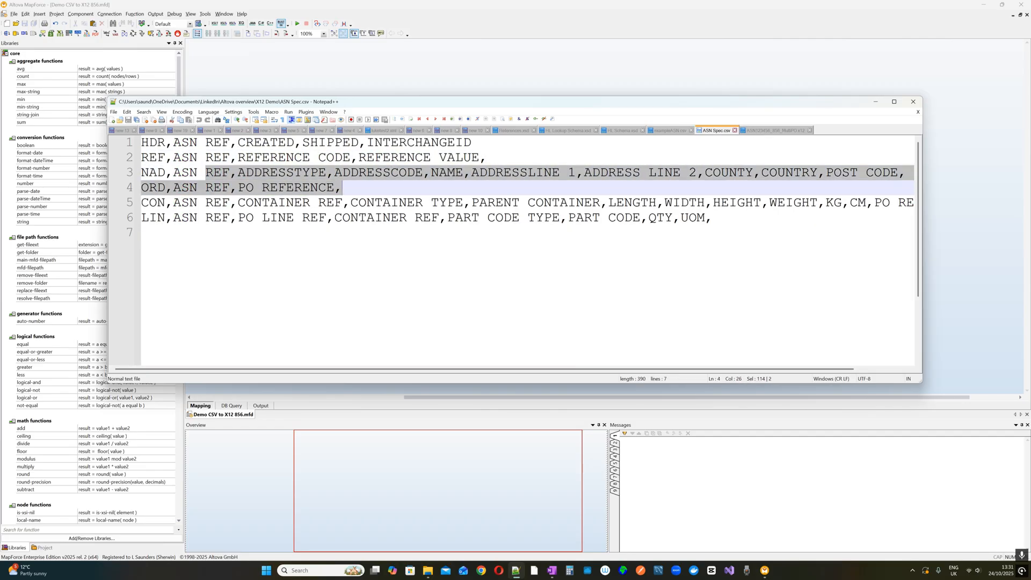
click(334, 218)
drag(150, 188, 342, 187)
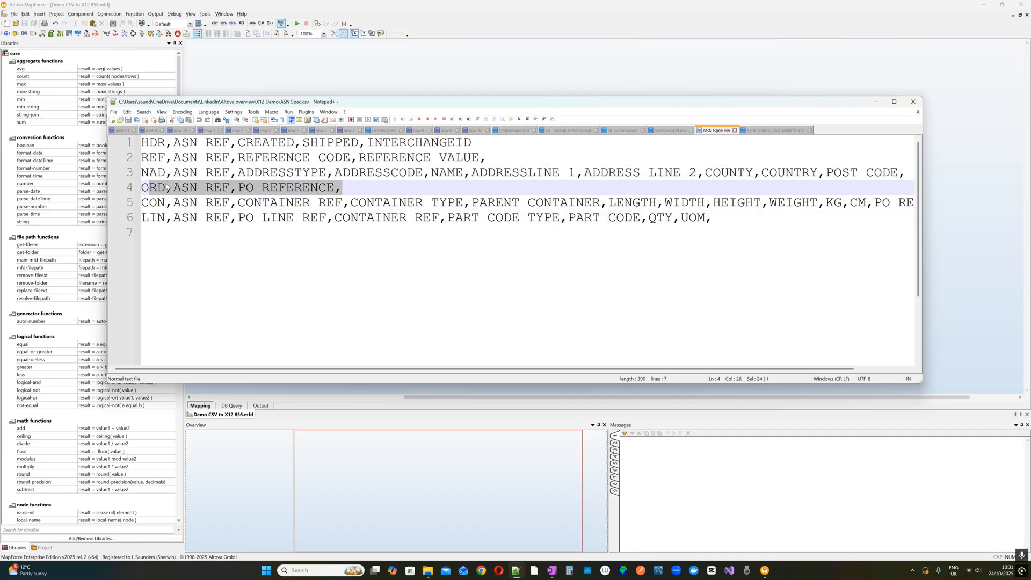
double_click(155, 203)
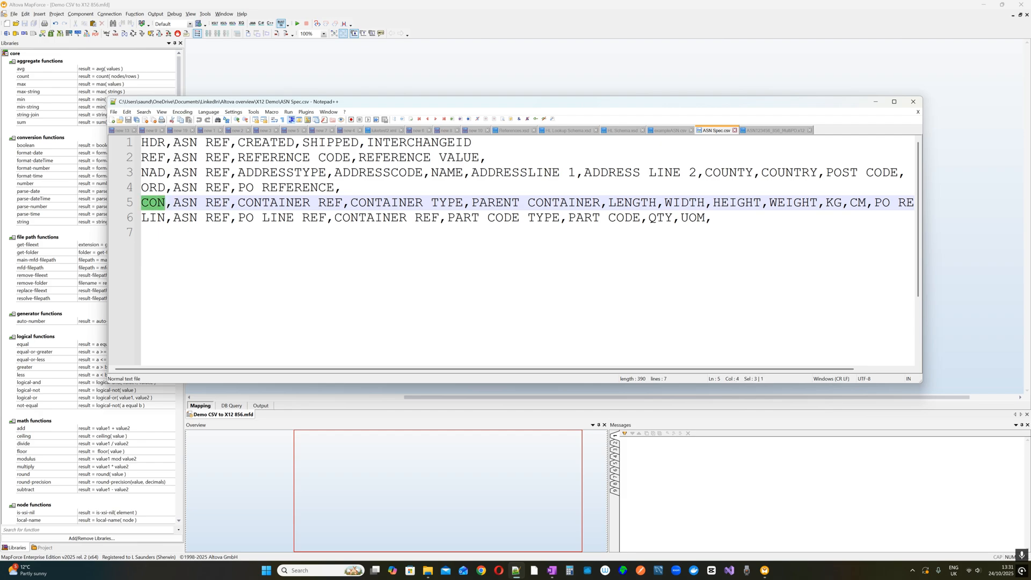
double_click(153, 217)
double_click(154, 204)
drag(464, 203, 351, 203)
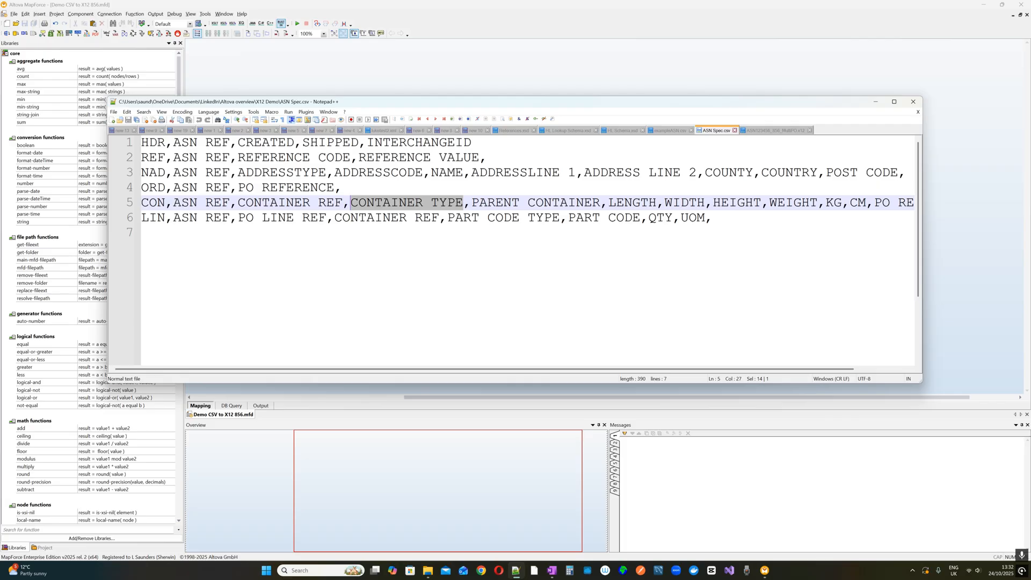
Review the order, container and line records in exampleASN.csv, enlarging the window to show them through line 20.
click(671, 132)
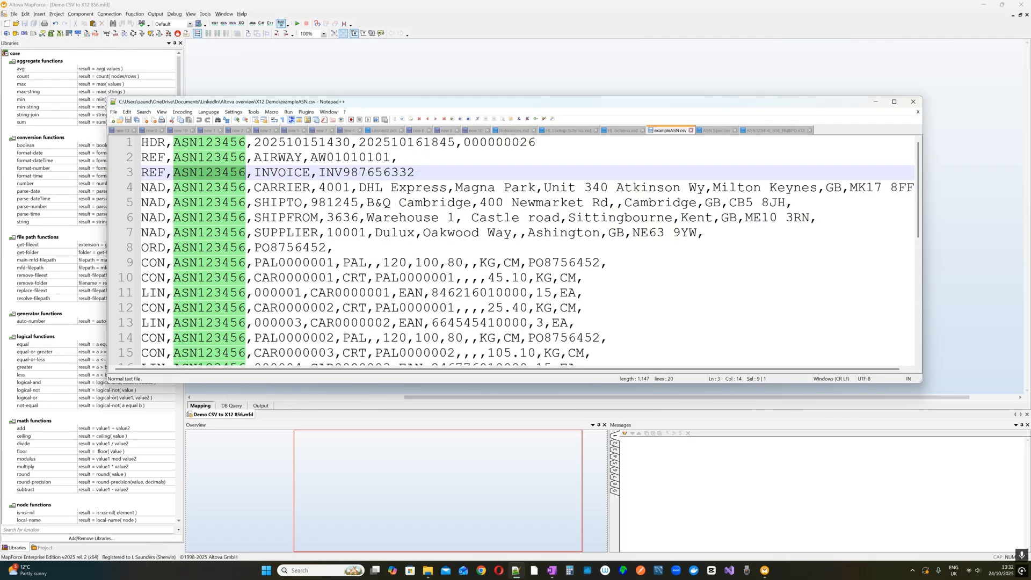
scroll(512, 250, down, 2)
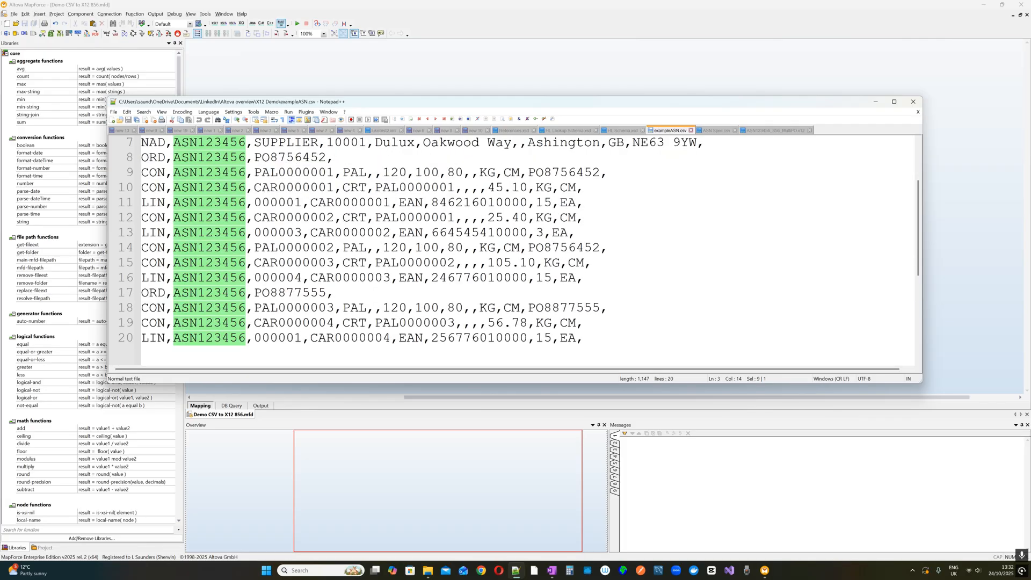
scroll(512, 249, up, 1)
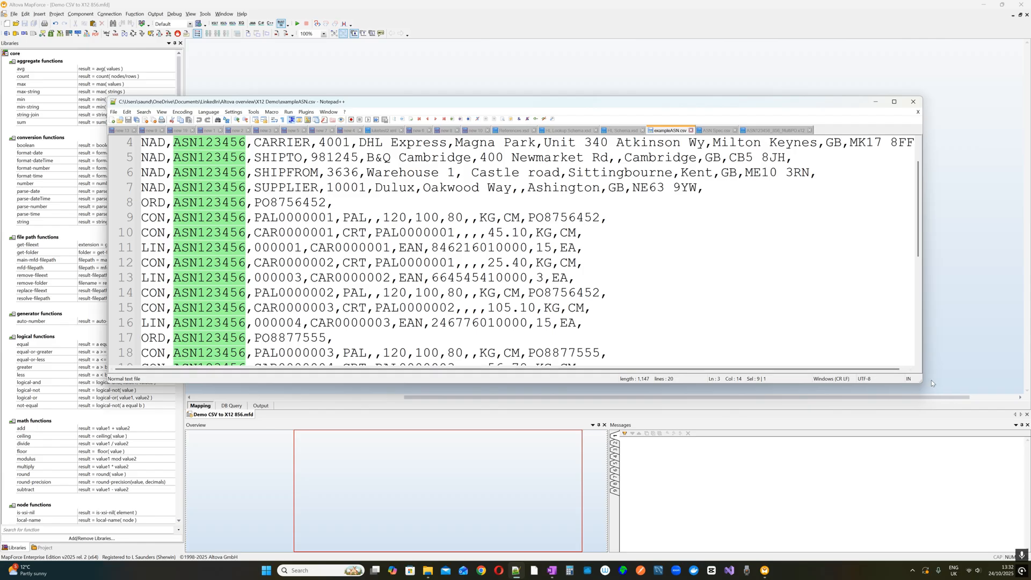
drag(923, 383, 917, 438)
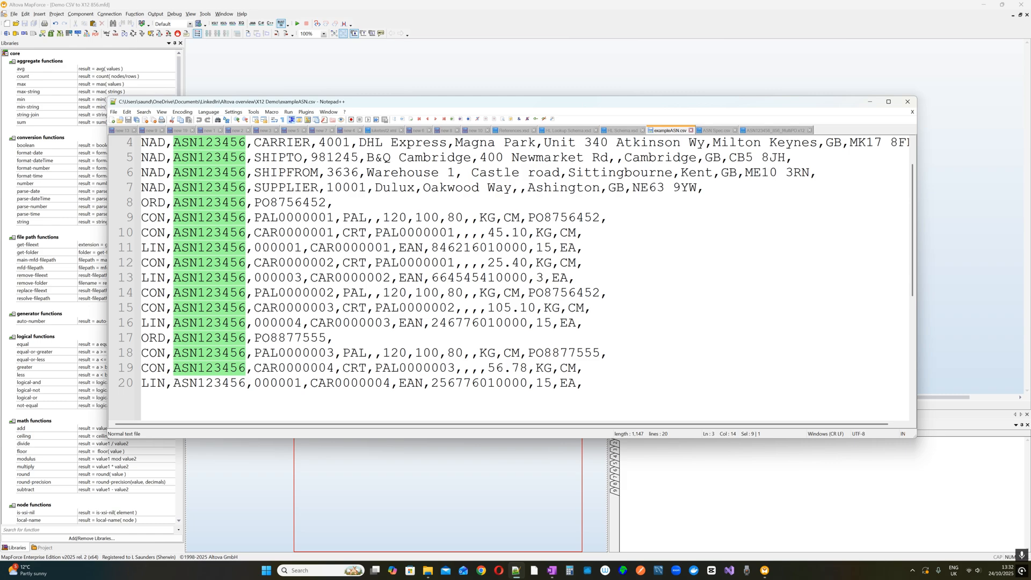
Switch to MapForce and insert a required string input named inputFile, with the path of exampleASN.csv as its design-time value.
drag(684, 104, 0, 105)
click(248, 118)
right_click(237, 85)
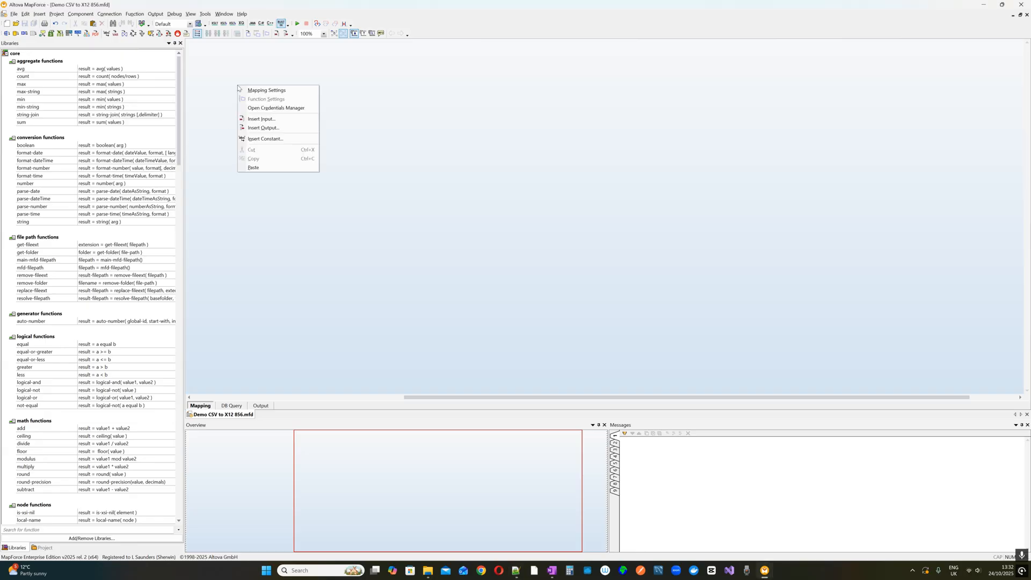
click(281, 122)
click(517, 248)
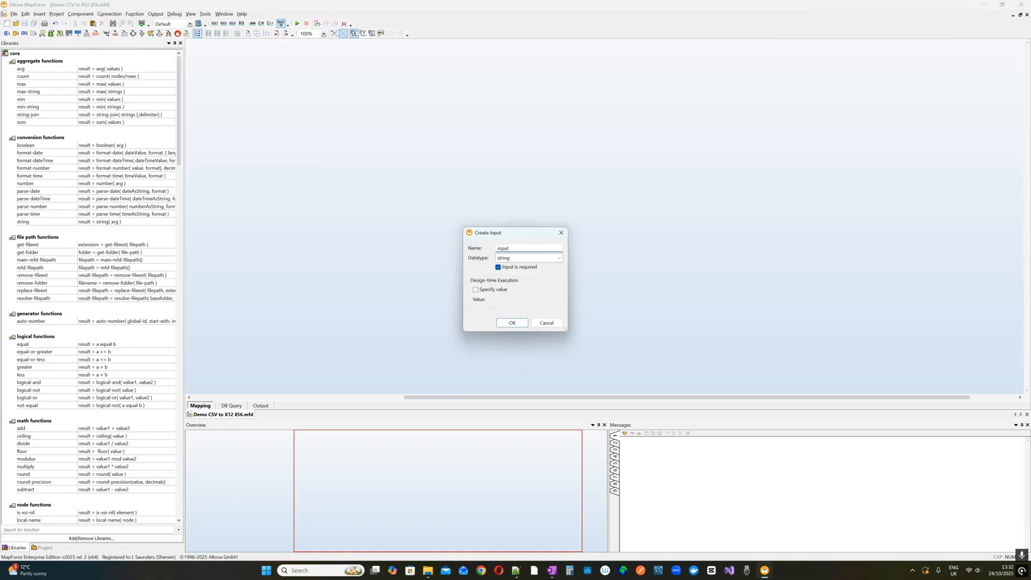
text(File)
click(497, 290)
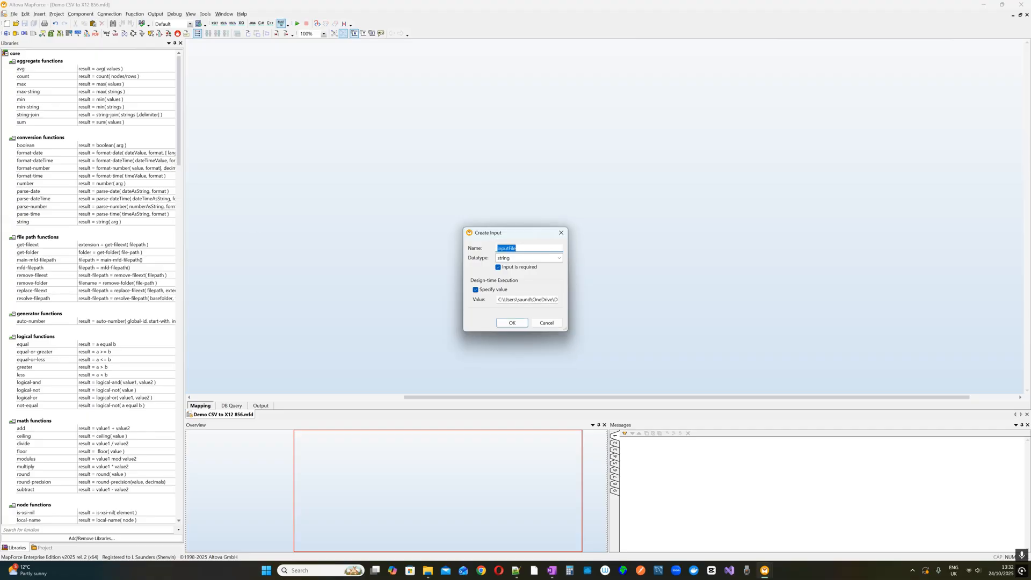
click(527, 300)
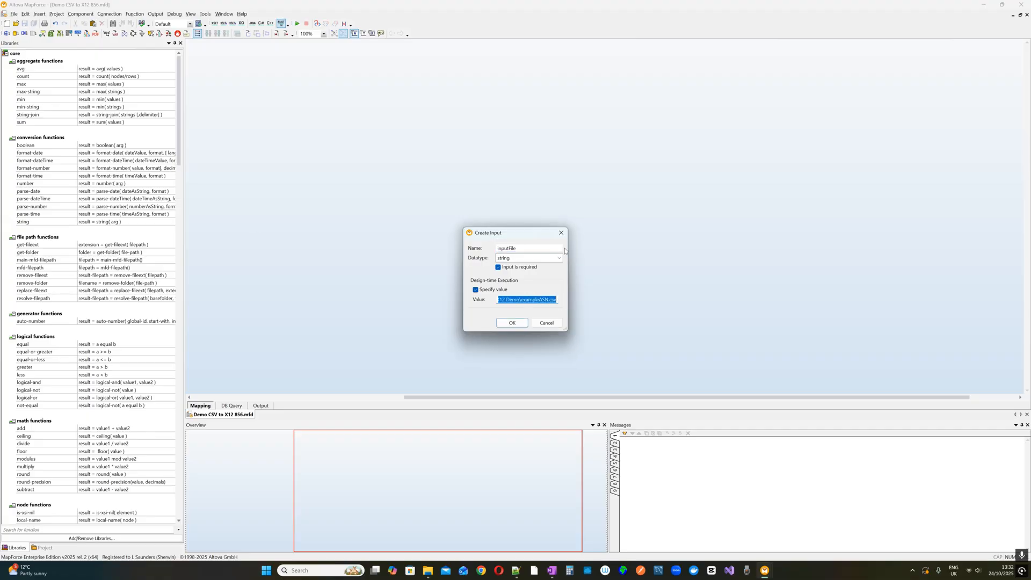
key(BackSpace)
key(ctrl+v)
click(516, 324)
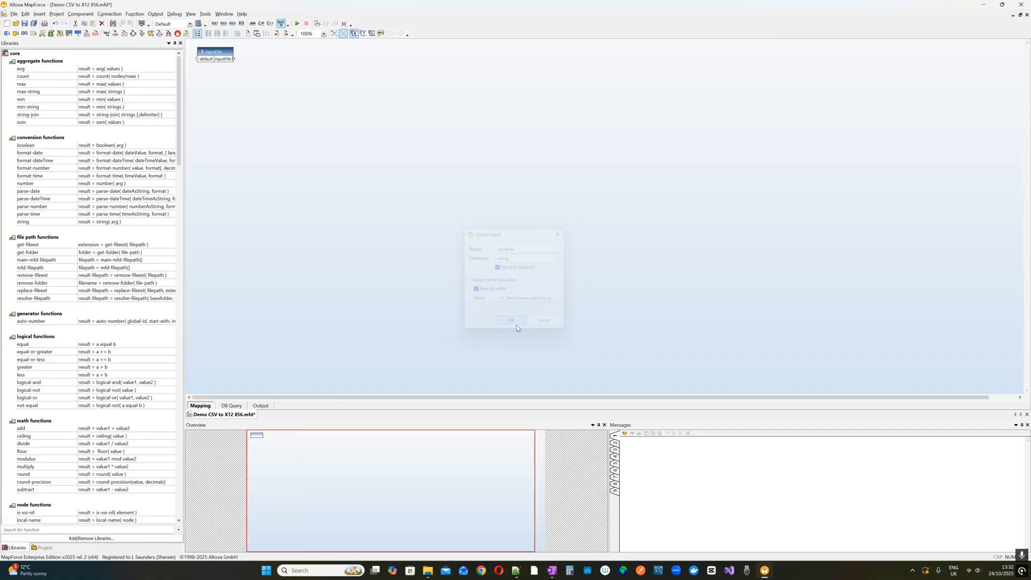
drag(214, 52, 254, 87)
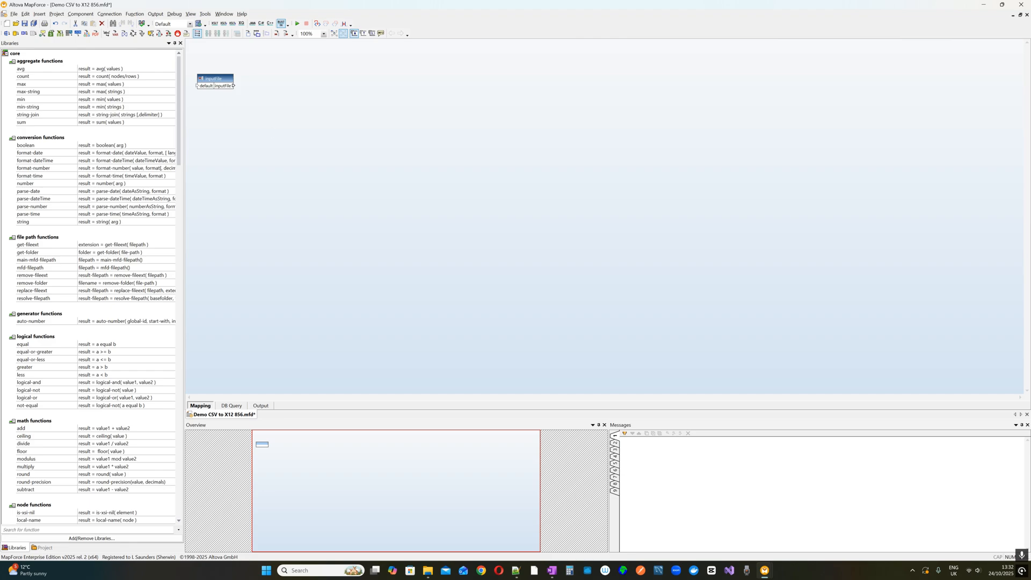
Add exampleASN.csv as a comma-delimited CSV text file component and place it beside the inputFile component.
key(alt+Tab)
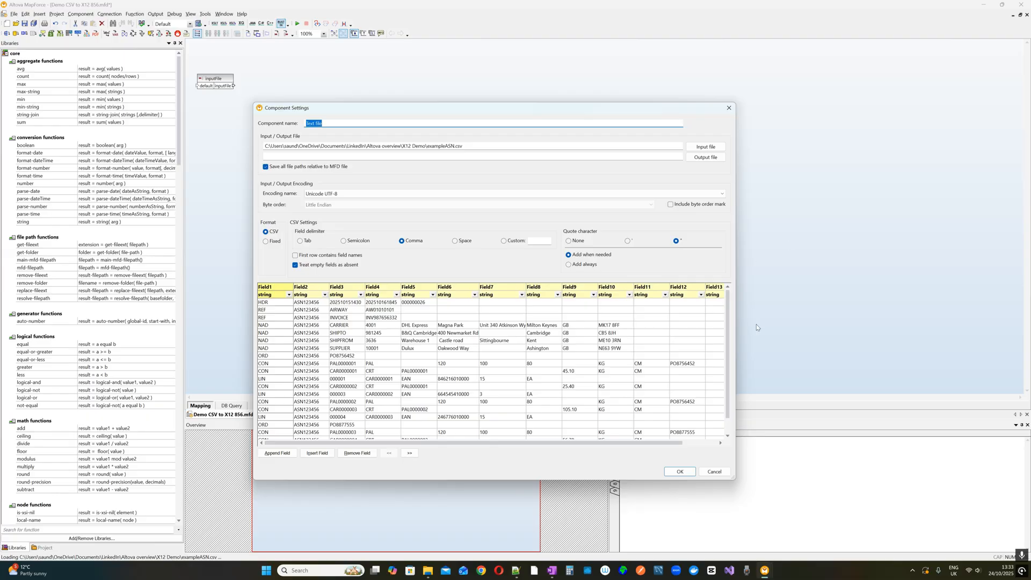
click(680, 471)
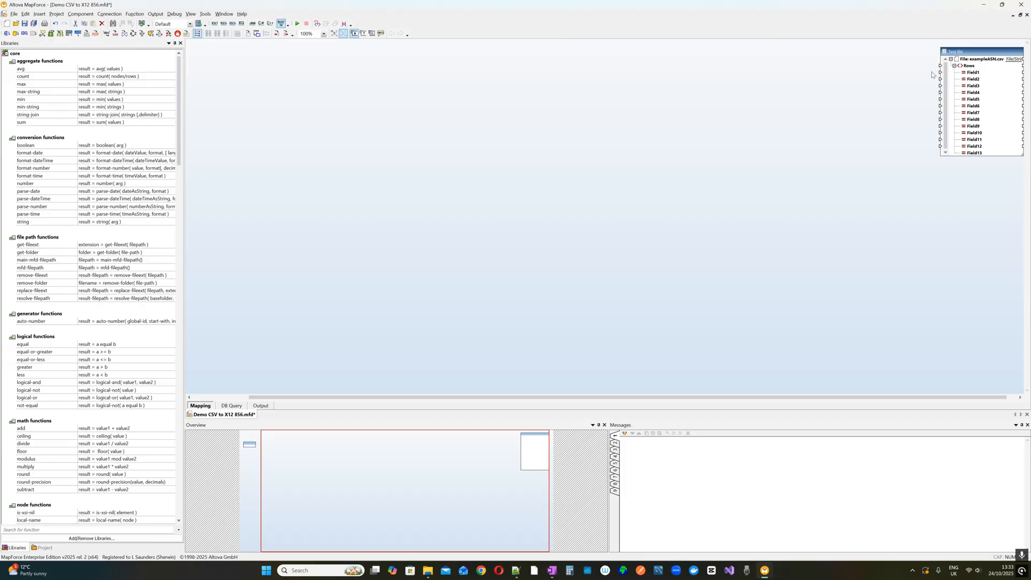
drag(966, 58, 258, 79)
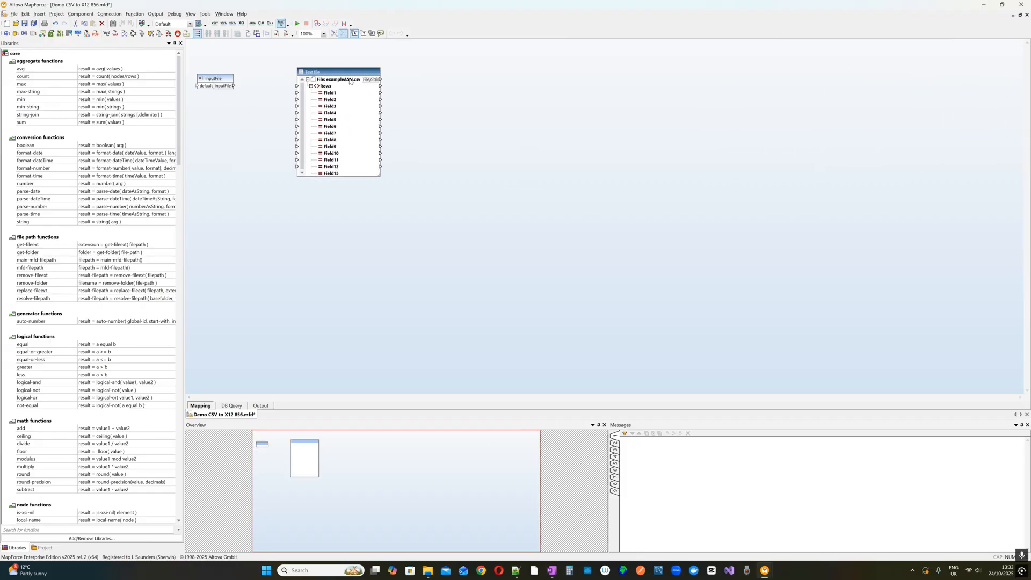
Make the text file component take its file name dynamically from the mapping, and connect inputFile to its File node.
click(373, 80)
click(391, 96)
mouse_move(234, 86)
mouse_down()
mouse_move(303, 83)
mouse_move(242, 72)
mouse_up()
click(247, 154)
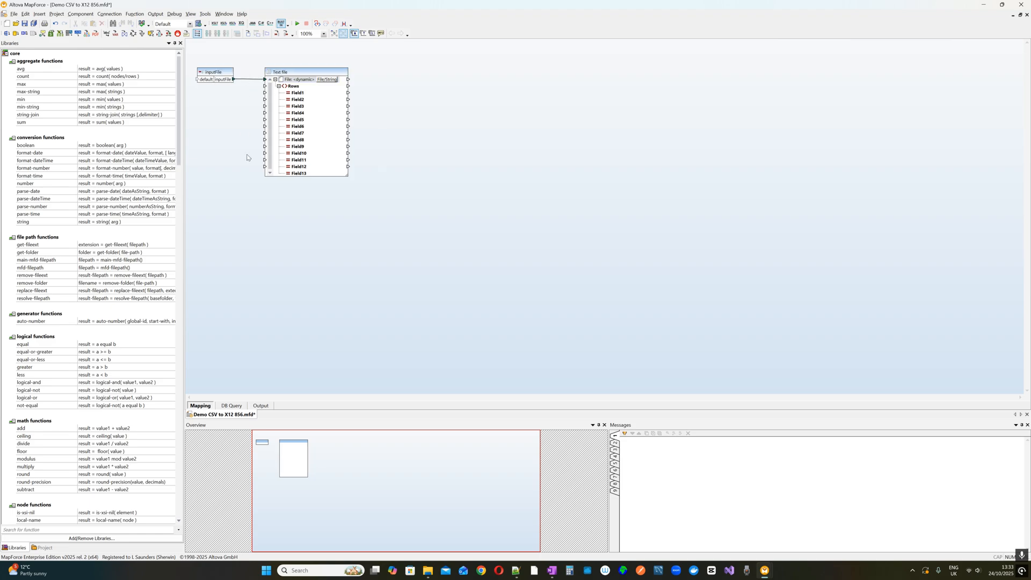
right_click(601, 97)
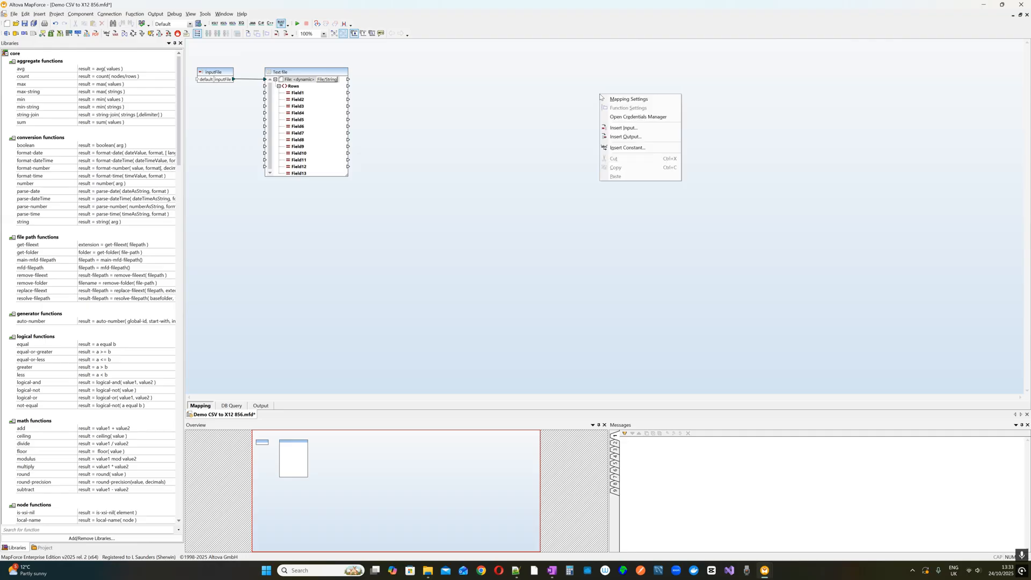
click(638, 138)
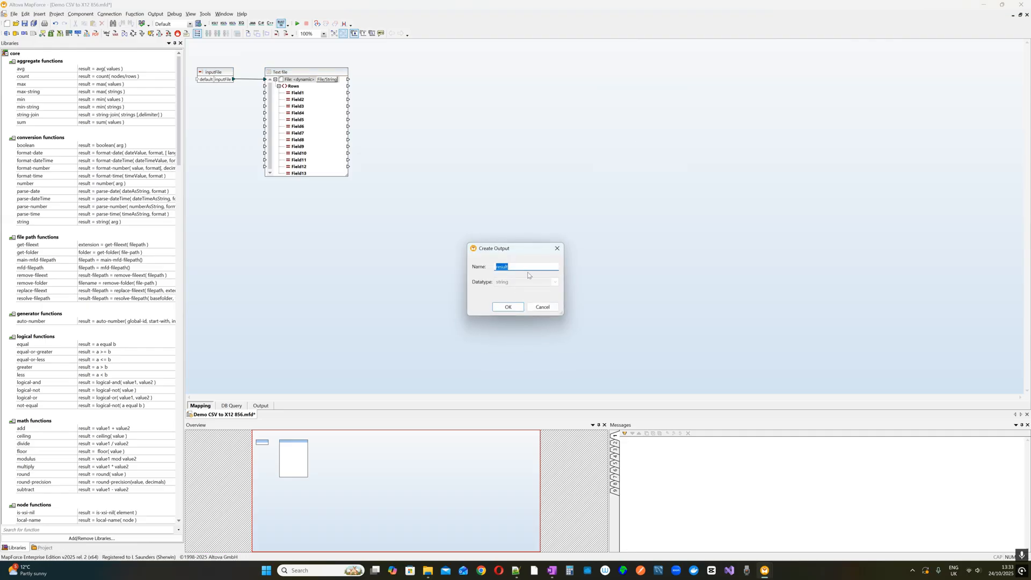
click(557, 248)
Insert a required string input named OutputFile with the path copied from the outputFilePath input as its design-time value, and place it well away from the text file.
right_click(587, 154)
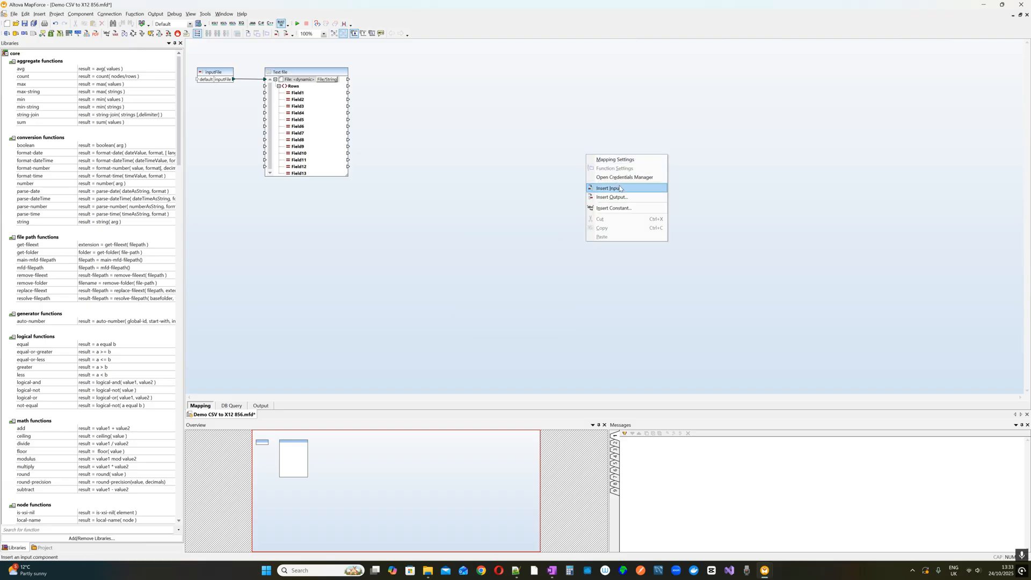
click(621, 188)
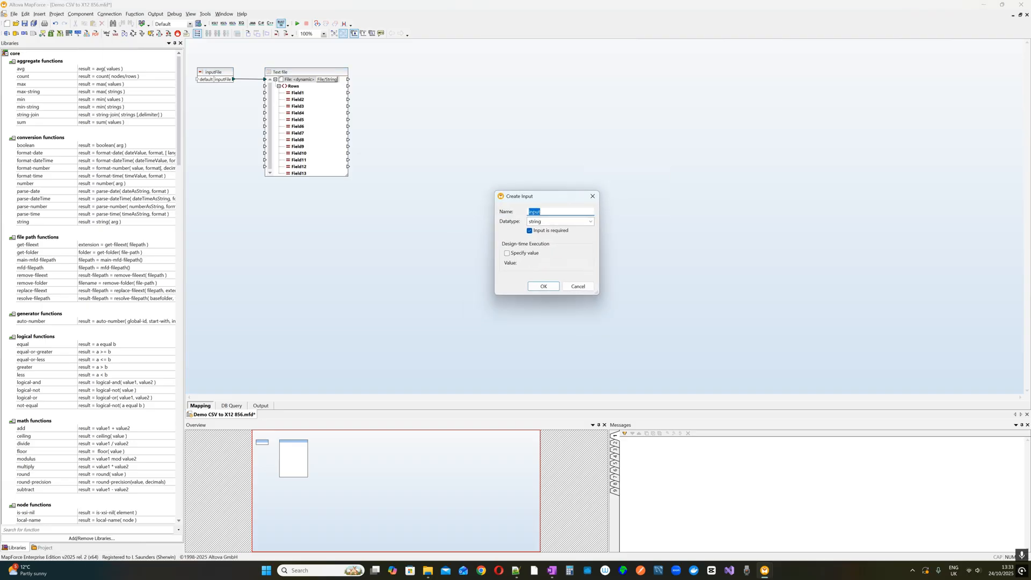
text(OutputFile)
click(525, 254)
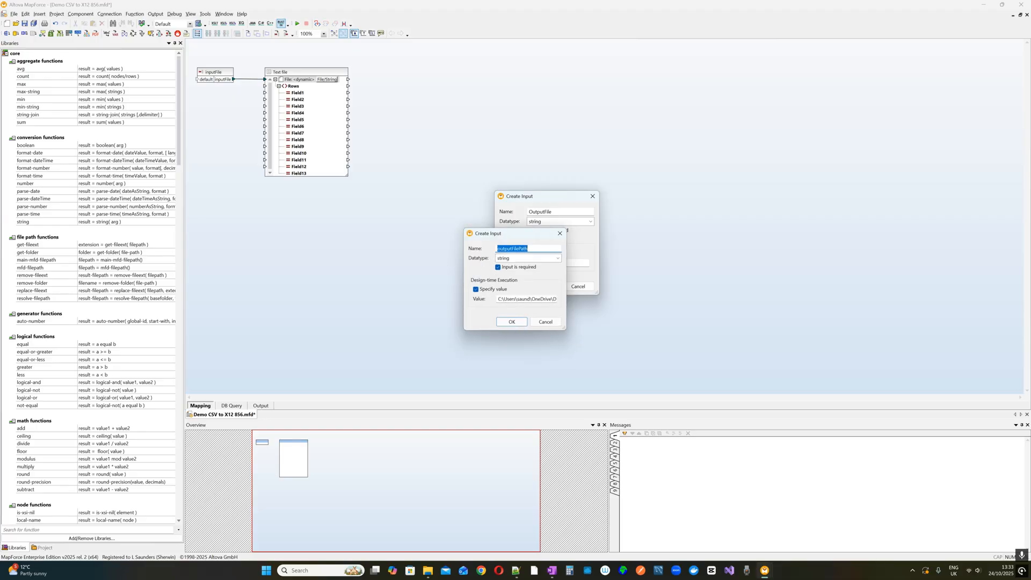
double_click(523, 301)
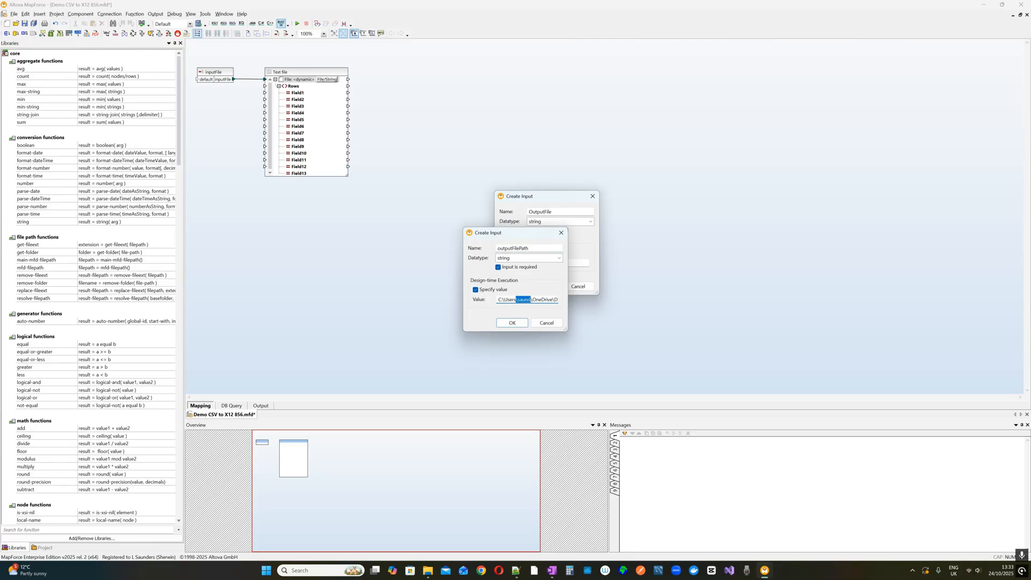
key(ctrl+a)
click(562, 234)
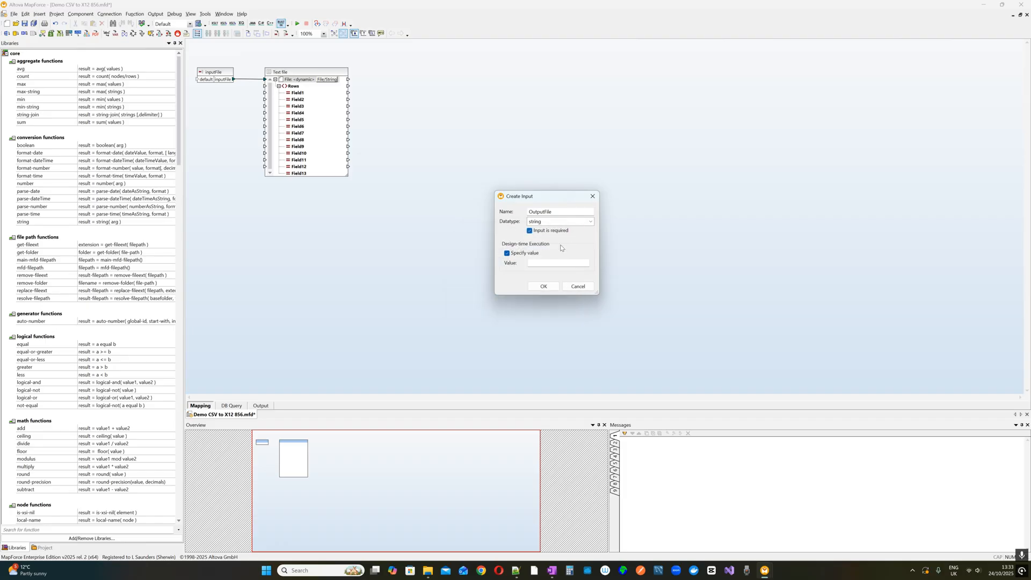
click(558, 262)
key(ctrl+v)
click(549, 286)
drag(605, 159, 701, 71)
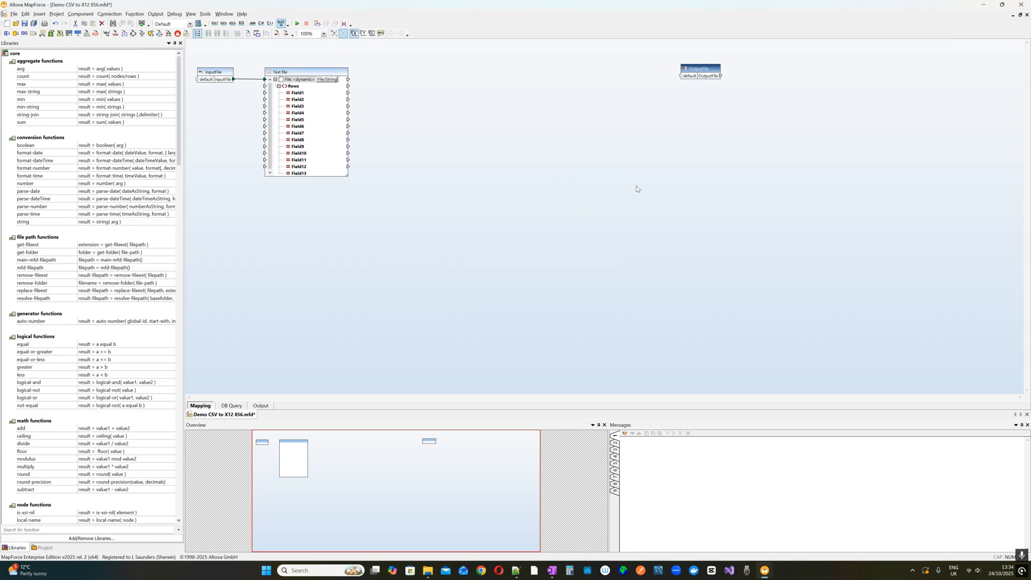
Insert an X12.4010 EDI component for message 856 Ship Notice/Manifest without a sample file, and place it beside OutputFile.
right_click(611, 140)
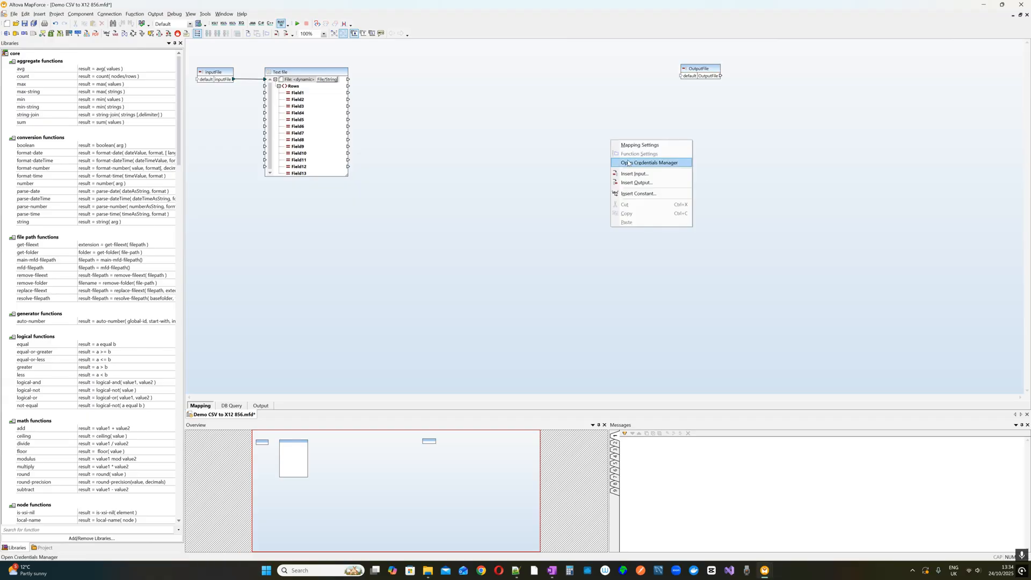
click(40, 14)
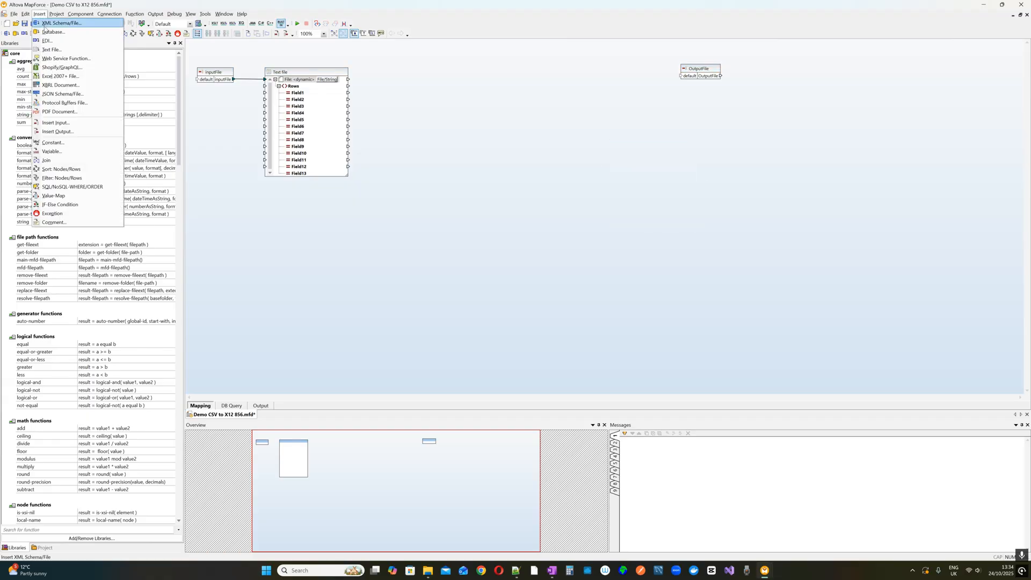
click(55, 40)
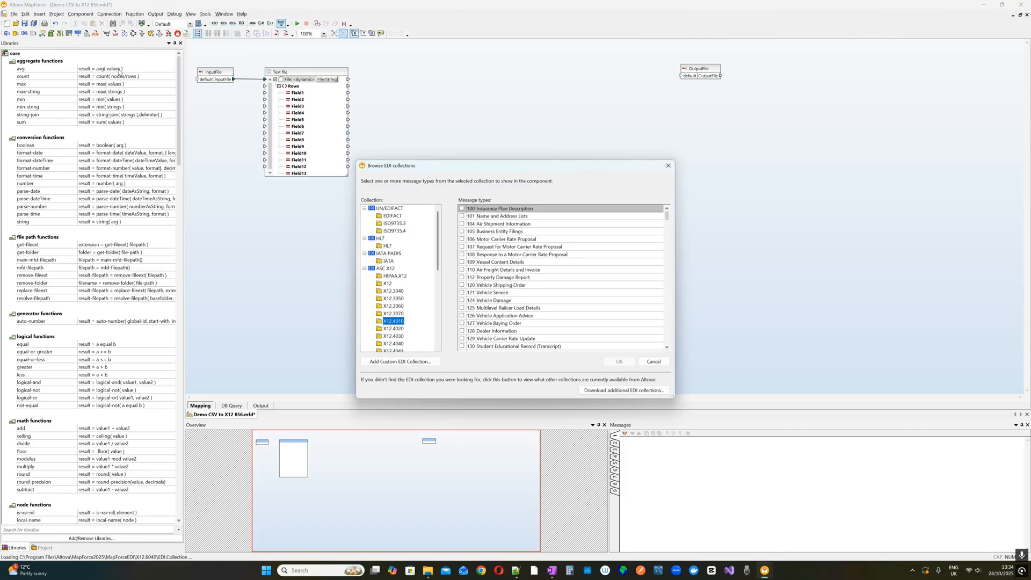
drag(444, 171, 537, 145)
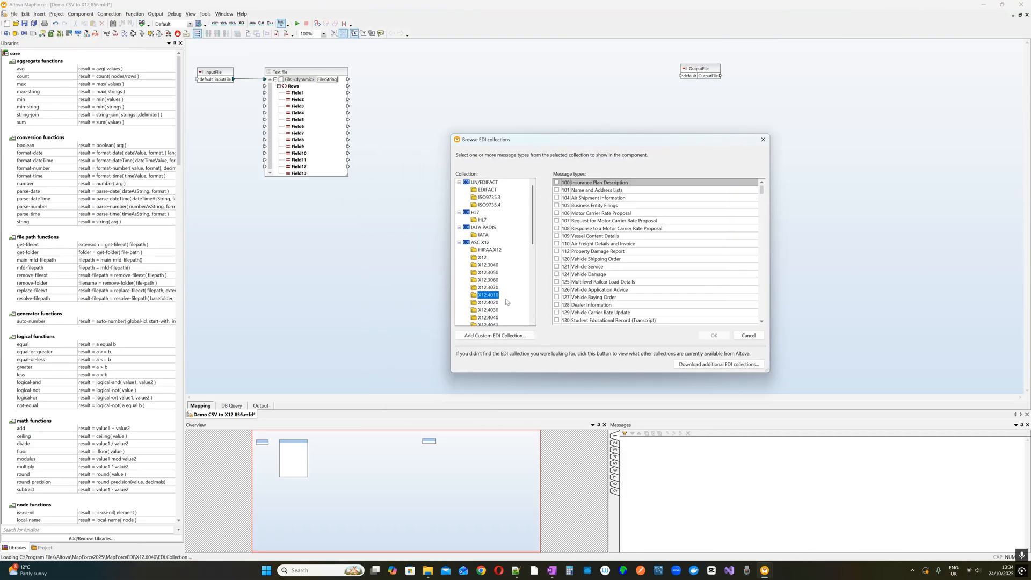
scroll(683, 248, down, 2)
scroll(683, 248, down, 20)
scroll(683, 248, down, 20)
scroll(683, 249, down, 1)
scroll(683, 248, down, 10)
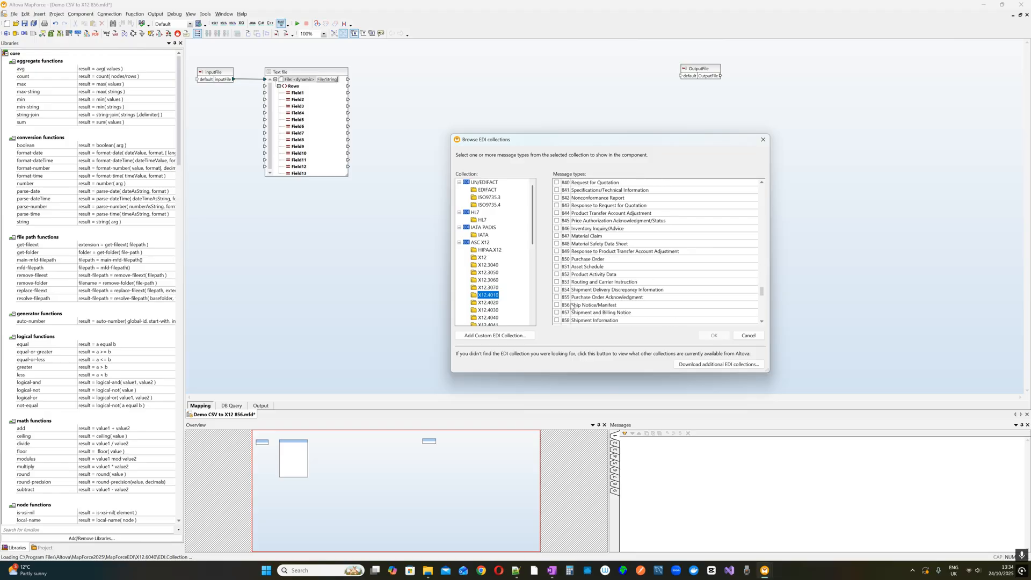
click(556, 305)
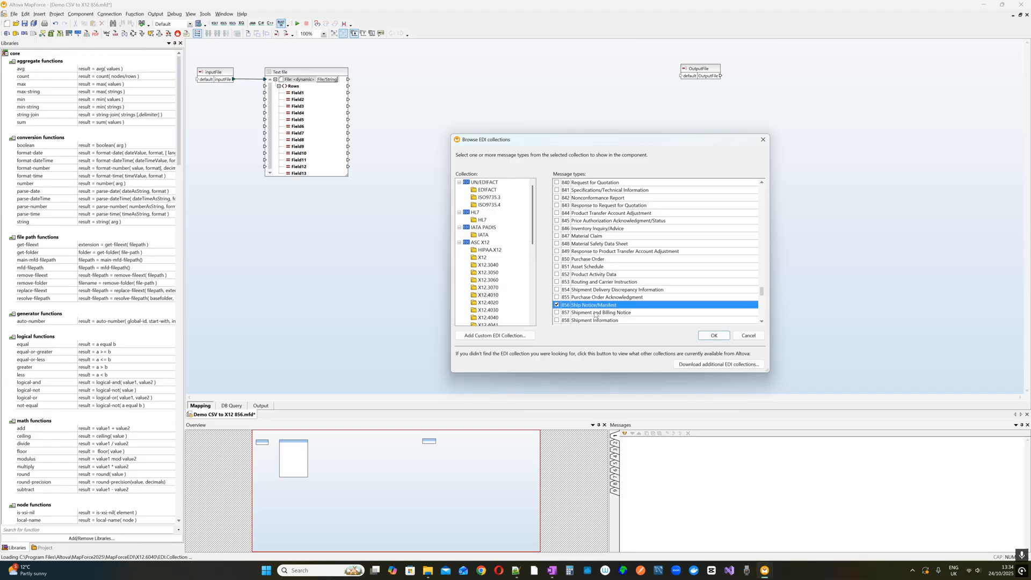
click(713, 335)
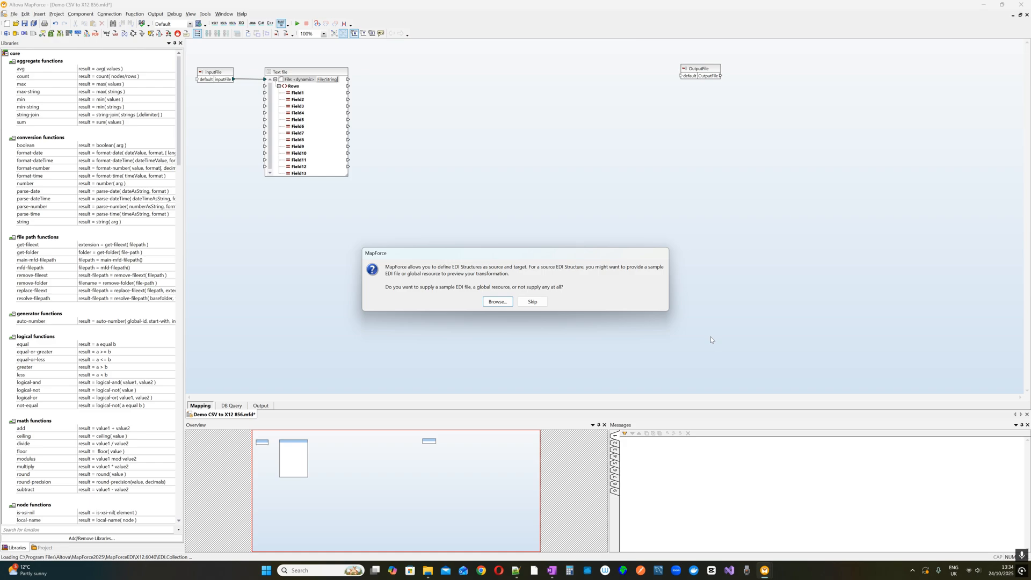
click(533, 302)
drag(945, 51, 742, 63)
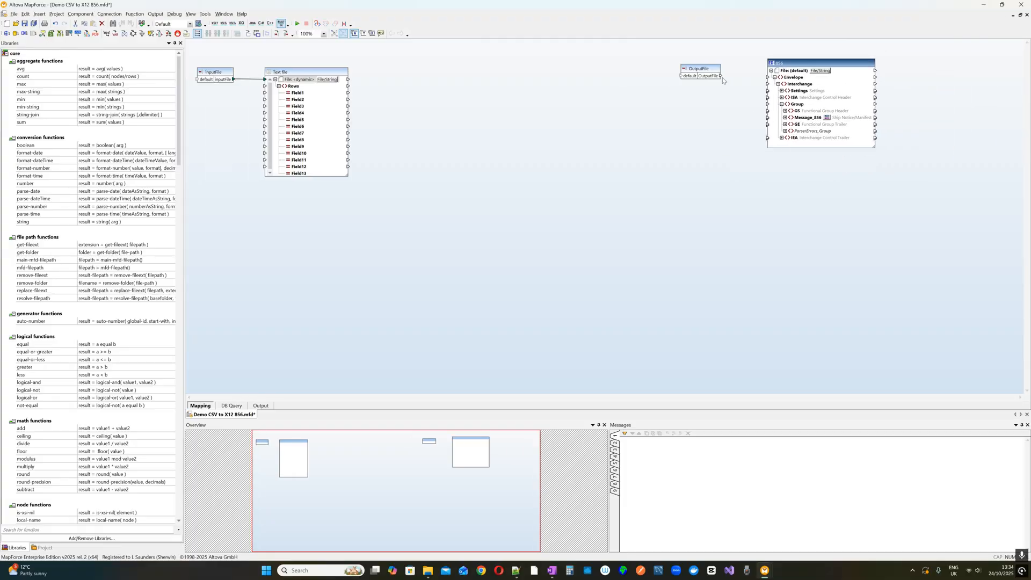
Make the 856 component take its file name dynamically from the mapping, enlarge it and move OutputFile further away from it.
click(820, 70)
click(837, 87)
drag(706, 68, 693, 63)
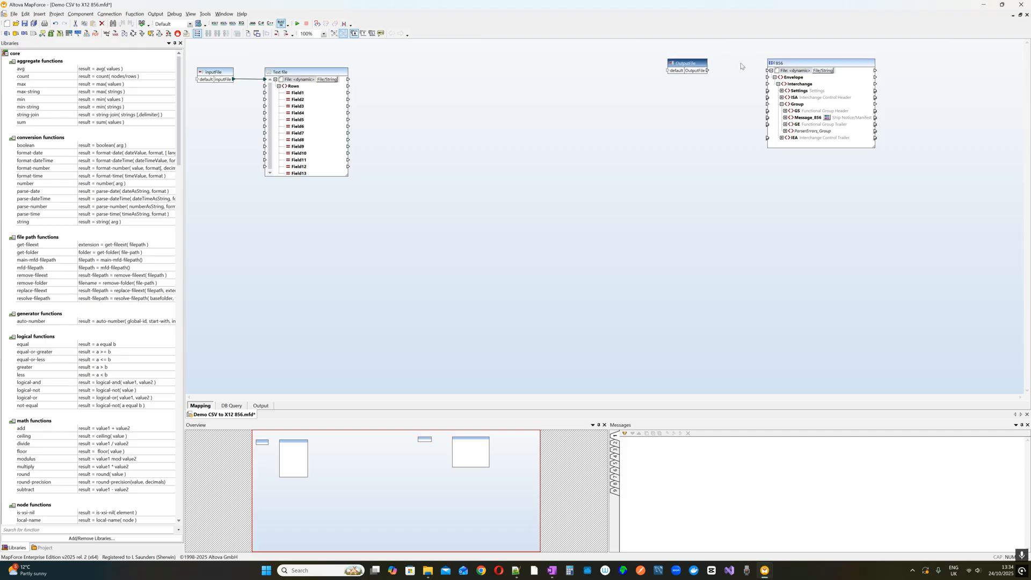
drag(876, 150, 918, 234)
drag(683, 64, 659, 64)
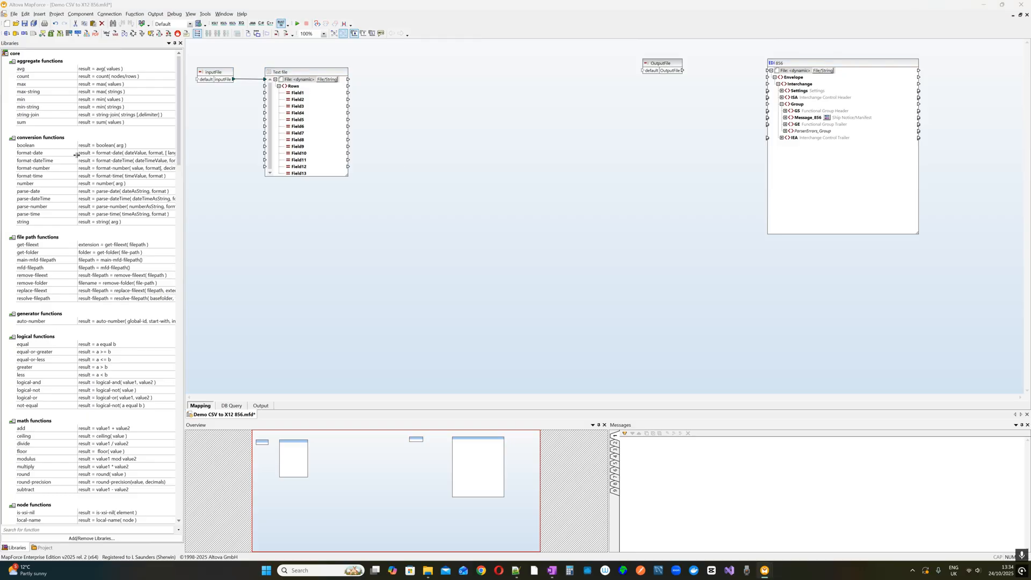
Paste the copied file-name functions and constants into the mapping, and delete the HDR variable component pasted with them.
right_click(678, 108)
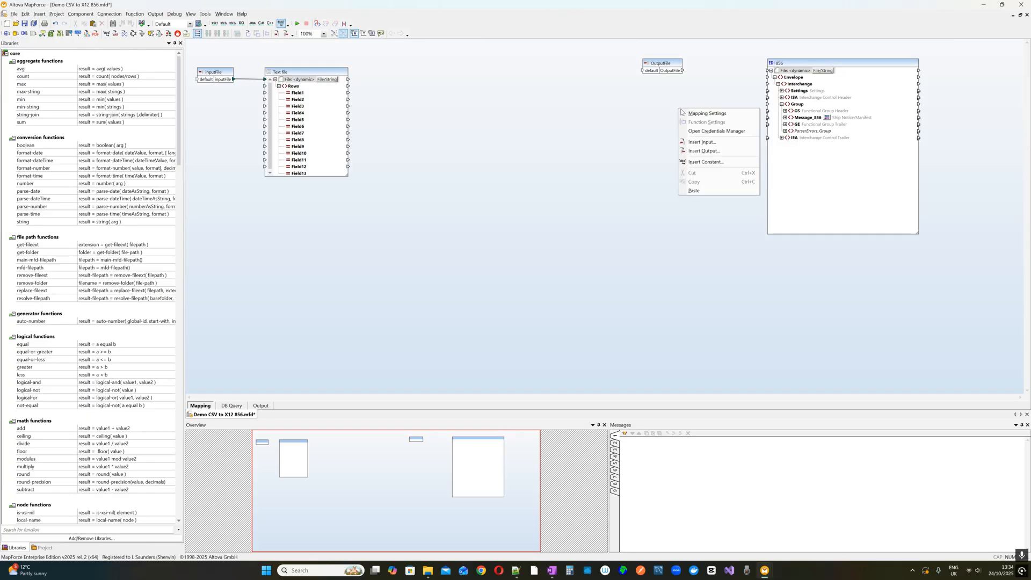
click(693, 190)
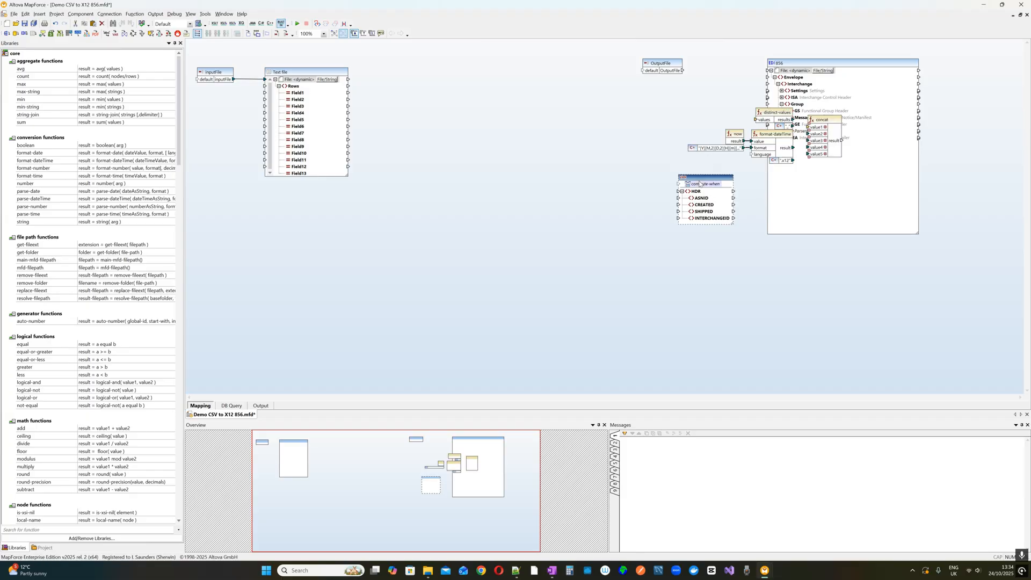
key(Delete)
click(505, 295)
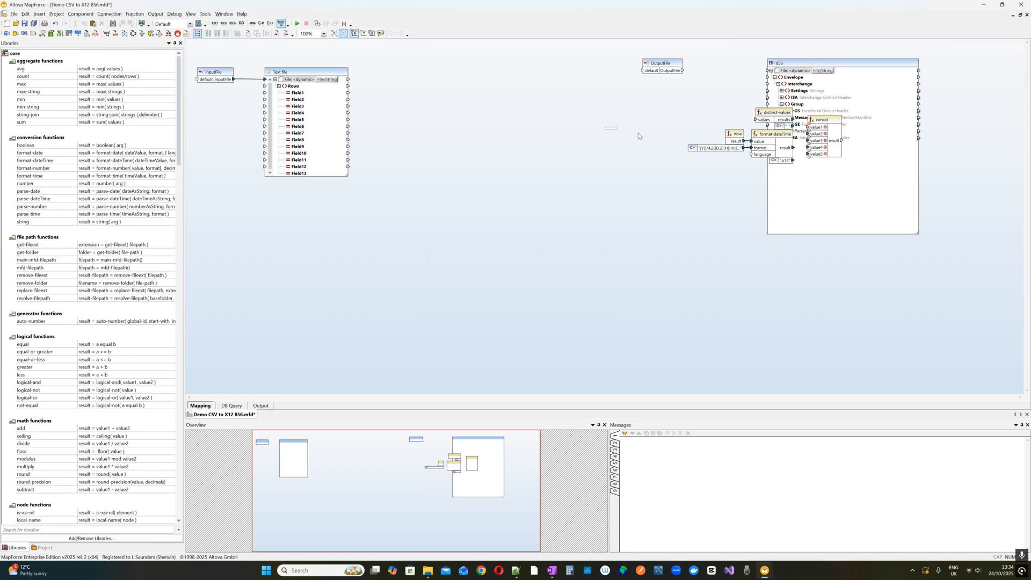
Move the 856 component clear of the pasted functions, and move the function group to just below OutputFile.
click(809, 65)
drag(808, 66, 1012, 62)
key(ctrl+z)
click(959, 68)
drag(655, 103, 837, 204)
drag(833, 125, 771, 92)
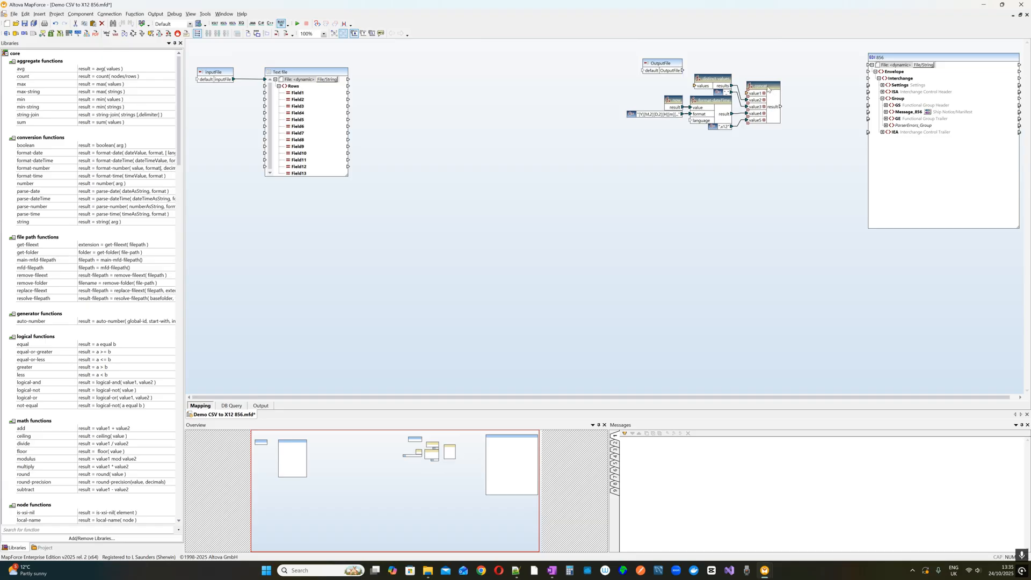
Connect the OutputFile input to value1 of the concat function, and rename the input OutputDirectory.
drag(682, 70, 748, 94)
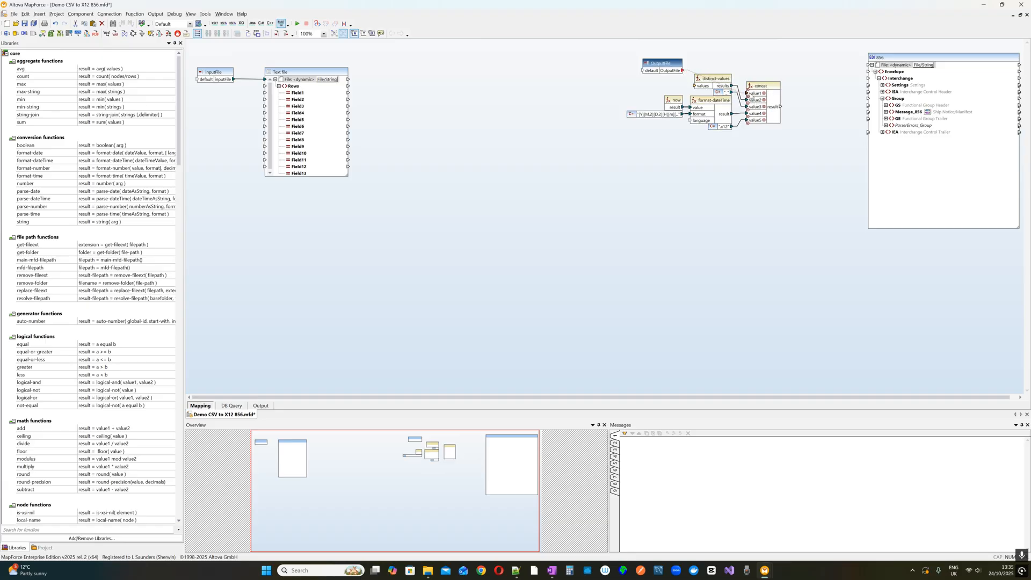
drag(668, 65, 711, 67)
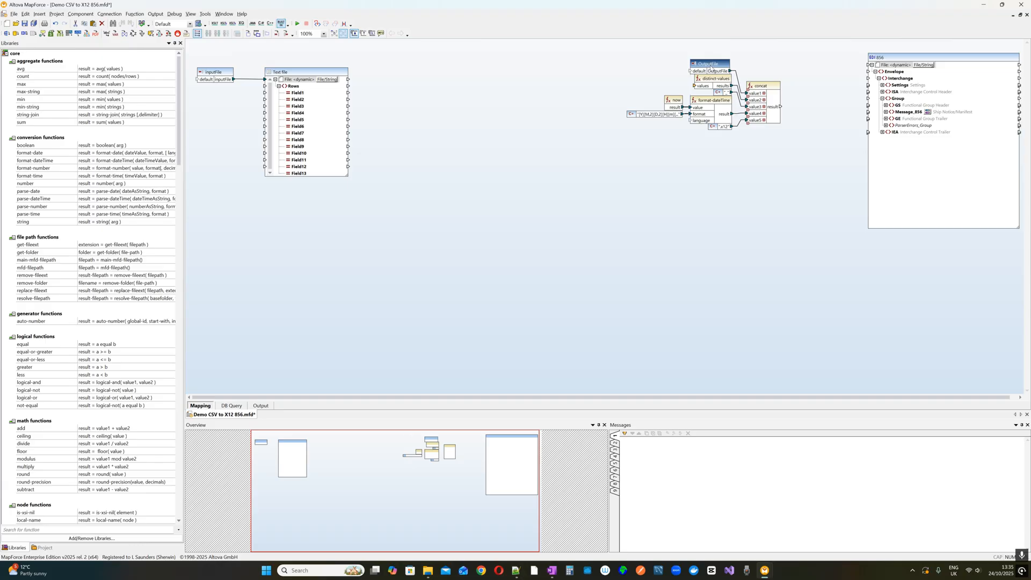
double_click(711, 67)
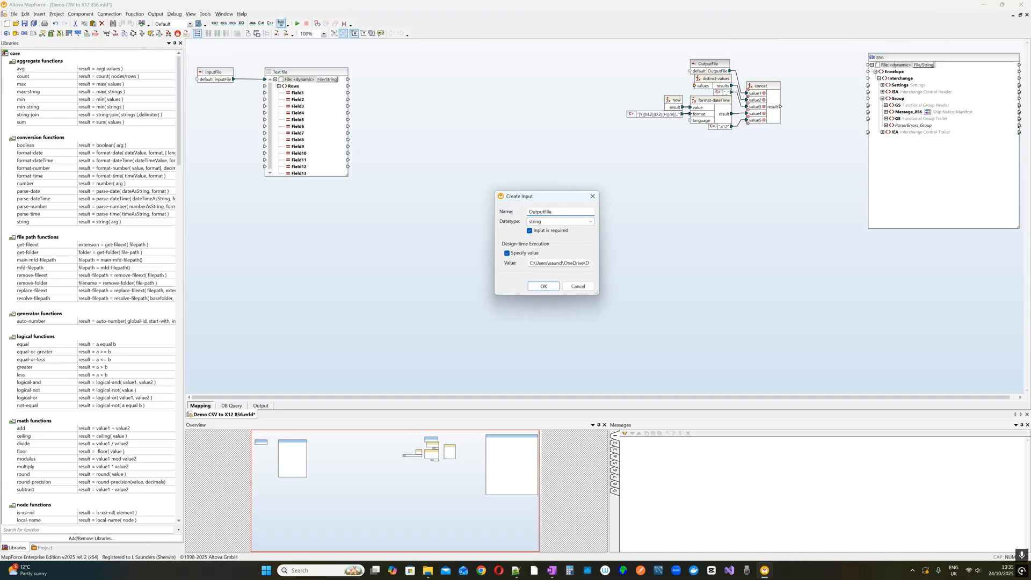
text(Directory)
click(543, 286)
drag(730, 66, 721, 67)
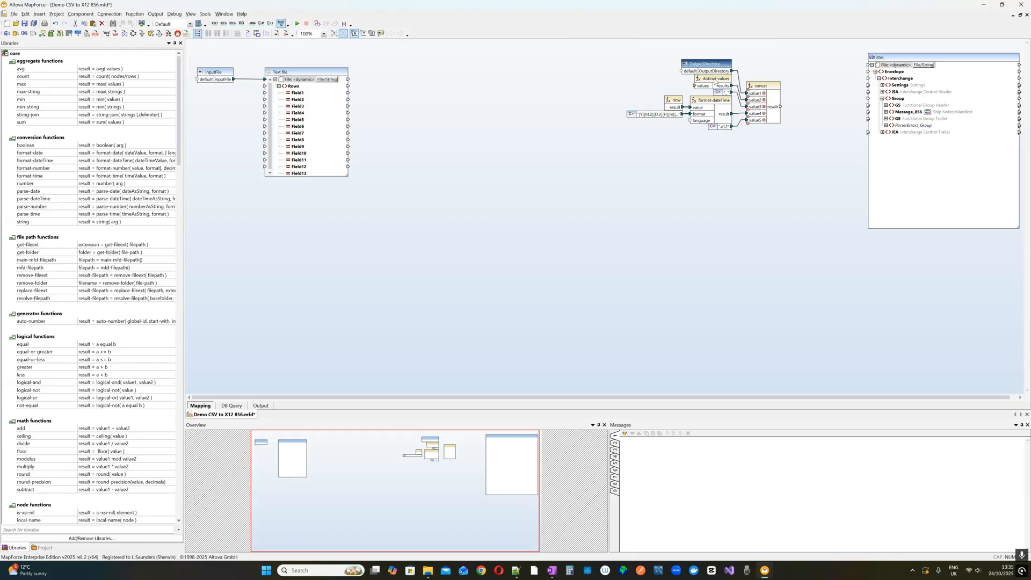
Connect Field2 of the text file to the distinct-values function, and check the field's sample values in the component settings.
drag(299, 100, 694, 86)
double_click(299, 72)
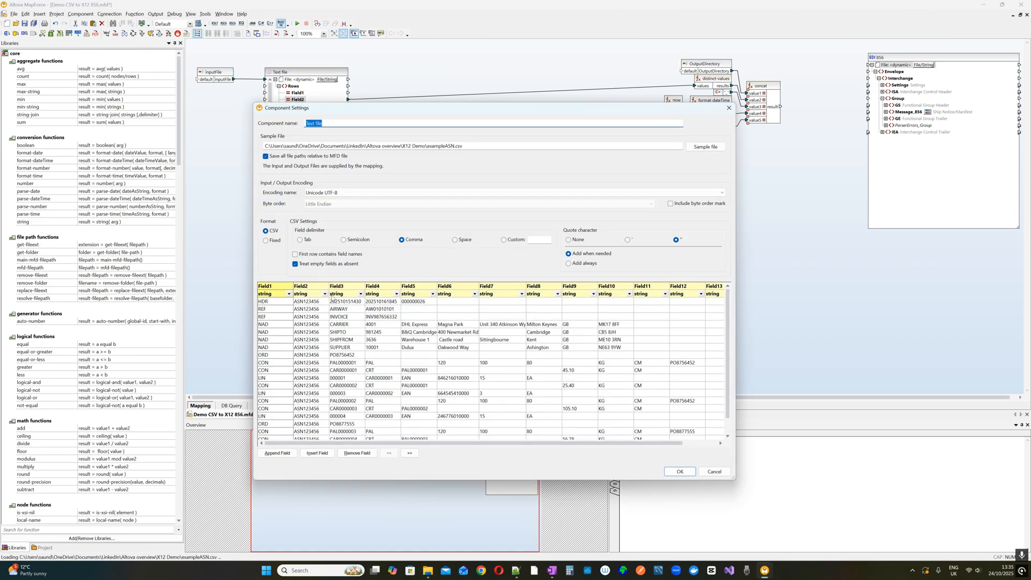
click(728, 107)
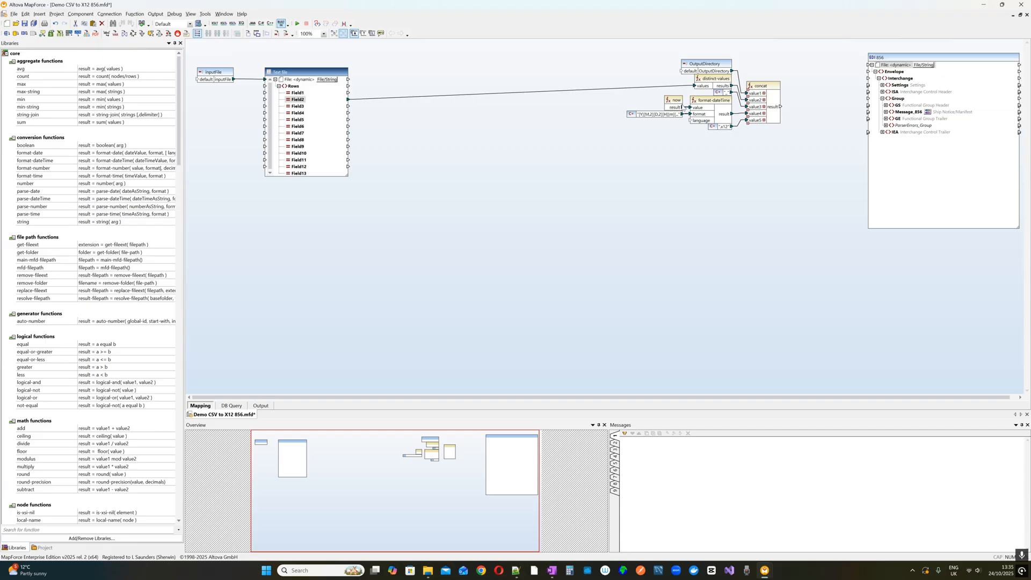
Check the date-time format constant, and connect the concat result to the File node of the 856 component.
double_click(668, 116)
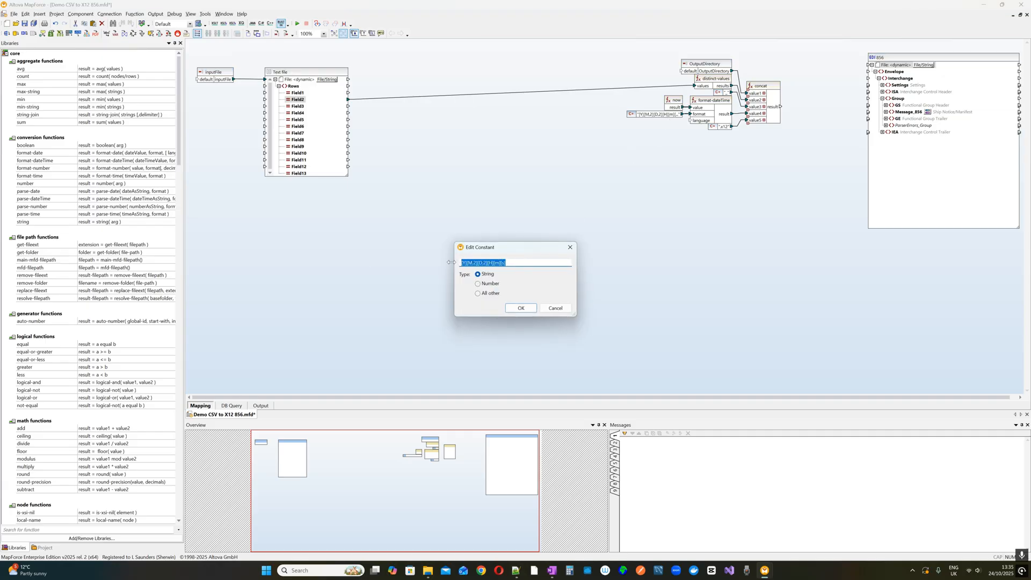
click(570, 247)
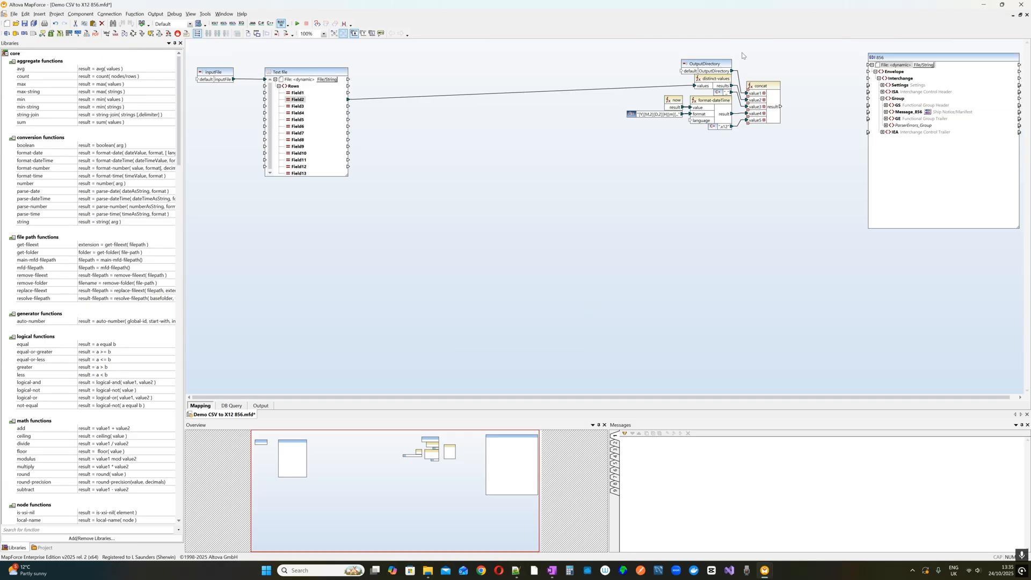
drag(781, 106, 873, 67)
Move the OutputDirectory and file-name function group higher in the mapping, and review the text file's sample records in its component settings.
drag(561, 61, 787, 160)
drag(774, 96, 777, 59)
double_click(304, 81)
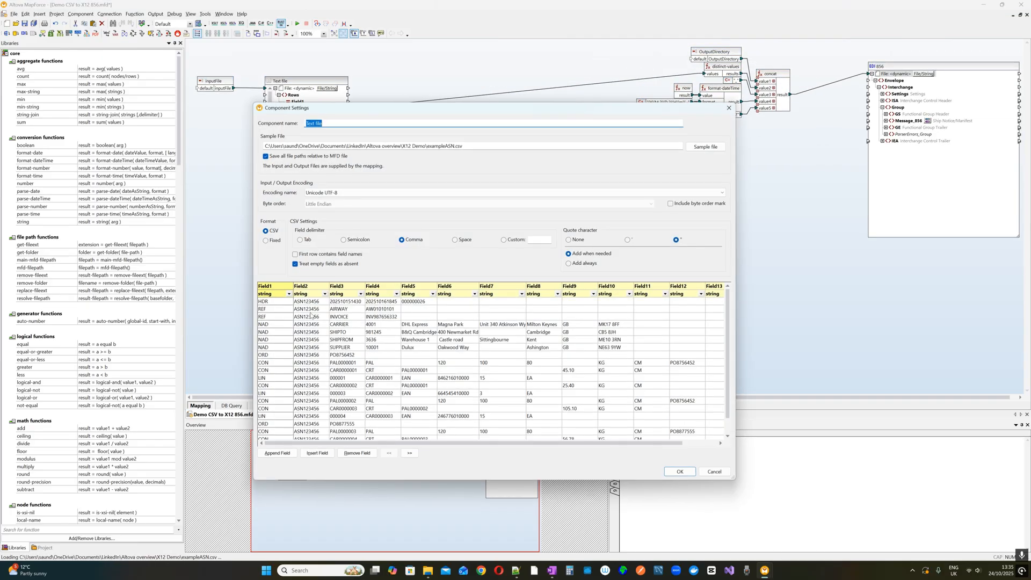
click(729, 110)
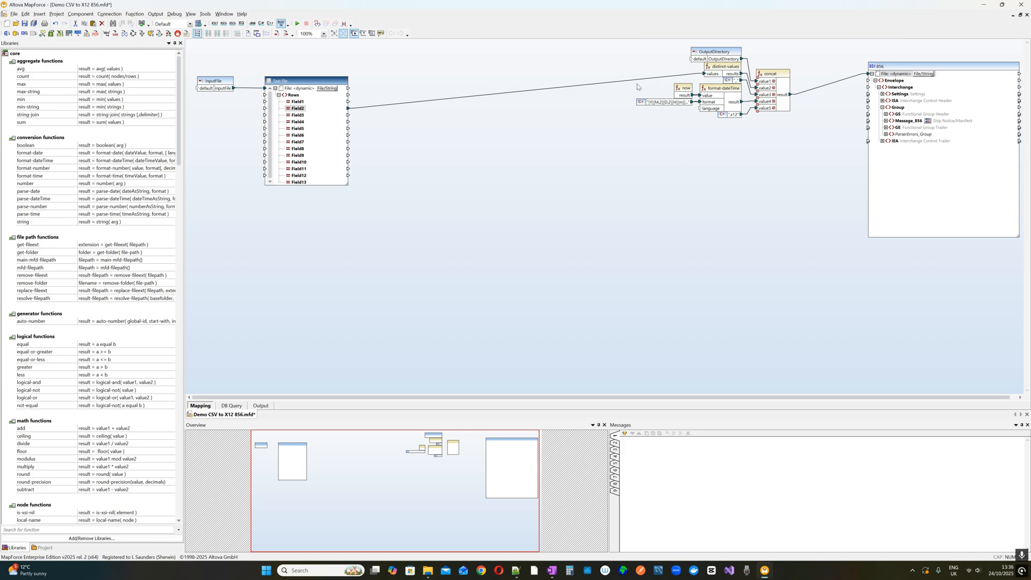
Move the file-name function group and the 856 component farther from the text file to make room in between.
drag(638, 48, 799, 149)
drag(779, 88, 815, 85)
drag(643, 51, 993, 271)
scroll(878, 173, down, 2)
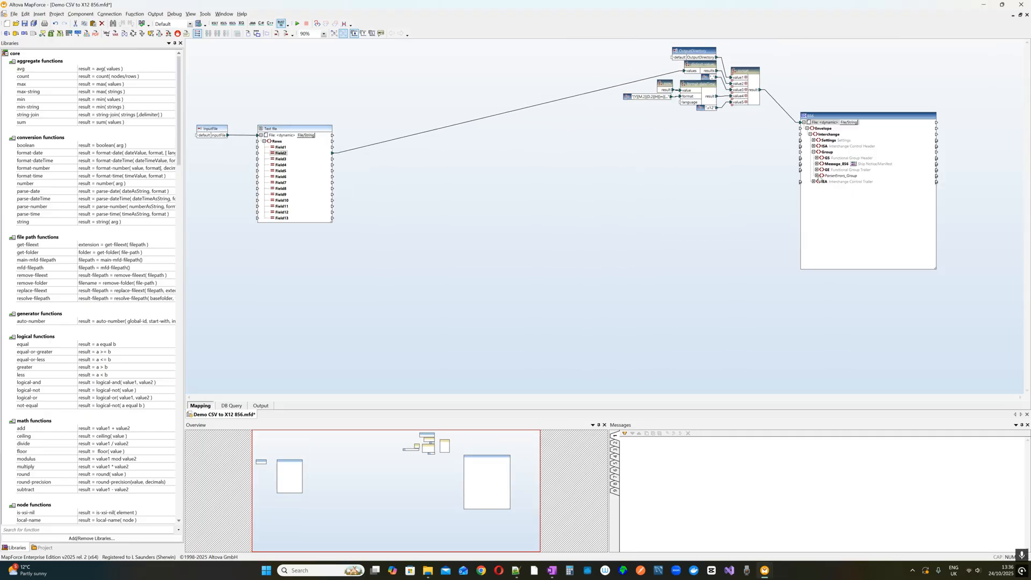
drag(842, 104, 920, 112)
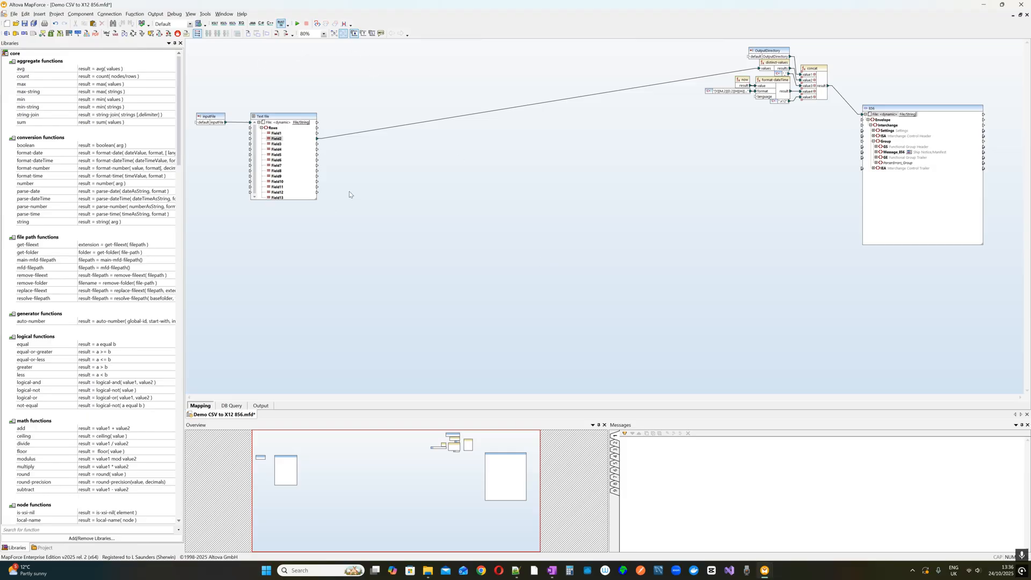
Save the mapping even though it is not yet valid.
scroll(349, 191, up, 3)
mouse_move(394, 398)
mouse_down()
mouse_move(380, 401)
mouse_move(406, 394)
mouse_up()
scroll(465, 305, down, 1)
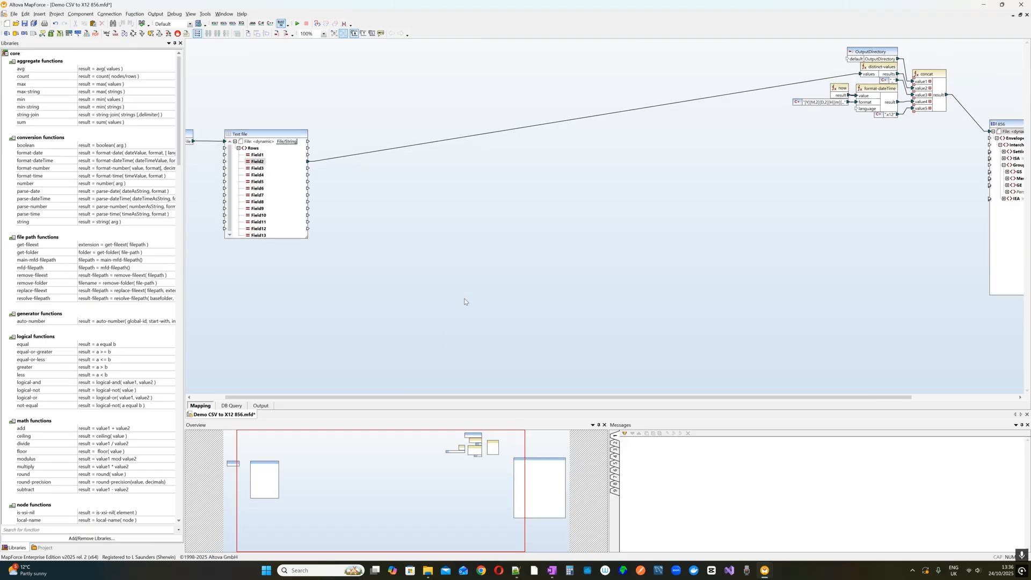
drag(494, 400, 485, 400)
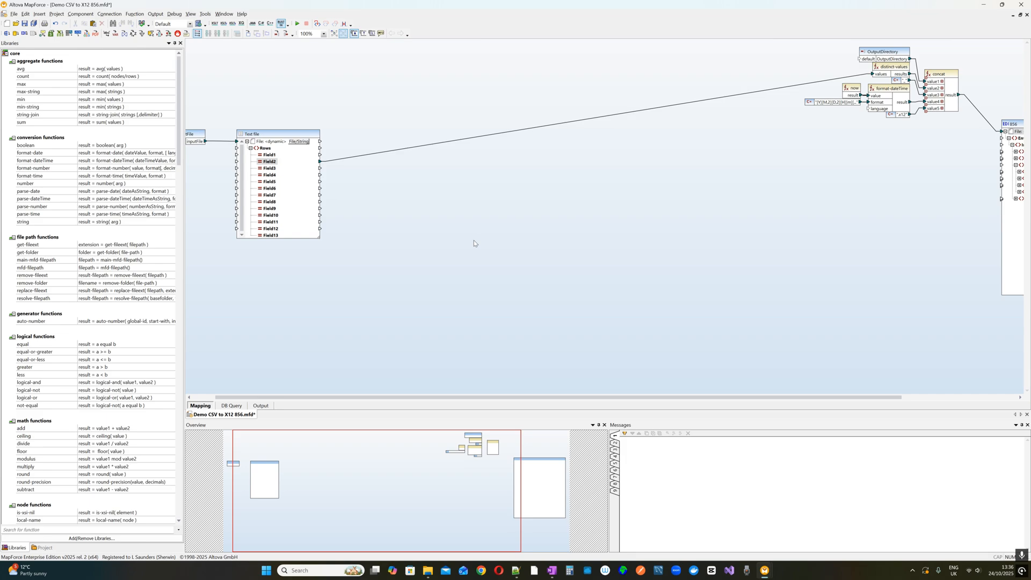
key(ctrl+s)
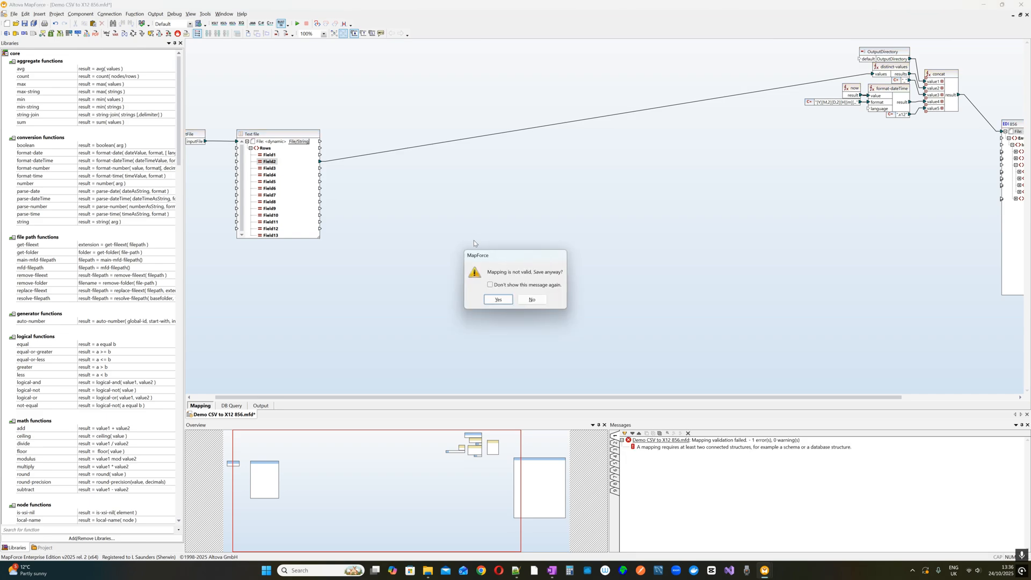
click(501, 300)
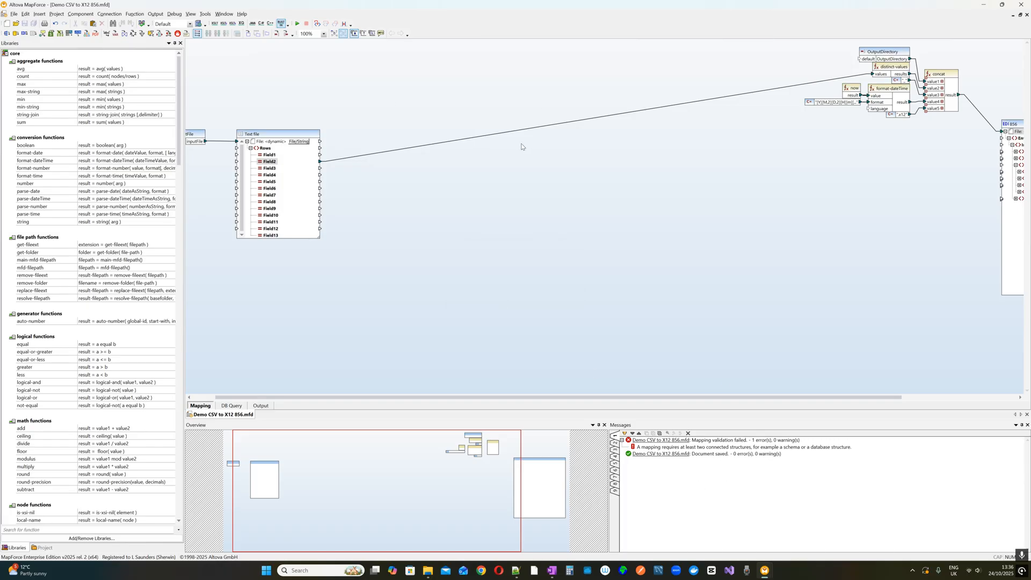
Examine the sample ASN records by record type in the text file's component settings.
drag(637, 398, 694, 404)
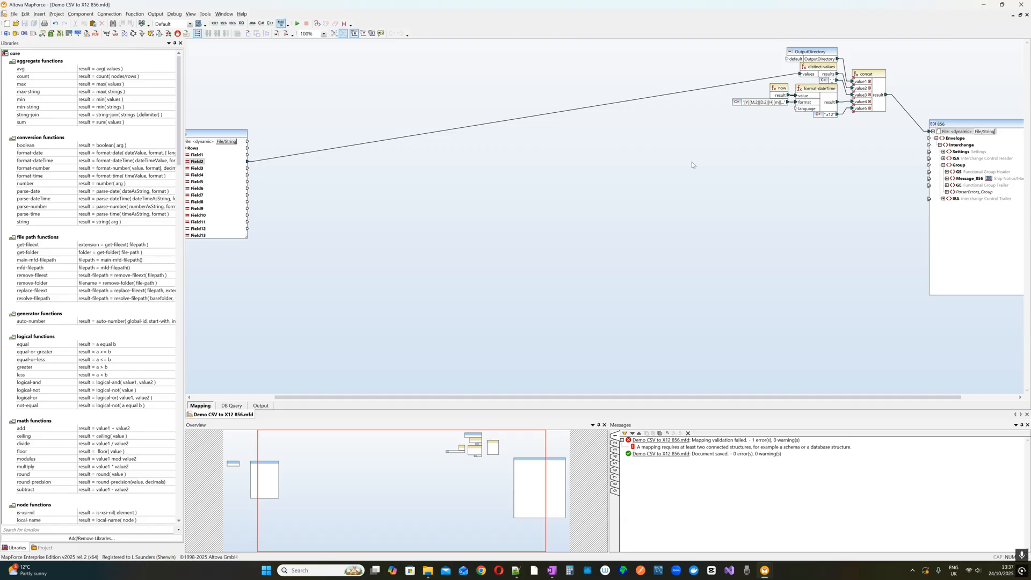
drag(438, 397, 420, 396)
double_click(232, 138)
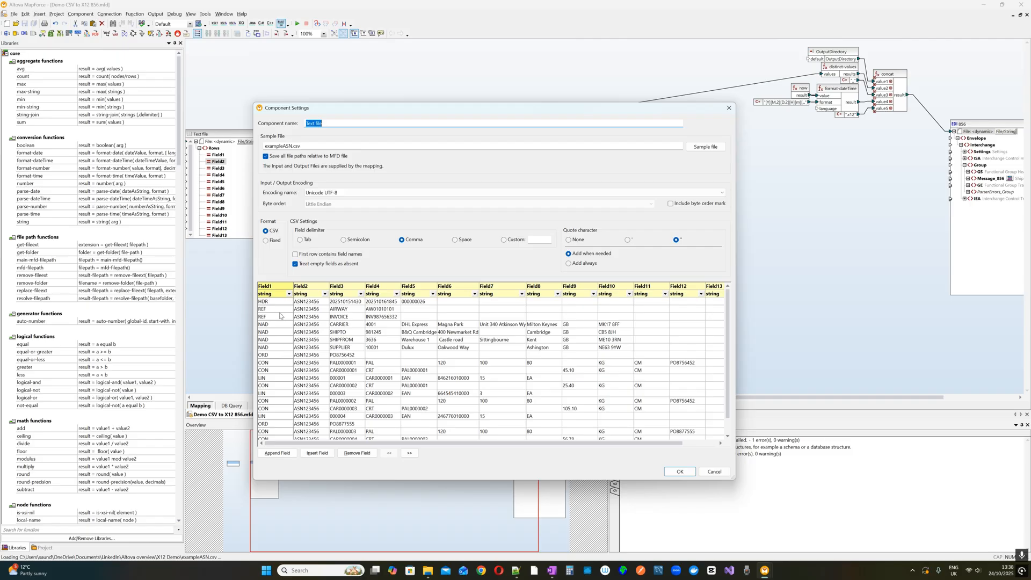
click(729, 108)
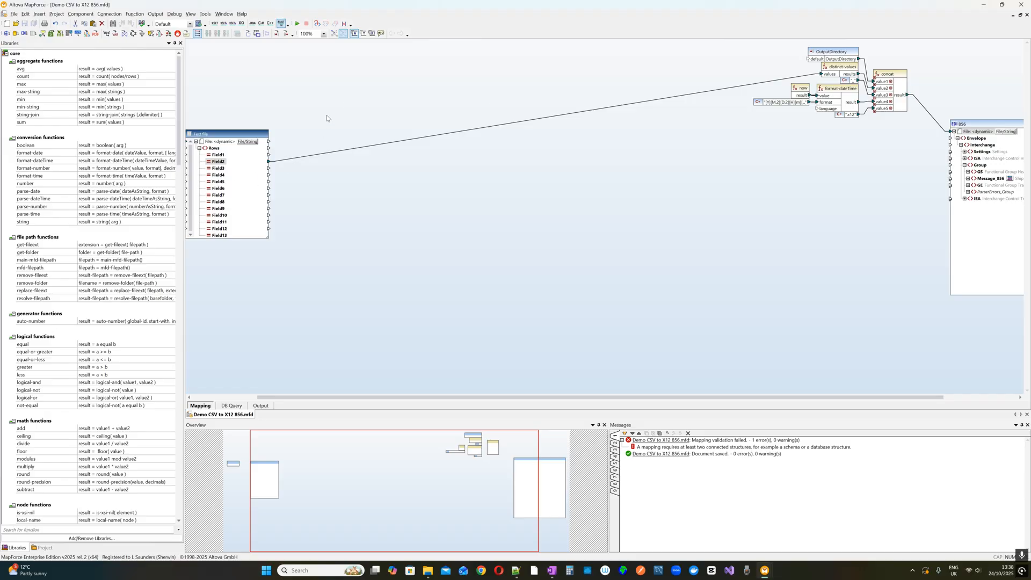
double_click(226, 136)
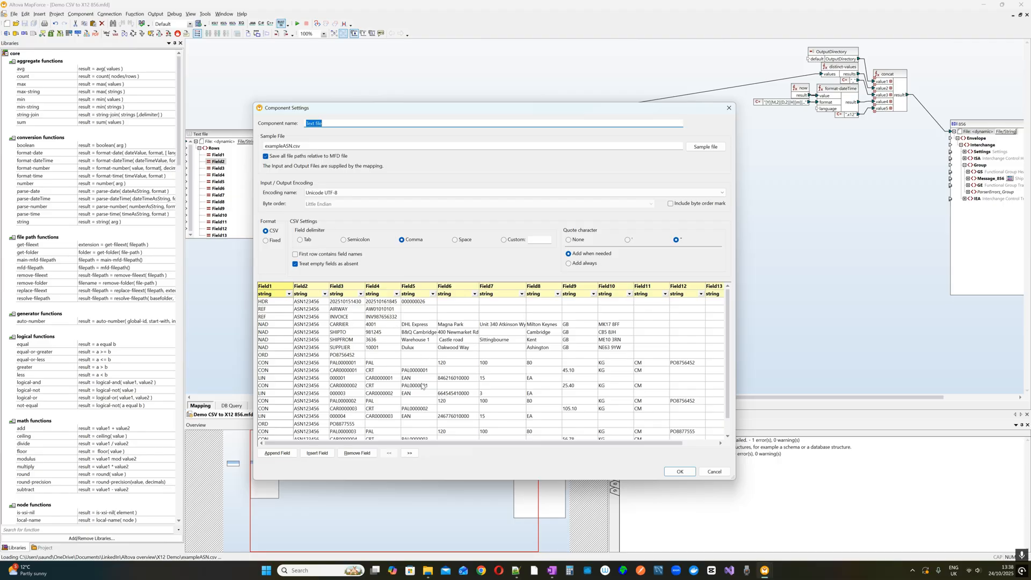
click(729, 108)
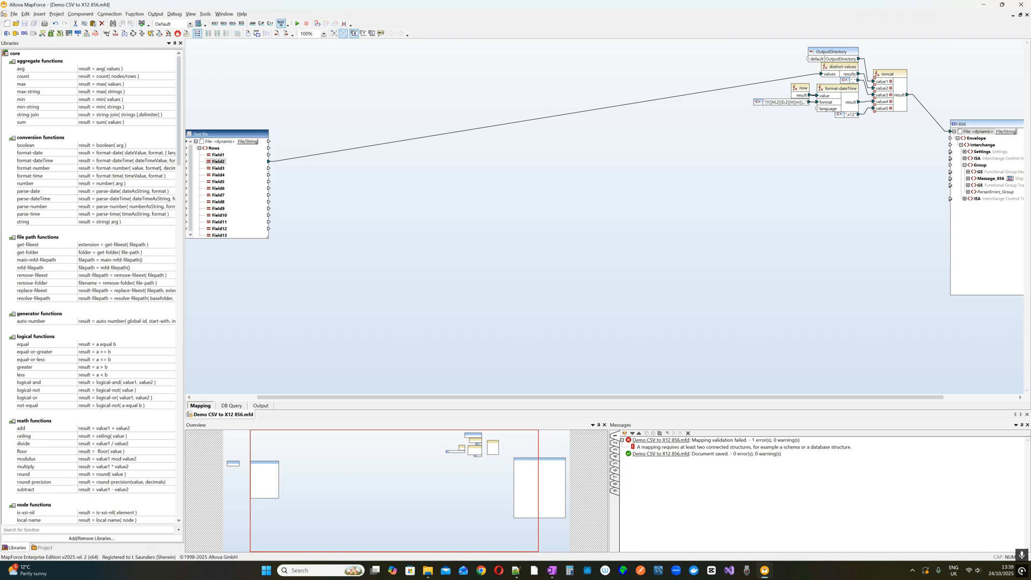
Insert HDR Schema.xsd without a sample XML file, place it beyond the text file, and check the sample HDR record.
key(alt+Tab)
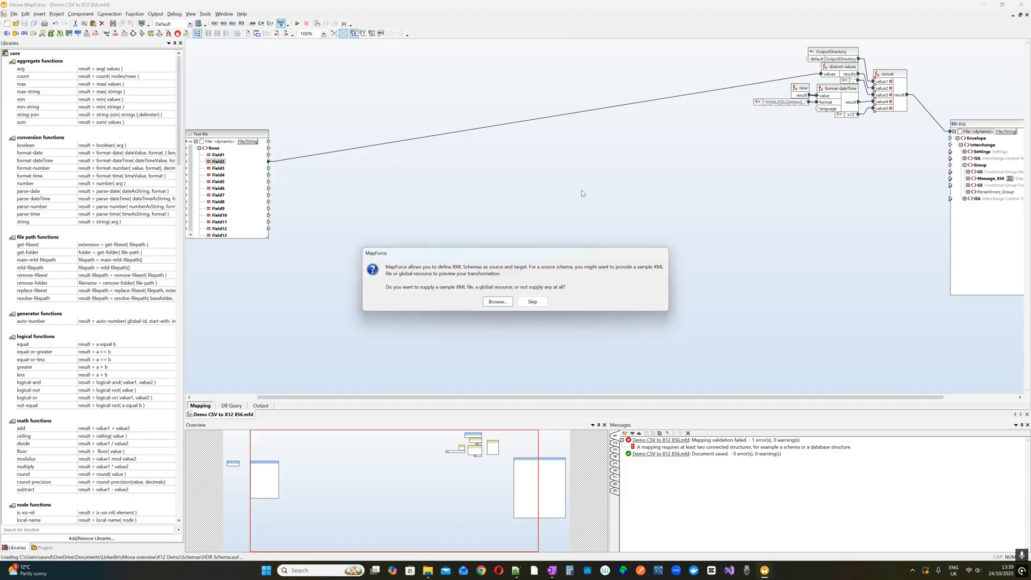
click(530, 302)
drag(977, 123, 287, 81)
drag(558, 400, 460, 398)
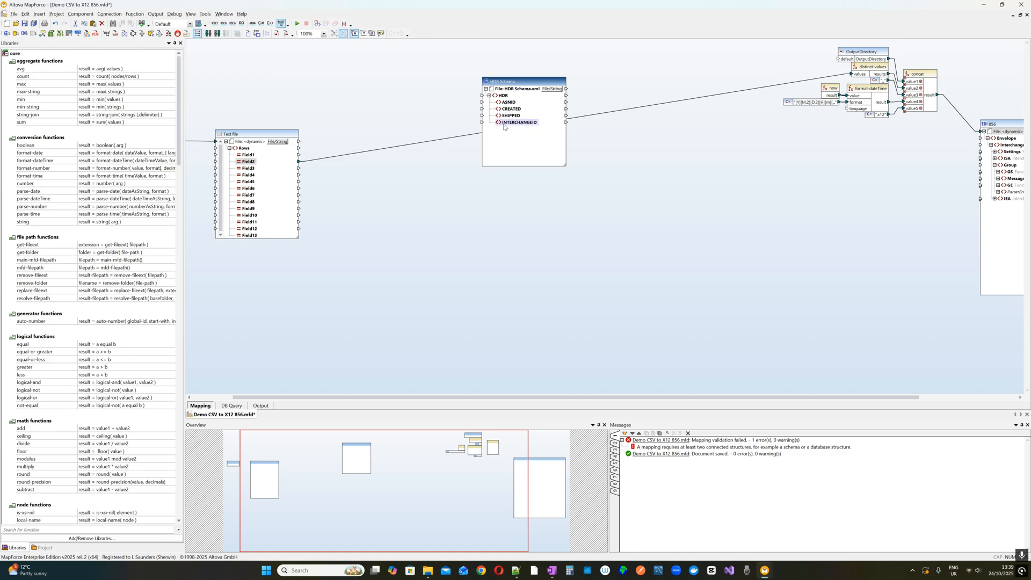
double_click(252, 136)
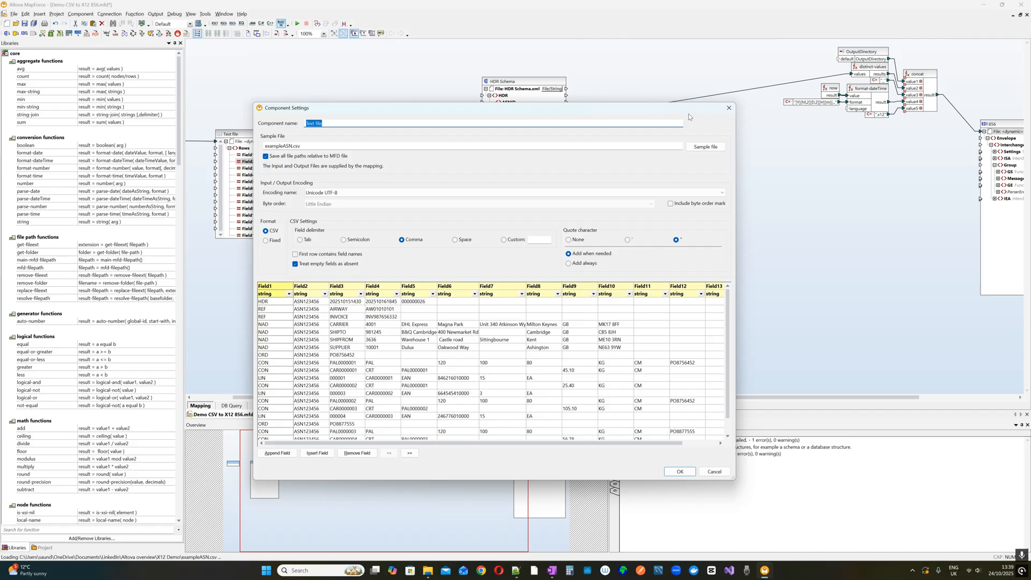
click(729, 108)
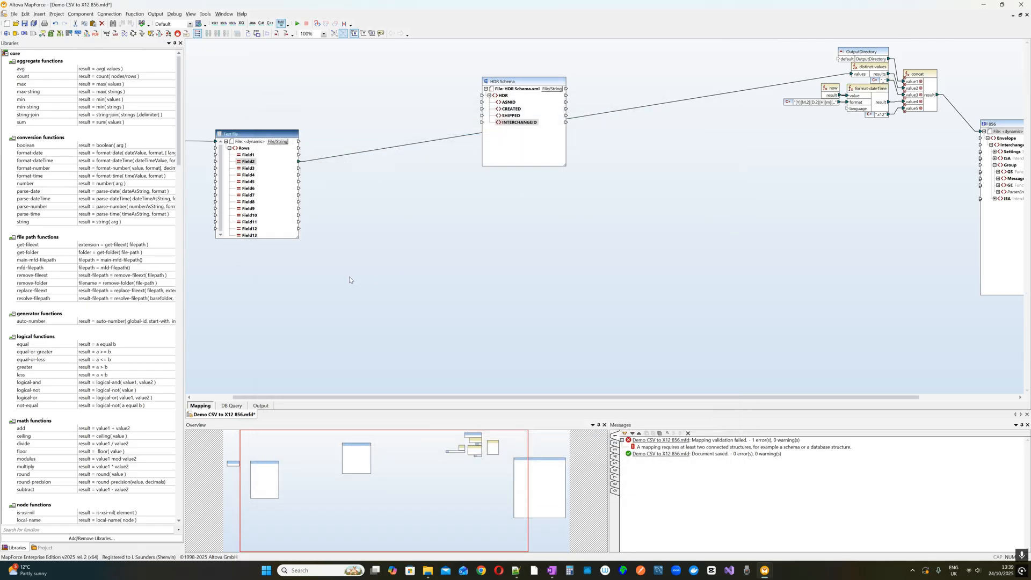
Insert a nodes/rows filter before the HDR Schema component and connect the text file's Rows to its node/row input.
click(39, 13)
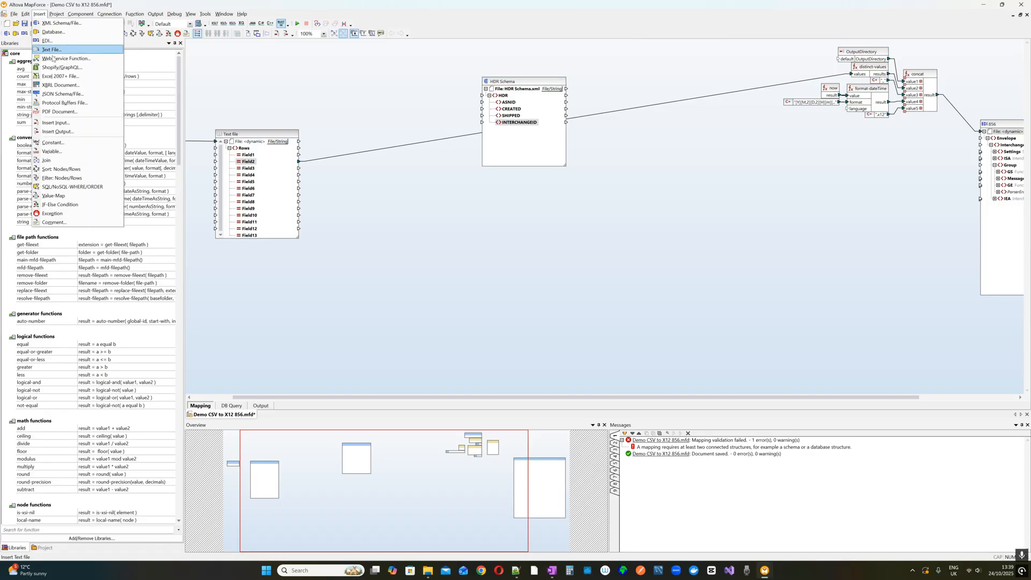
click(61, 178)
drag(617, 220, 413, 103)
drag(243, 150, 406, 115)
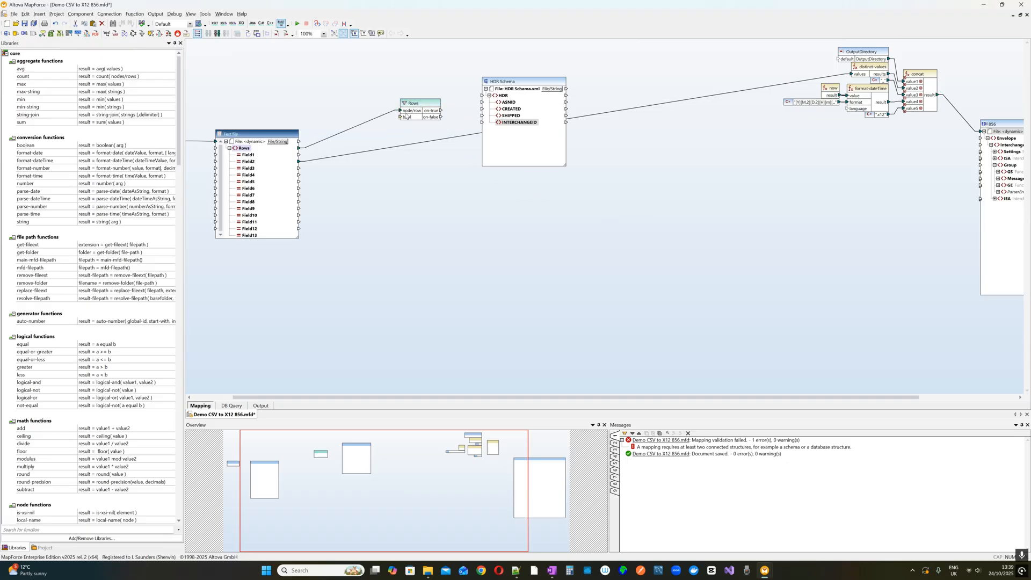
Add an equal function below the filter and connect the text file's Field1 to its input a.
click(33, 530)
text(eq)
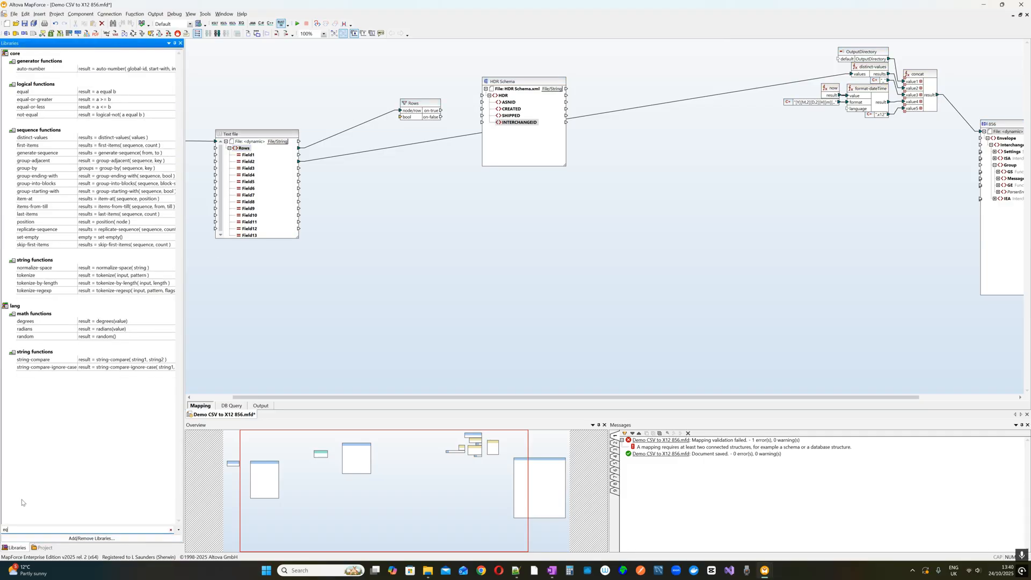
drag(31, 91, 369, 138)
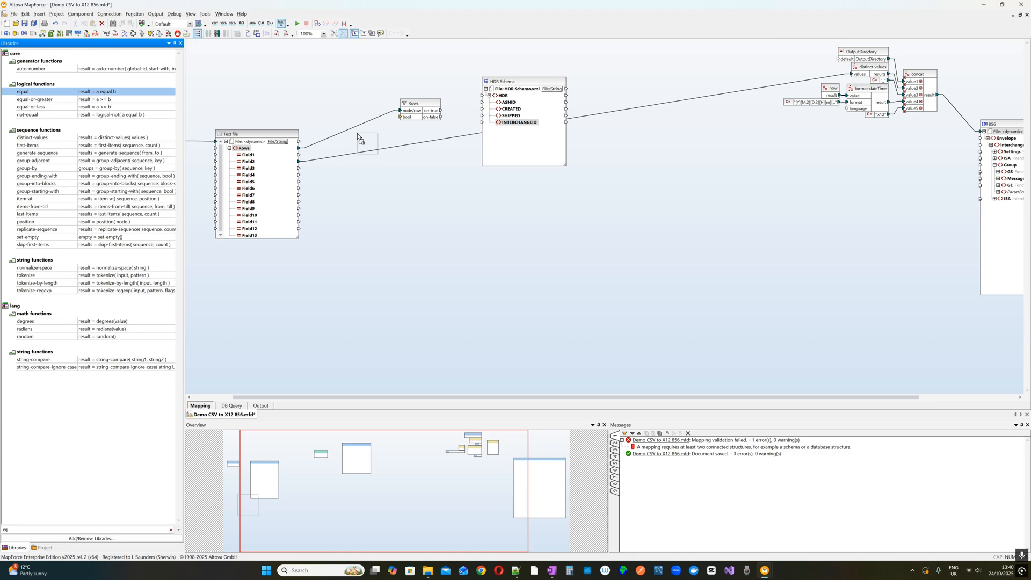
drag(299, 154, 357, 144)
Compare Field1 with a string constant HDR, and wire the equal result to the filter's bool and on-true to the HDR node.
right_click(337, 160)
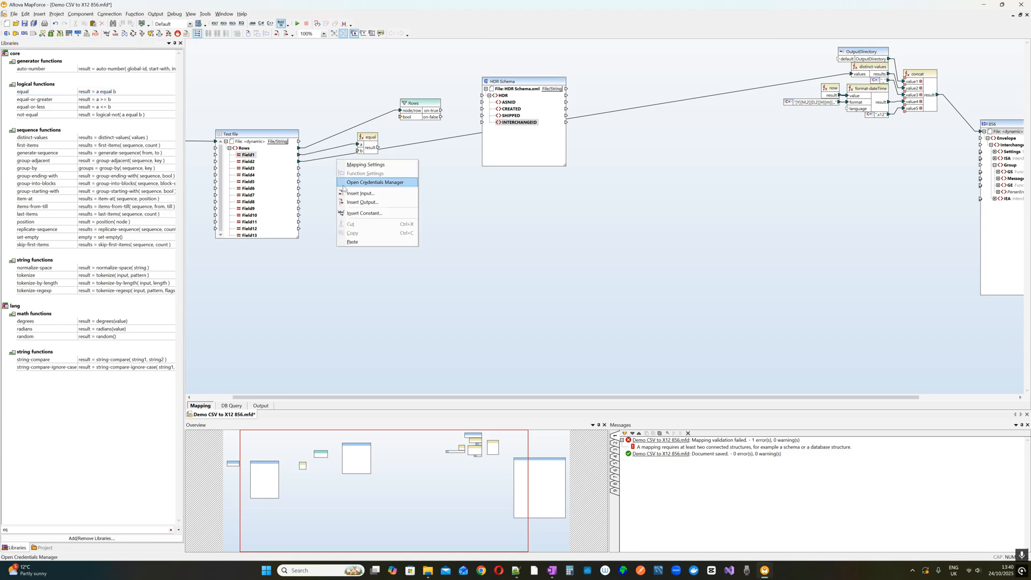
click(354, 213)
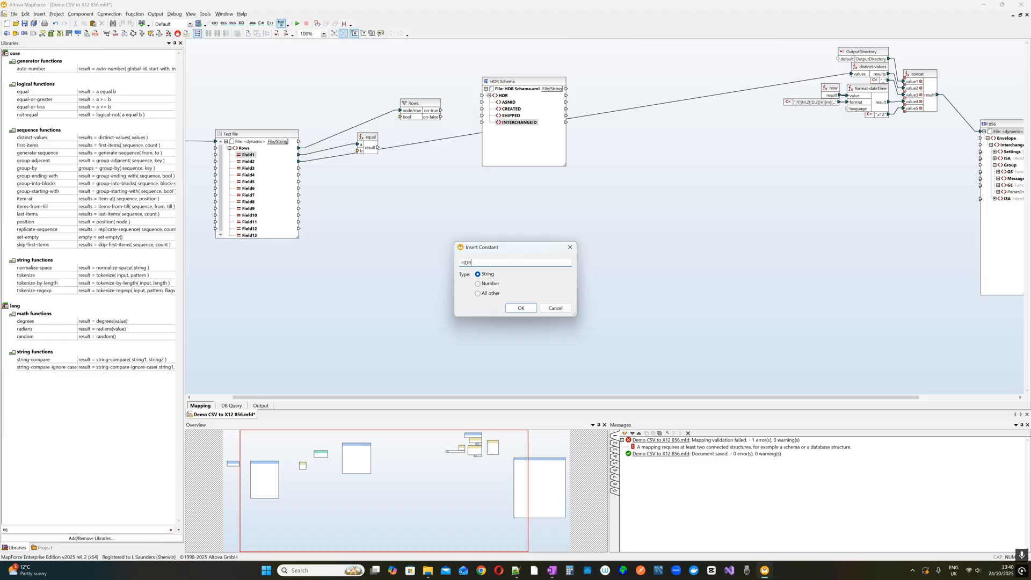
click(521, 307)
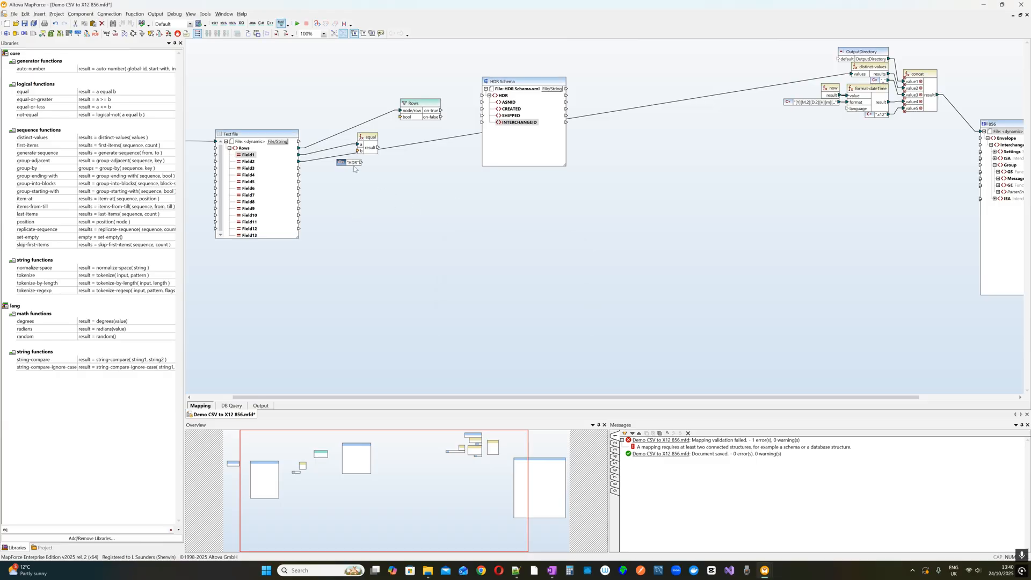
drag(348, 150, 486, 98)
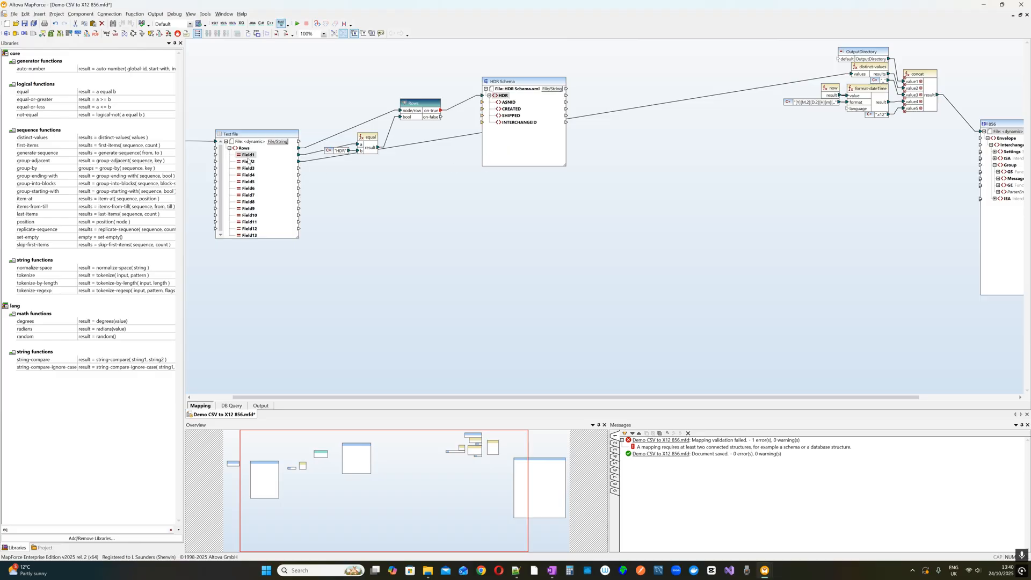
Connect Field2, Field3, Field4 and Field5 to ASNID, CREATED, SHIPPED and INTERCHANGEID, and check them against the sample HDR record.
drag(248, 162, 497, 107)
drag(250, 168, 482, 109)
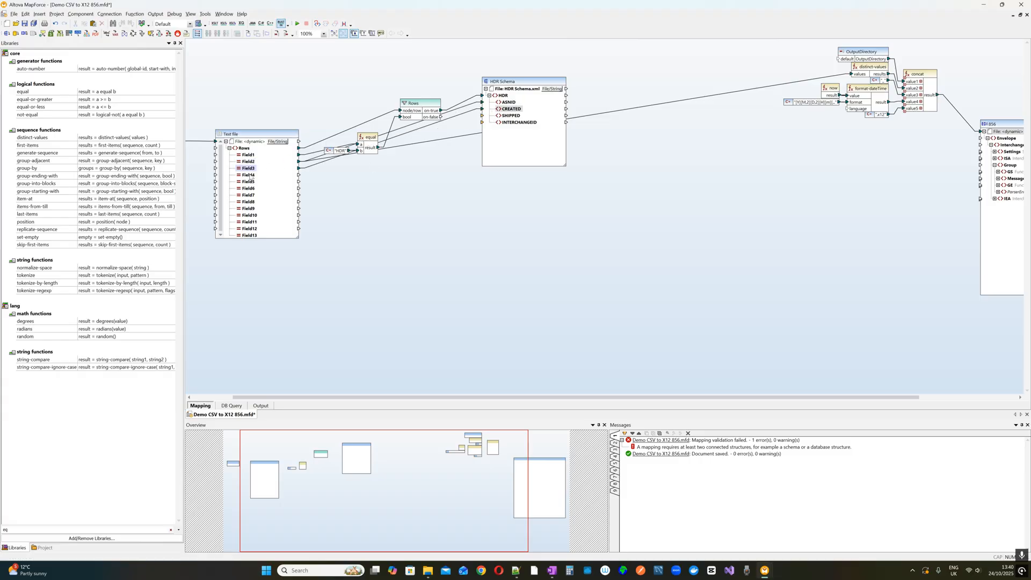
drag(250, 176, 482, 115)
drag(248, 181, 483, 122)
double_click(265, 134)
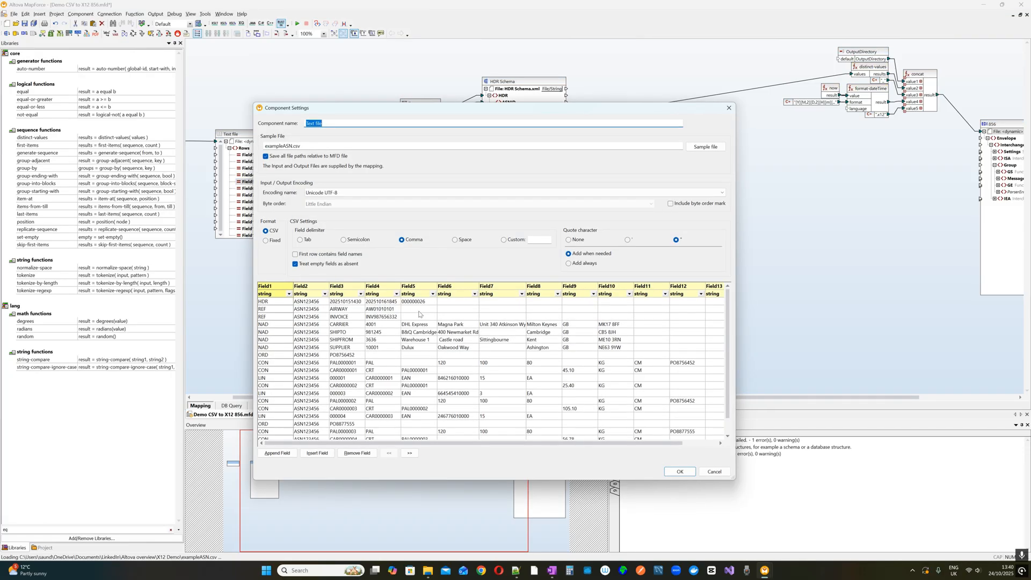
click(729, 108)
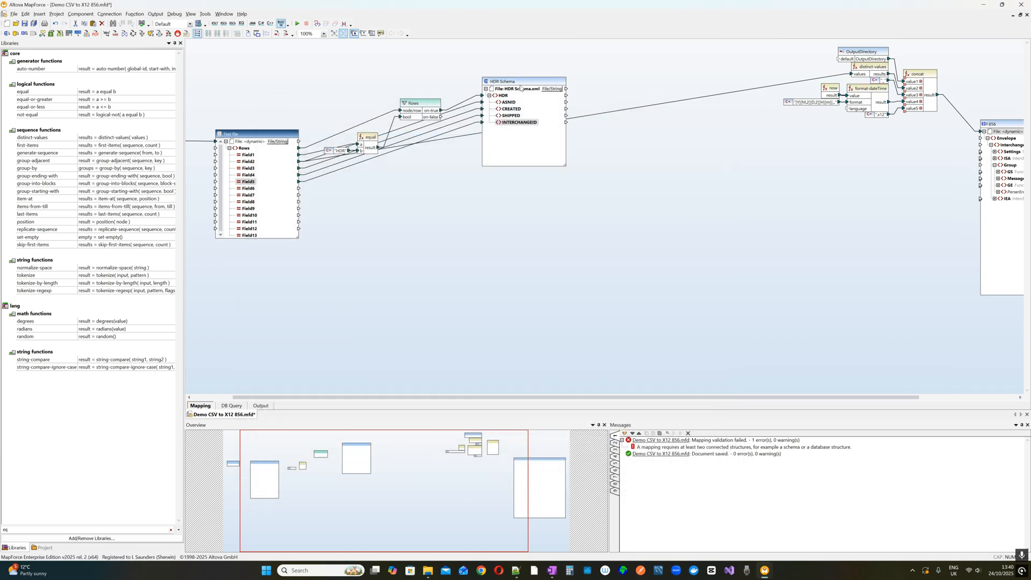
Move the HDR Schema component farther from the filter and shrink it to fit its nodes.
drag(520, 85, 577, 73)
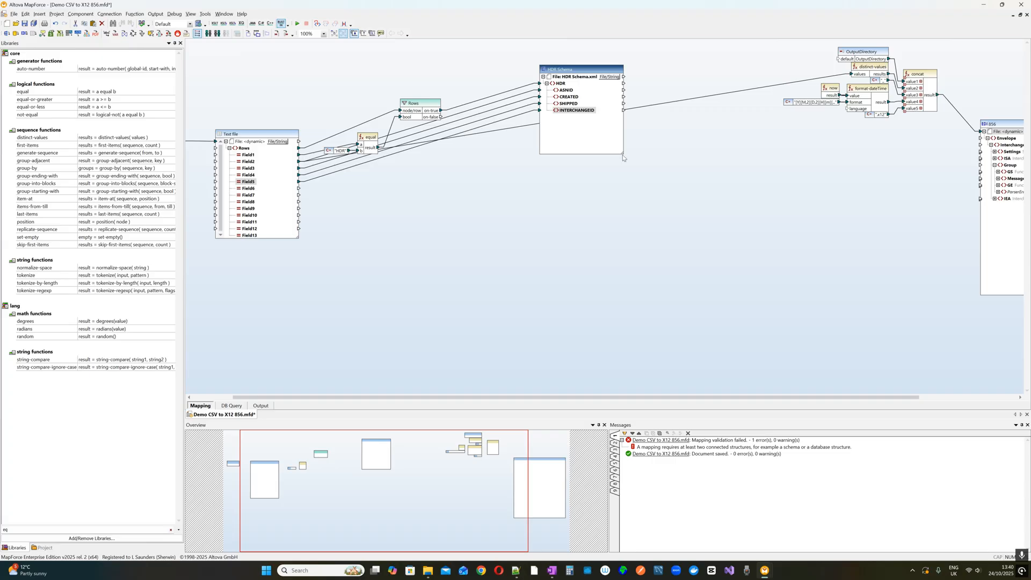
drag(623, 154, 617, 120)
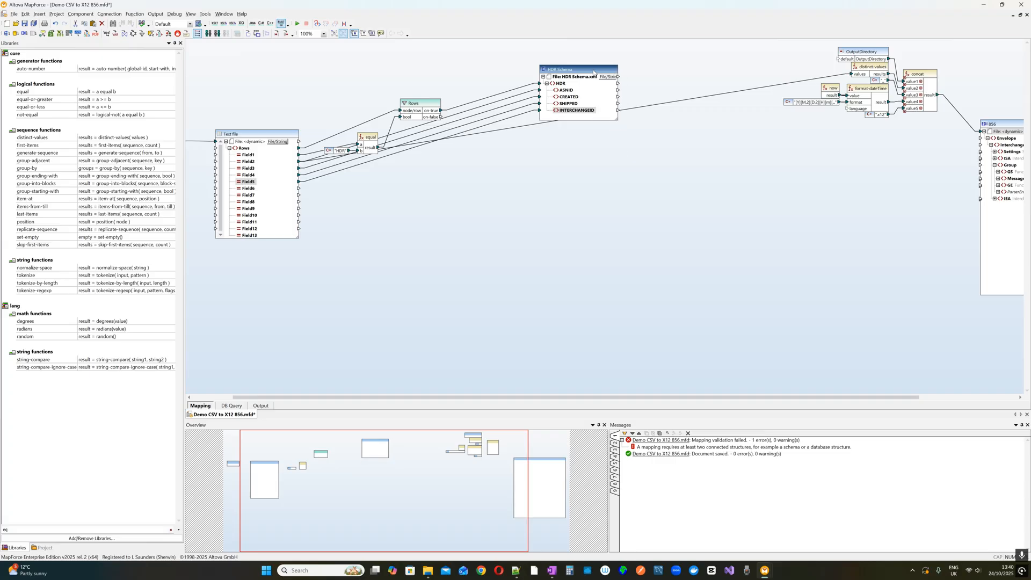
Insert a complex-type variable based on the existing HDR Schema.xsd structure with HDR as its root.
click(42, 15)
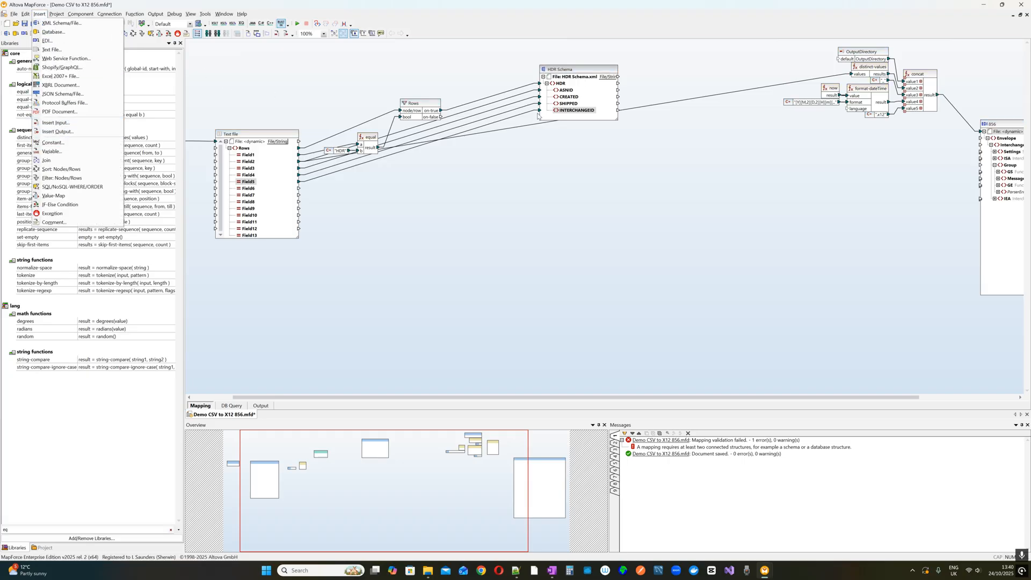
click(68, 155)
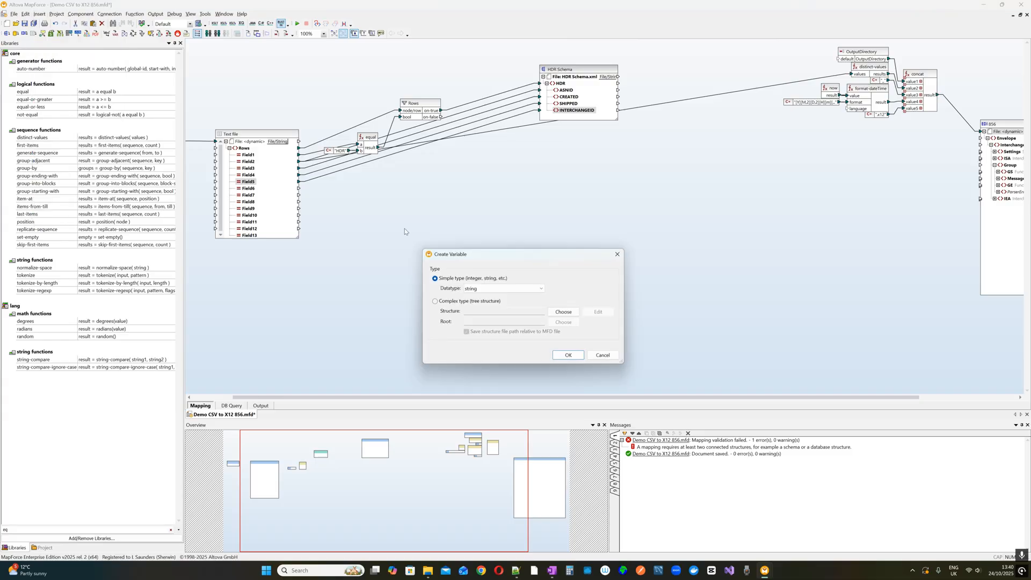
click(450, 303)
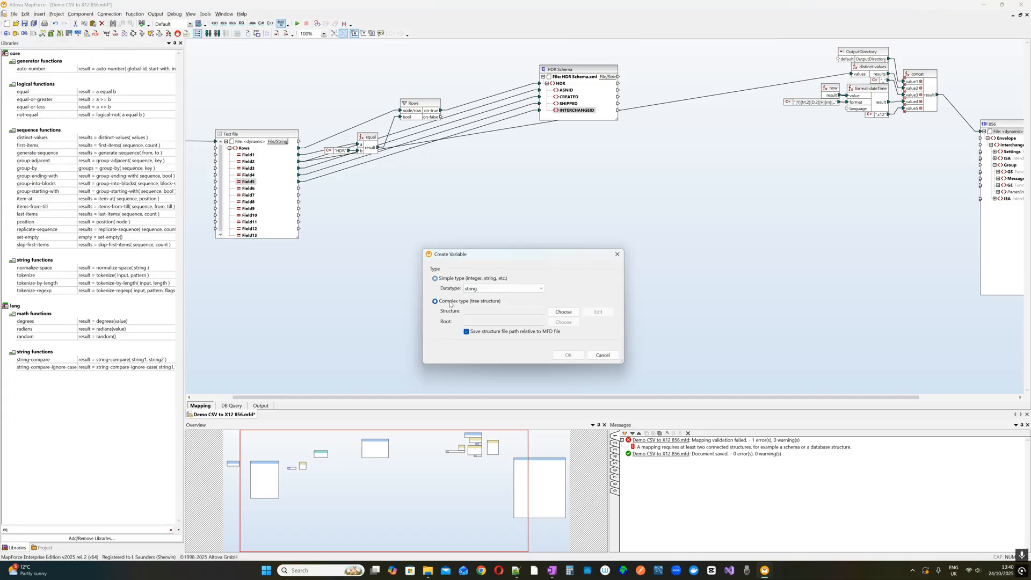
click(563, 313)
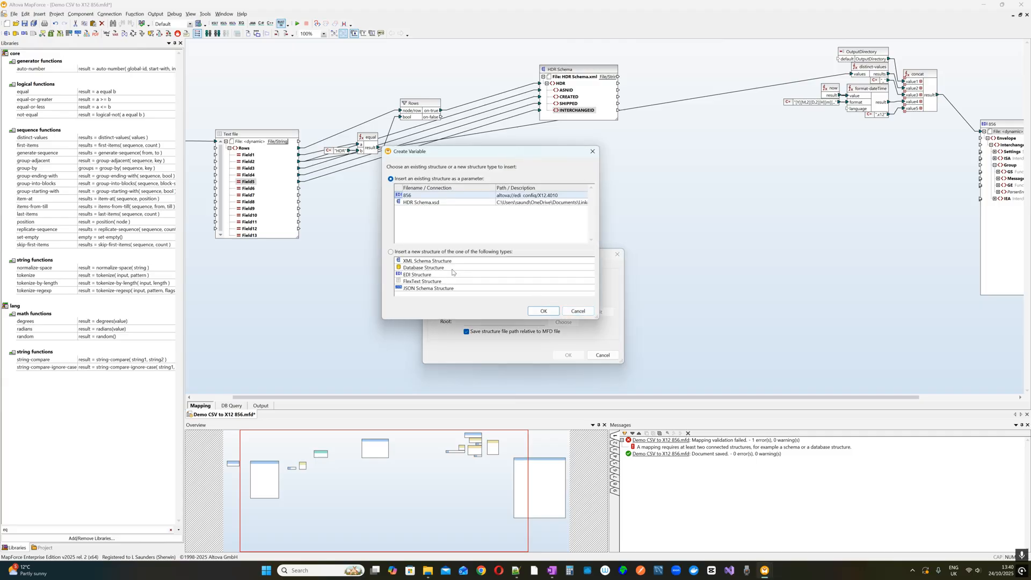
click(433, 204)
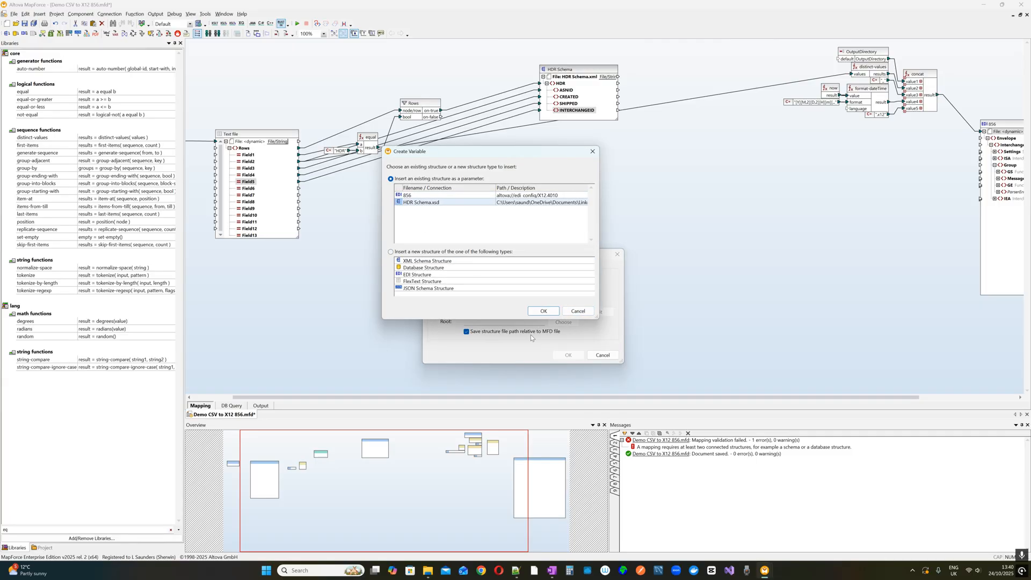
click(541, 313)
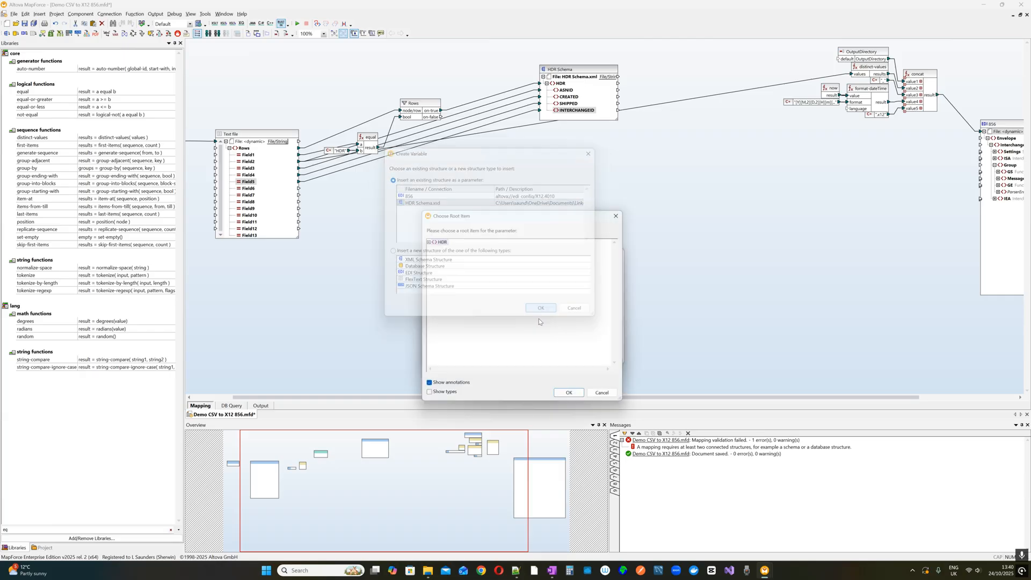
click(571, 397)
click(540, 370)
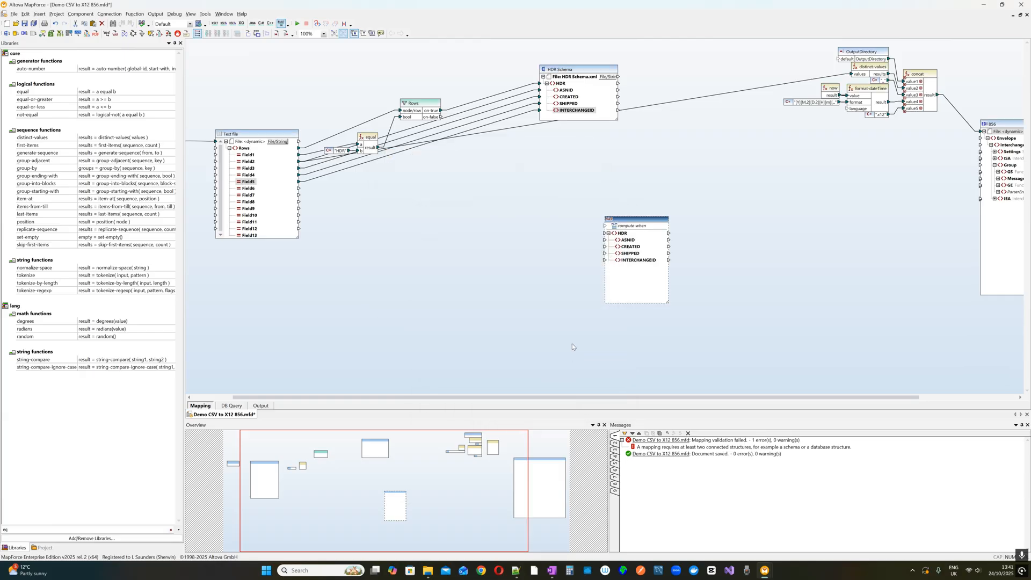
Place the HDR variable below the HDR Schema component and move the HDR connection with its descendant connections onto the variable.
drag(625, 232, 575, 182)
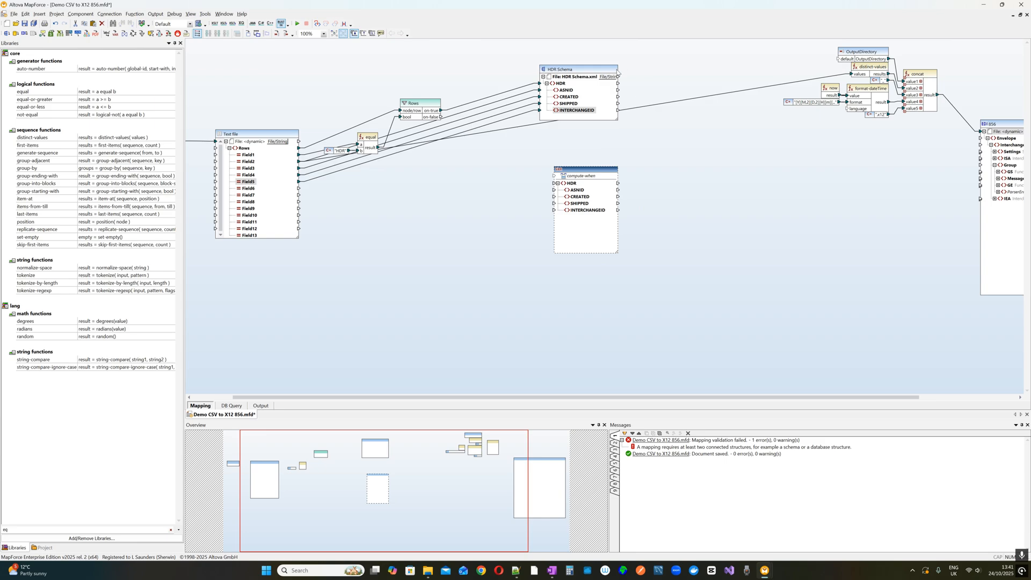
click(588, 68)
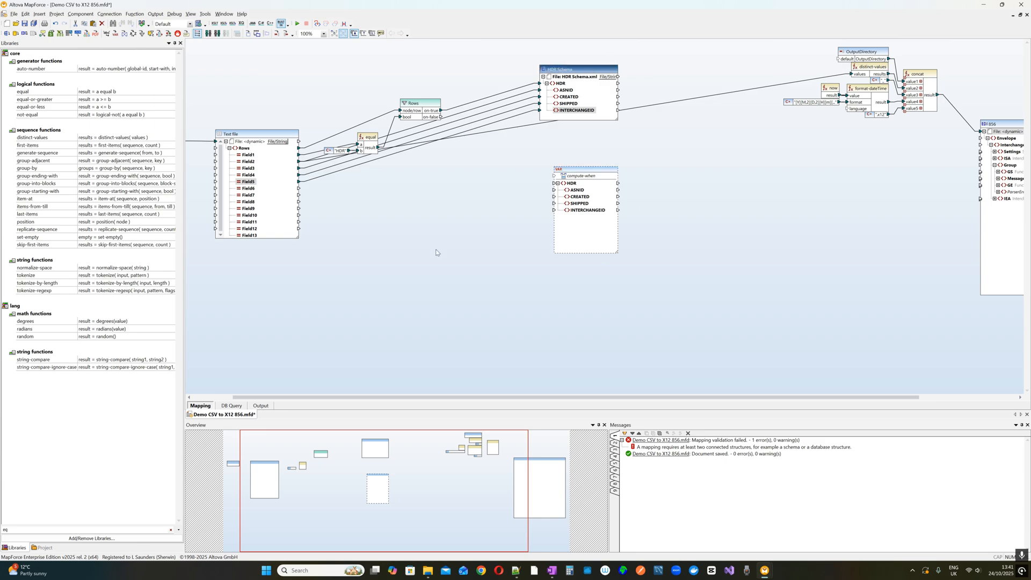
drag(608, 392, 682, 390)
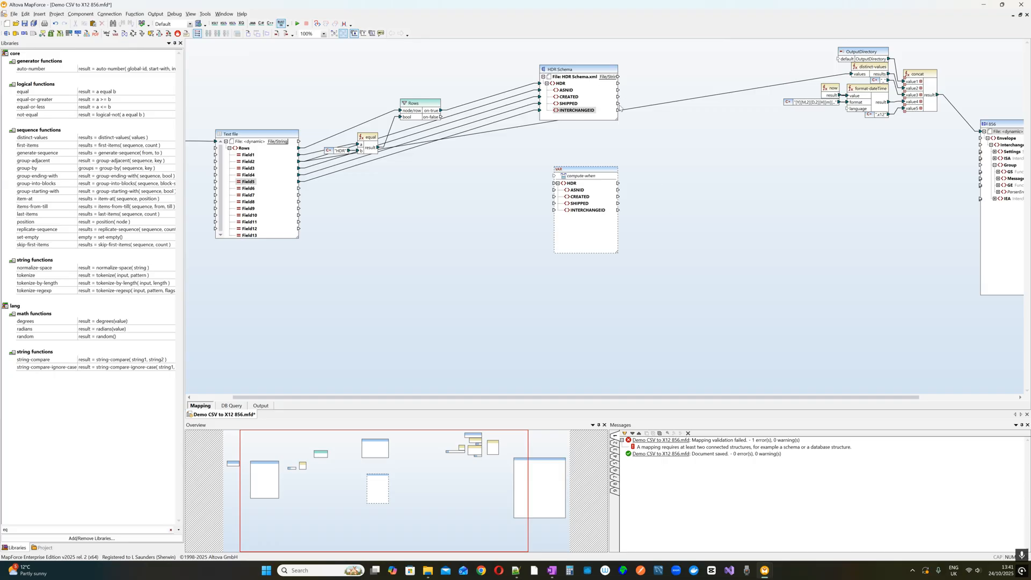
drag(581, 176, 566, 165)
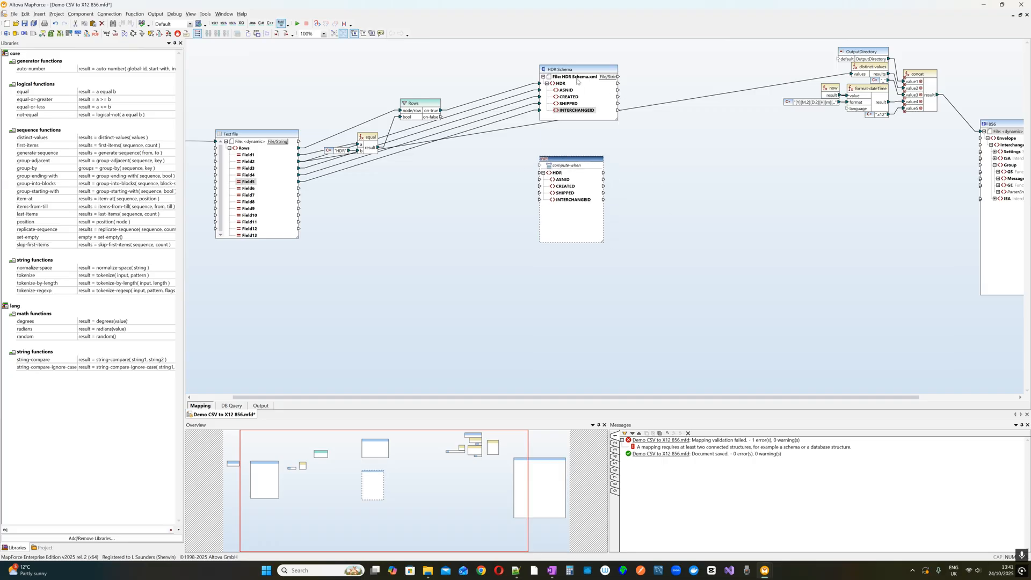
drag(539, 83, 540, 172)
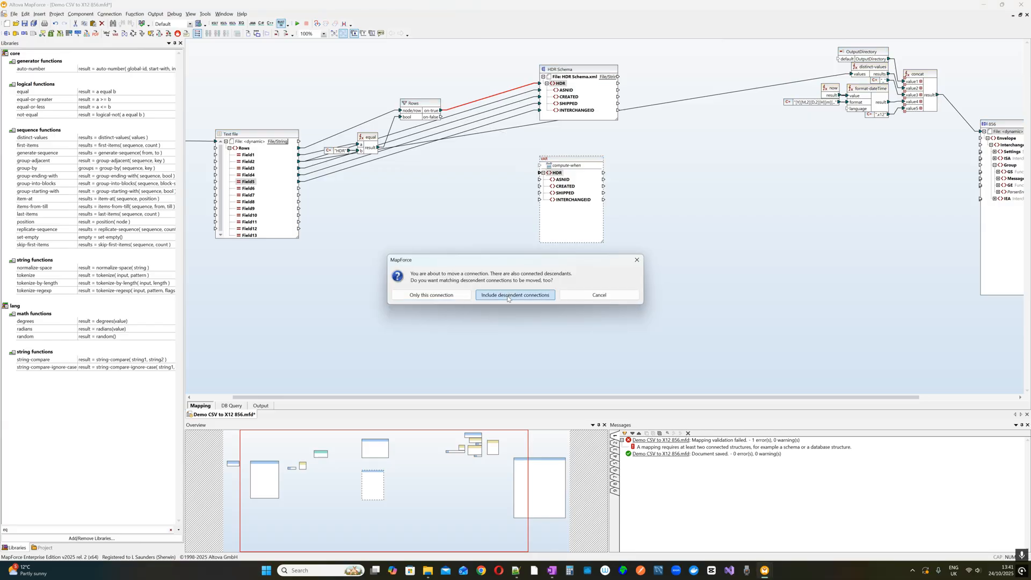
click(486, 294)
Delete the disconnected HDR Schema component from the mapping.
click(591, 71)
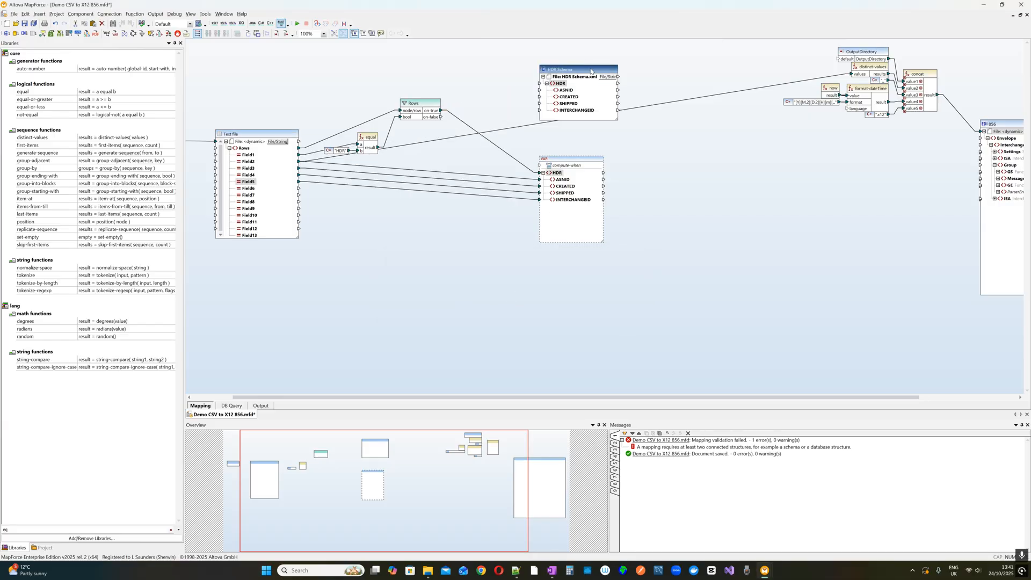
key(Delete)
click(497, 297)
Rearrange the HDR variable, Rows filter, equal function and HDR constant into a compact row above the text file's connections.
drag(564, 157, 508, 84)
drag(301, 94, 461, 192)
click(343, 95)
drag(321, 76, 460, 214)
drag(427, 103, 434, 61)
click(334, 72)
drag(313, 76, 377, 69)
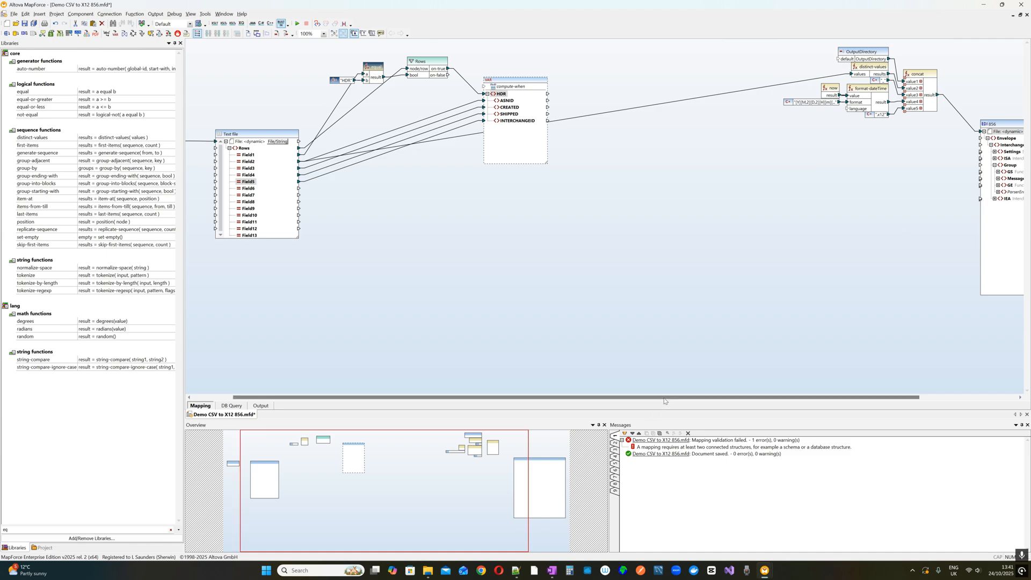
Move the 856 component together with its output file name functions closer to the HDR variable.
drag(663, 398, 774, 406)
drag(660, 50, 1012, 262)
drag(932, 130, 768, 55)
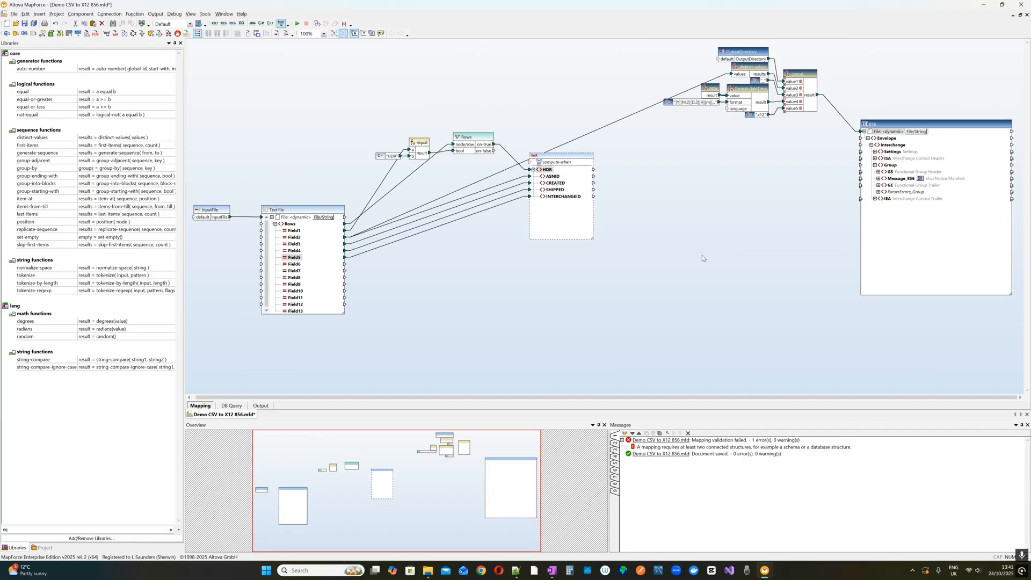
Connect the variable's HDR node to Interchange in the 856 component and expand the ISA Interchange Control Header.
ctrl+scroll(794, 263, up, 2)
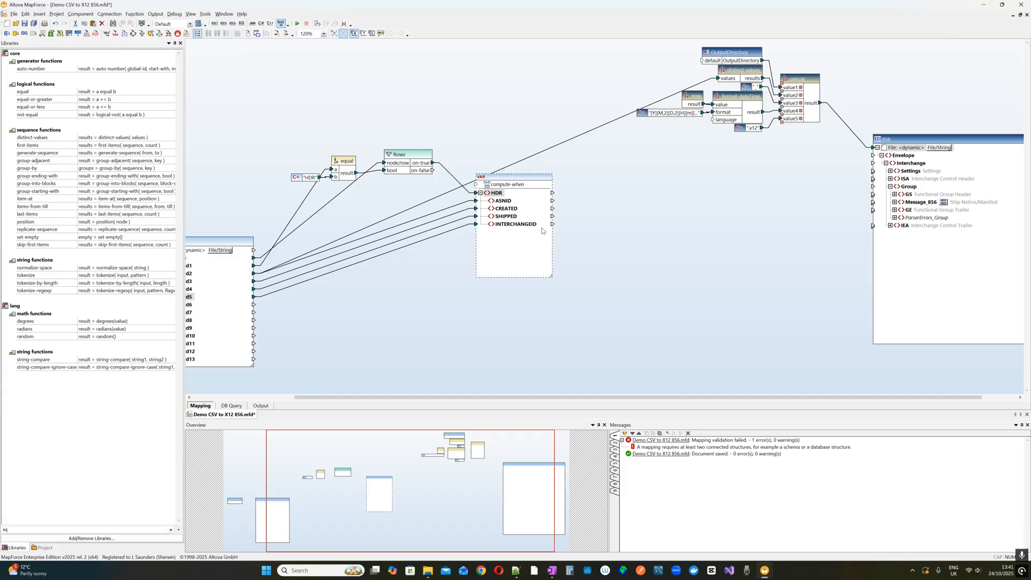
drag(498, 198, 909, 168)
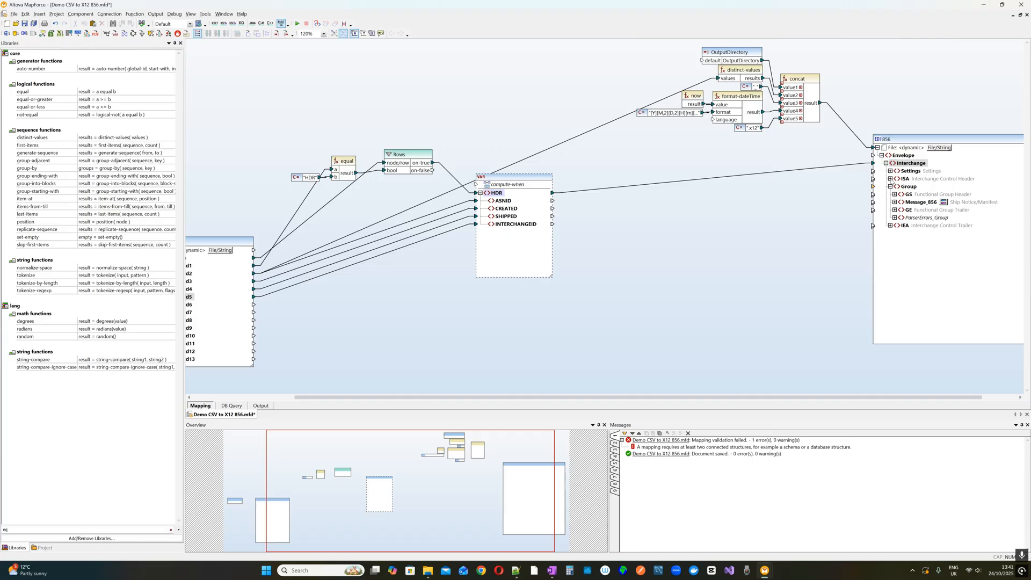
click(890, 178)
Insert a string constant 00 and connect it to the ISA fields FI01 and FI03.
right_click(797, 185)
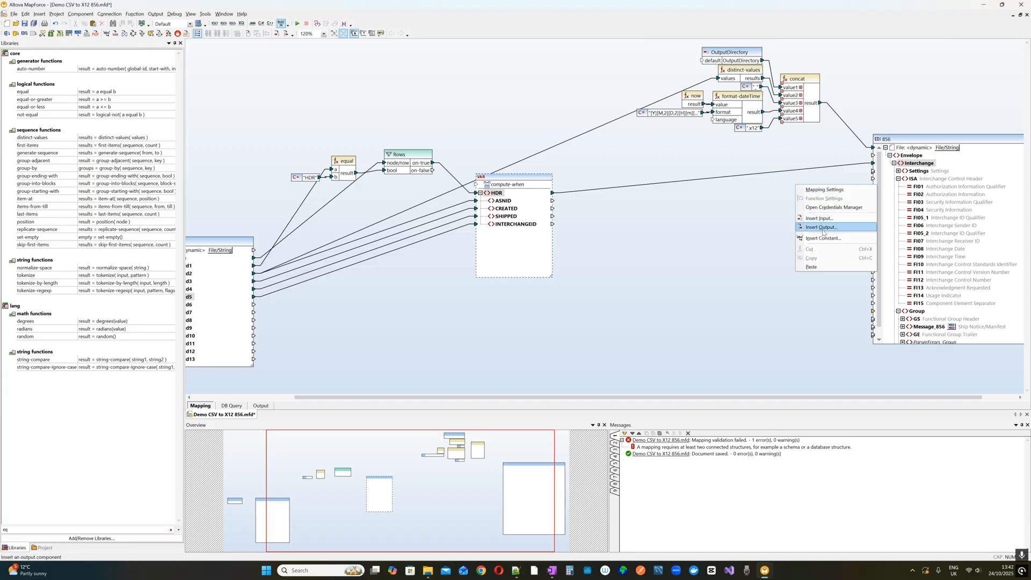
click(826, 240)
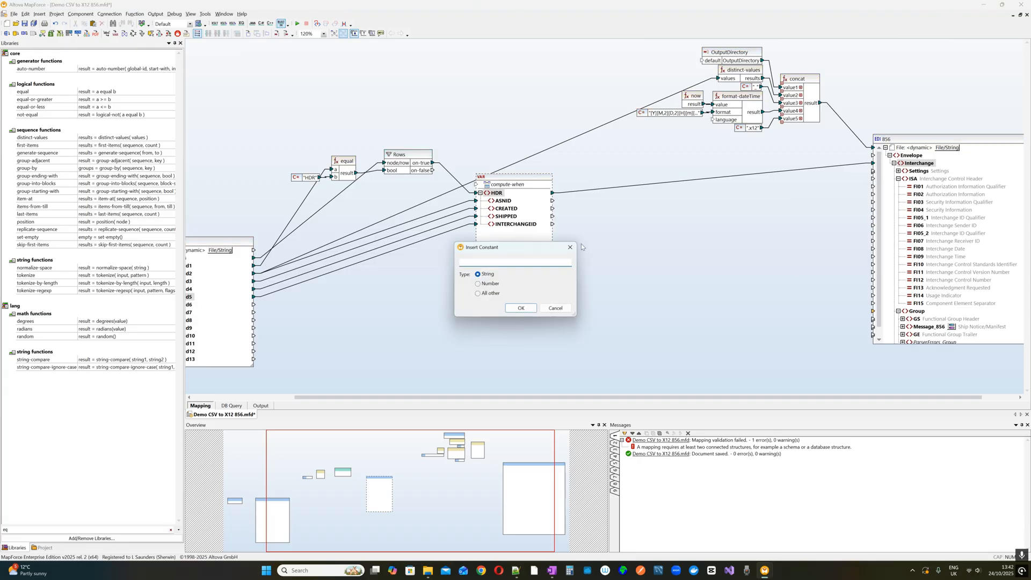
text(00)
key(Return)
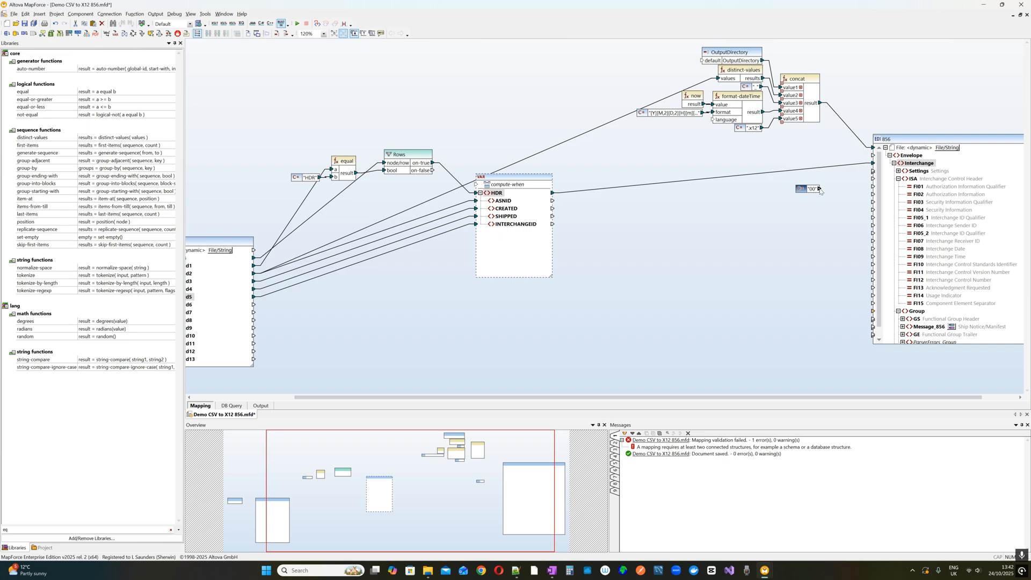
drag(819, 188, 873, 187)
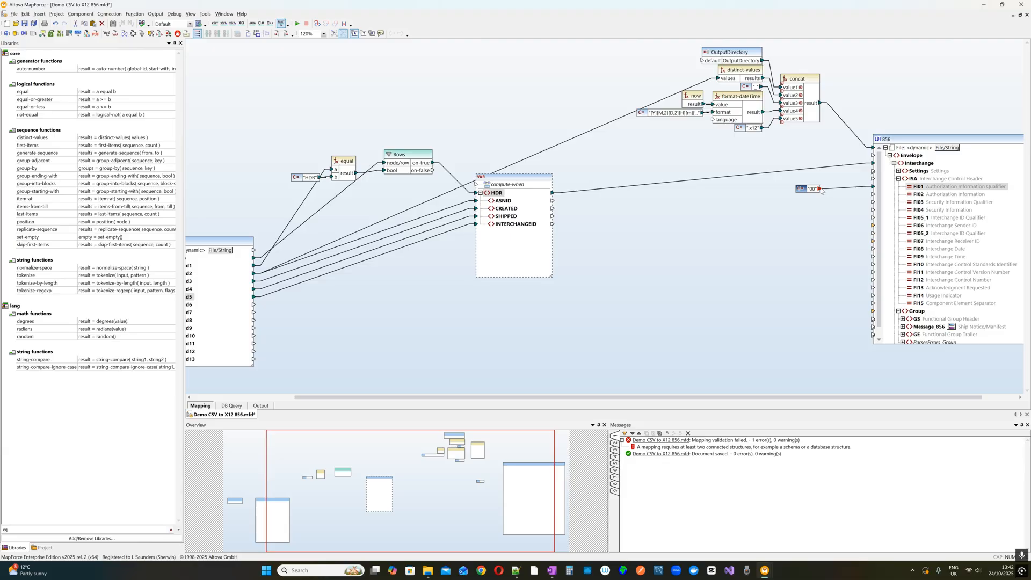
drag(820, 190, 873, 202)
Shrink the HDR variable component to fit its nodes.
click(507, 309)
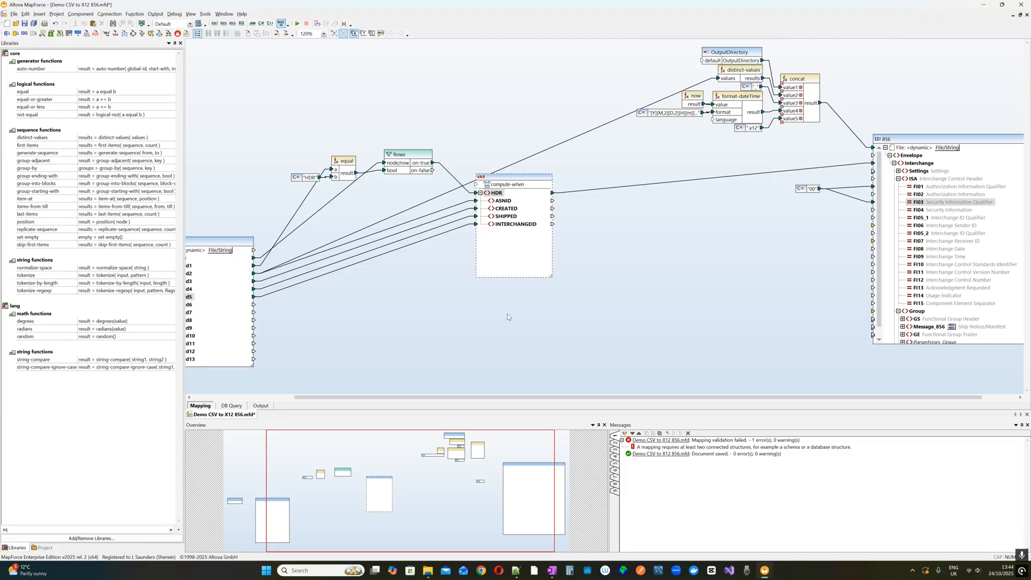
click(932, 220)
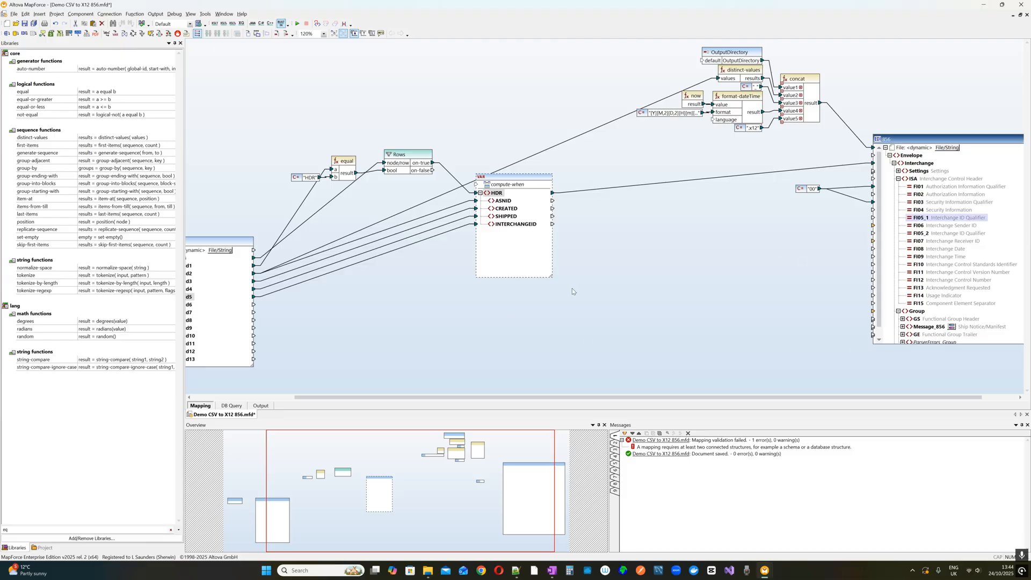
drag(550, 278, 550, 233)
click(555, 257)
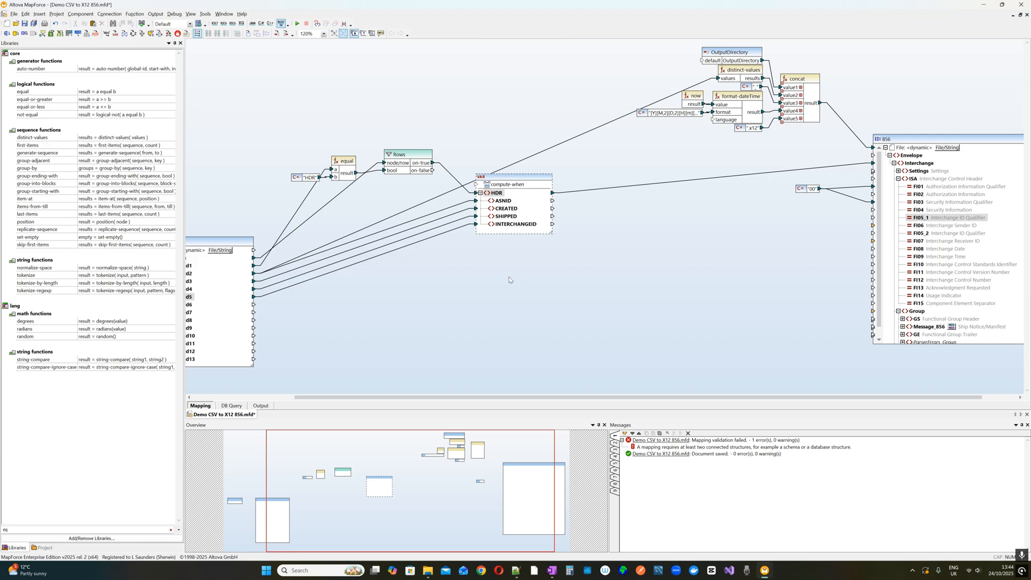
Insert a complex-type variable from the XML schema NAD Schema.xsd with NAD as root, and place it below the HDR variable.
click(39, 13)
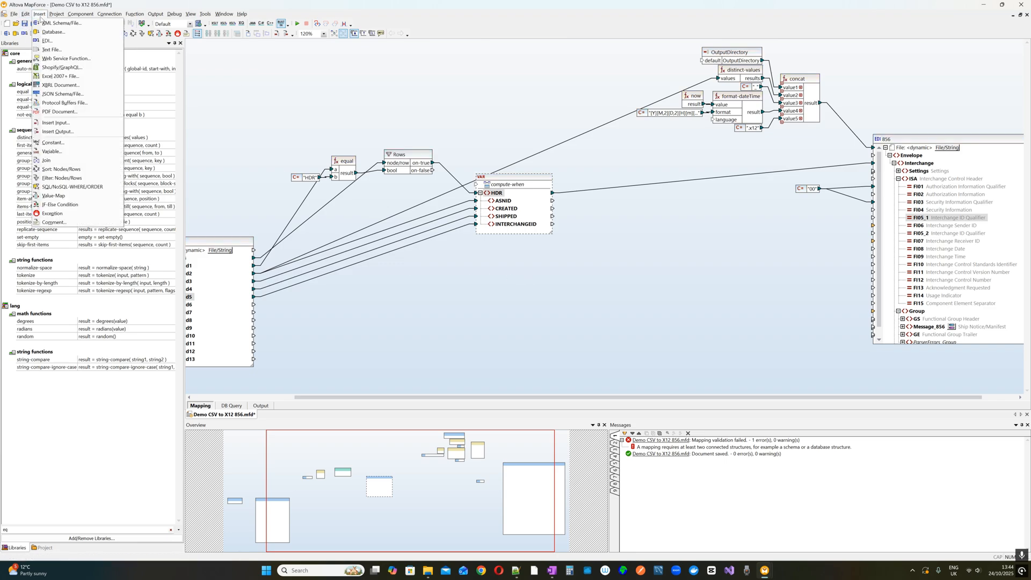
click(81, 152)
click(438, 301)
click(561, 312)
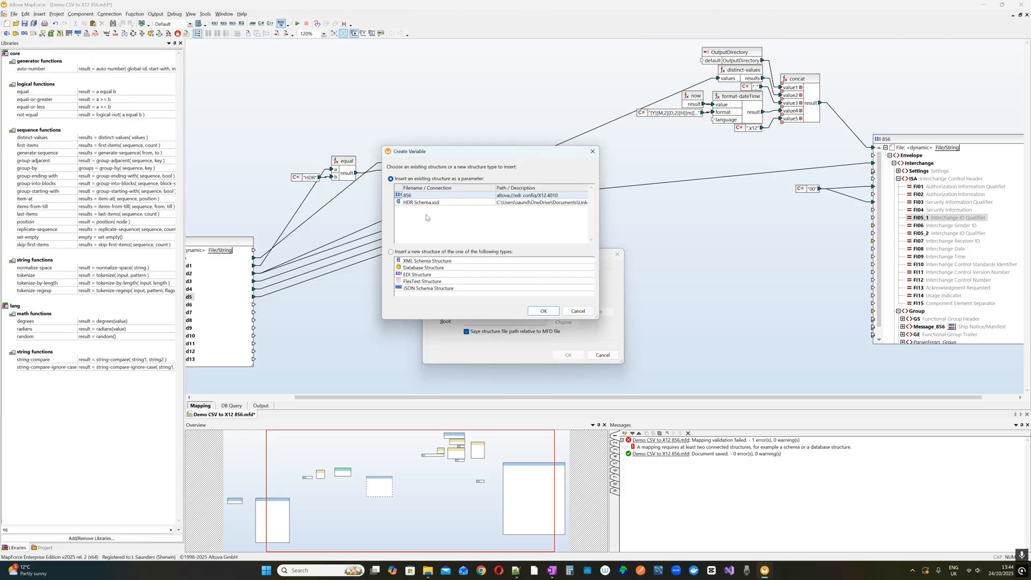
click(398, 261)
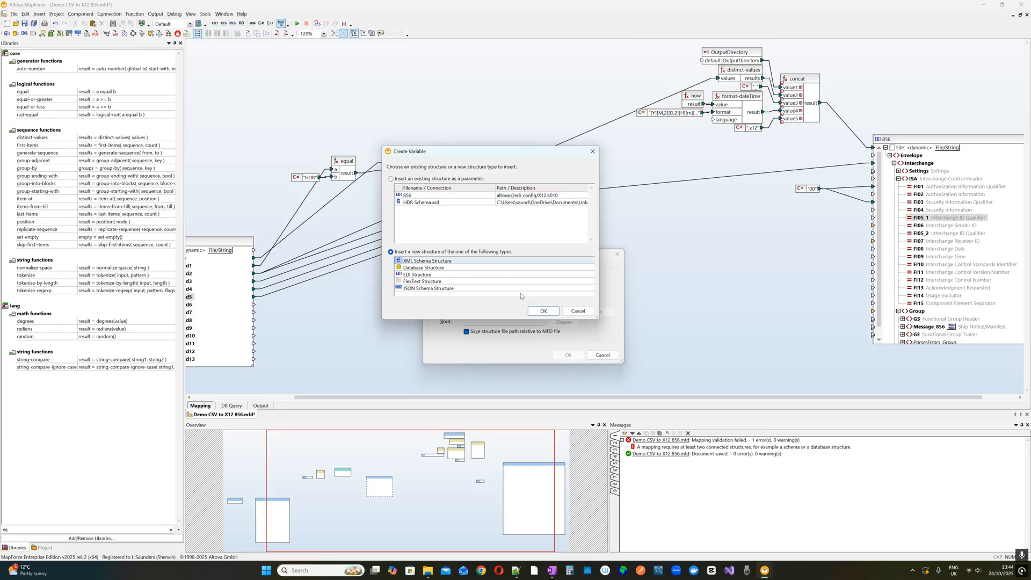
click(543, 311)
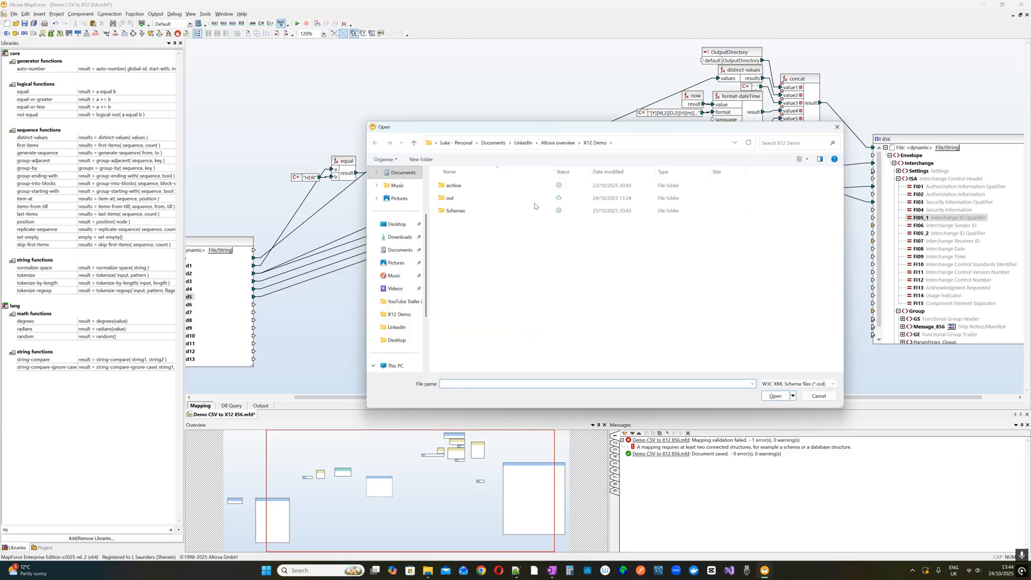
double_click(532, 209)
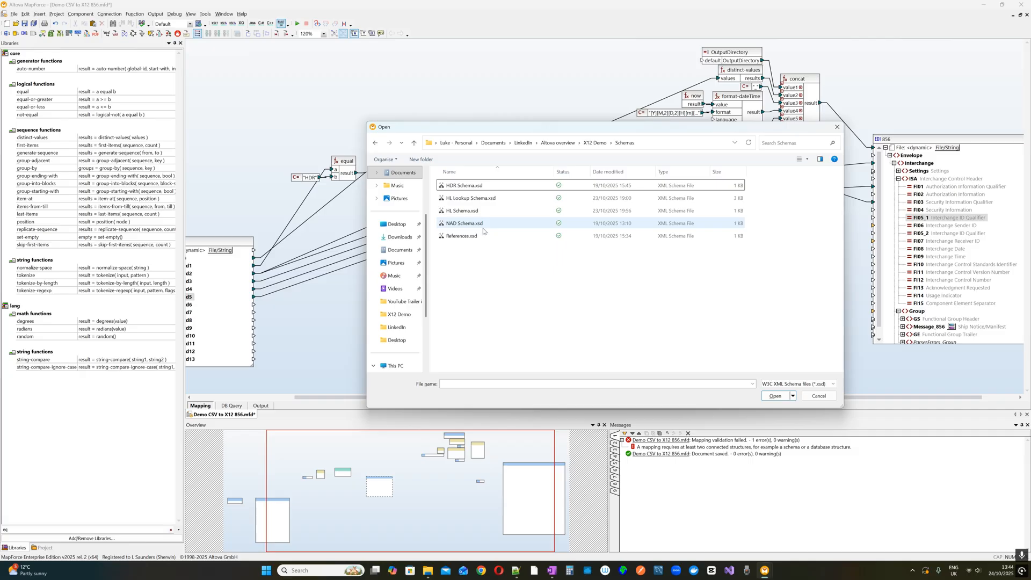
double_click(482, 227)
click(572, 398)
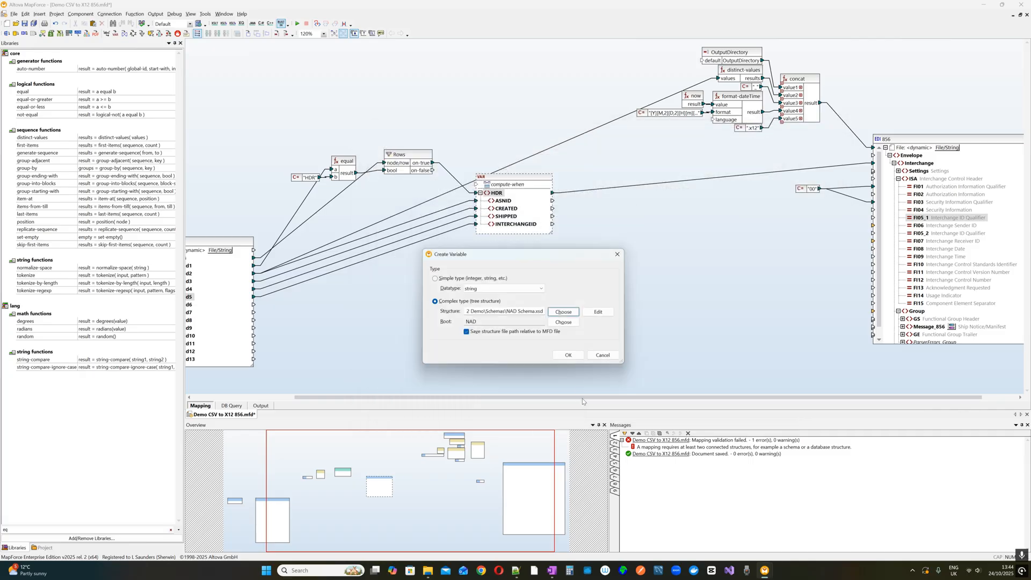
click(566, 354)
drag(633, 225, 505, 255)
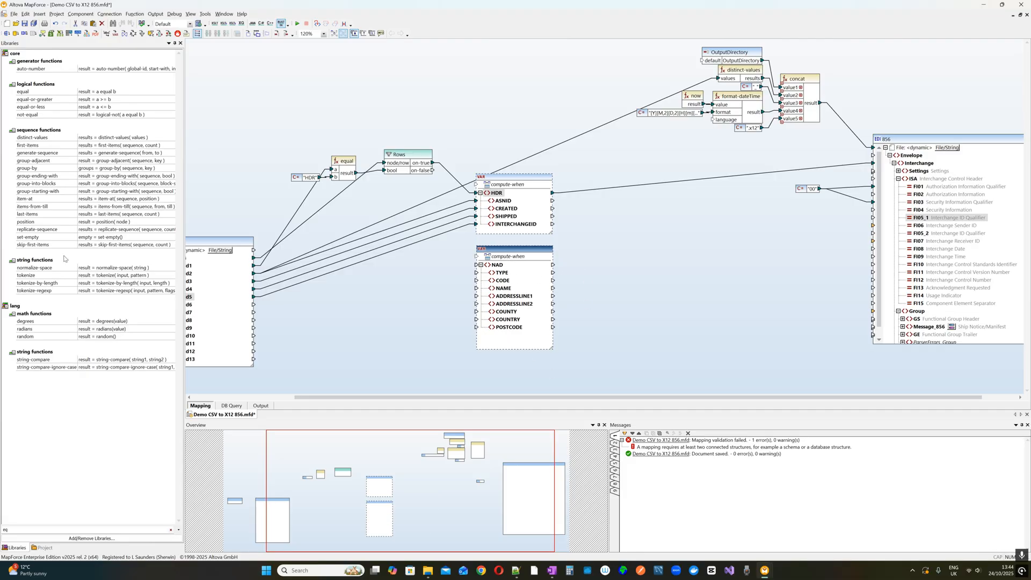
Duplicate the HDR constant, equal function and filter beside the NAD variable, and connect Field1 to the copied equal and filter.
drag(269, 134, 427, 170)
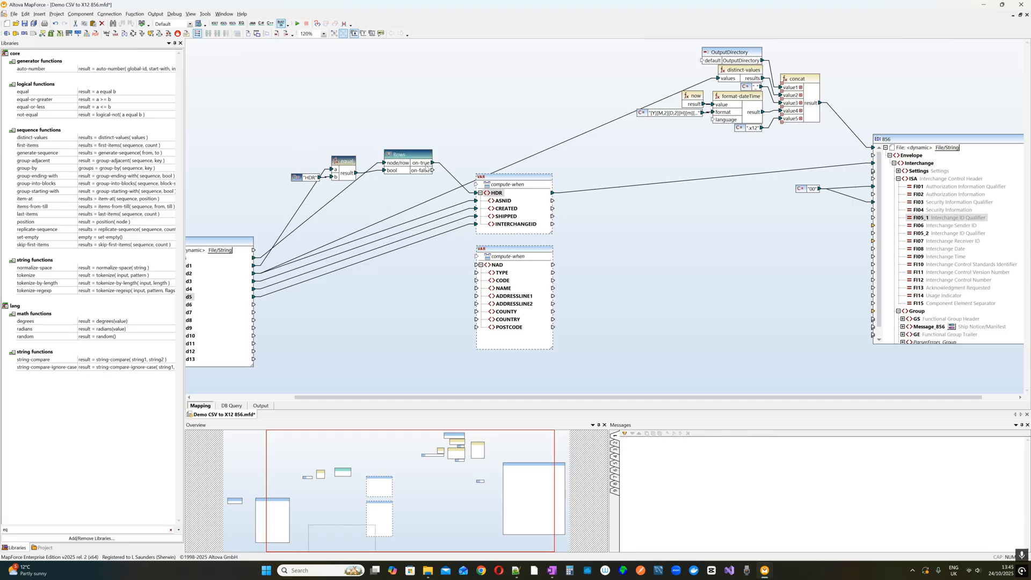
click(404, 250)
drag(285, 144, 437, 201)
click(422, 198)
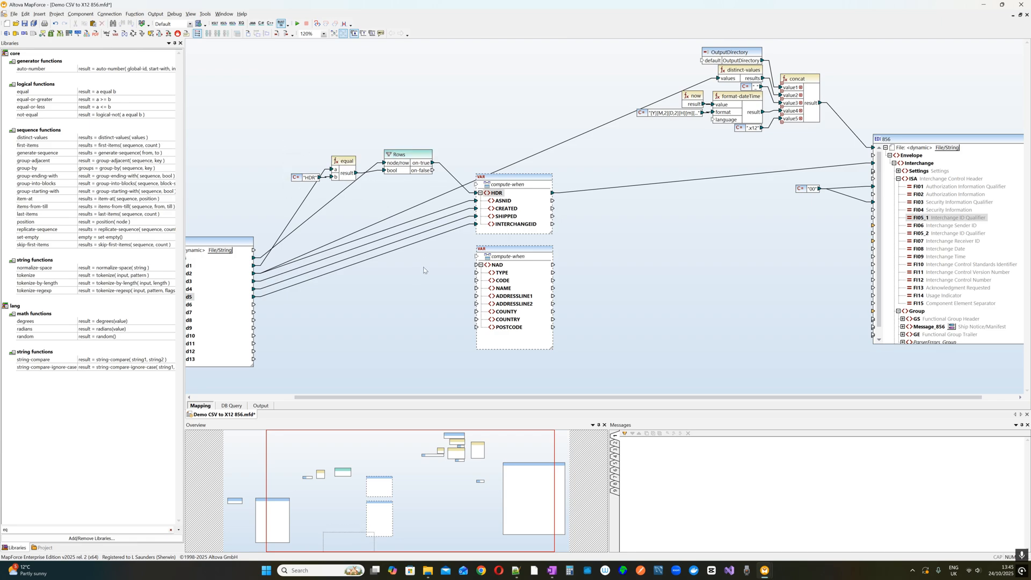
ctrl+scroll(420, 249, down, 3)
drag(349, 111, 455, 152)
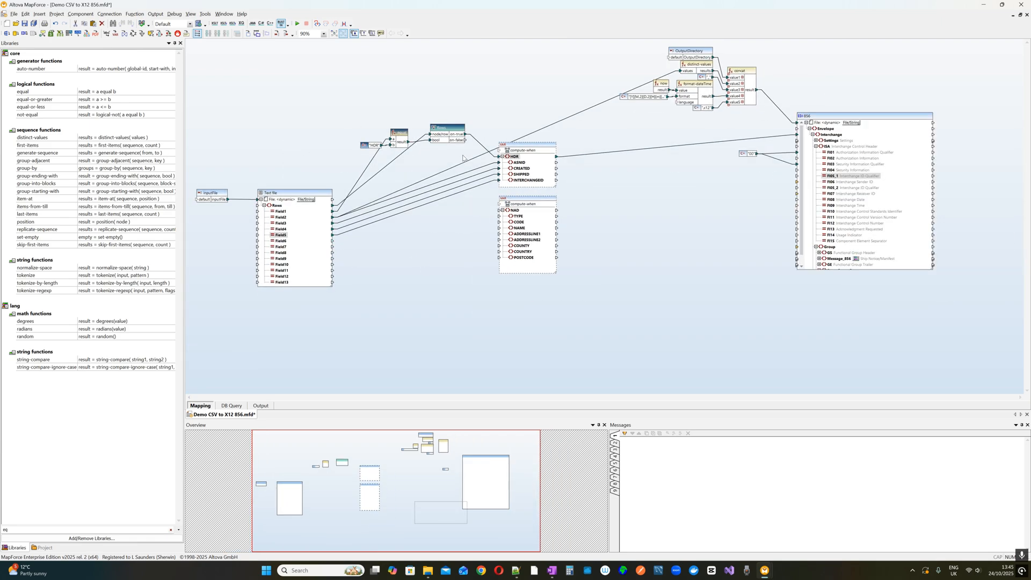
click(440, 247)
right_click(439, 248)
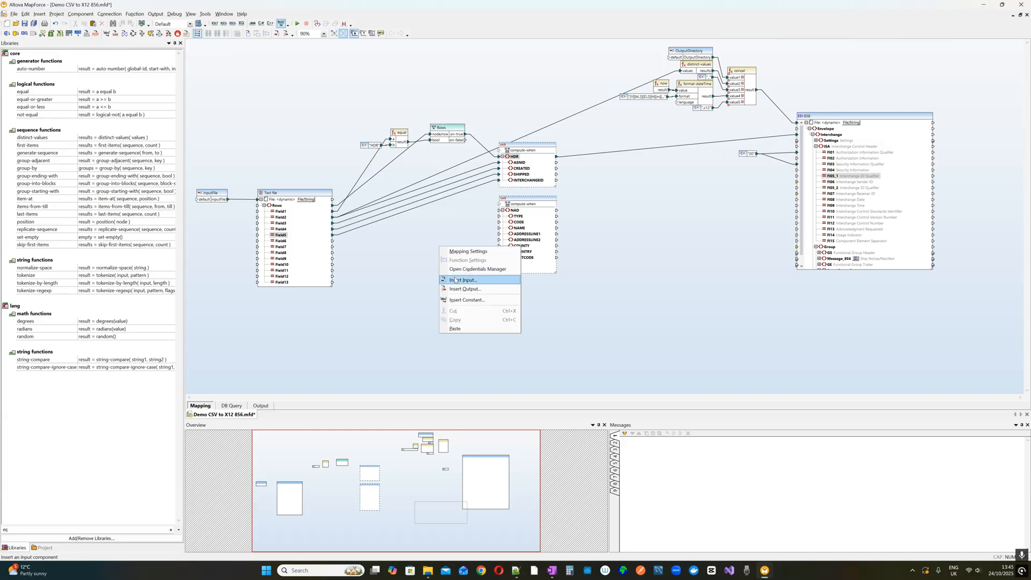
click(462, 328)
drag(526, 251, 456, 203)
drag(285, 211, 441, 207)
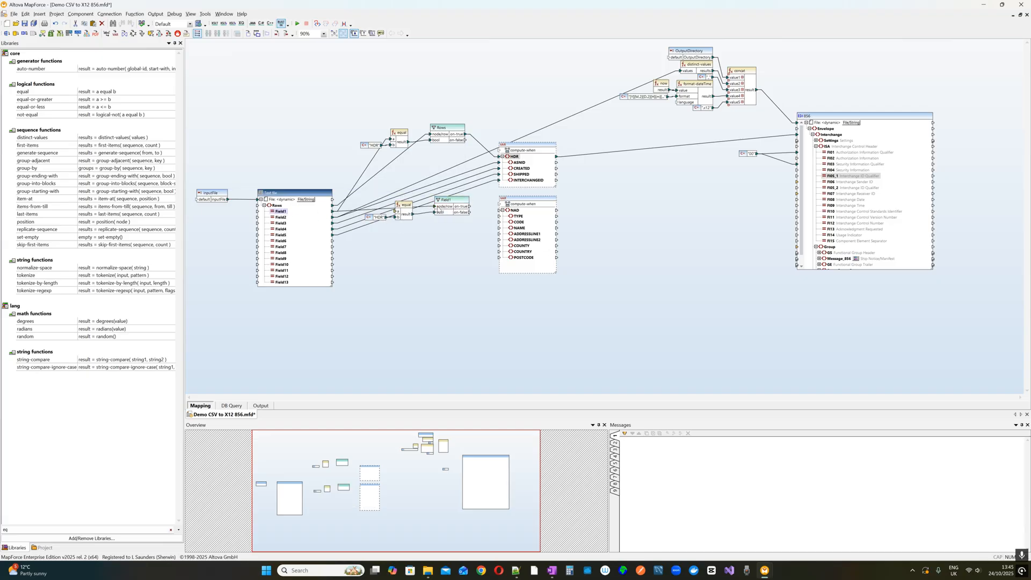
Set the copied constant to NAD and check it against the NAD records in the sample CSV.
double_click(378, 218)
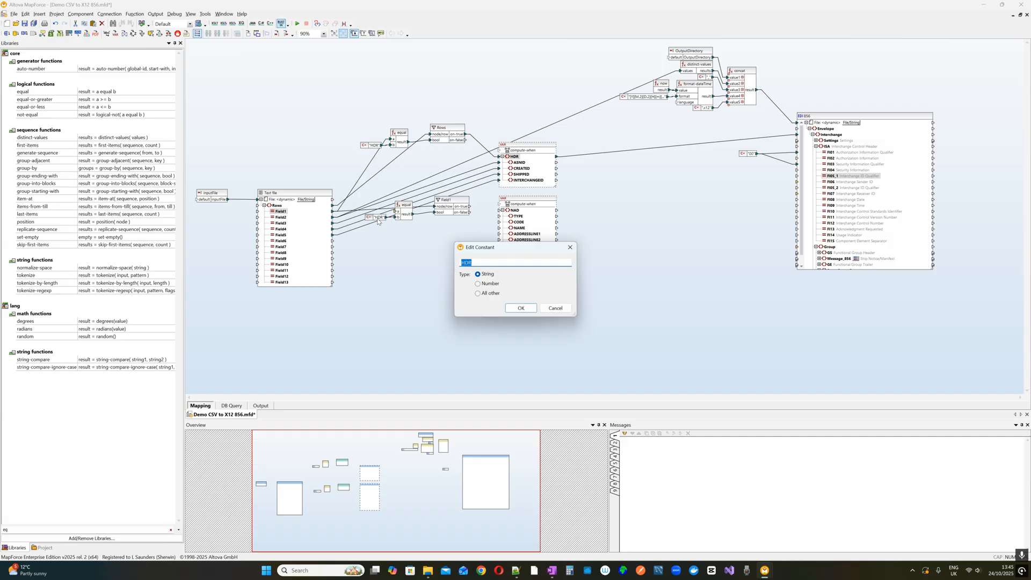
text(NAD)
click(521, 308)
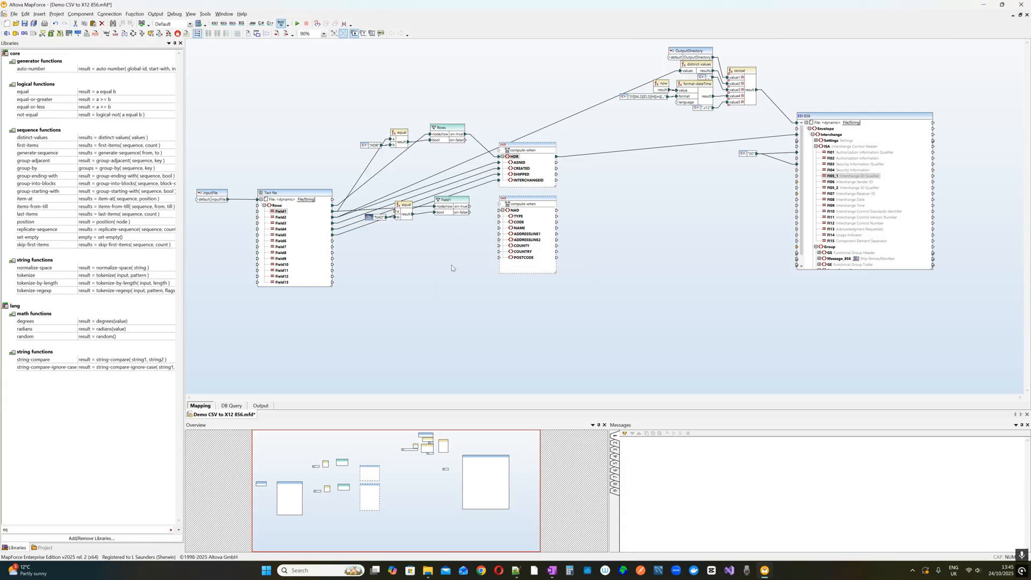
double_click(288, 194)
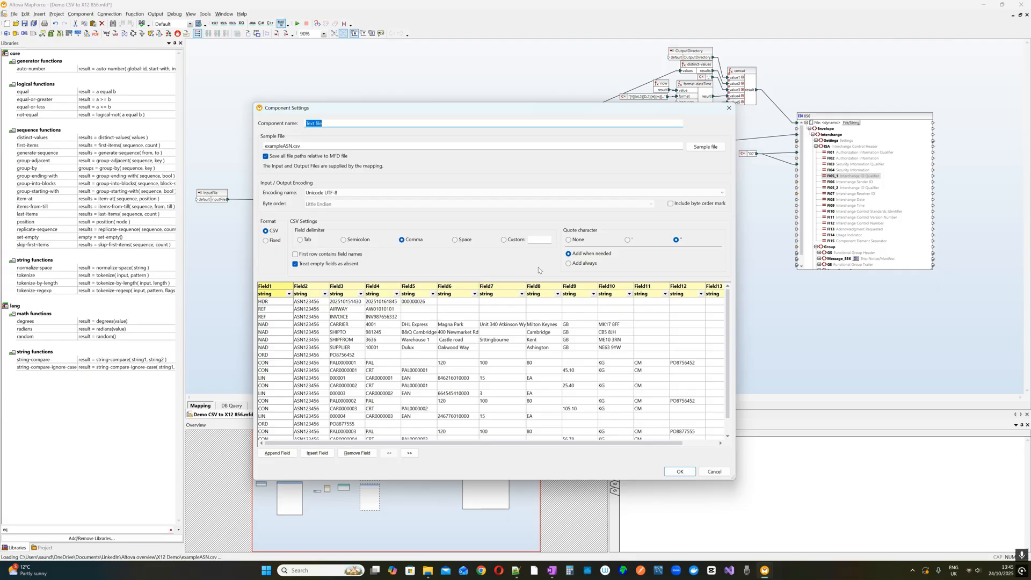
click(729, 108)
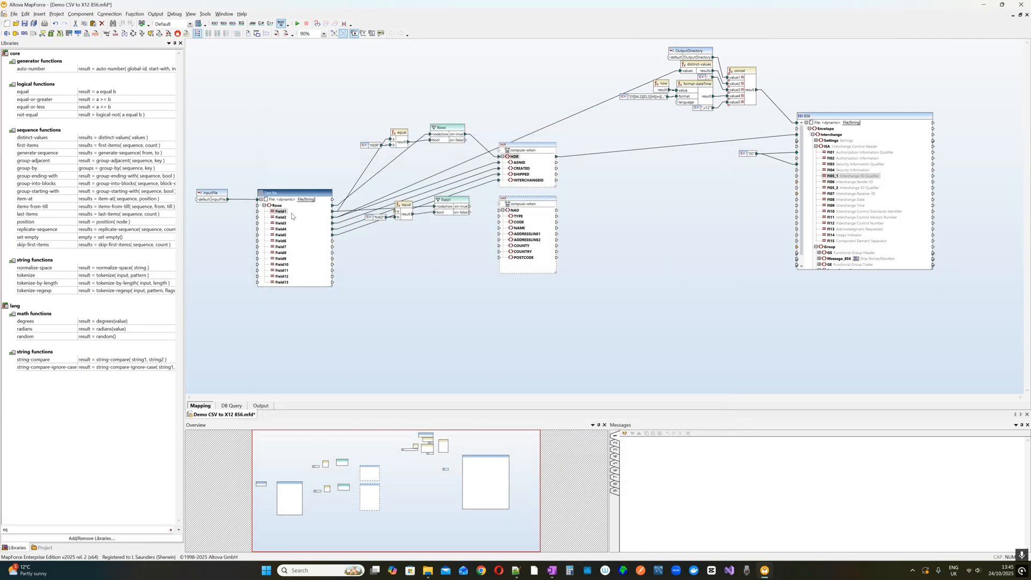
Duplicate the NAD constant and its equal function below the originals, and set the copied constant to the string SUPPLIER.
drag(348, 215, 399, 216)
drag(427, 282, 376, 207)
right_click(400, 265)
click(422, 345)
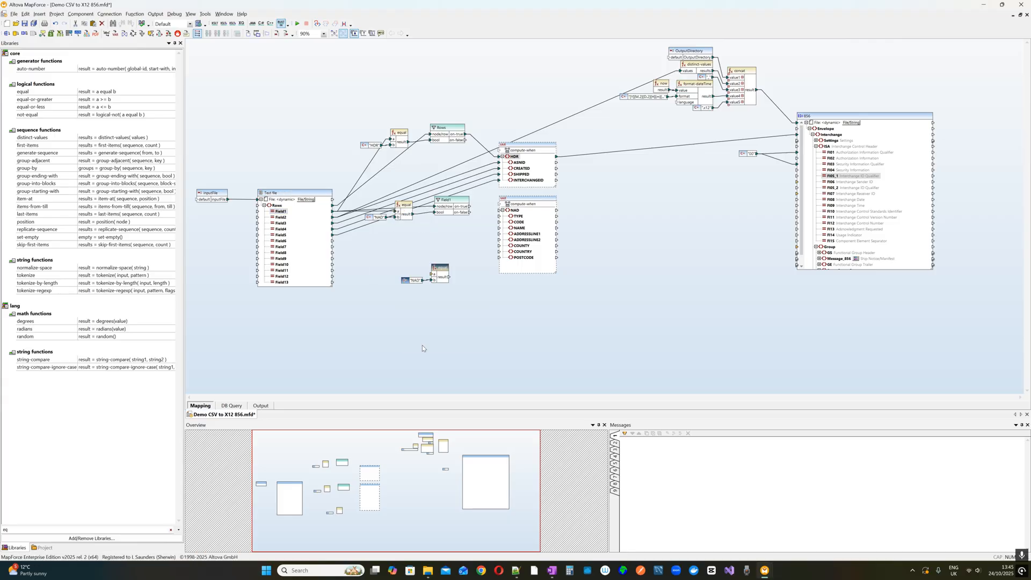
drag(419, 280, 382, 247)
double_click(382, 245)
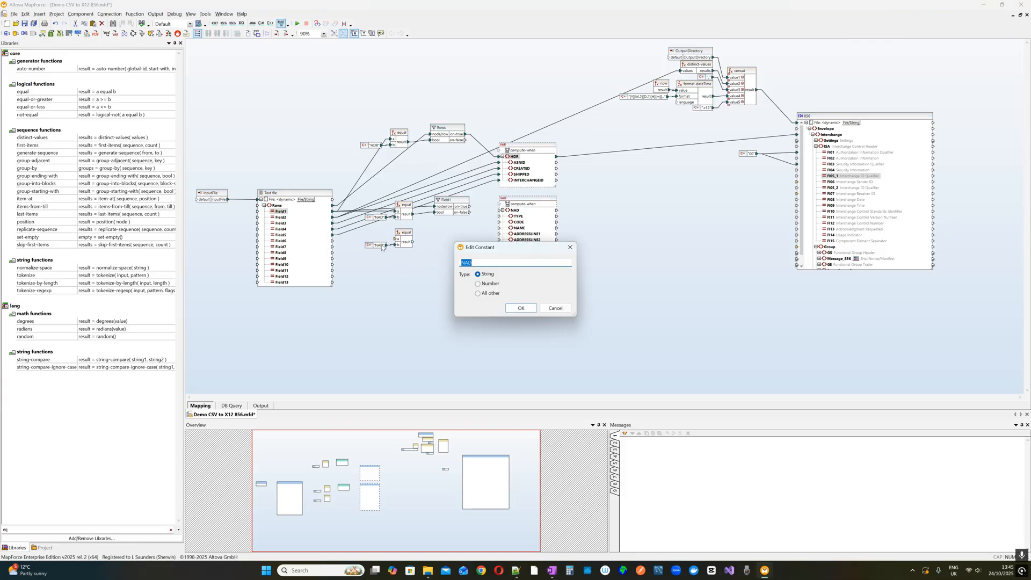
text(SUPPLIER)
key(Return)
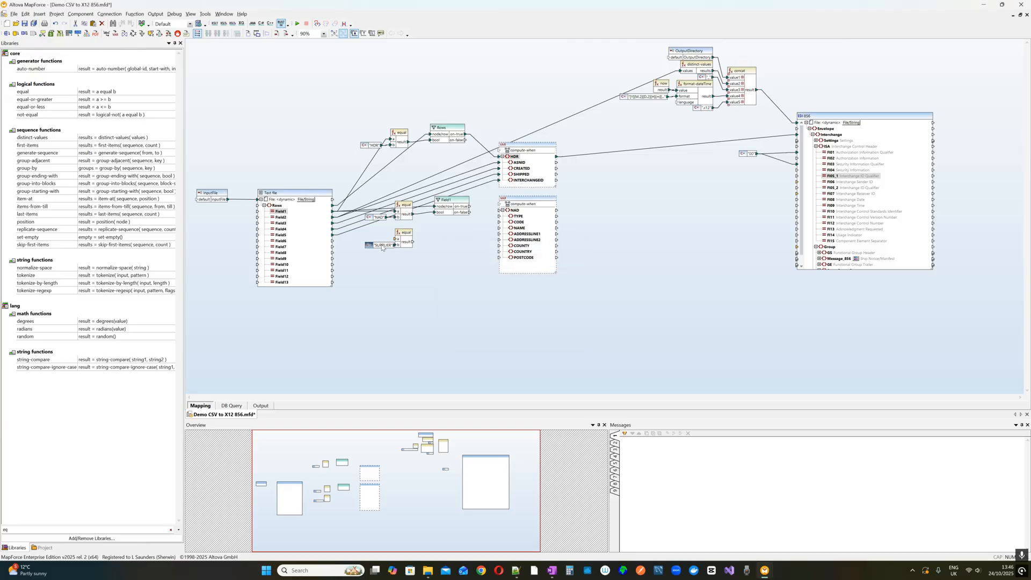
drag(382, 247, 374, 247)
Check which field holds the NAD type in the sample CSV, and connect Field3 to the SUPPLIER equal function.
double_click(294, 193)
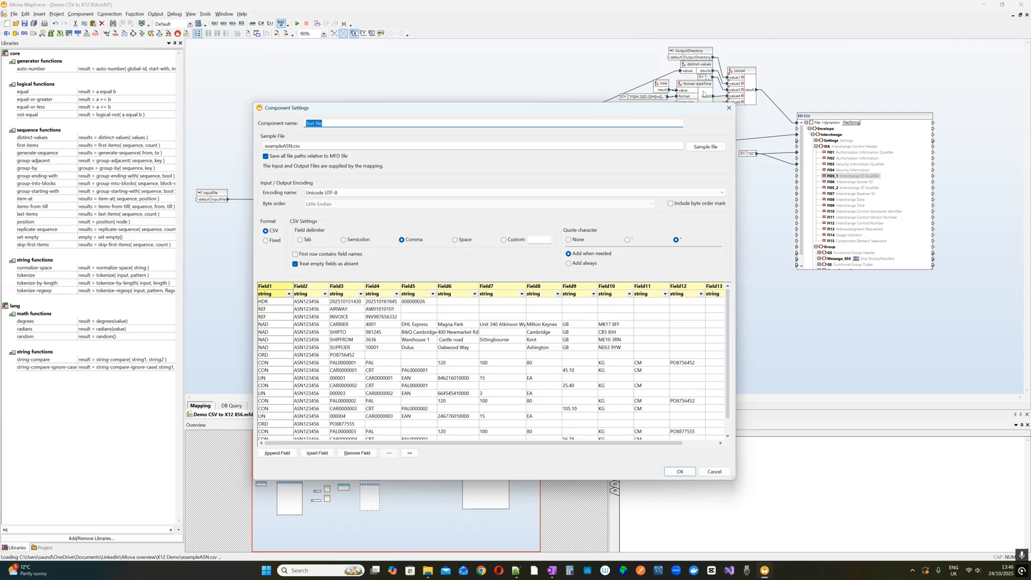
click(729, 108)
drag(283, 222, 402, 242)
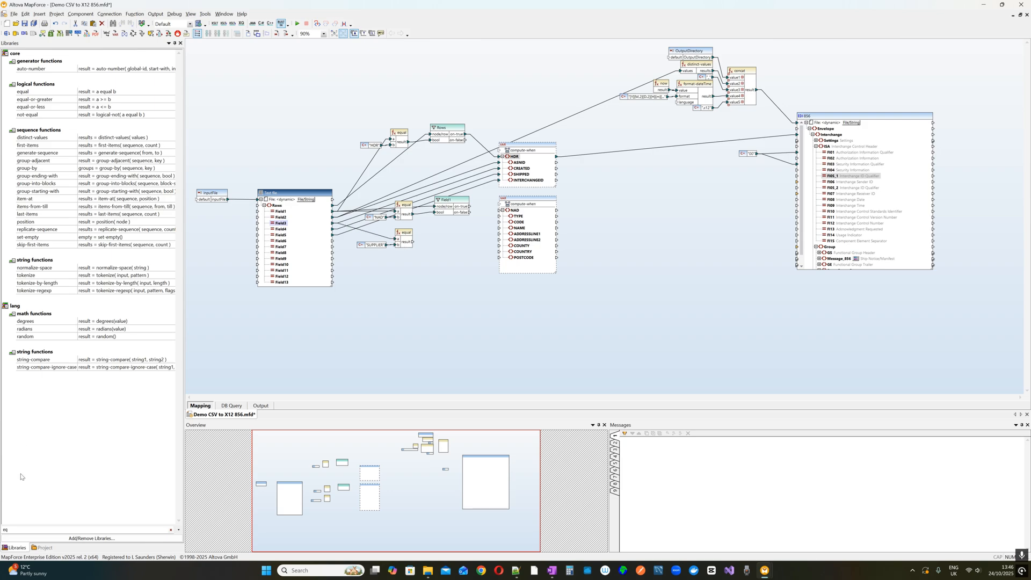
Insert a logical-and function combining the NAD and SUPPLIER equal results, and feed its result into the NAD filter's bool input.
double_click(11, 529)
text(and)
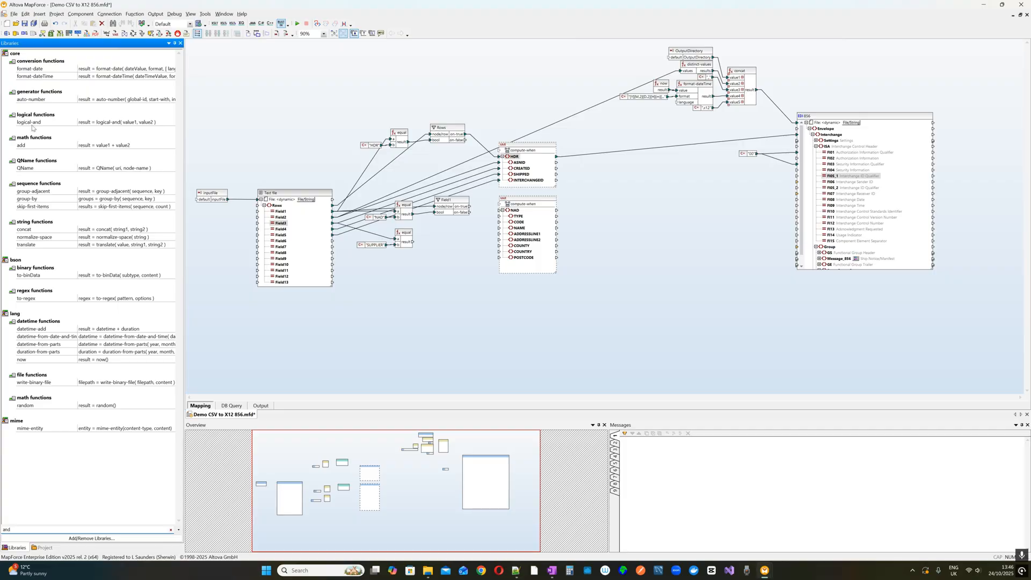
drag(32, 127, 421, 242)
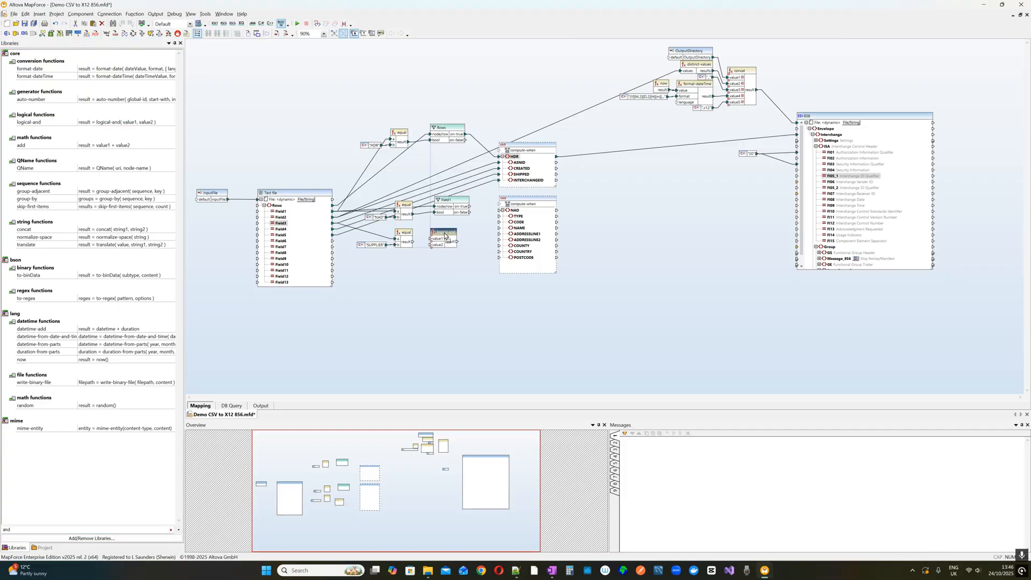
drag(413, 242, 436, 212)
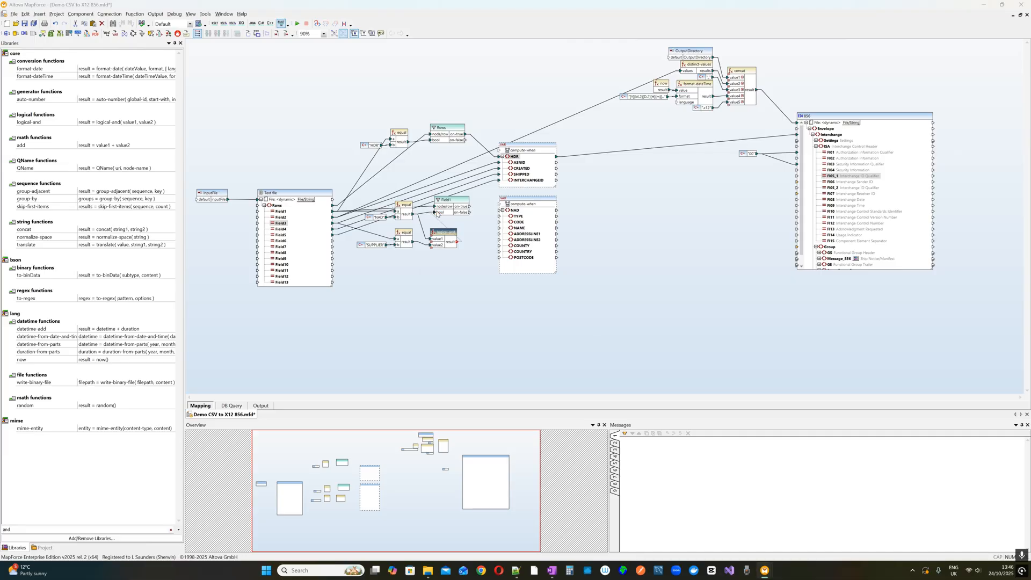
Replace the NAD filter's Field1 source with the Rows node, and connect its on-true output to the NAD variable's root node.
click(457, 298)
click(430, 207)
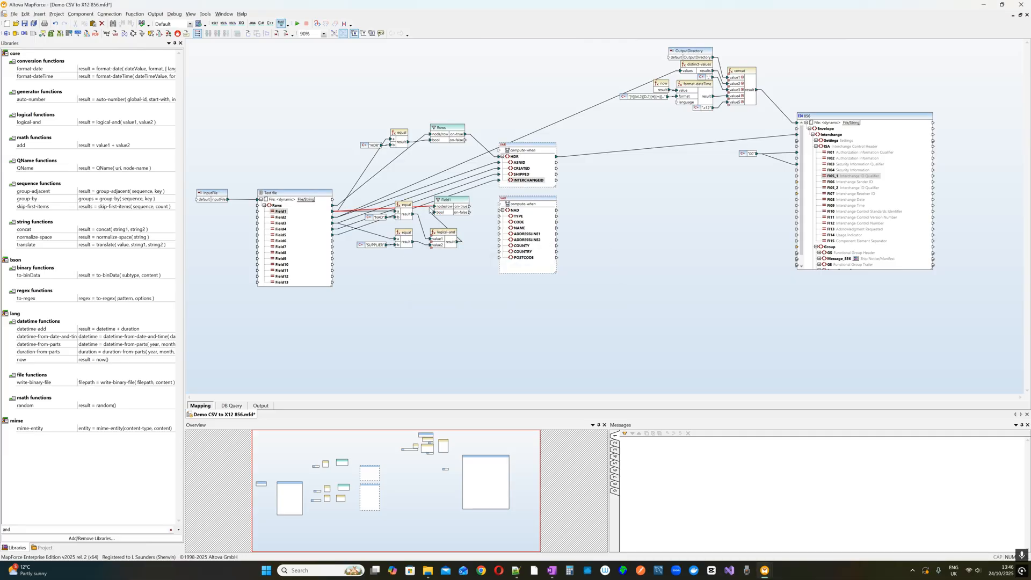
drag(275, 205, 441, 208)
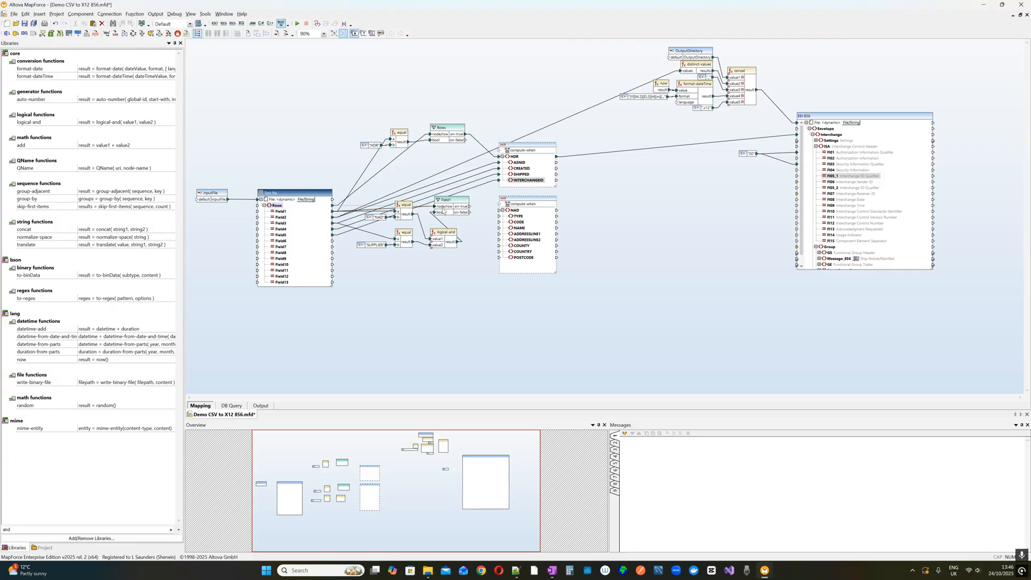
click(457, 299)
drag(469, 206, 502, 210)
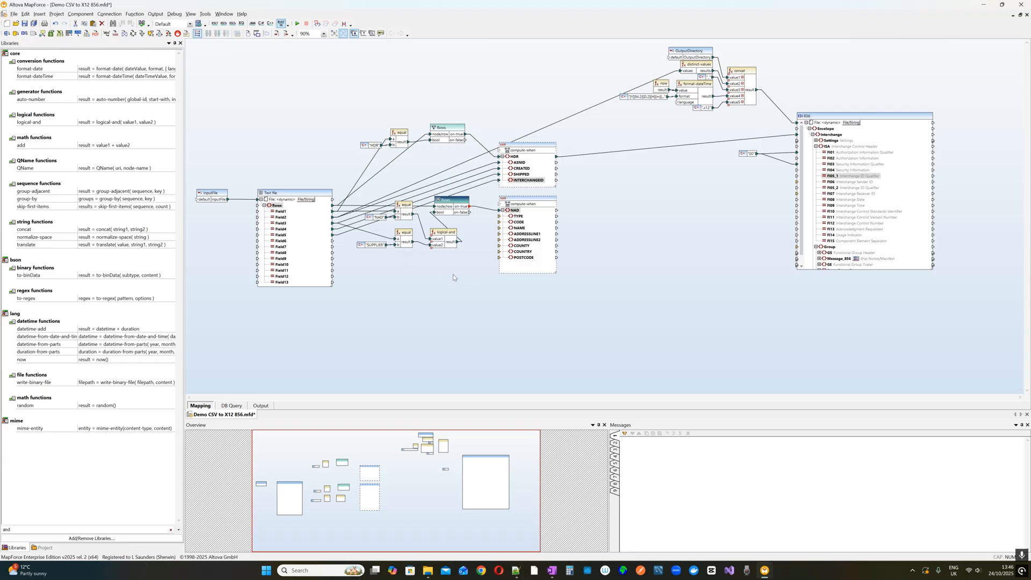
Gather the NAD and SUPPLIER constants, their equal functions and the logical-and into a compact group above the NAD filter.
drag(465, 288, 355, 226)
drag(445, 235, 433, 235)
click(368, 239)
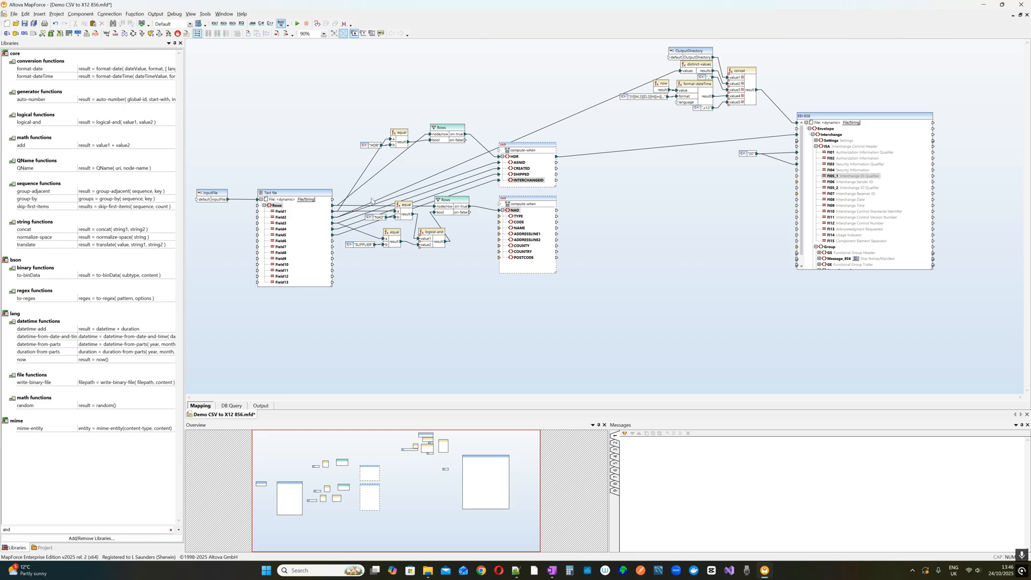
drag(373, 194, 399, 218)
drag(409, 303, 397, 225)
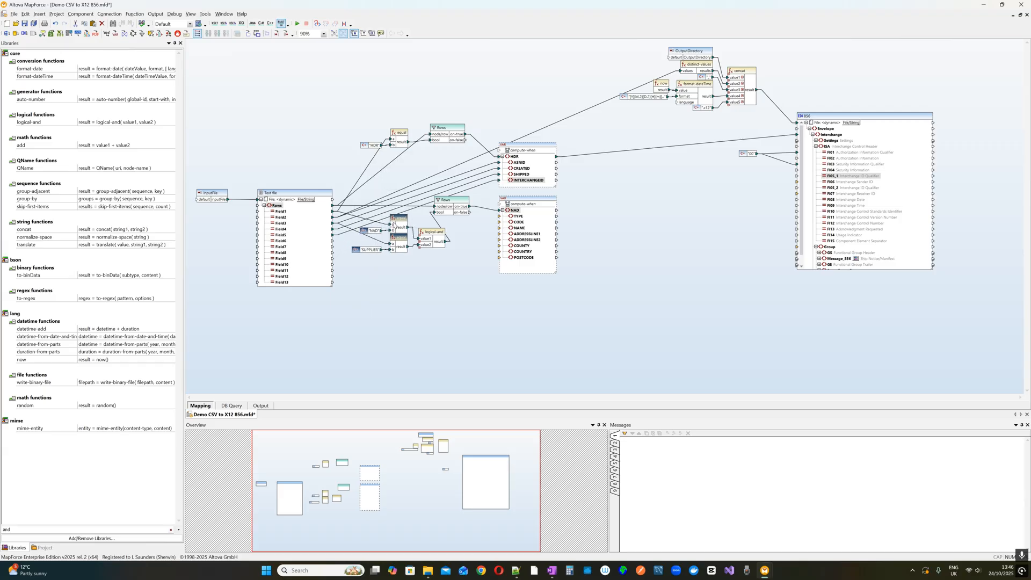
drag(357, 196, 425, 285)
drag(434, 235, 419, 182)
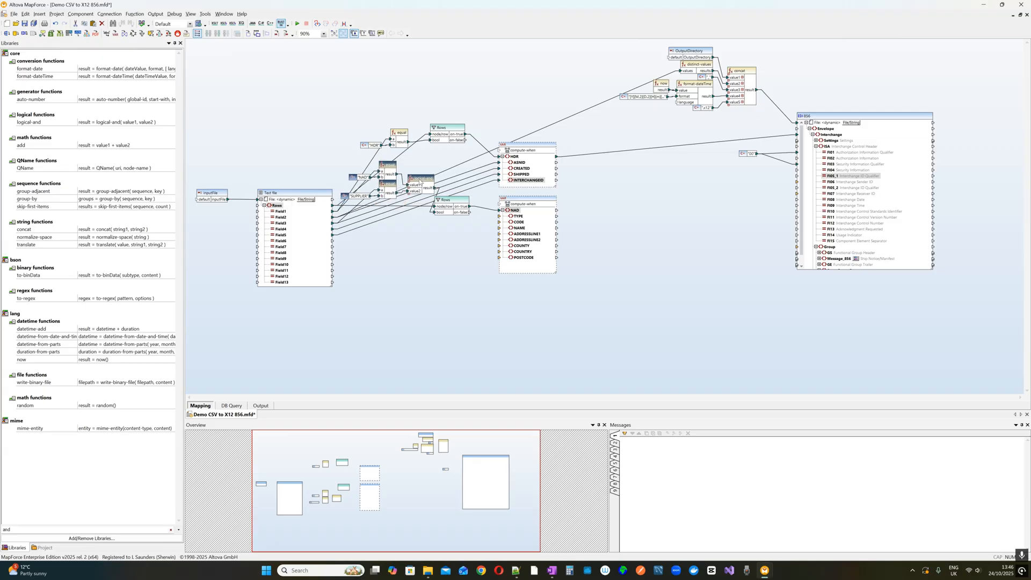
Shift the HDR and NAD filter groups and variables further from the CSV component, and lower the NAD conditions beside their filter.
click(329, 95)
drag(338, 87, 607, 306)
drag(541, 147, 603, 146)
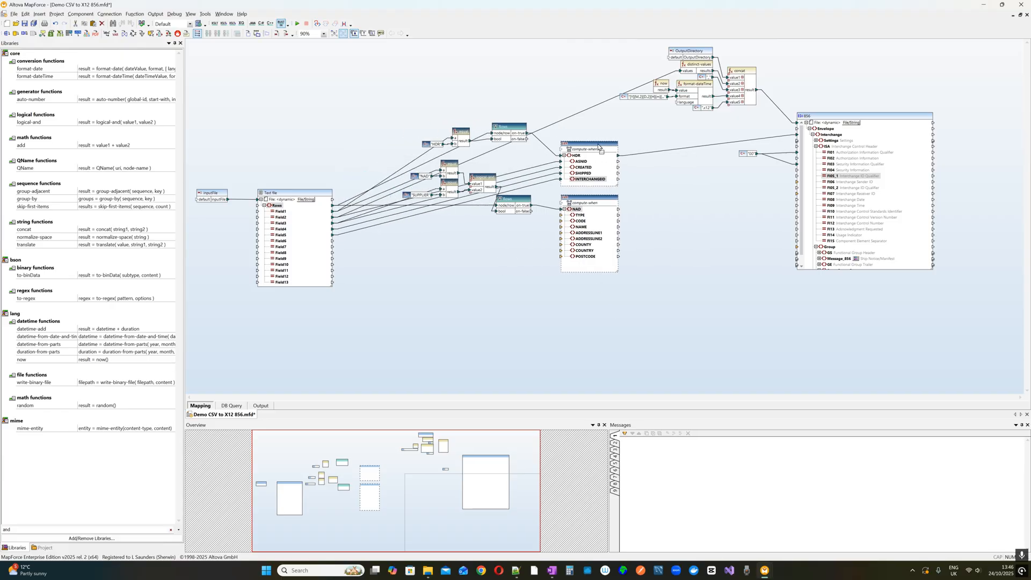
click(529, 270)
drag(481, 249, 400, 159)
drag(486, 179, 470, 218)
click(522, 280)
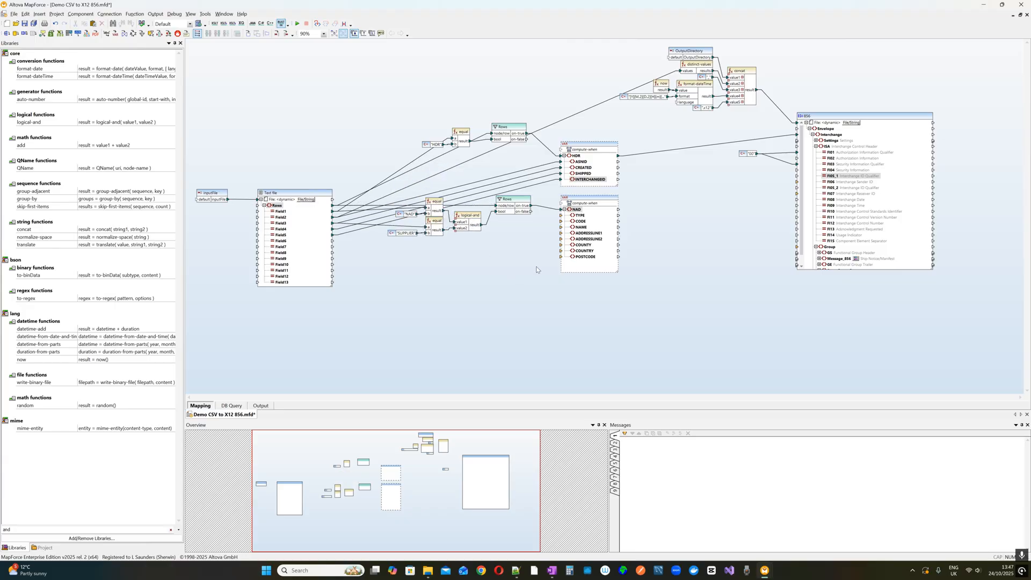
Map Field3 through Field10 to the NAD variable's nodes TYPE, CODE, NAME, ADDRESSLINE1, ADDRESSLINE2, COUNTY, COUNTRY and POSTCODE in order.
click(283, 211)
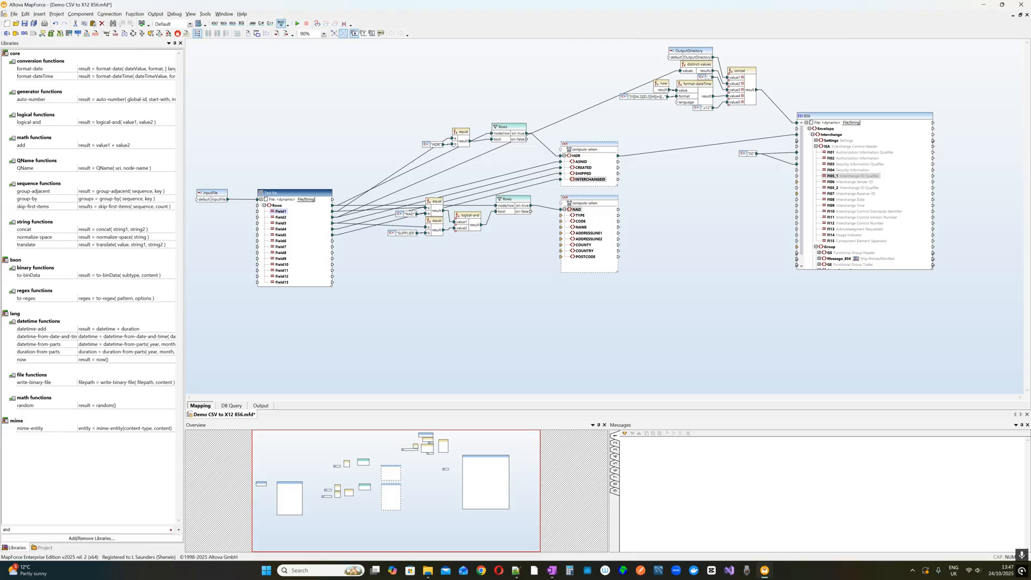
drag(281, 223, 579, 216)
drag(281, 230, 560, 222)
drag(280, 234, 562, 227)
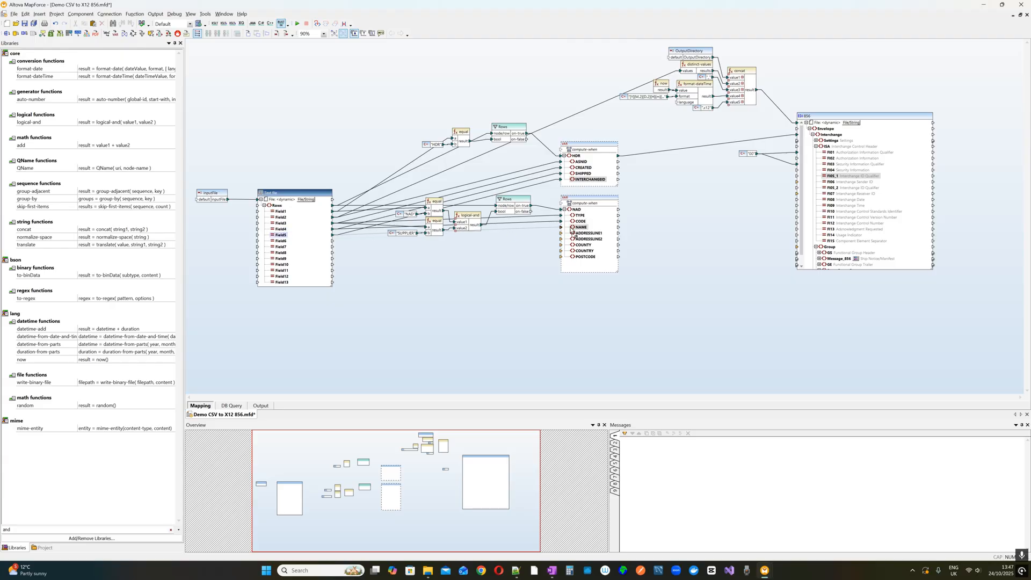
drag(281, 241, 562, 233)
drag(281, 247, 561, 239)
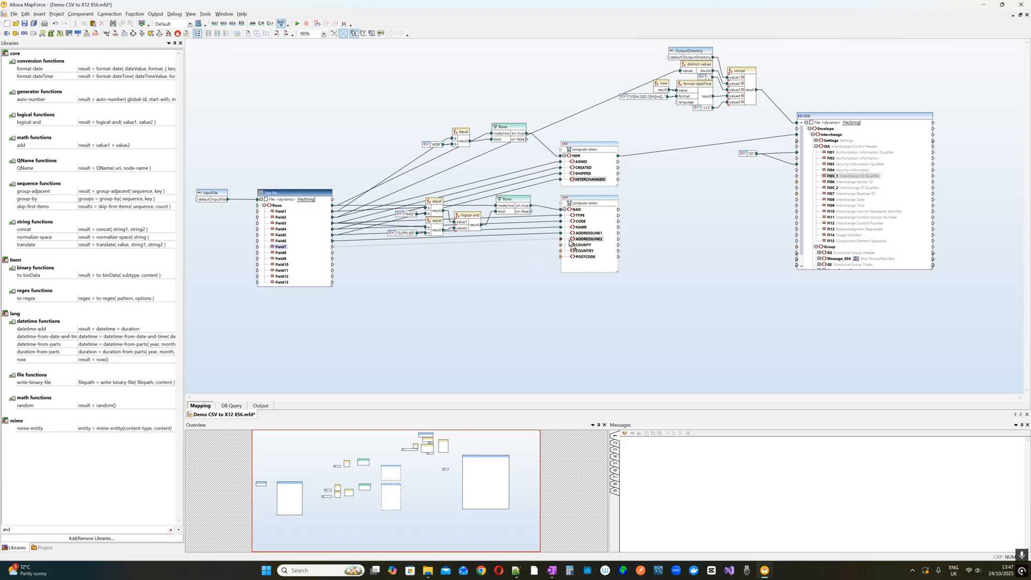
drag(281, 252, 561, 245)
drag(277, 260, 562, 251)
drag(290, 266, 566, 261)
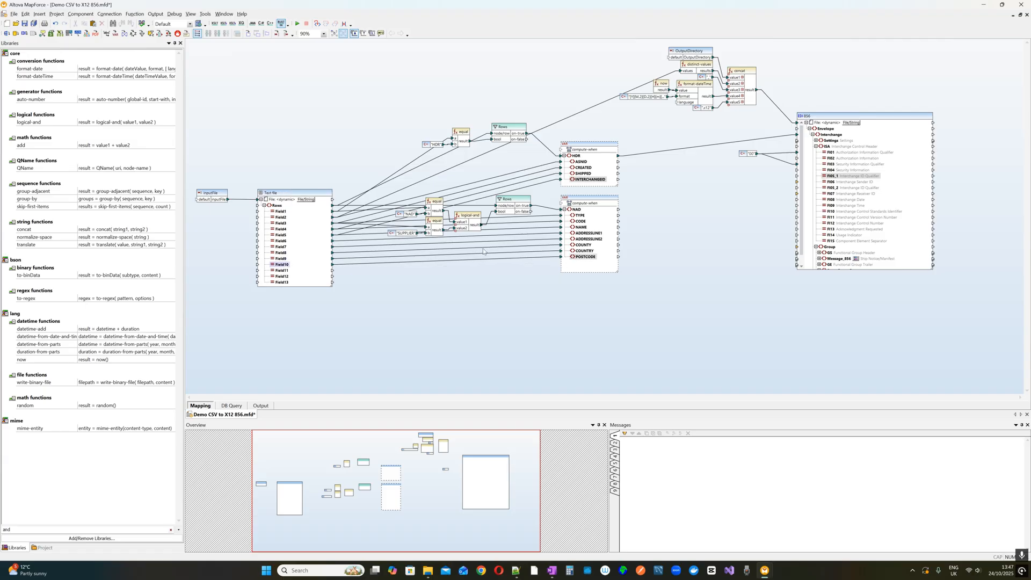
Review the NAD records in the sample CSV, and duplicate the supplier conditions, filter and NAD variable below the originals.
double_click(309, 195)
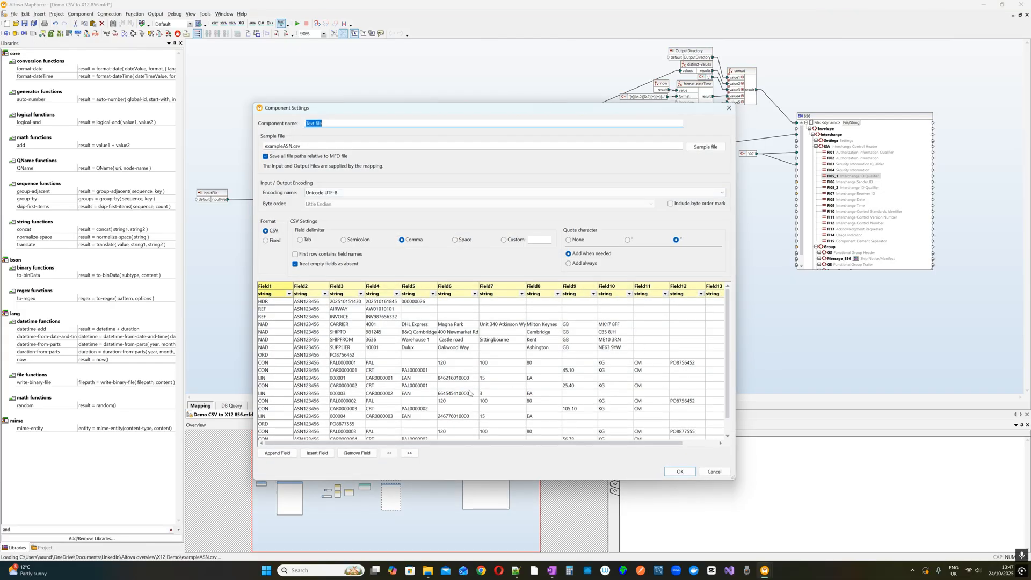
click(729, 108)
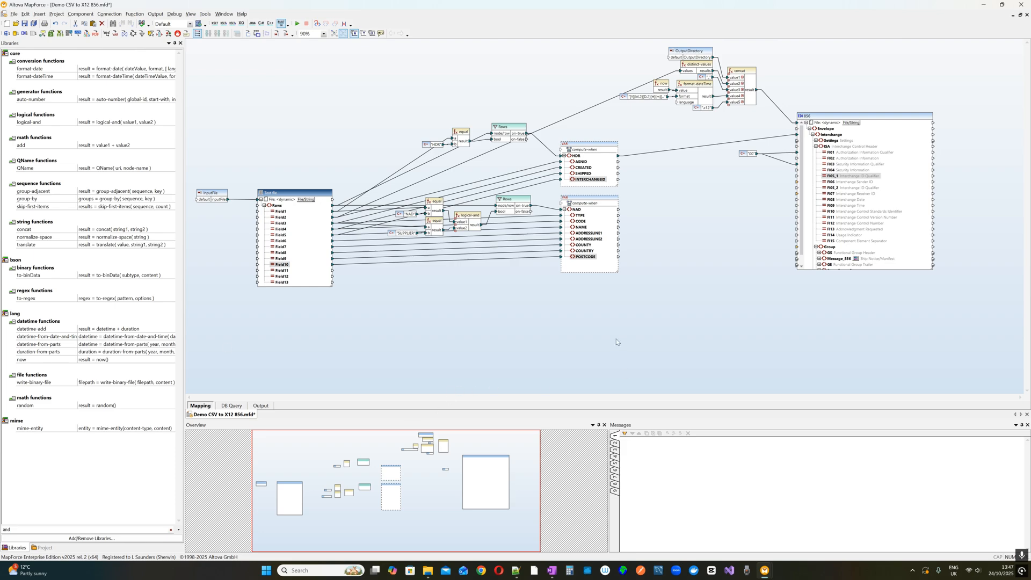
drag(630, 320, 397, 200)
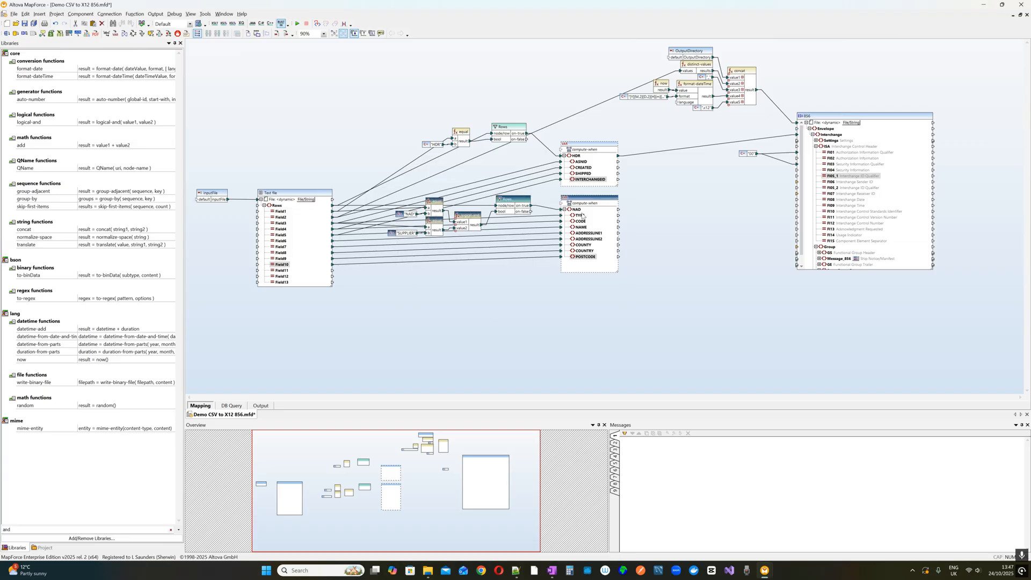
right_click(529, 321)
click(550, 403)
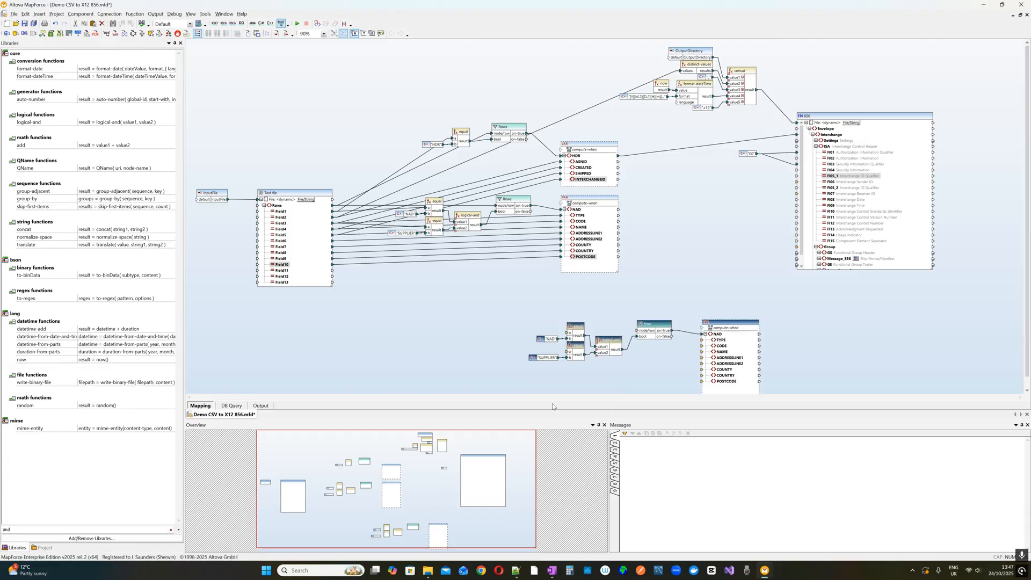
drag(743, 327, 598, 294)
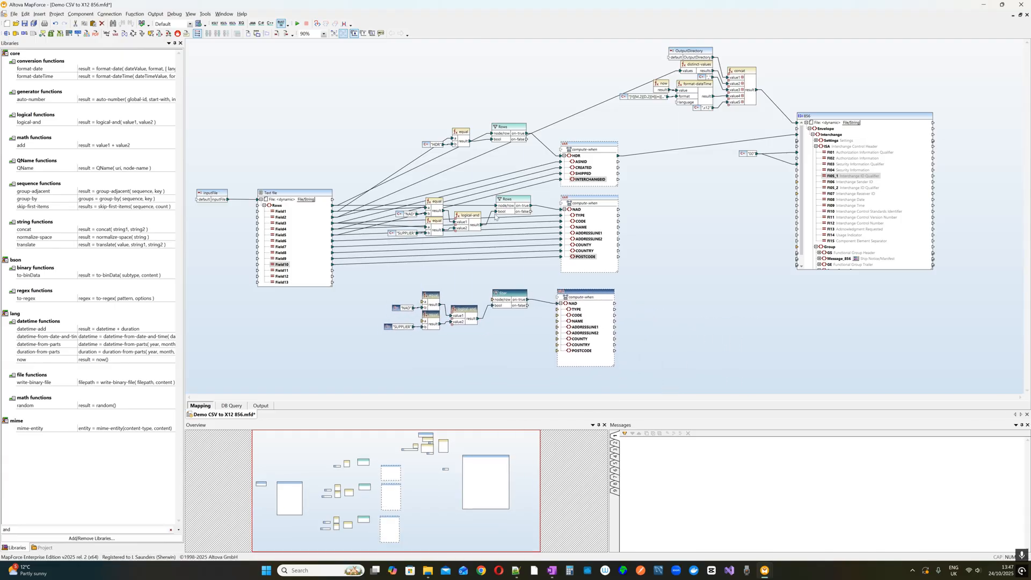
Connect Rows to the copied filter and Field1 and Field3 to the copied equal functions, and change the copied SUPPLIER constant to SHIPTO.
drag(493, 207, 496, 301)
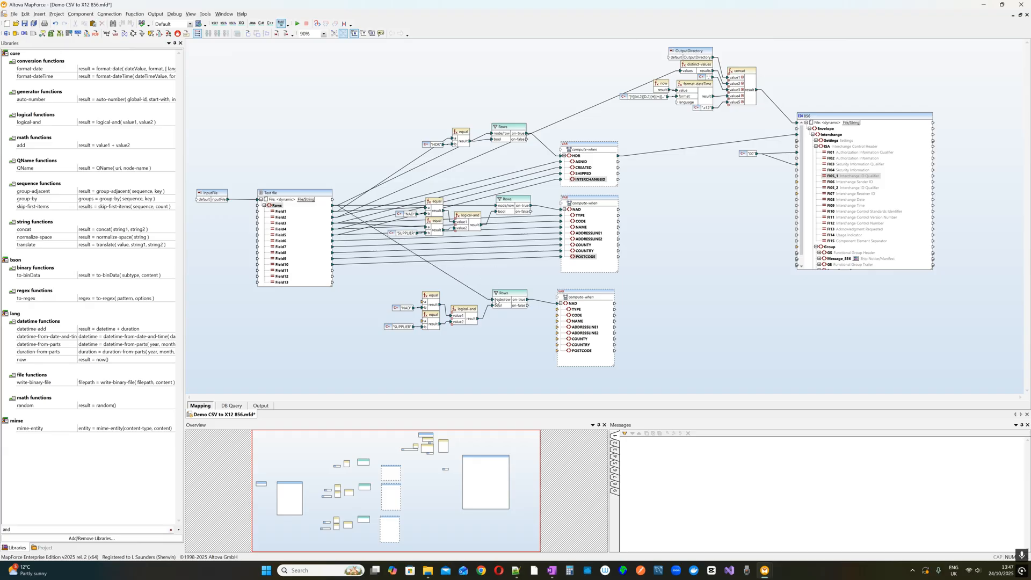
drag(423, 208, 425, 305)
drag(425, 227, 424, 320)
double_click(405, 327)
text(SHIPTO)
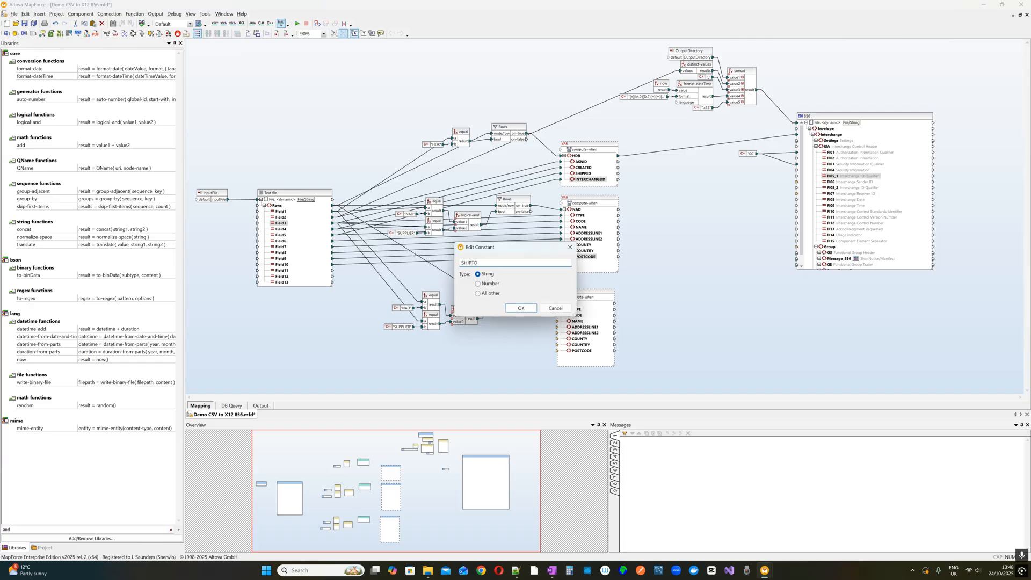
key(Return)
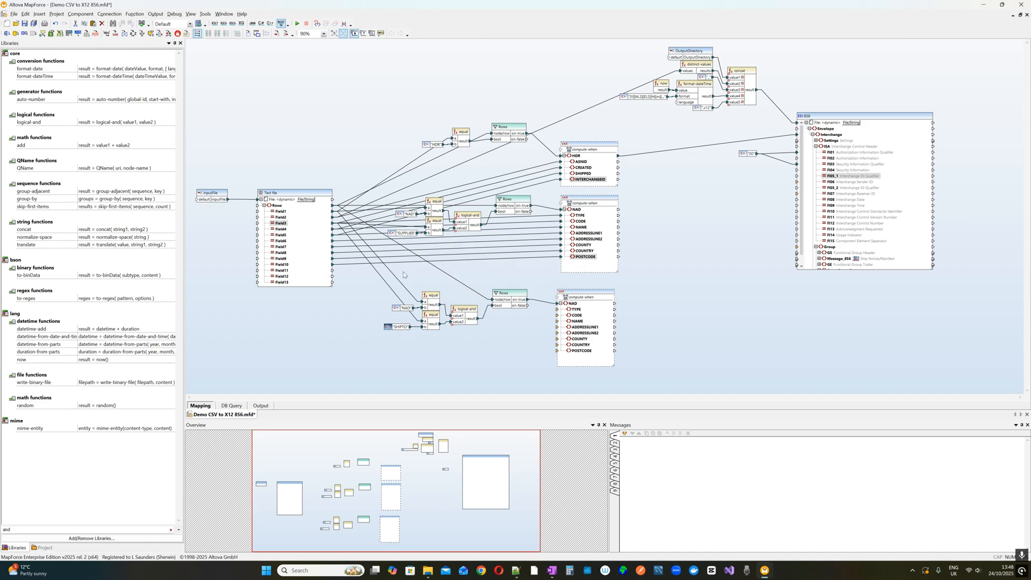
Map Field3 through Field10 to the SHIPTO variable's TYPE through POSTCODE nodes, and review the NAD record types in the sample CSV.
drag(560, 220, 566, 313)
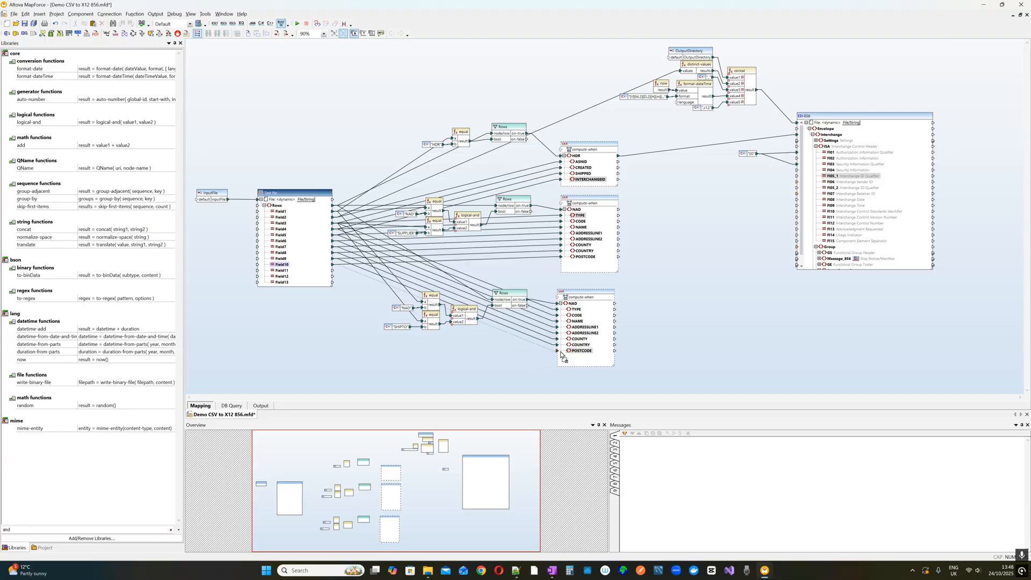
double_click(283, 197)
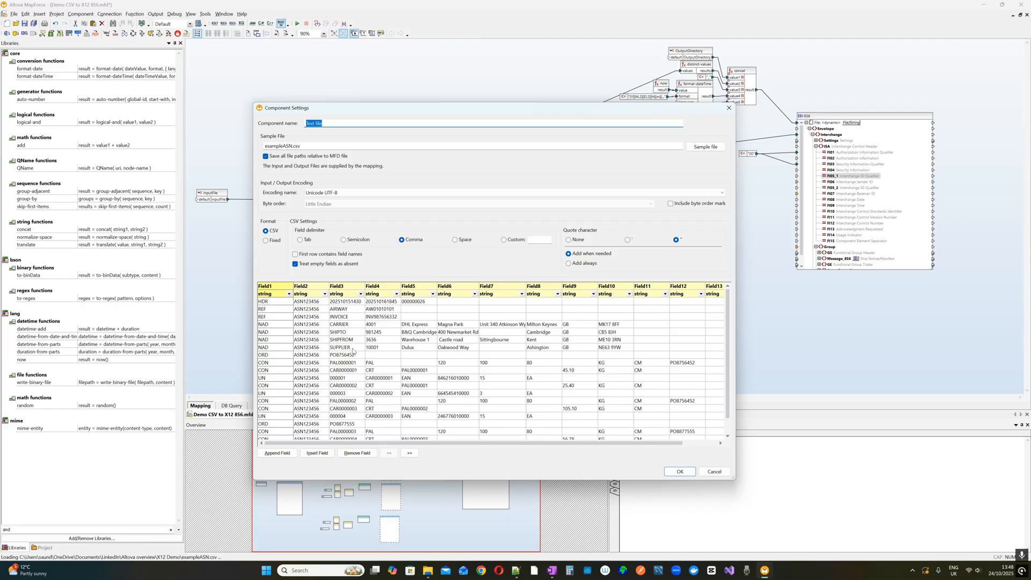
click(679, 471)
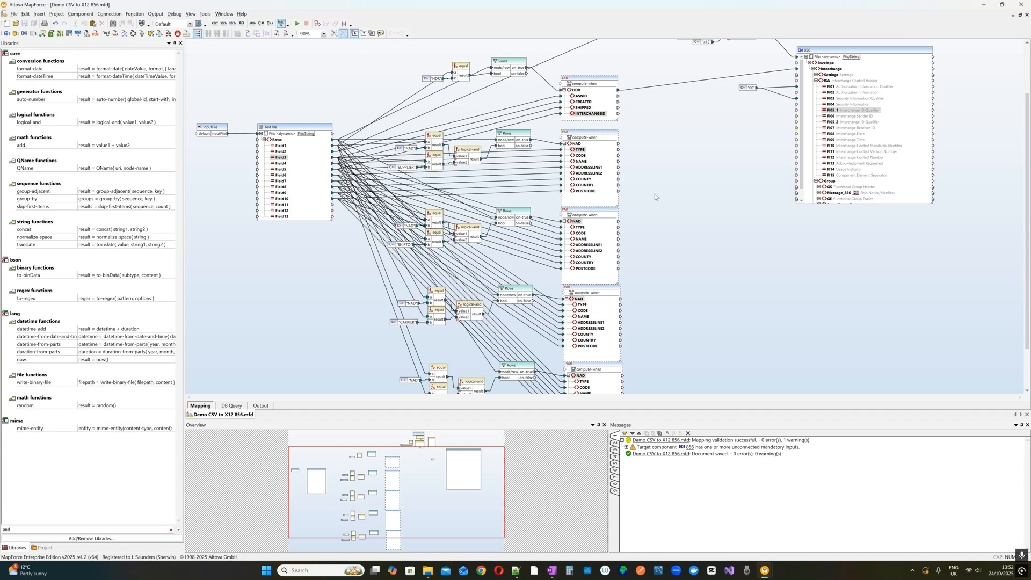
Move the four NAD filter groups and variables down to leave room below the HDR variable, and open the CSV component's settings.
scroll(647, 191, down, 1)
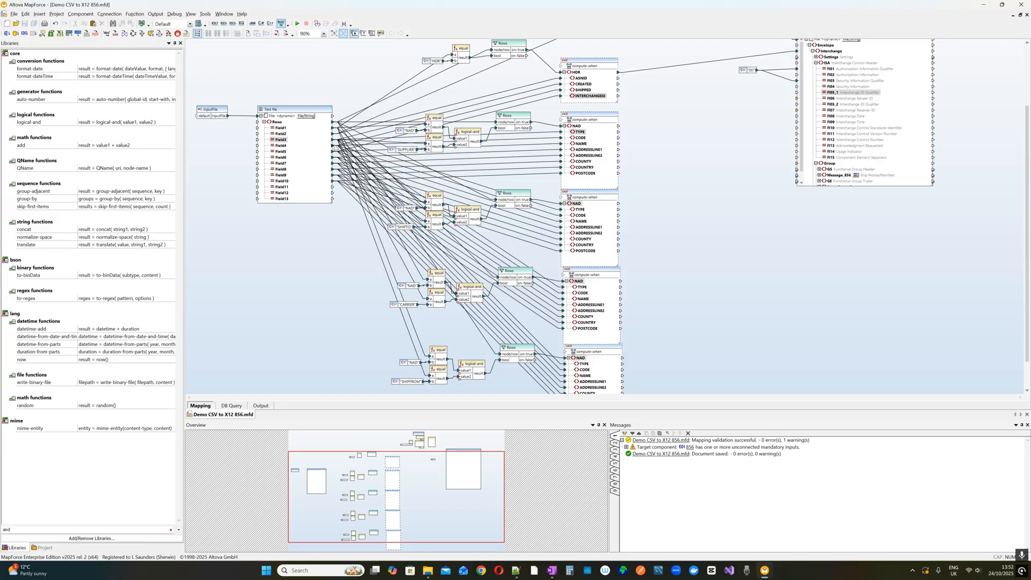
scroll(286, 292, up, 2)
scroll(527, 223, down, 1)
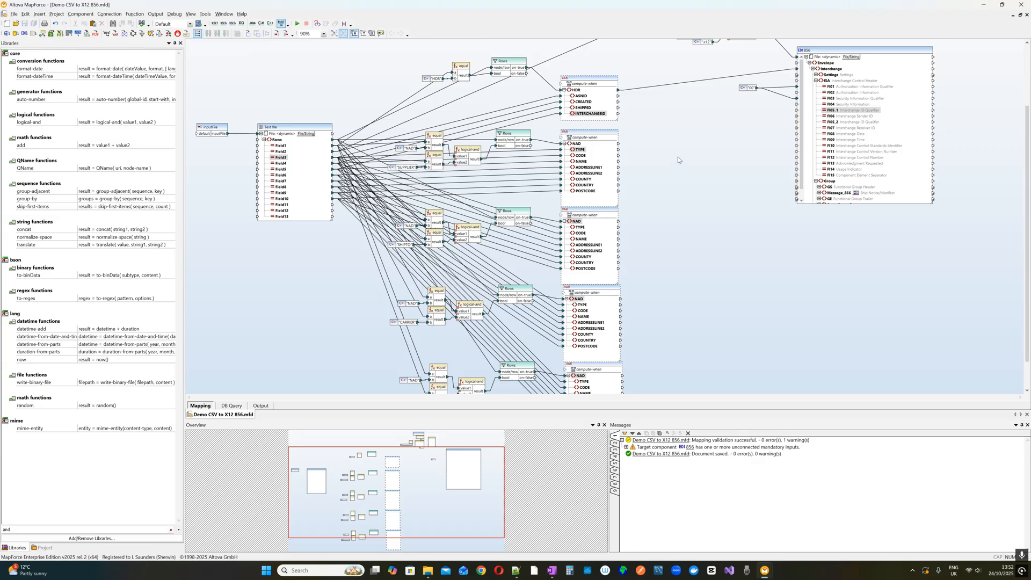
scroll(680, 160, down, 3)
drag(665, 71, 343, 381)
drag(597, 81, 599, 143)
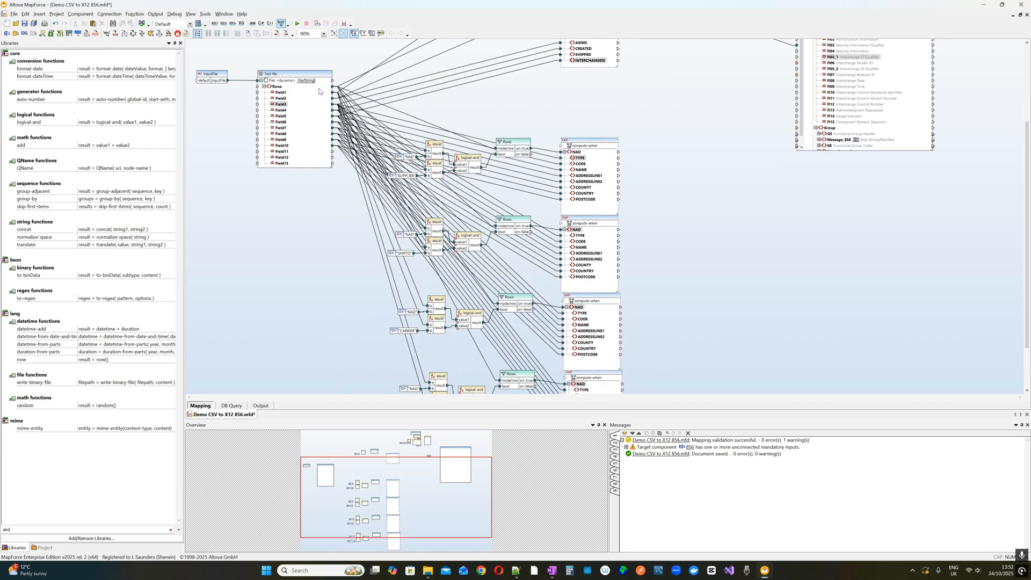
double_click(278, 79)
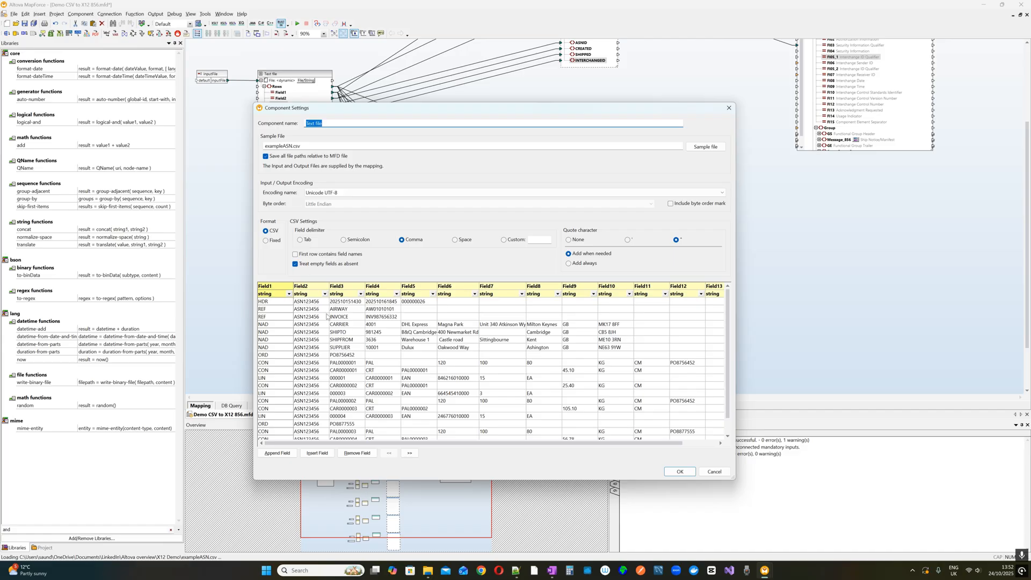
Close the CSV component's settings and insert a complex variable based on References.xsd with REFERENCES as its root.
click(729, 108)
scroll(692, 130, up, 3)
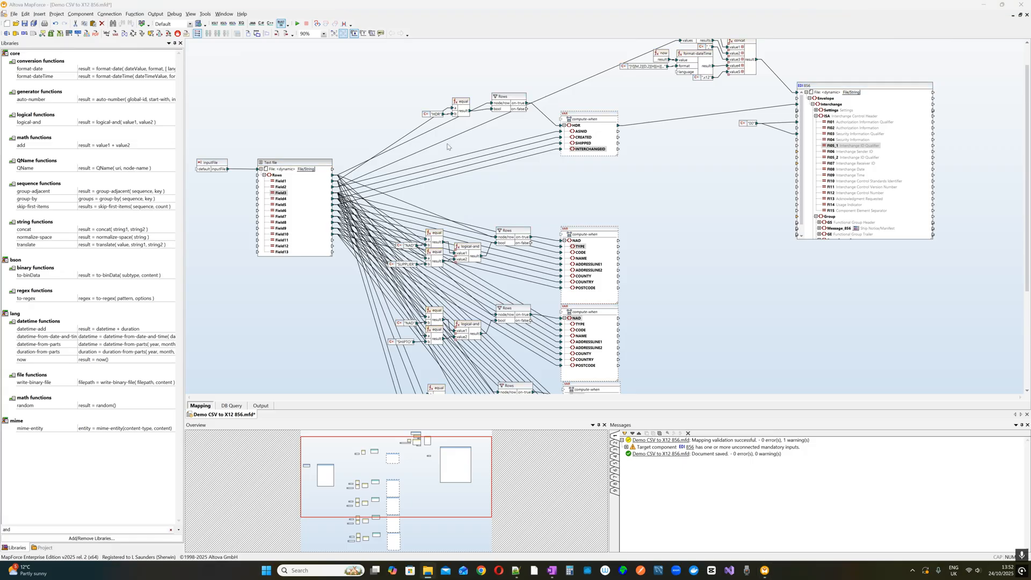
click(39, 14)
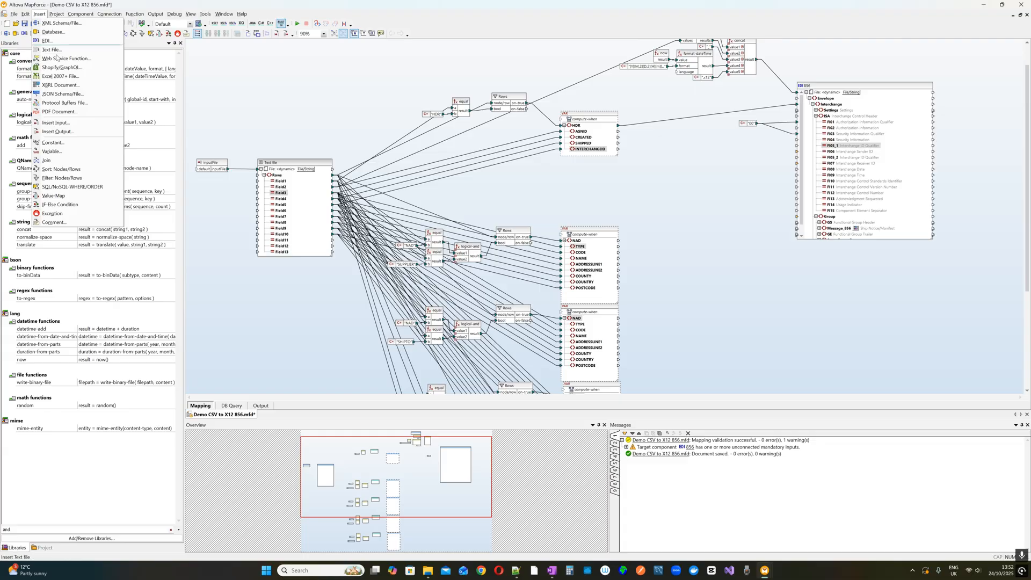
click(78, 152)
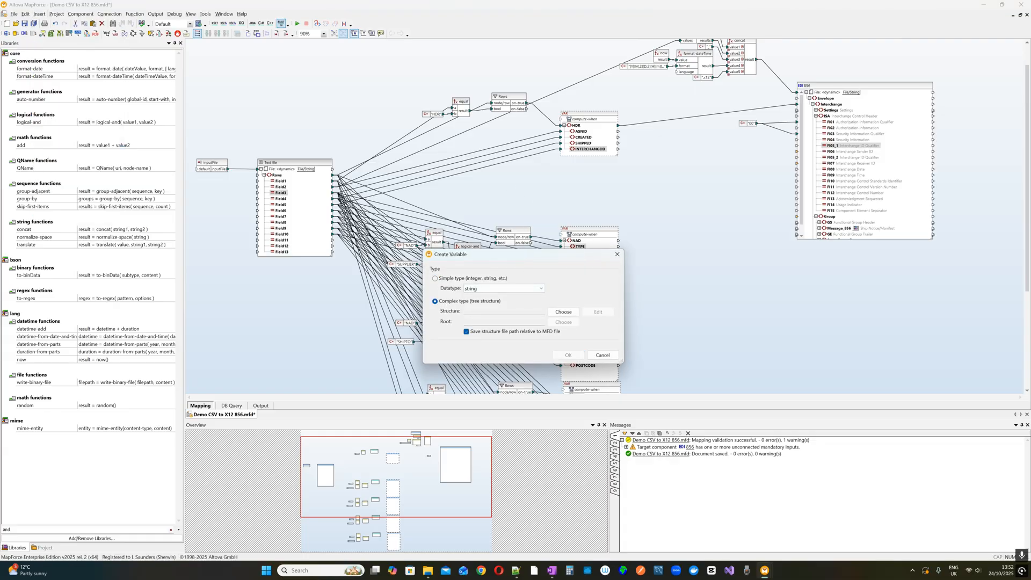
click(563, 311)
click(422, 261)
click(543, 312)
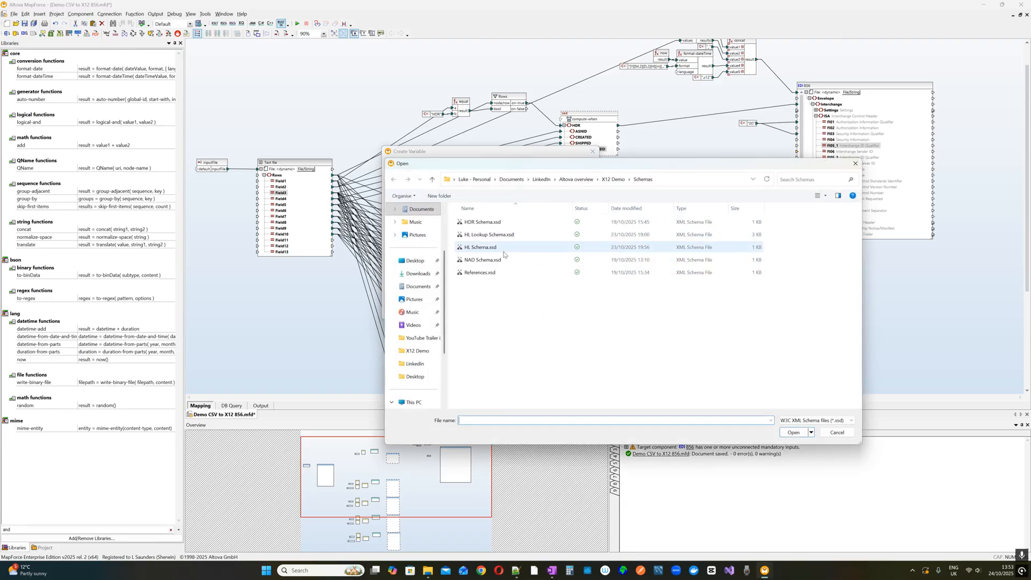
double_click(510, 272)
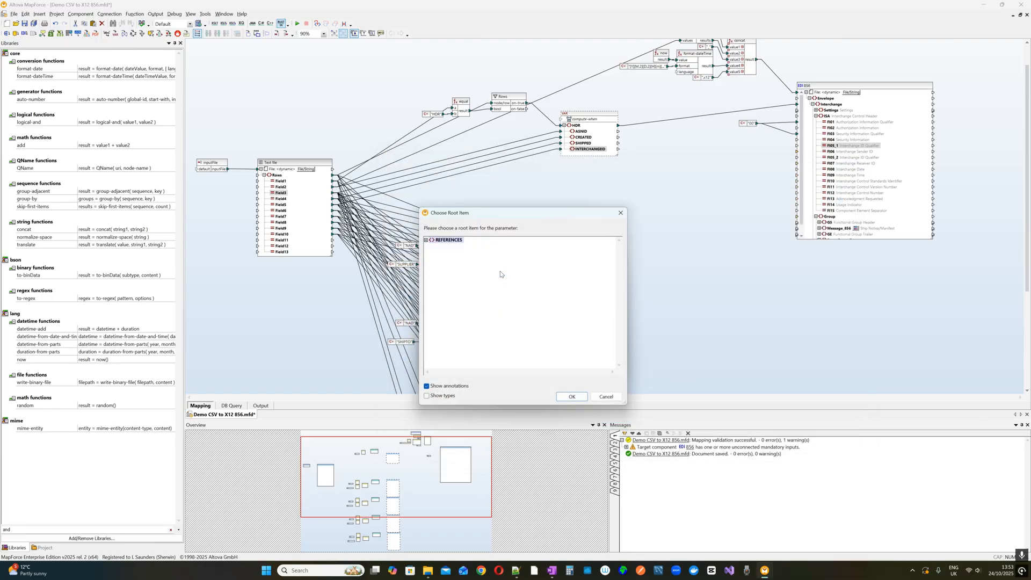
click(572, 397)
click(569, 350)
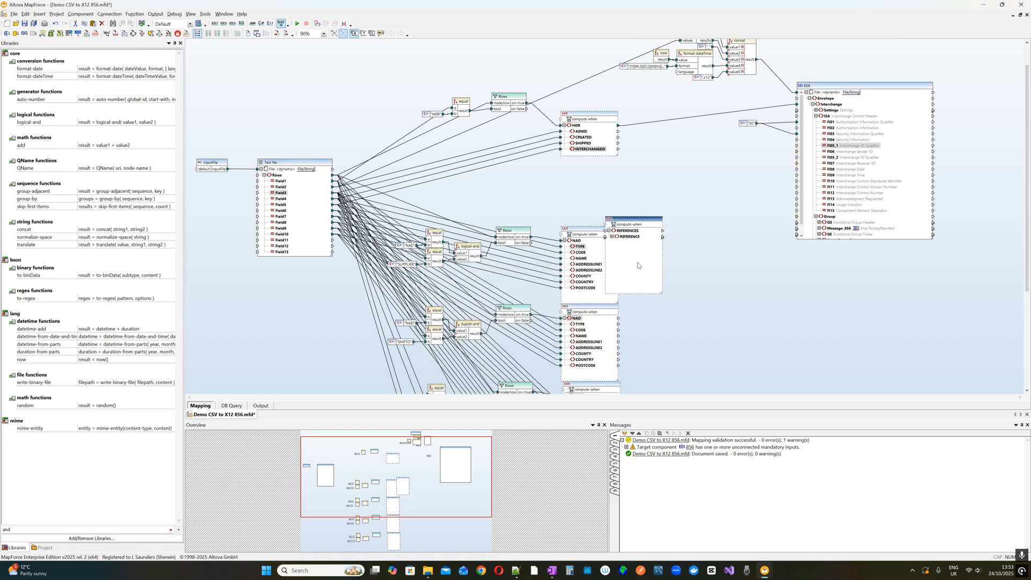
Expand the REFERENCE node, shrink the REFERENCES variable to fit its nodes, and place it directly below the HDR variable.
click(612, 236)
drag(662, 294, 662, 257)
drag(644, 222, 600, 164)
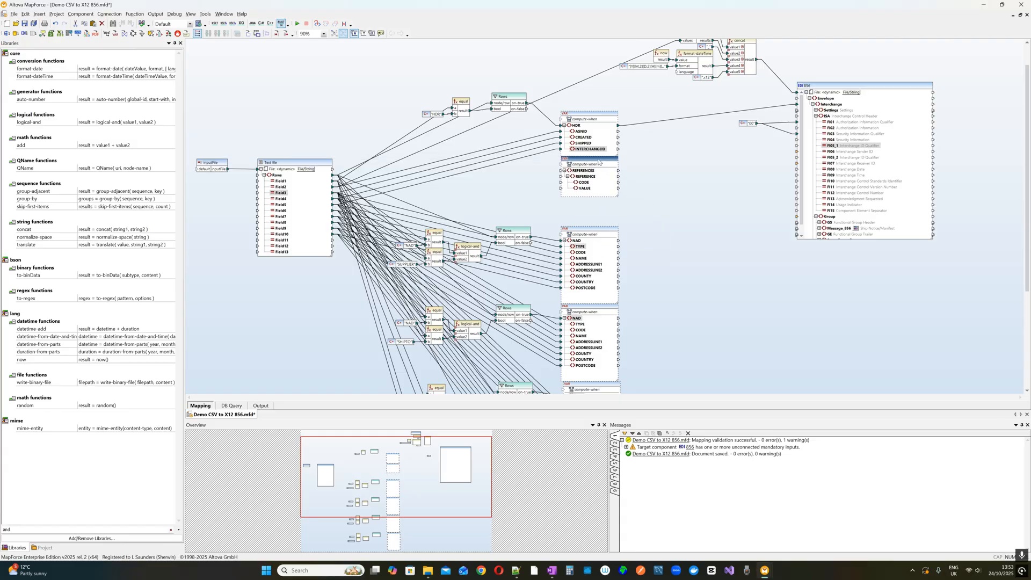
Duplicate the HDR constant, equal function and filter beside the REFERENCES variable, linking the copies to Field1 and the REFERENCE node.
scroll(537, 178, up, 1)
drag(438, 70, 599, 177)
key(ctrl+c)
key(ctrl+v)
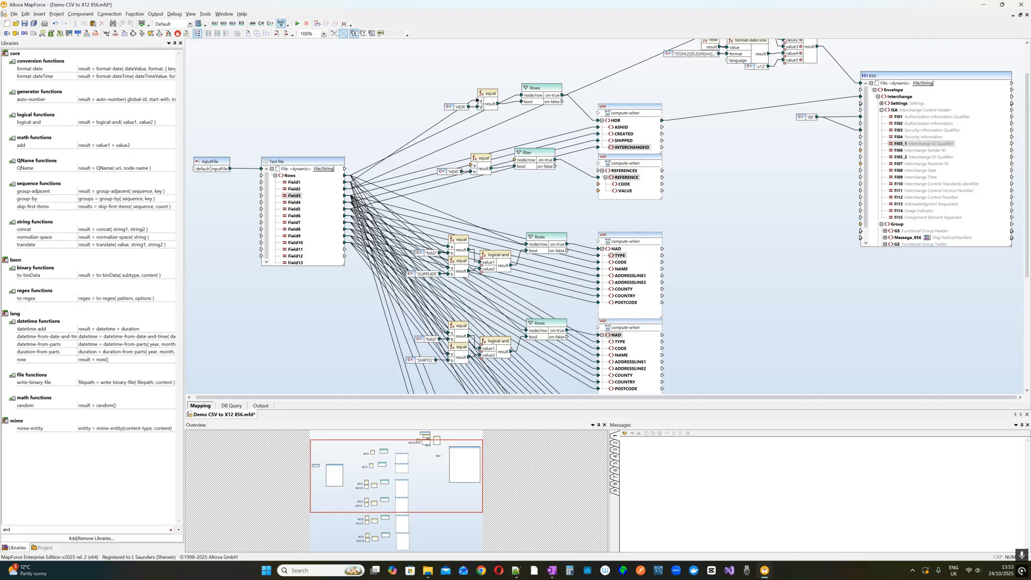
Change the copied HDR constant to REF and connect Rows to the copied filter's node/row input.
double_click(458, 171)
text(REF)
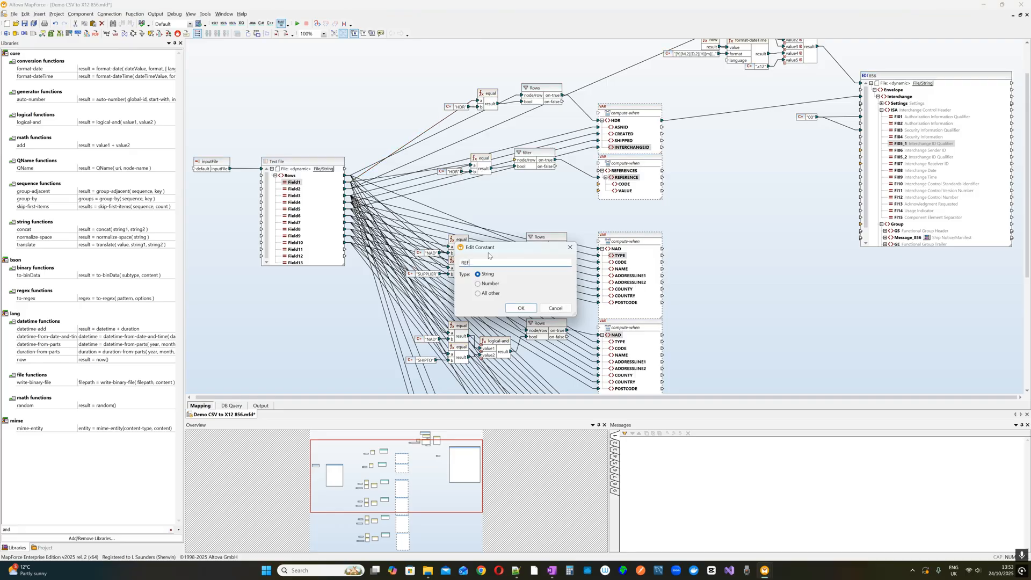
click(520, 308)
drag(517, 95, 520, 163)
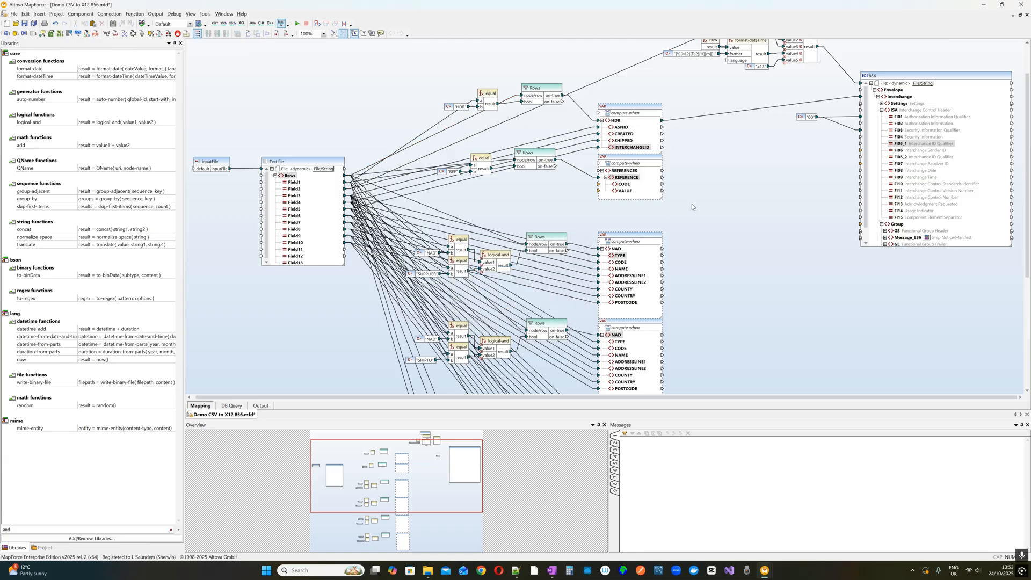
Map Field3 to CODE and Field4 to VALUE in the REFERENCES variable, and check the REF records in the sample CSV.
click(295, 190)
click(294, 196)
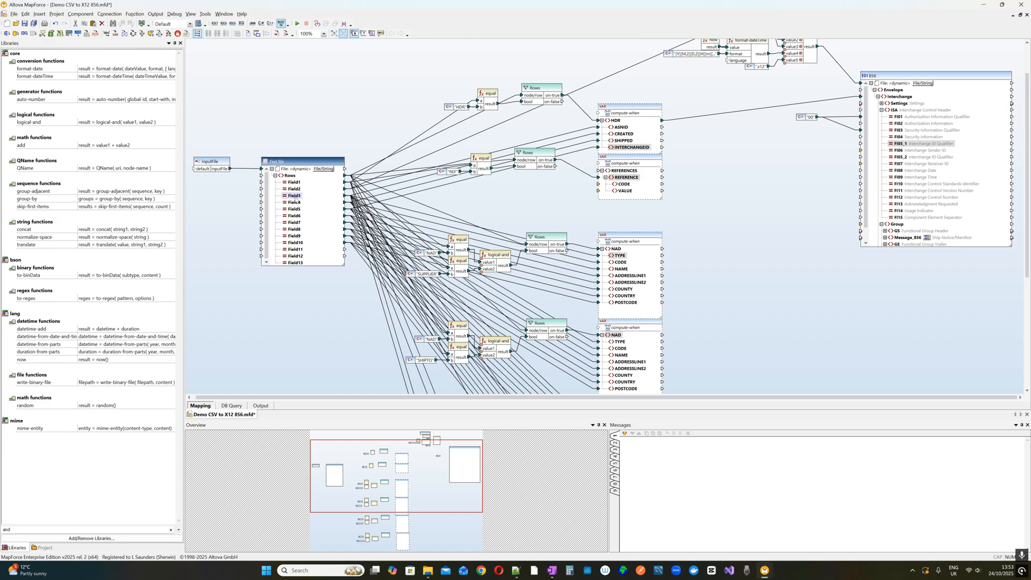
drag(381, 185, 618, 183)
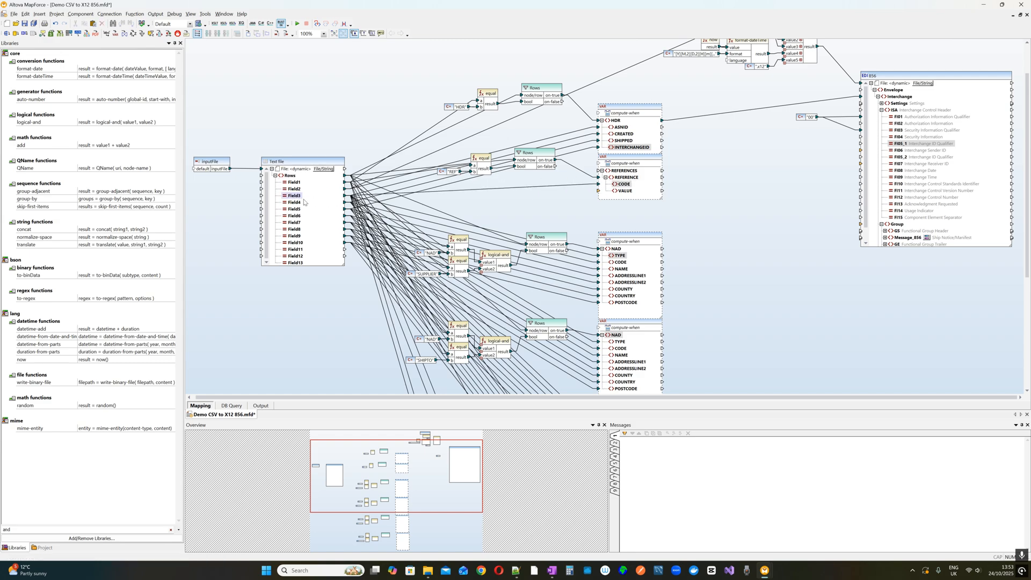
drag(294, 205, 623, 190)
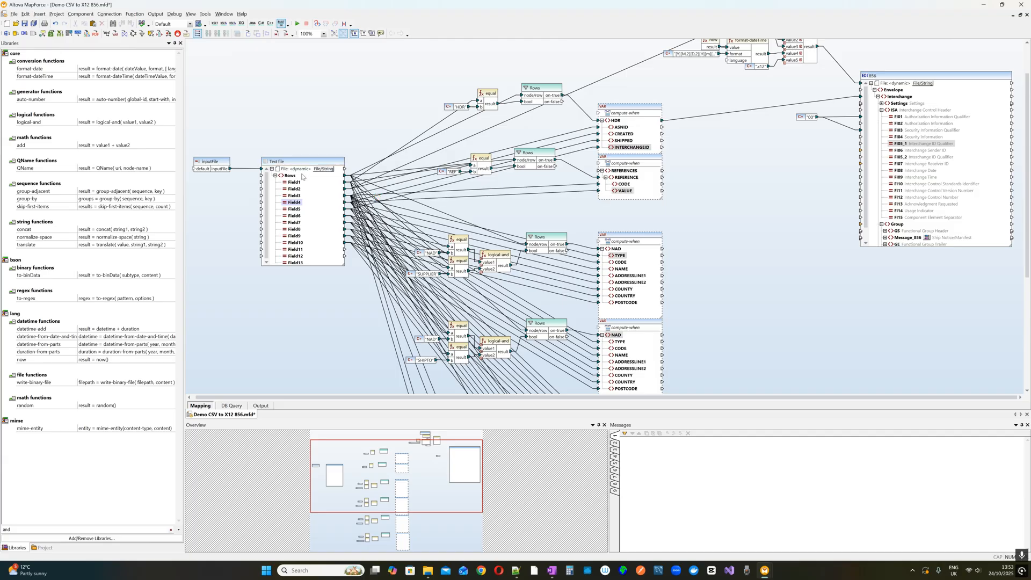
double_click(296, 165)
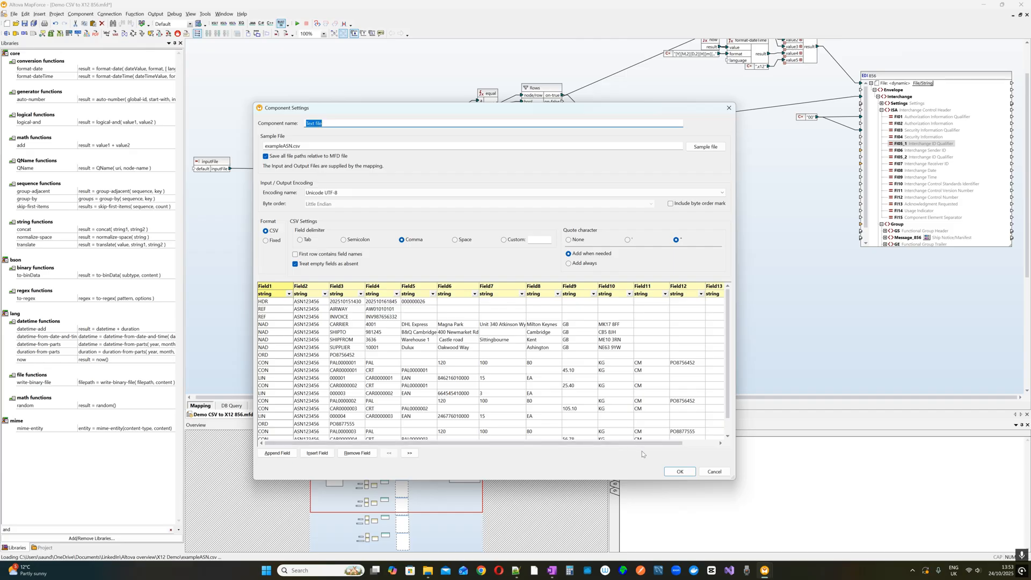
click(680, 471)
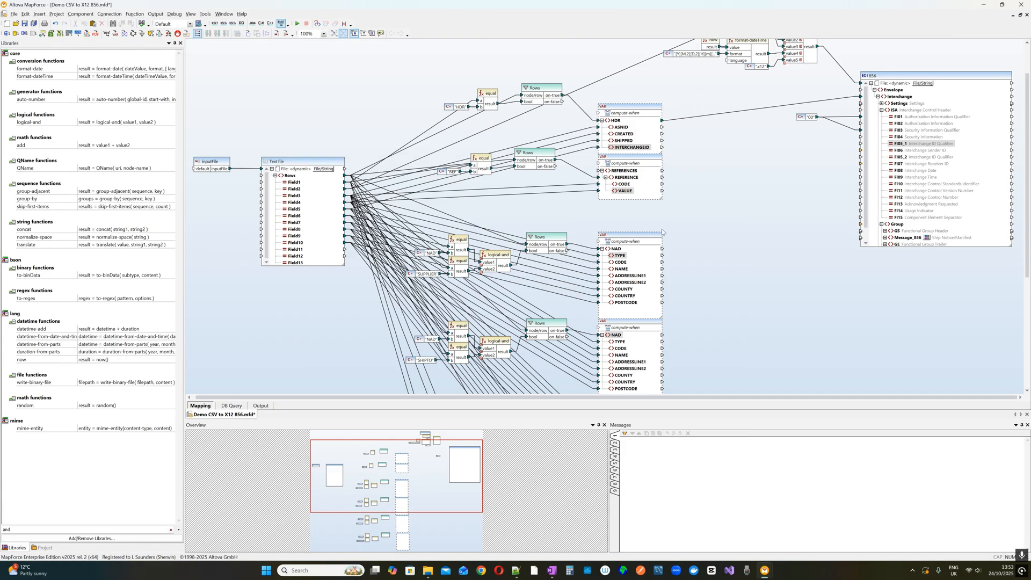
Move the four NAD filter groups and variables up to just below the REFERENCES variable, and save the mapping.
scroll(686, 199, down, 3)
scroll(698, 180, down, 1)
scroll(725, 75, up, 1)
drag(713, 91, 384, 381)
scroll(579, 263, up, 3)
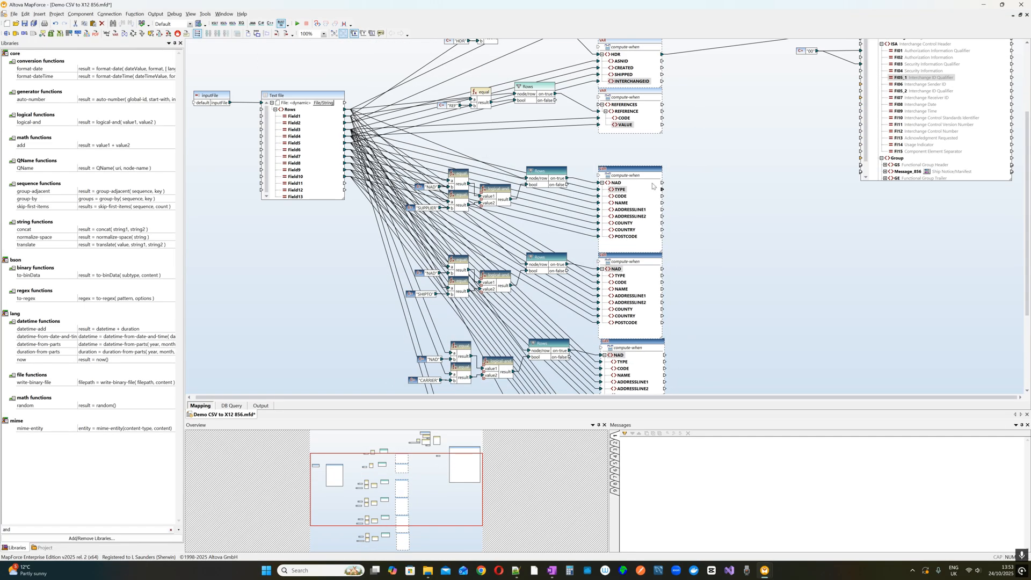
drag(643, 169, 644, 138)
click(726, 170)
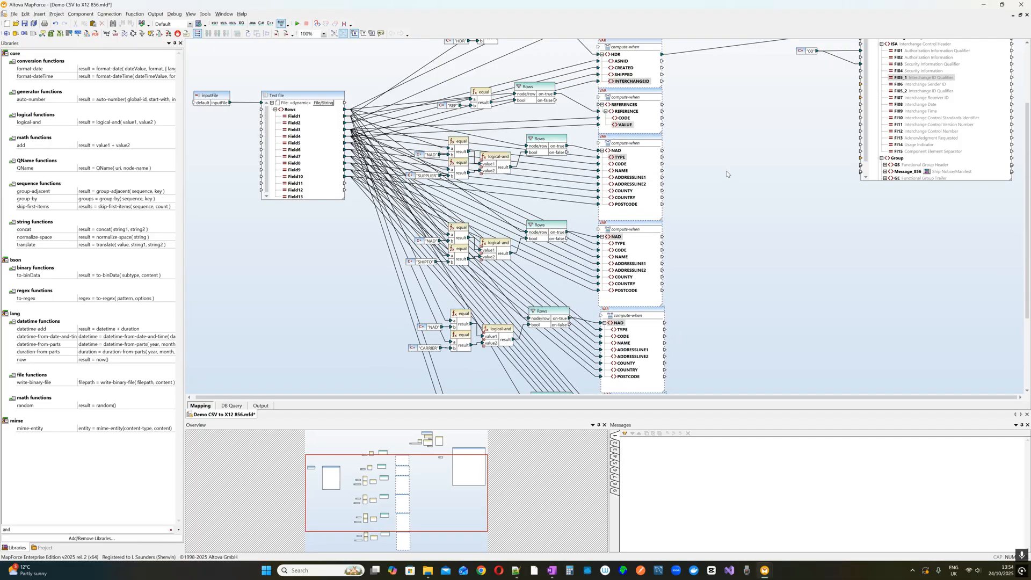
scroll(726, 171, up, 3)
key(ctrl+s)
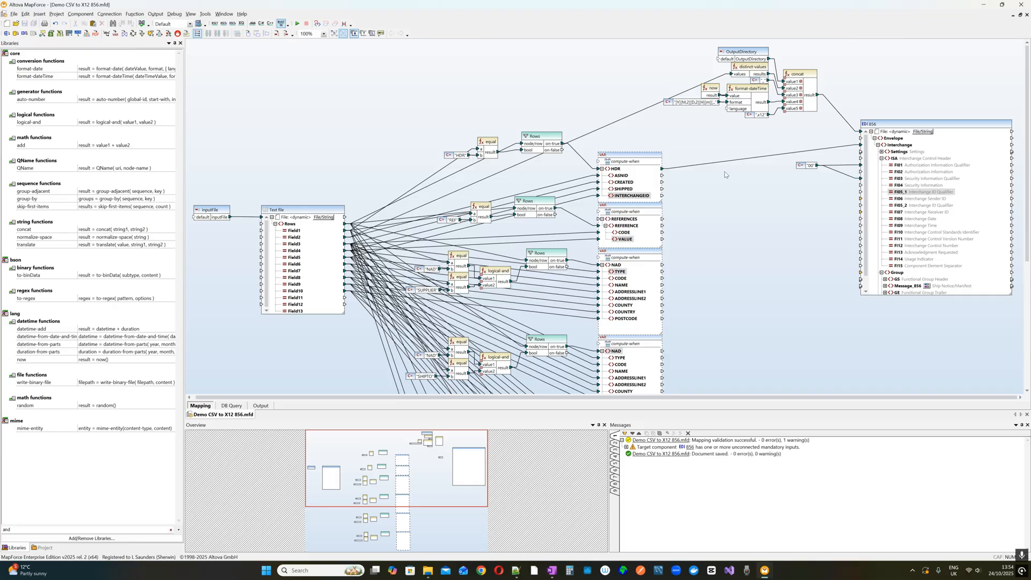
scroll(724, 172, down, 1)
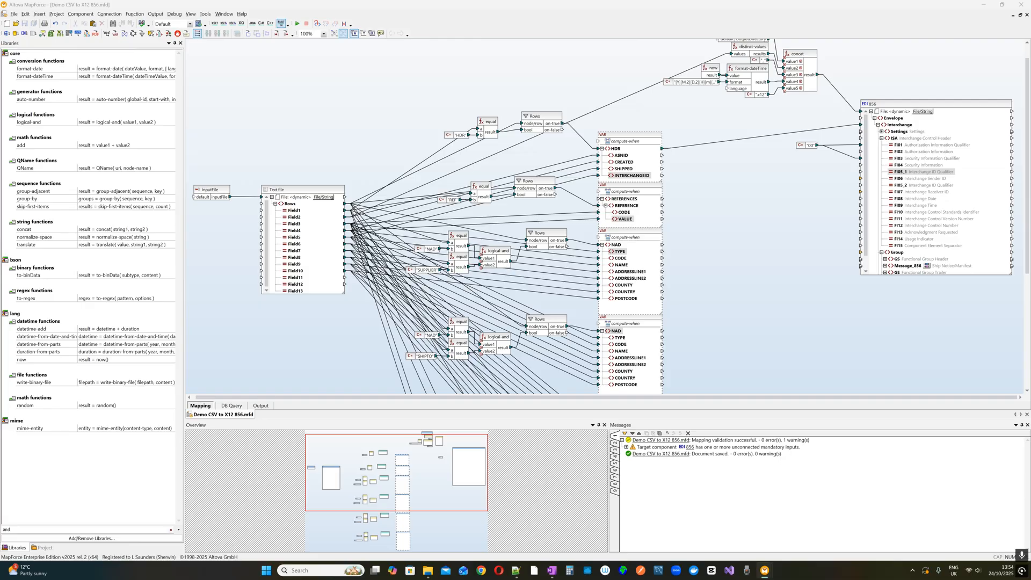
click(806, 146)
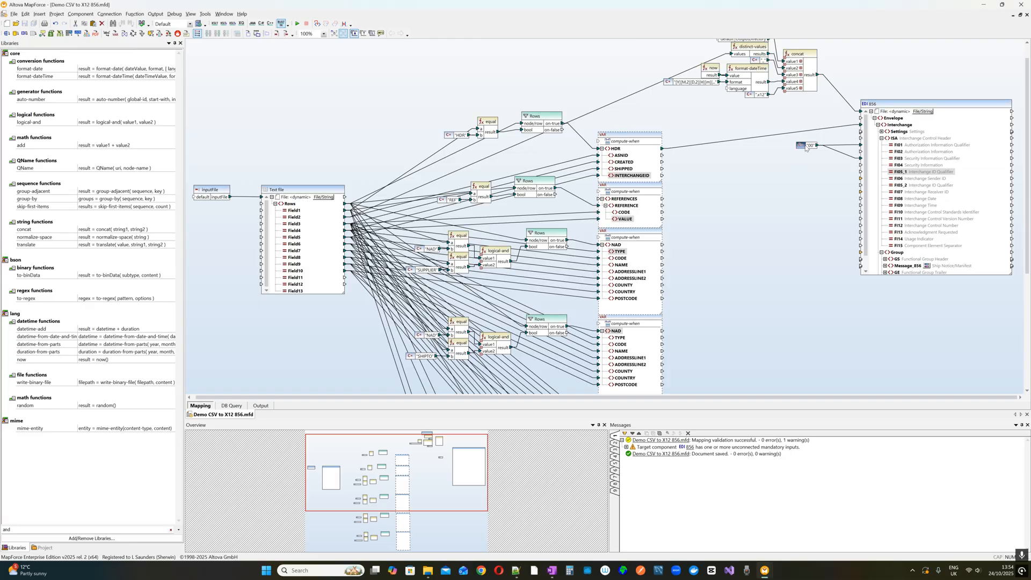
key(Delete)
key(ctrl+z)
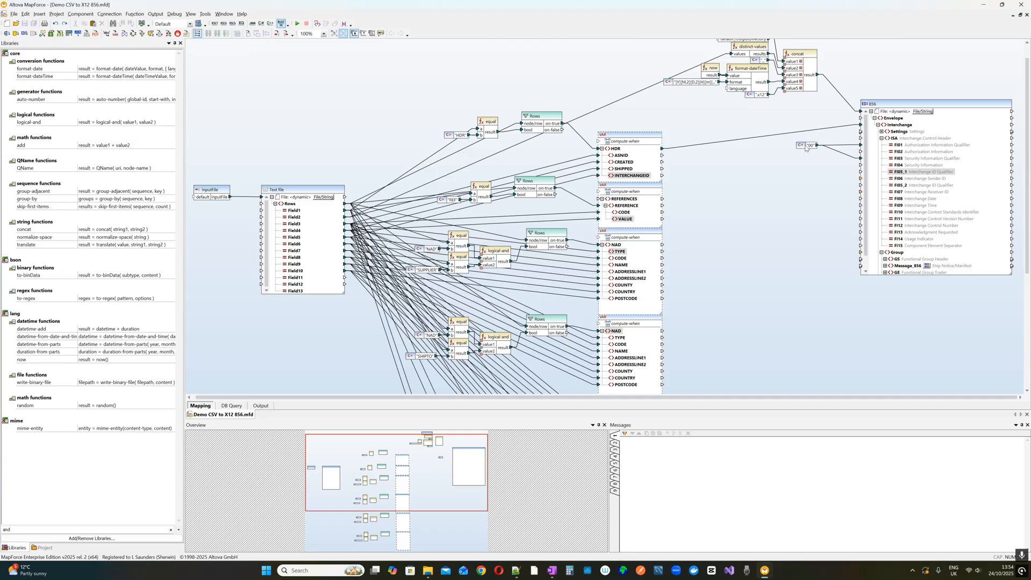
Duplicate the "00" constant, change the copy to ZZ, and connect it to the FI05_1 and FI05_2 Interchange ID Qualifiers.
click(806, 147)
key(ctrl+c)
key(ctrl+v)
drag(822, 156, 811, 160)
double_click(810, 158)
text(ZZ)
drag(832, 163, 871, 172)
drag(818, 158, 861, 185)
drag(808, 158, 811, 177)
click(809, 170)
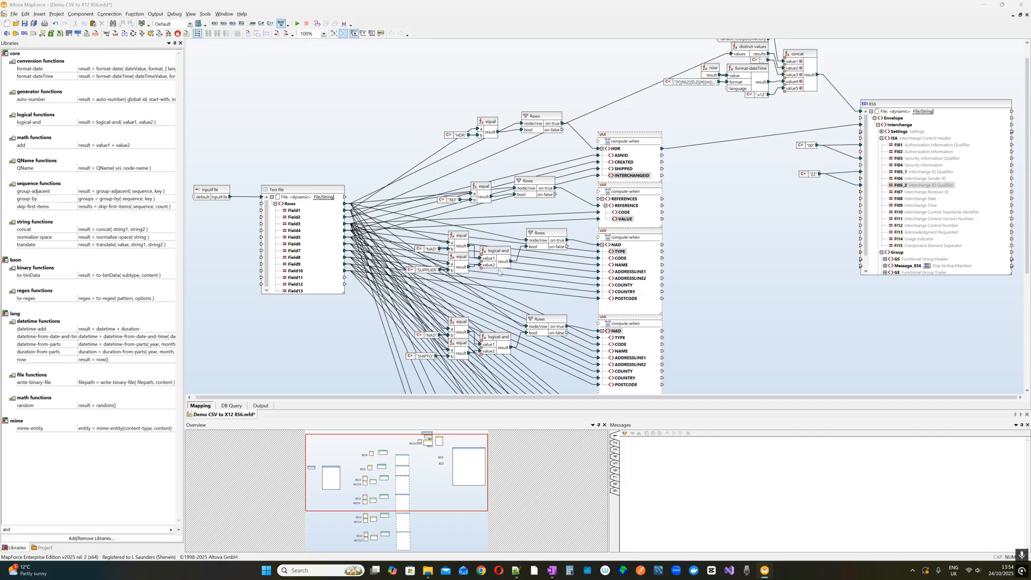
Map the supplier CODE to FI06 Interchange Sender ID, the SHIPTO CODE to FI07 Receiver ID, and INTERCHANGEID to FI12 Control Number.
click(620, 261)
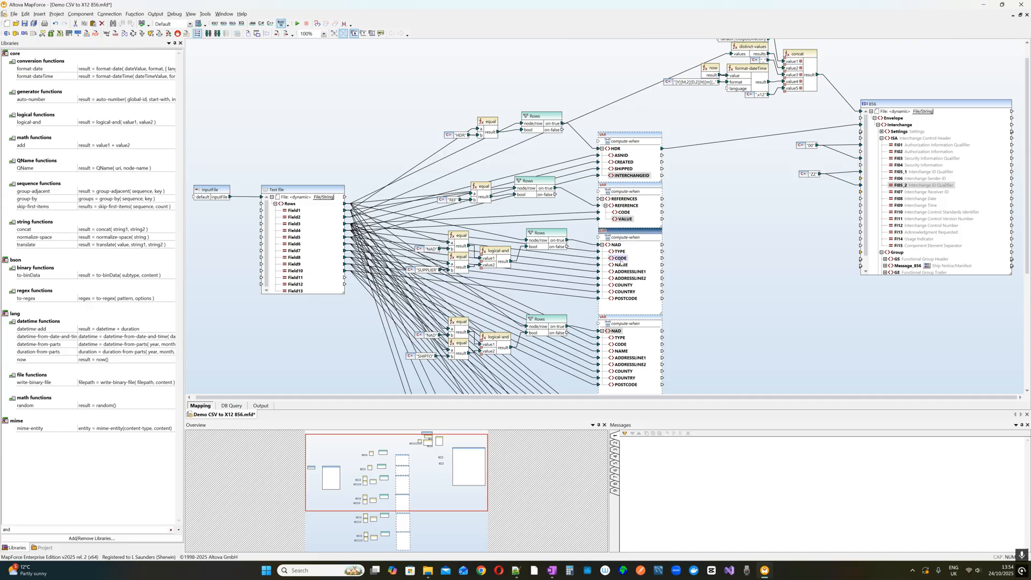
drag(620, 261, 865, 181)
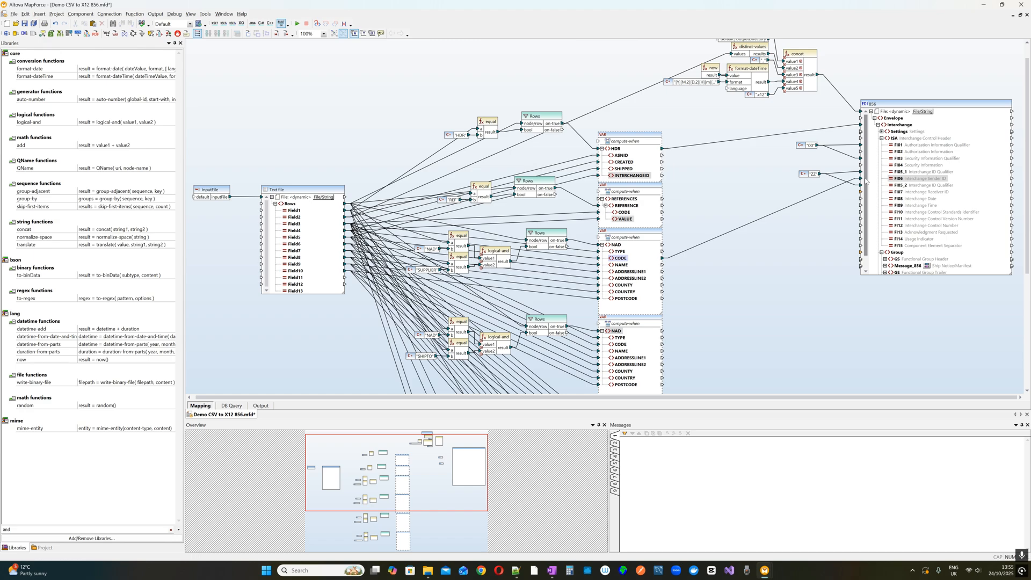
click(910, 194)
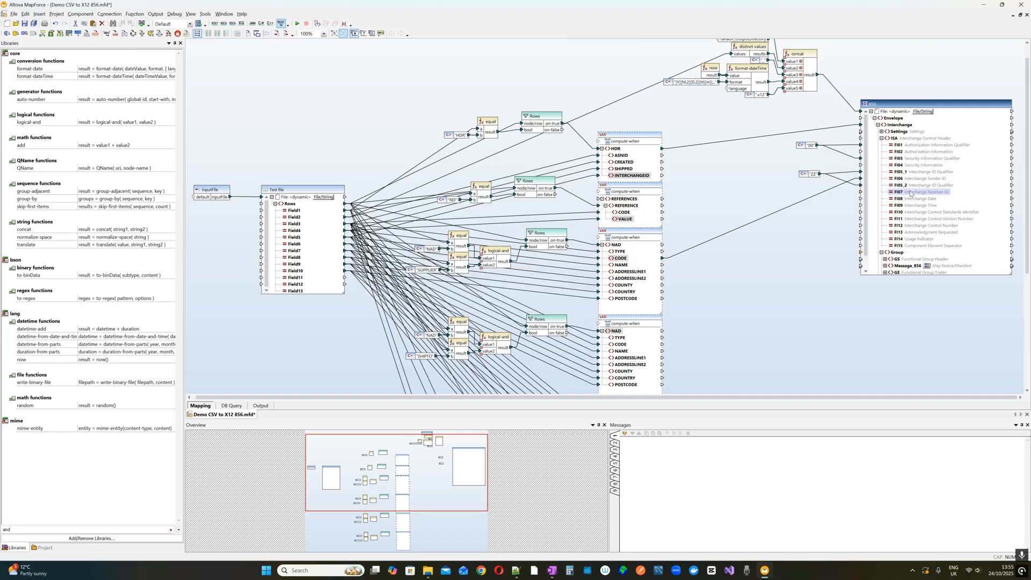
drag(910, 194, 875, 195)
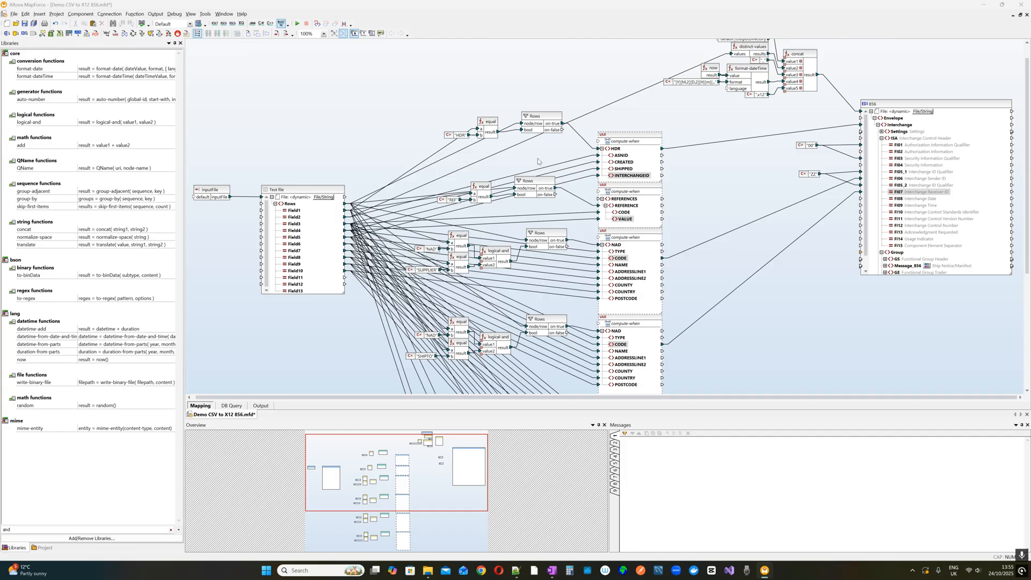
drag(662, 175, 883, 227)
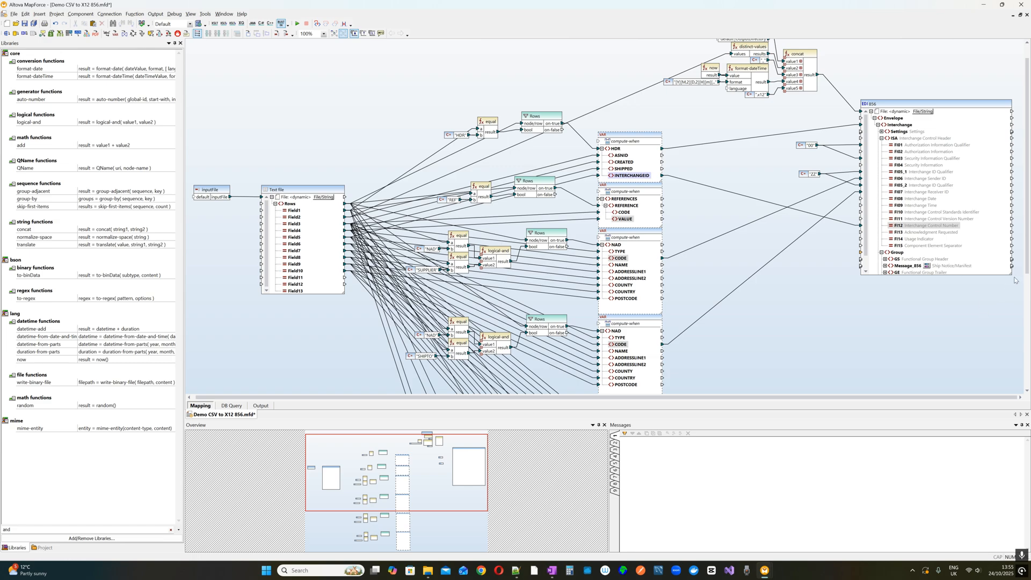
Enlarge the 856 component, expand its GS Functional Group Header, and connect the HDR variable's HDR node to Group.
drag(1012, 275, 1008, 371)
scroll(897, 200, up, 10)
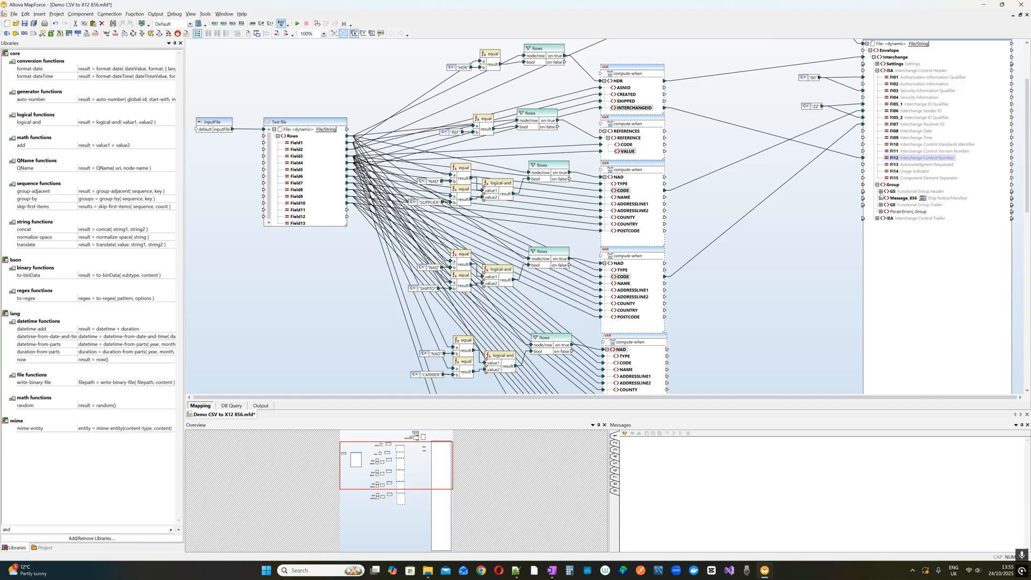
click(880, 192)
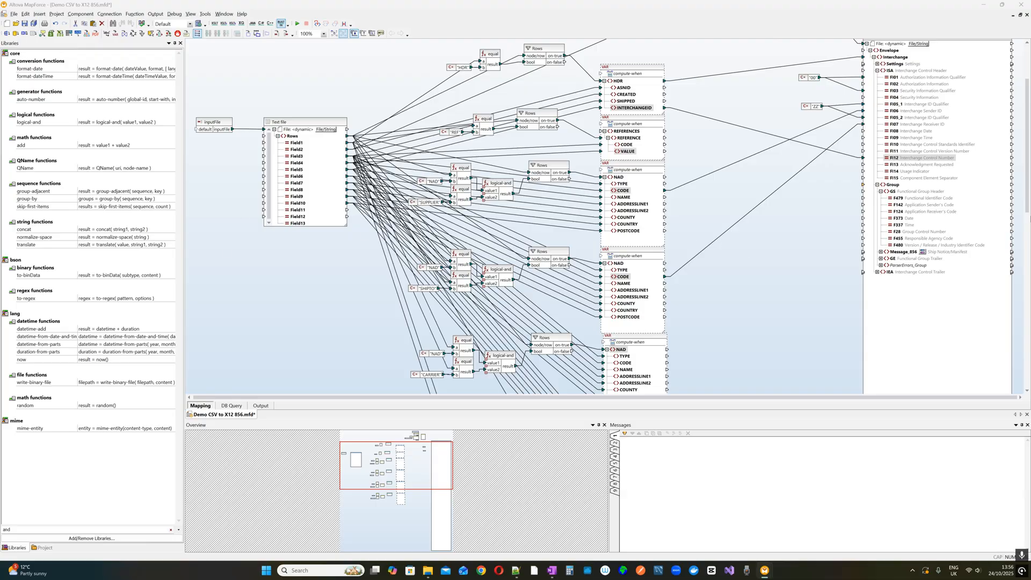
drag(620, 81, 886, 185)
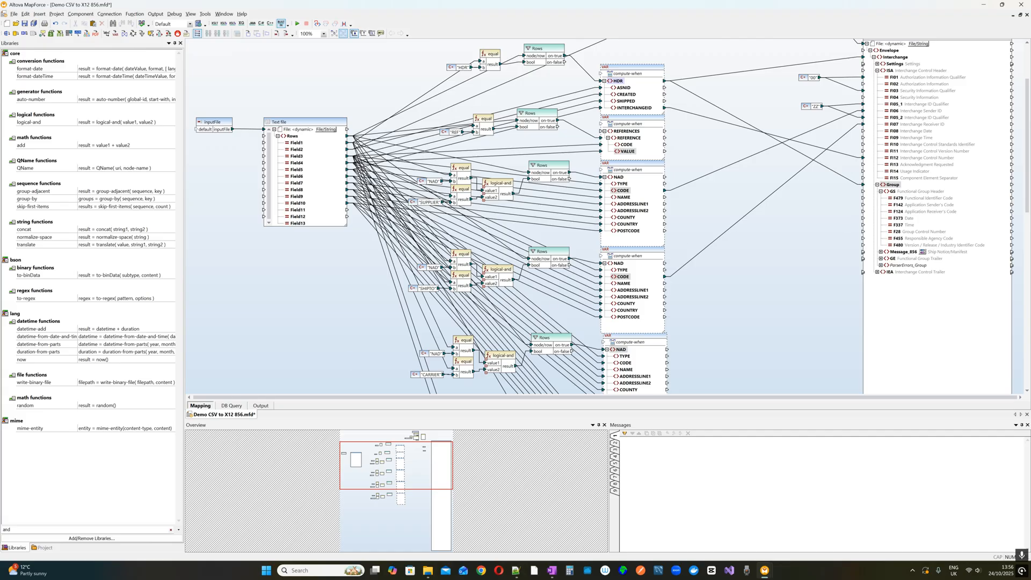
Insert a string constant SH and connect it to F479 Functional Identifier Code in the GS header.
key(alt+Tab)
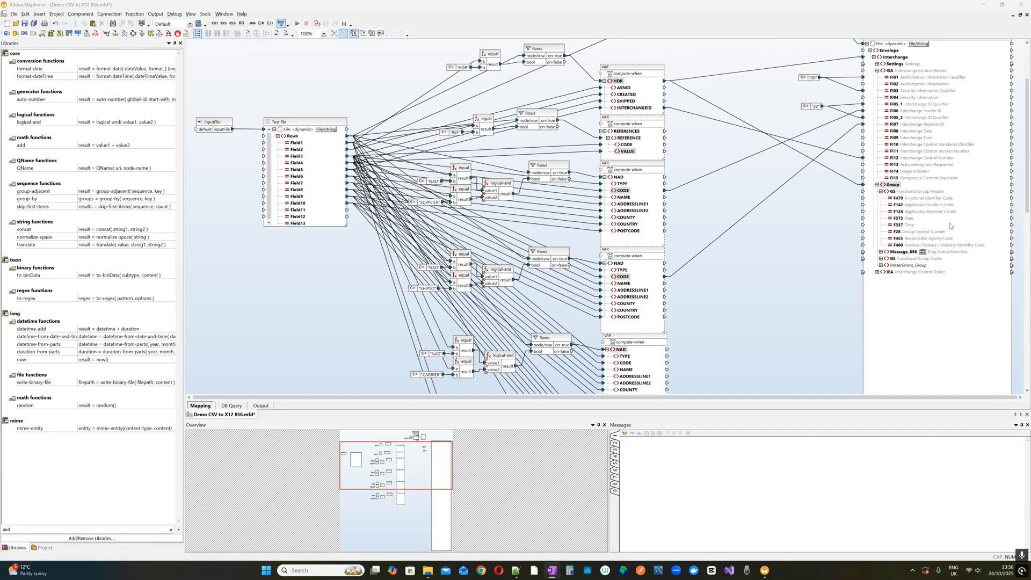
right_click(819, 208)
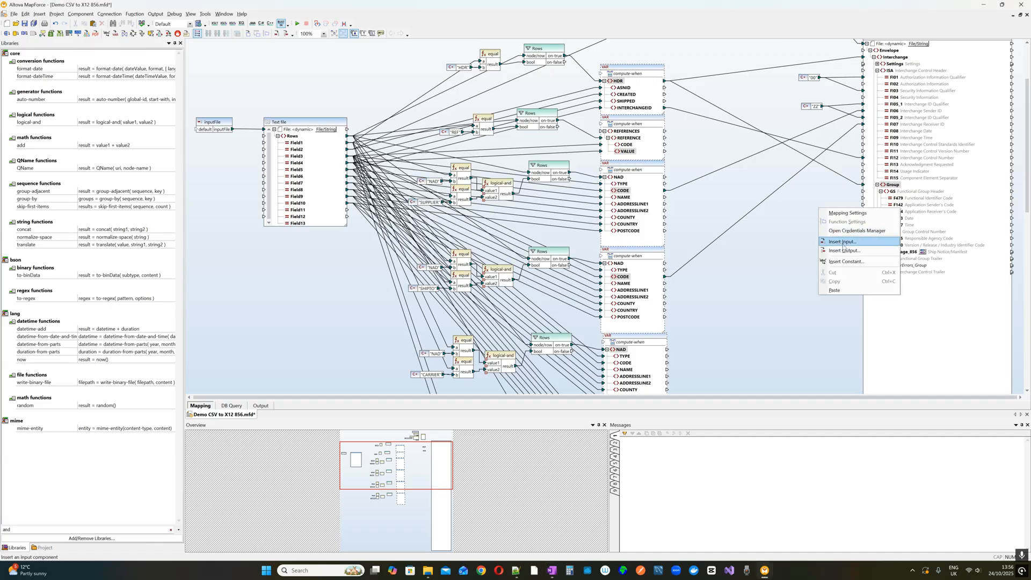
click(845, 261)
text(SH)
key(Return)
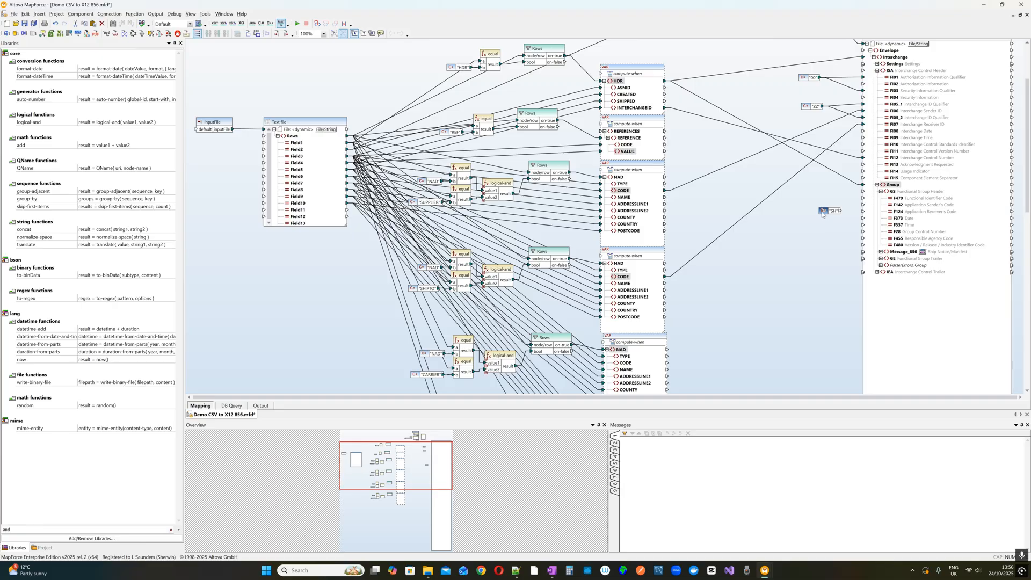
drag(822, 214, 863, 198)
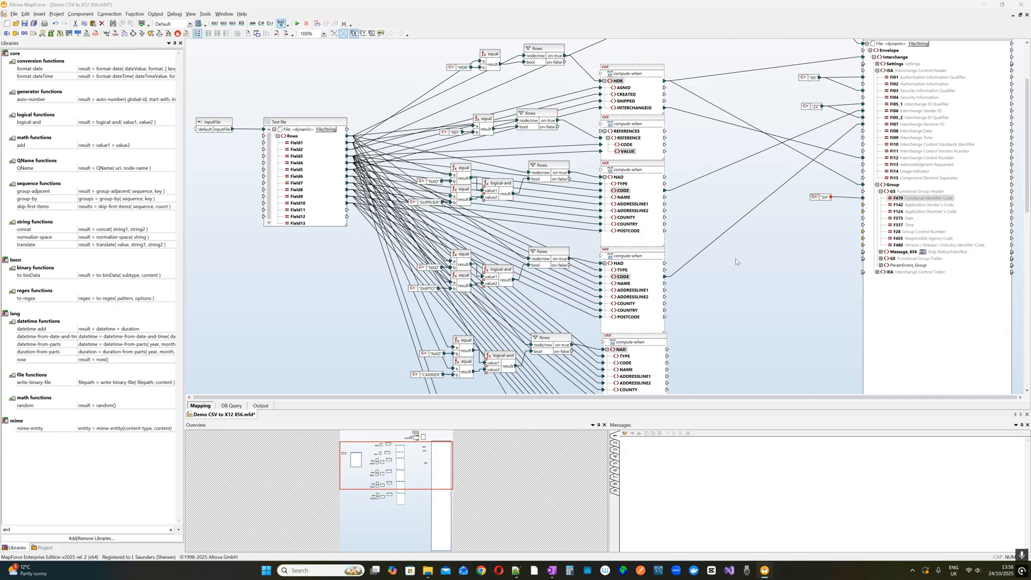
Paste the prepared constants 2, X and 004010 and connect them to F28, F455 and F480 in the GS header.
right_click(814, 234)
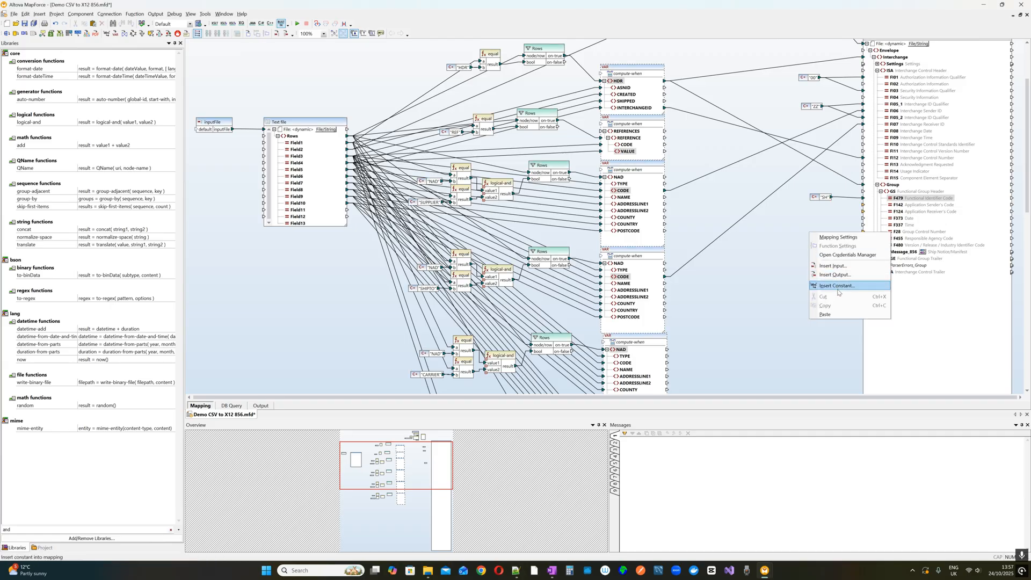
click(842, 315)
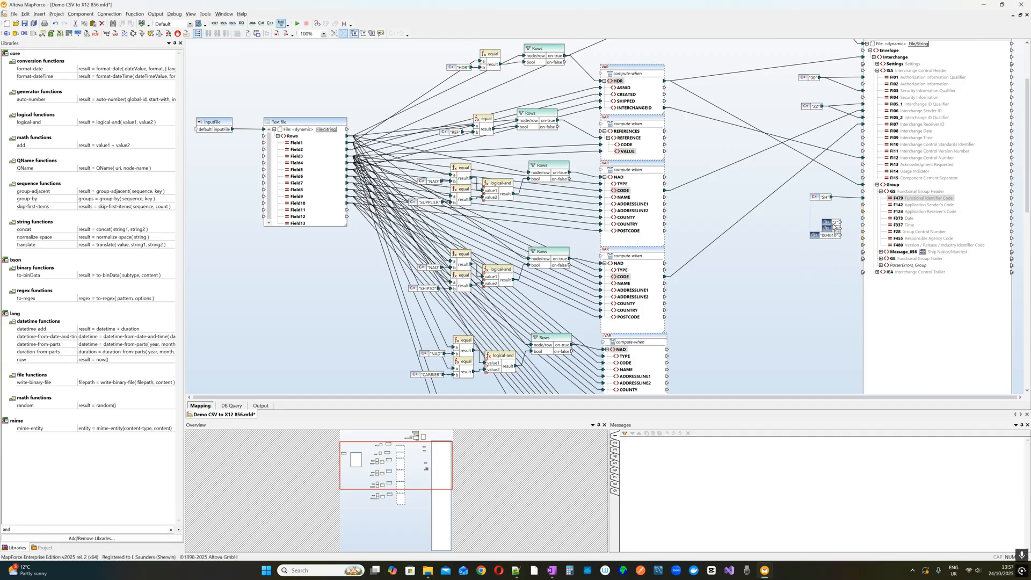
drag(824, 227, 865, 246)
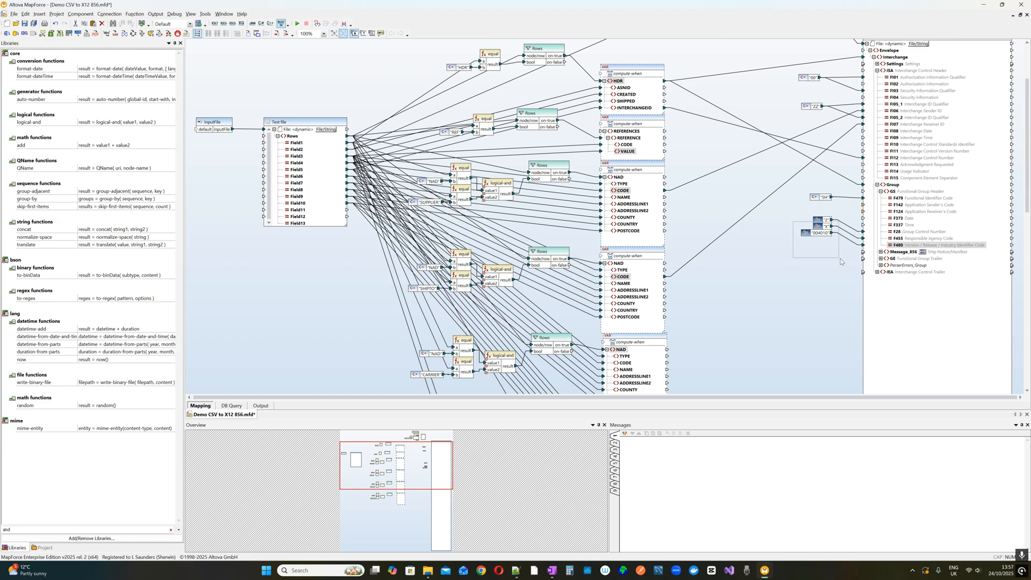
drag(795, 211, 824, 237)
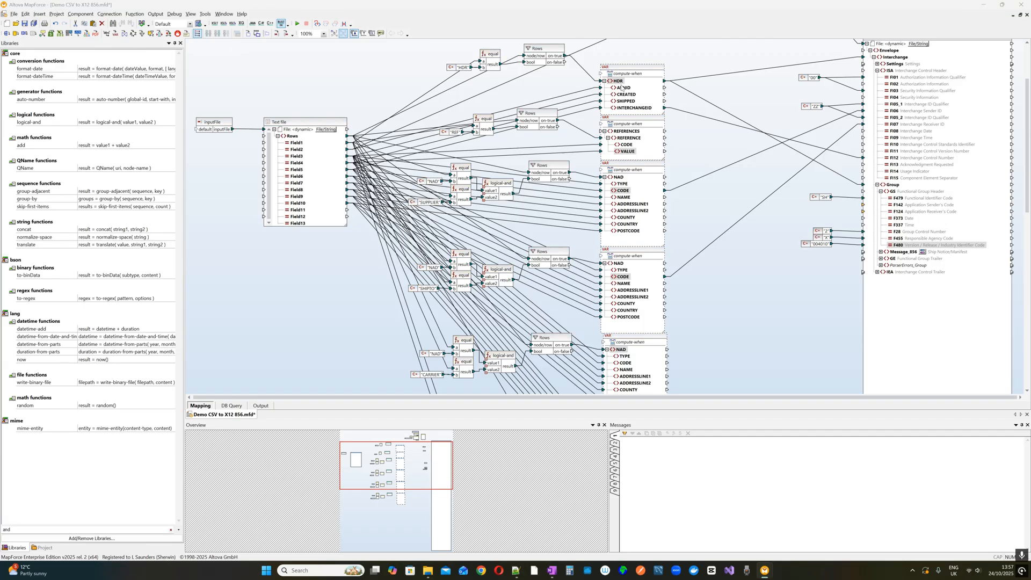
Connect the HDR variable's HDR node to Message_856 and expand the message's segments.
drag(620, 81, 870, 253)
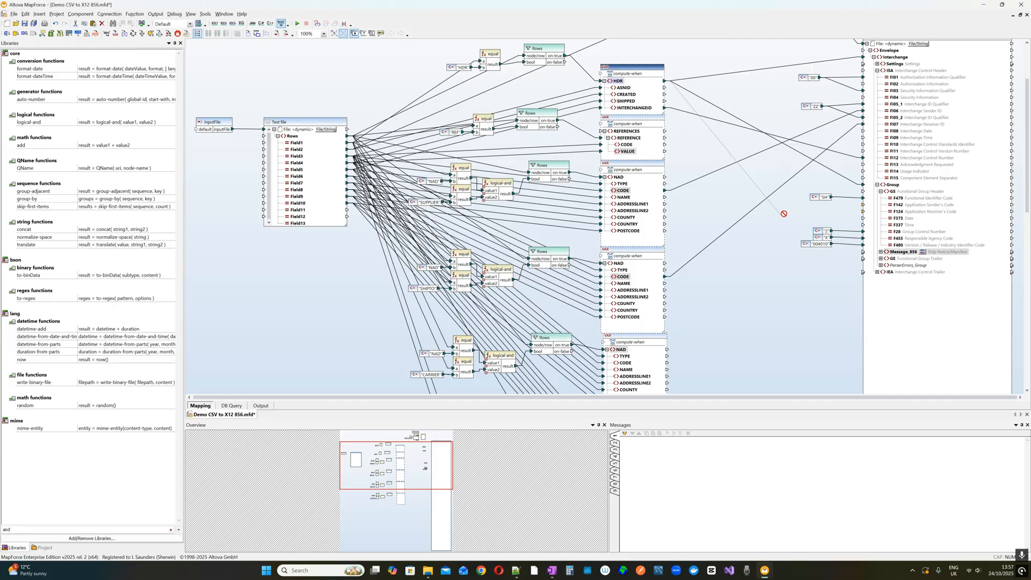
click(880, 251)
drag(620, 82, 863, 252)
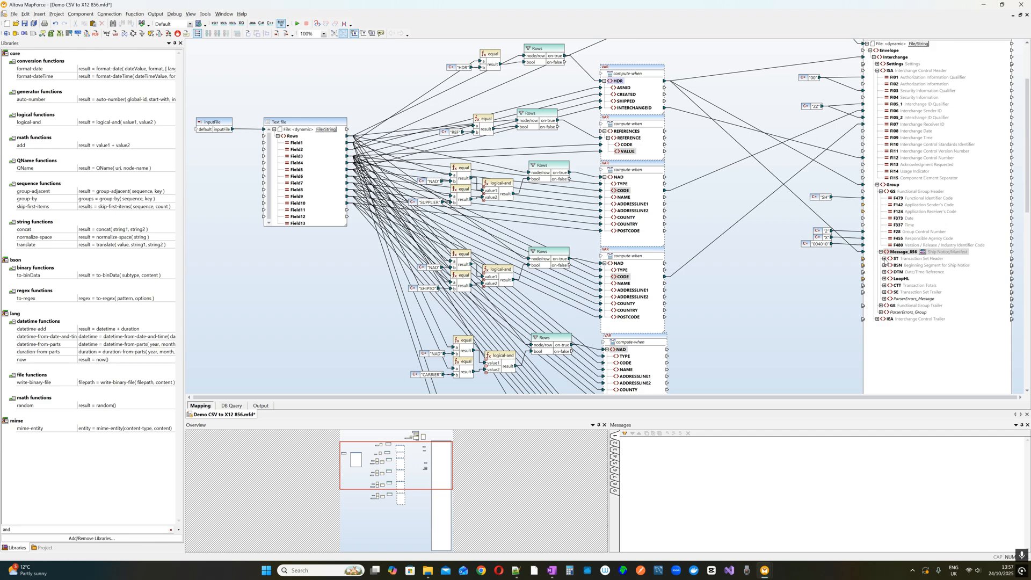
Paste constants 856 and 0002, connect them to F143 and F329 in the ST Transaction Set Header, and save the mapping.
click(884, 258)
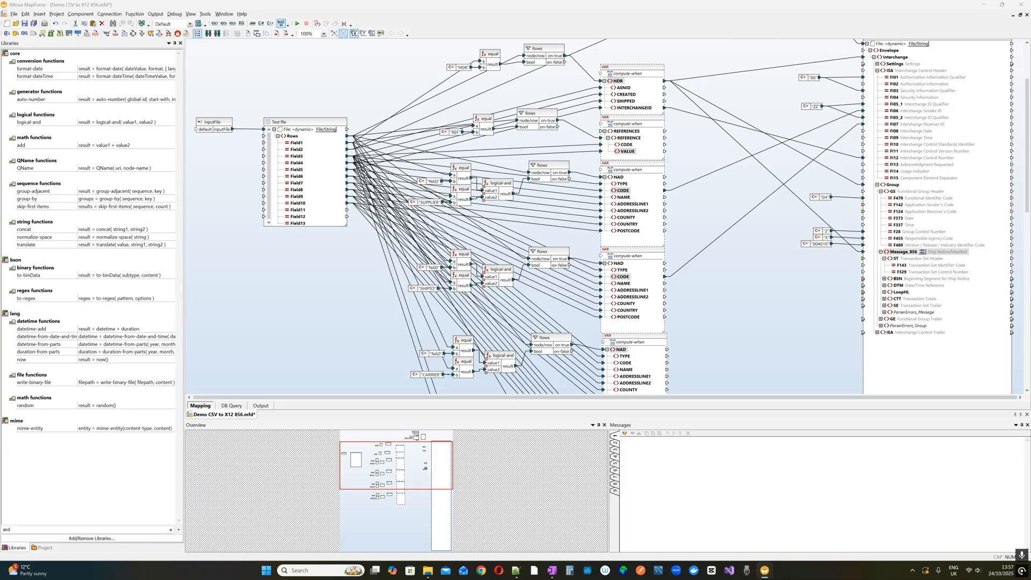
right_click(833, 269)
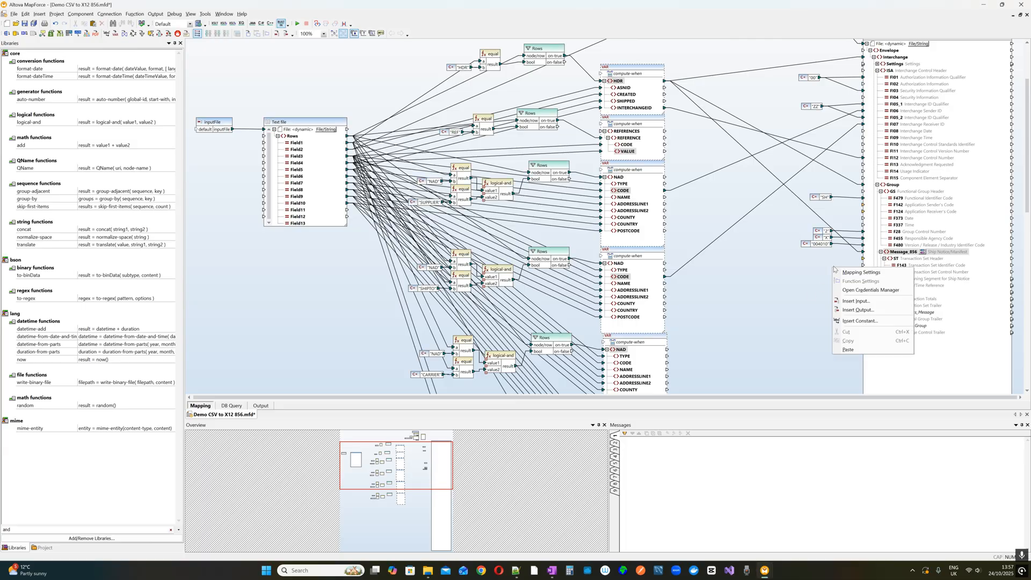
click(848, 349)
drag(839, 268, 863, 265)
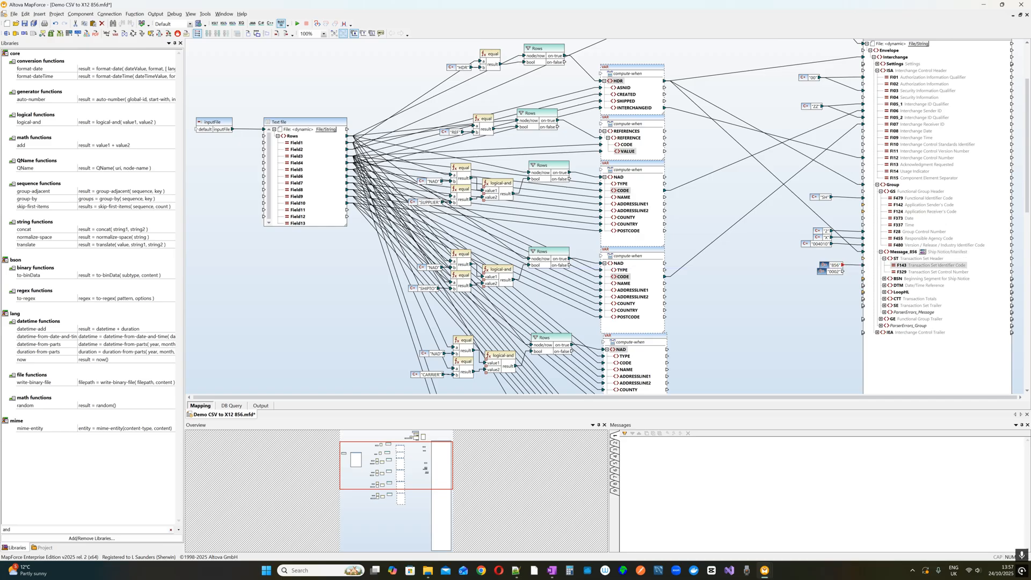
key(alt+Tab)
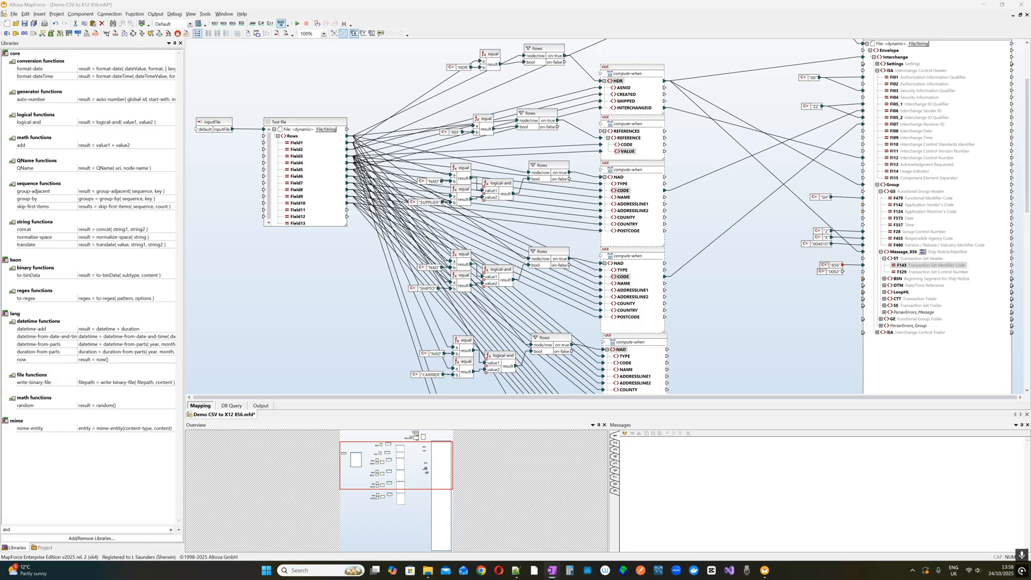
drag(842, 272, 863, 272)
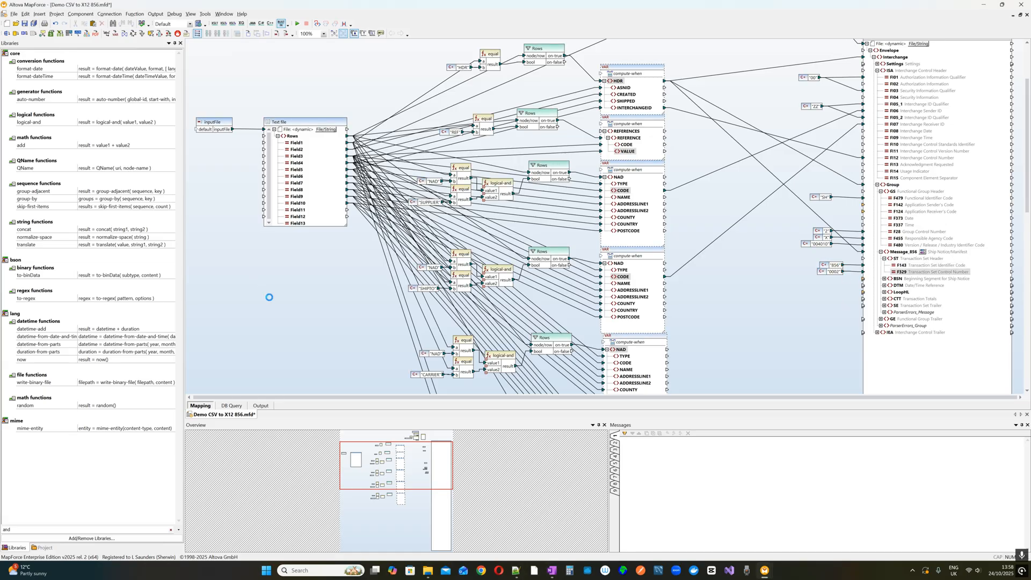
key(ctrl+s)
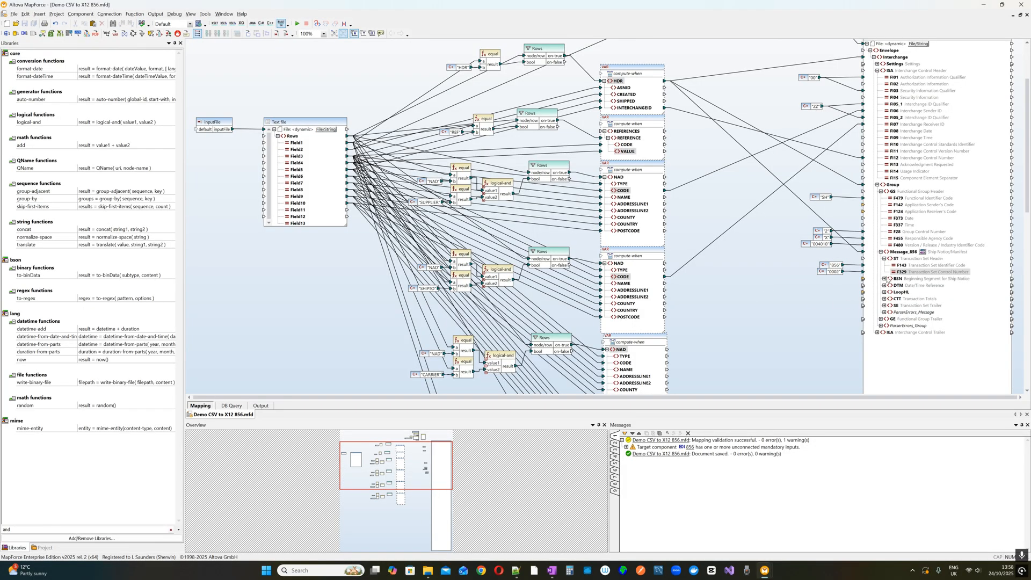
Expand the BSN Beginning Segment for Ship Notice and start adding constants for its fields.
click(884, 279)
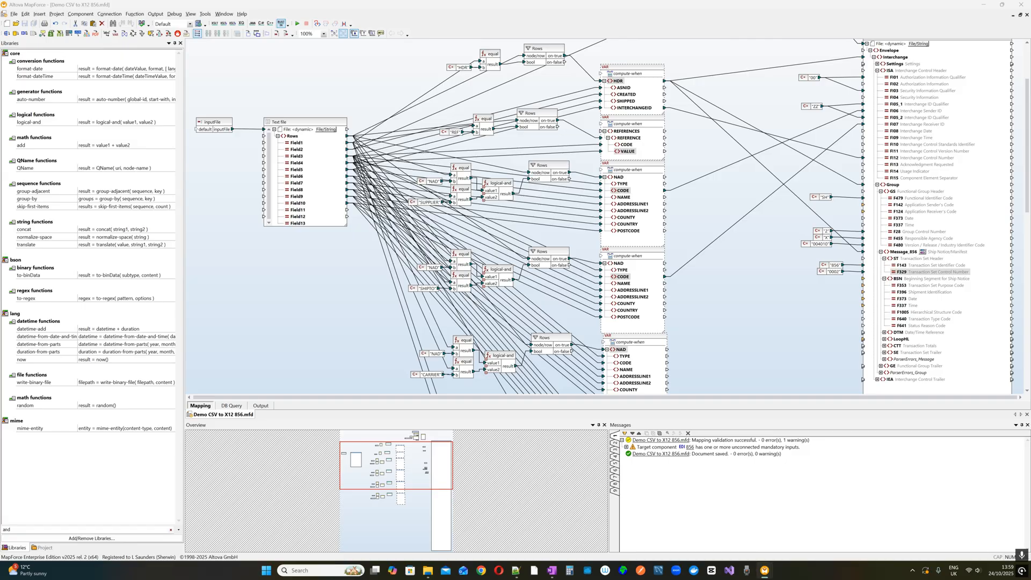
right_click(758, 301)
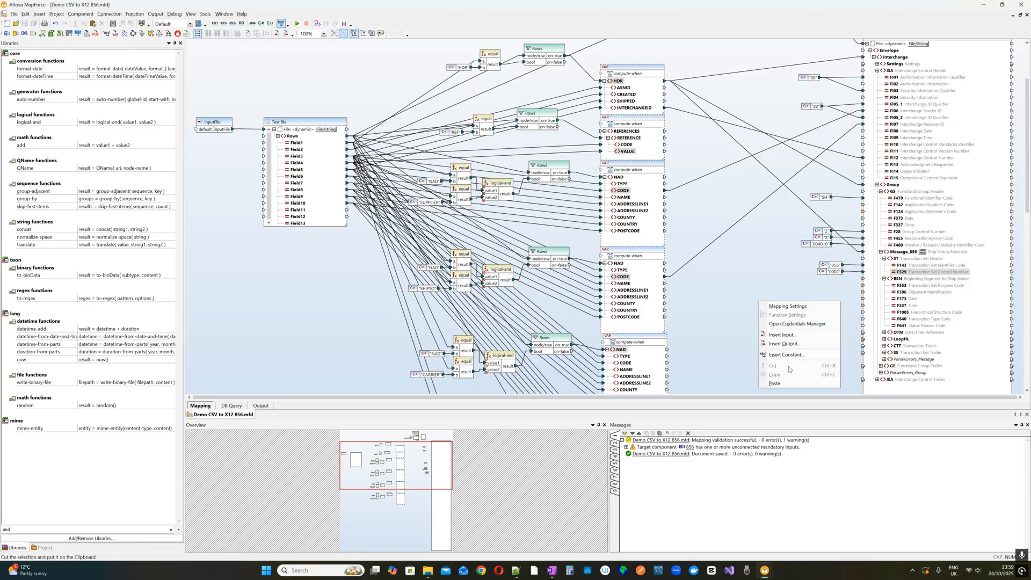
Feed a pasted constant "00" into BSN F353 Transaction Set Purpose Code and connect HDR ASNID to F396 Shipment Identification.
click(792, 385)
mouse_move(769, 302)
mouse_down()
mouse_move(823, 283)
mouse_move(869, 285)
mouse_up()
key(alt+Tab)
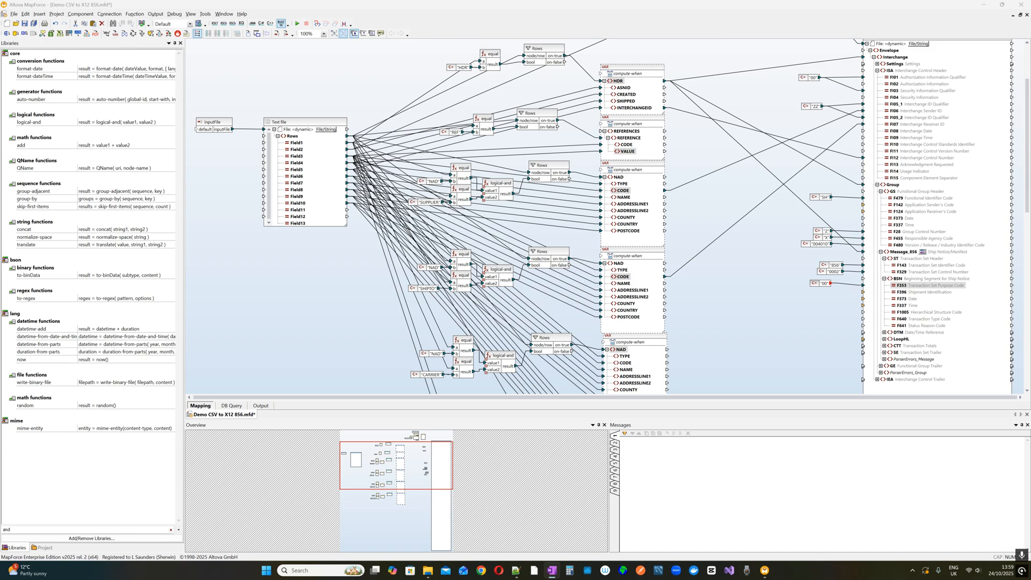
key(alt+Tab)
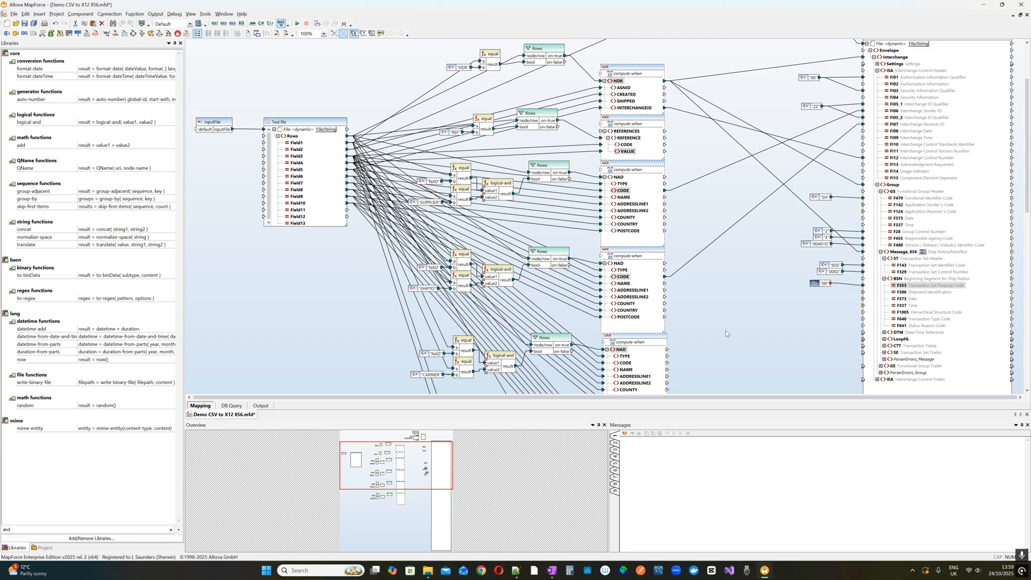
drag(824, 287, 836, 286)
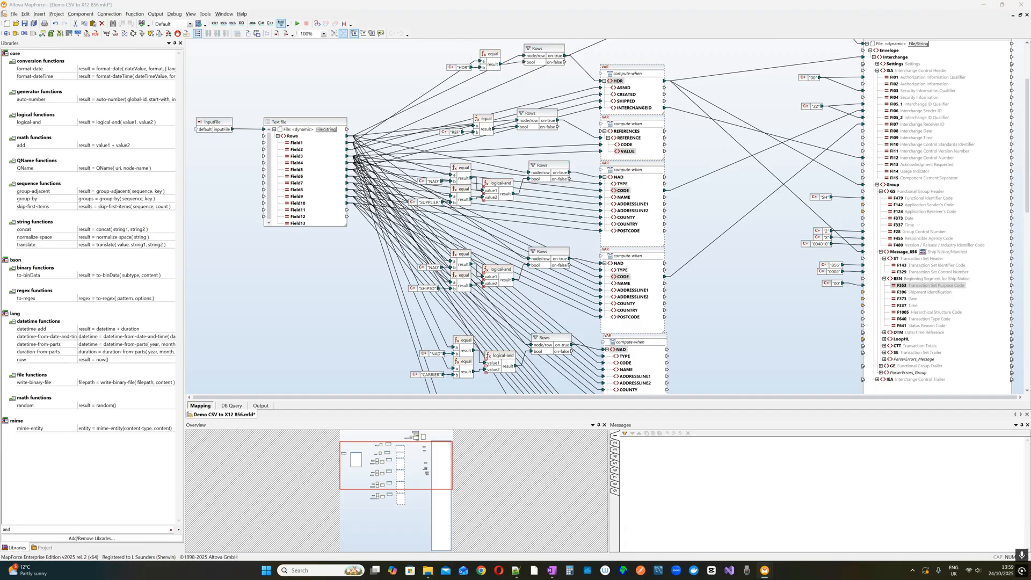
drag(629, 88, 887, 295)
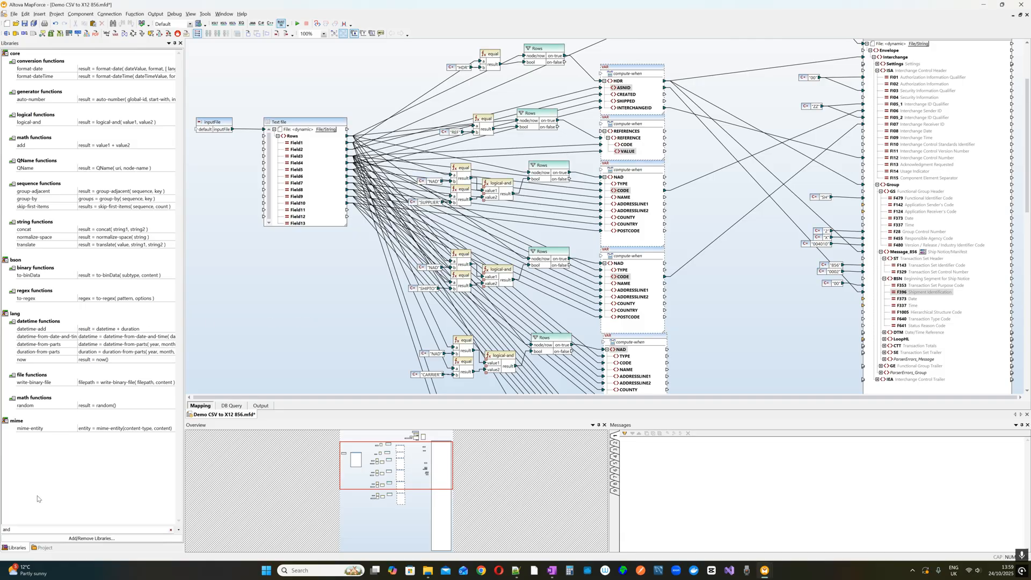
Search the function library for "YY" and place the user function YYYYDDMMHHMM_to_DateTime in the mapping beside the BSN segment.
double_click(8, 530)
text(user)
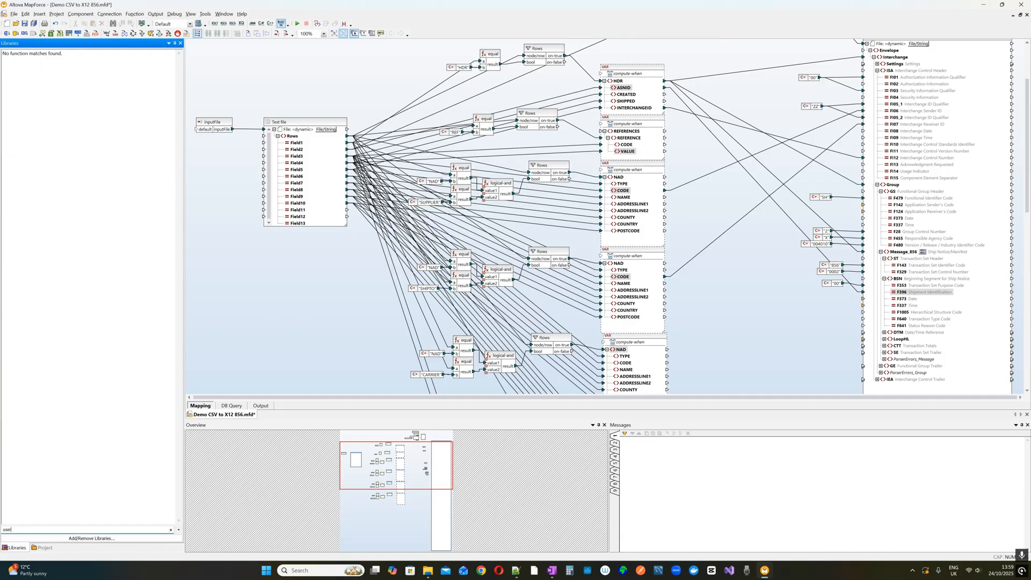
key(BackSpace)
key(BackSpace)
key(BackSpace)
key(BackSpace)
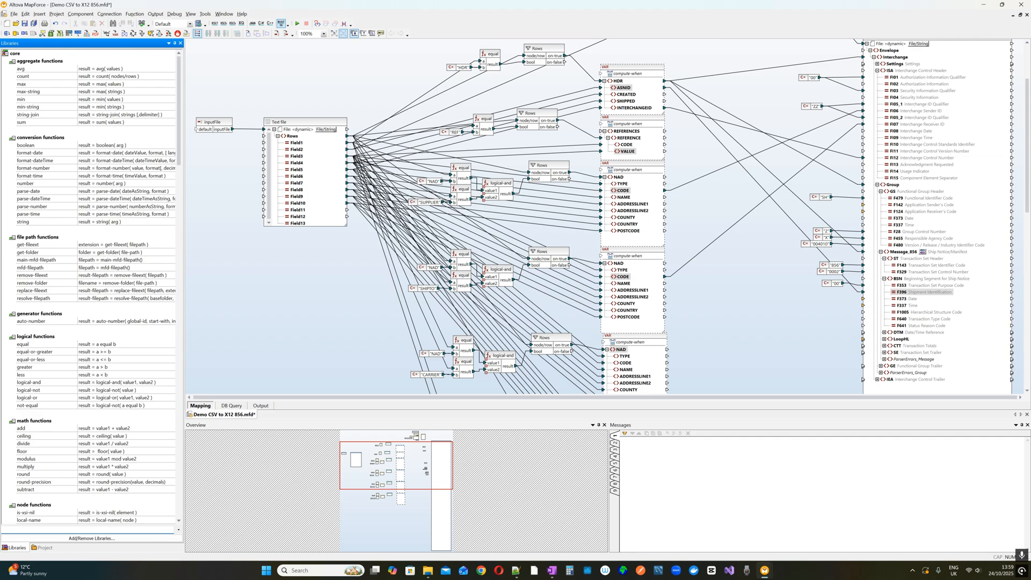
text(YY)
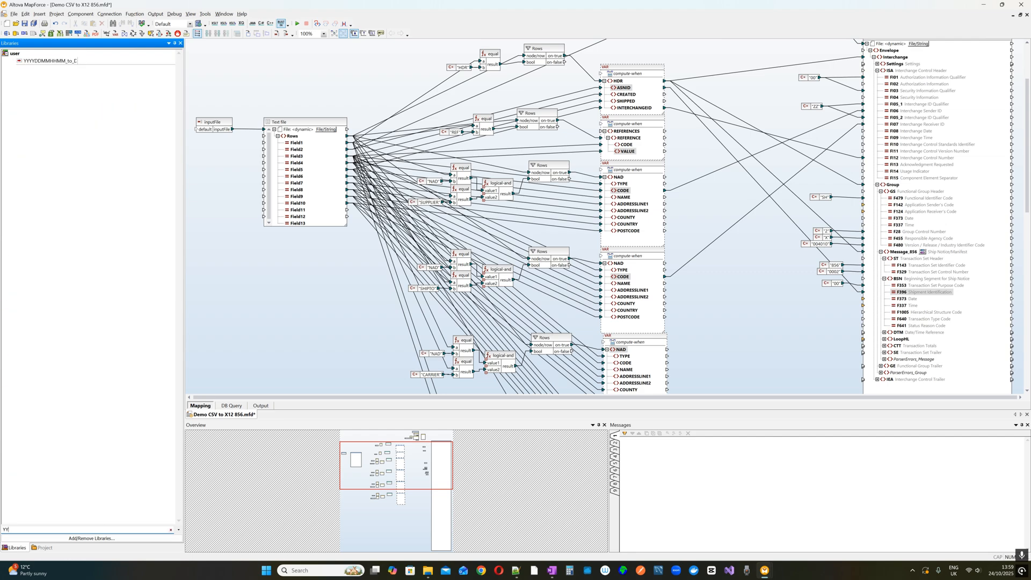
drag(48, 61, 789, 325)
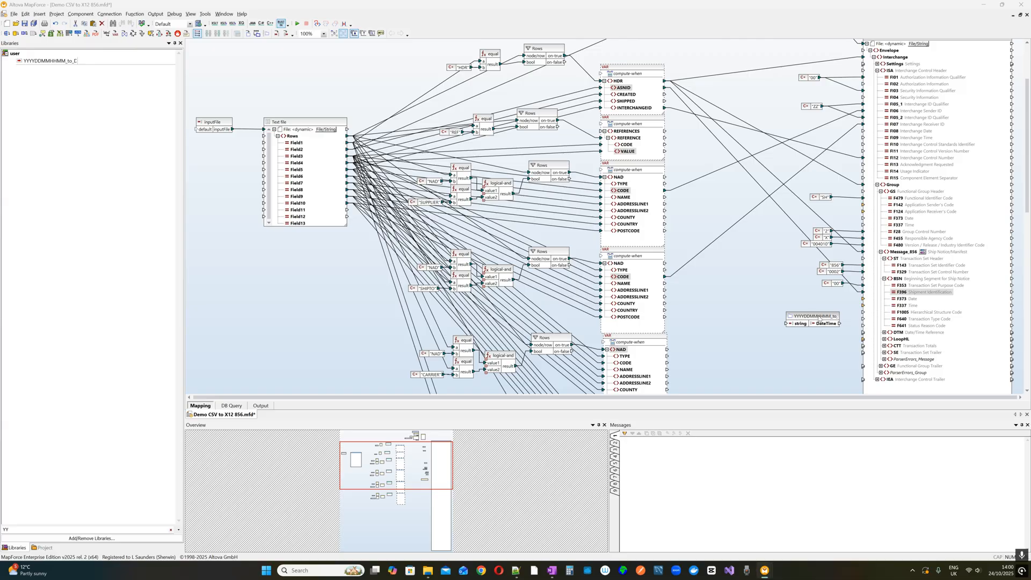
drag(819, 316, 811, 308)
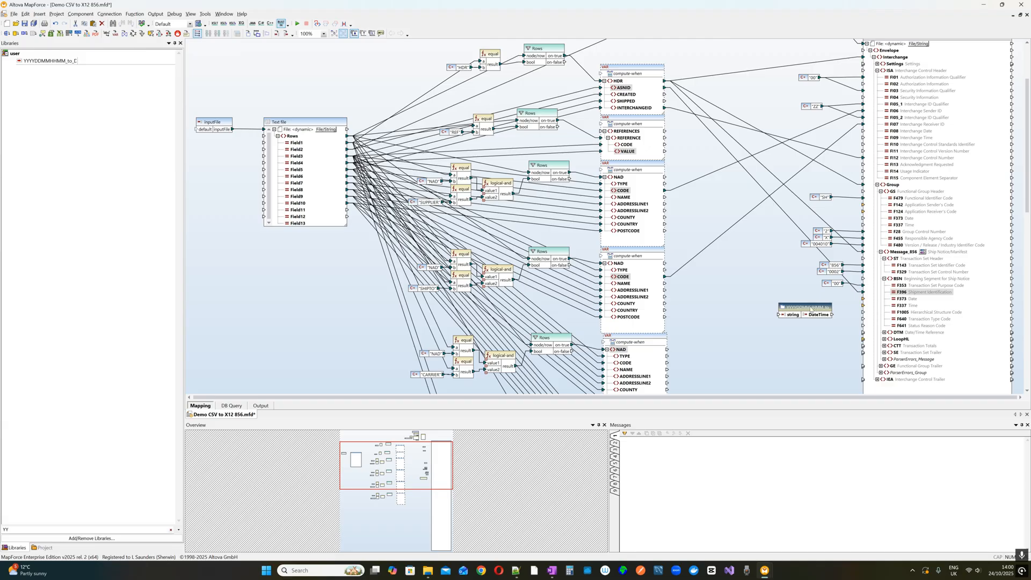
drag(812, 312, 801, 310)
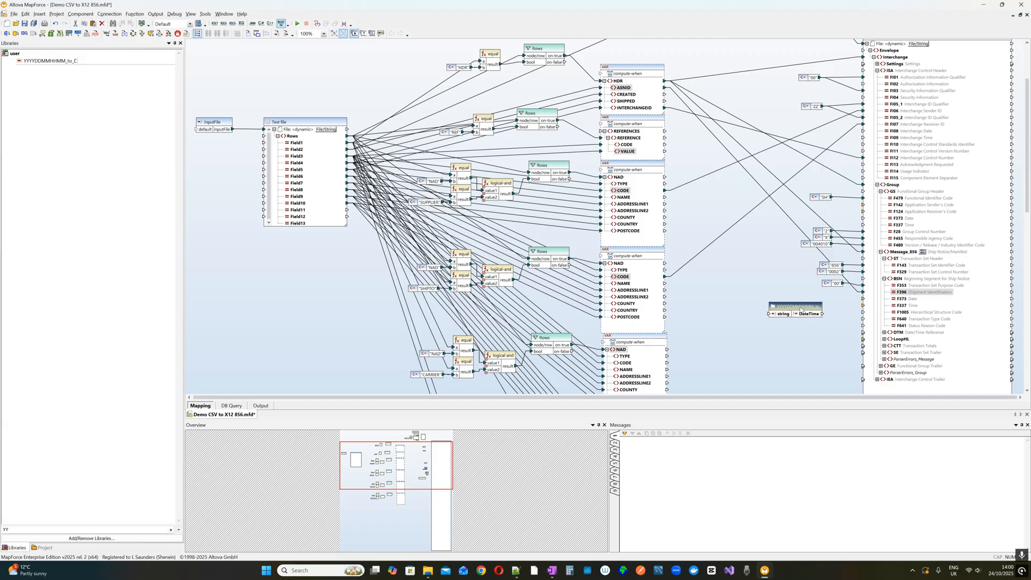
click(402, 67)
drag(398, 56, 568, 149)
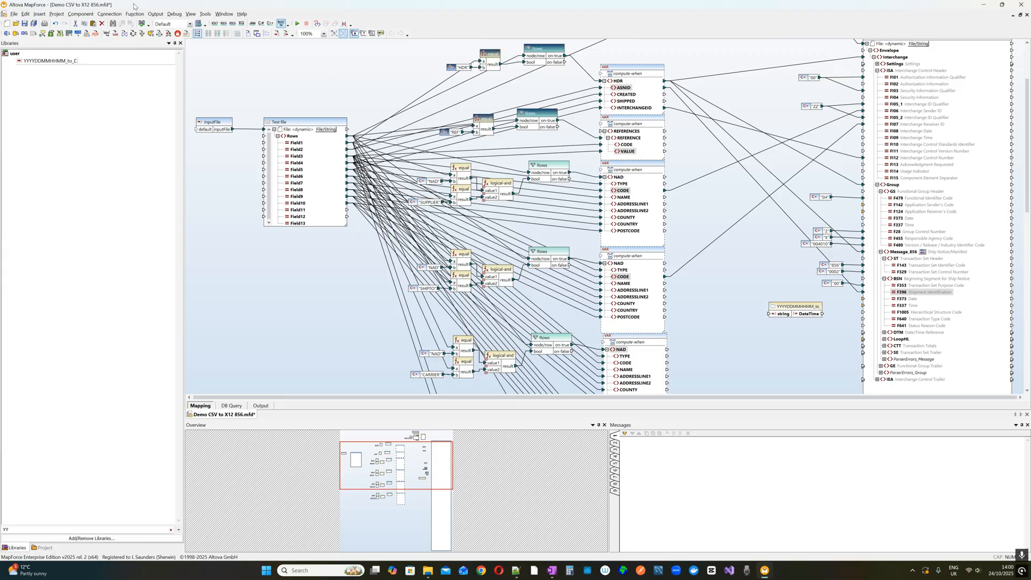
click(131, 14)
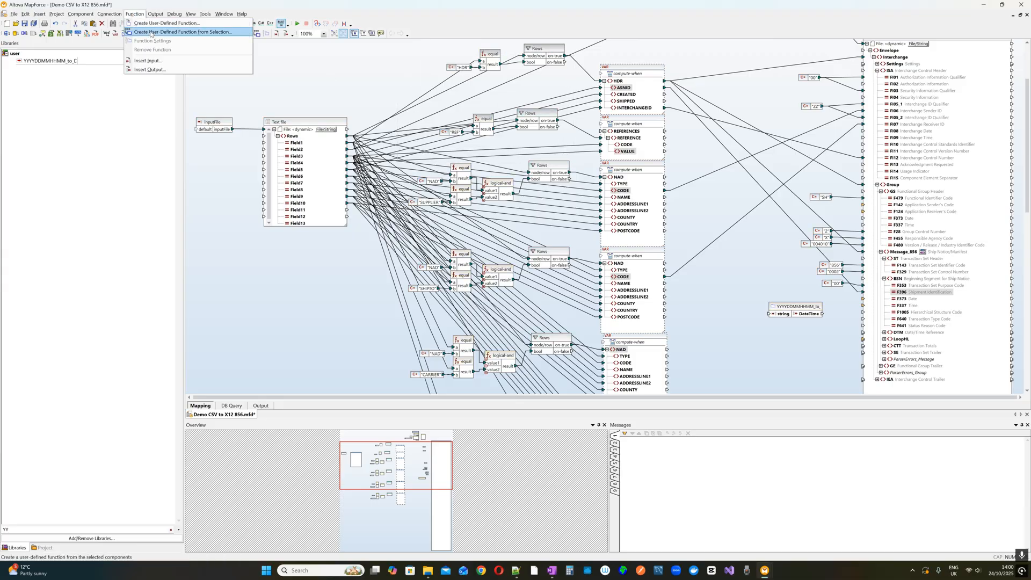
click(699, 288)
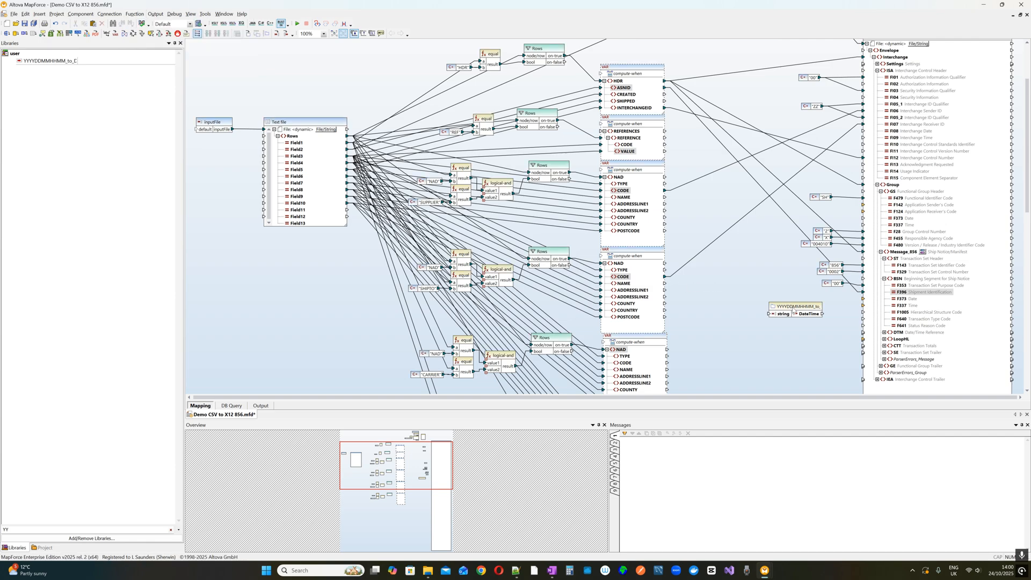
Inspect the internal mapping of the YYYYDDMMHHMM_to_DateTime function and return to the main mapping.
double_click(794, 309)
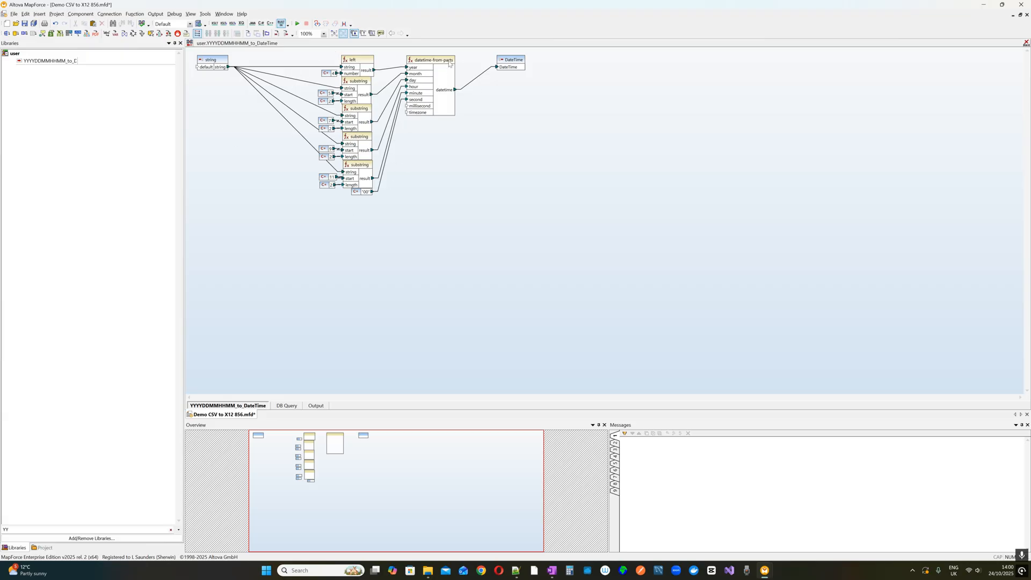
click(188, 45)
scroll(744, 273, up, 4)
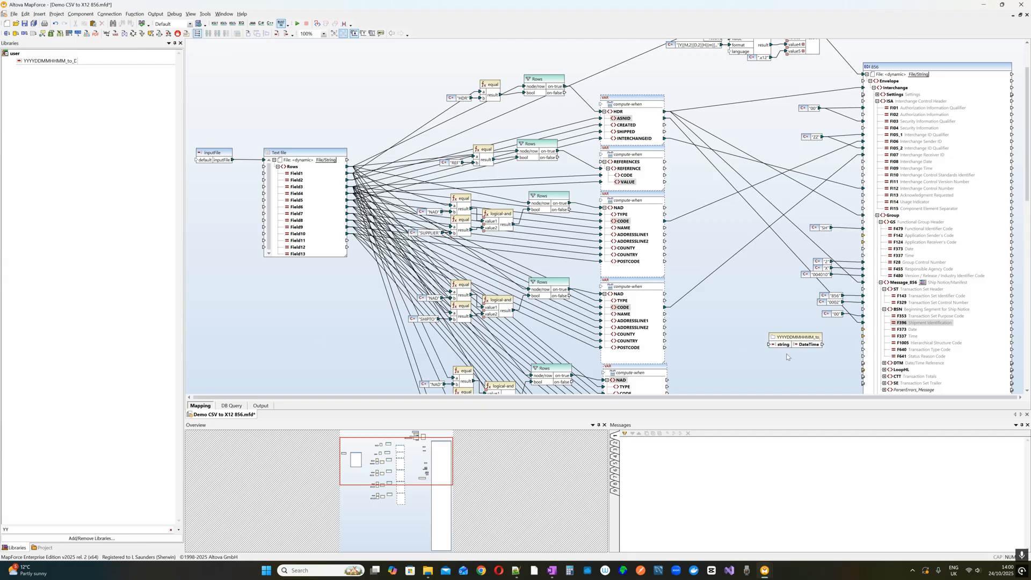
Connect HDR CREATED to the date function's string input and check the sample CSV data in the Text file component's settings.
drag(627, 126, 772, 344)
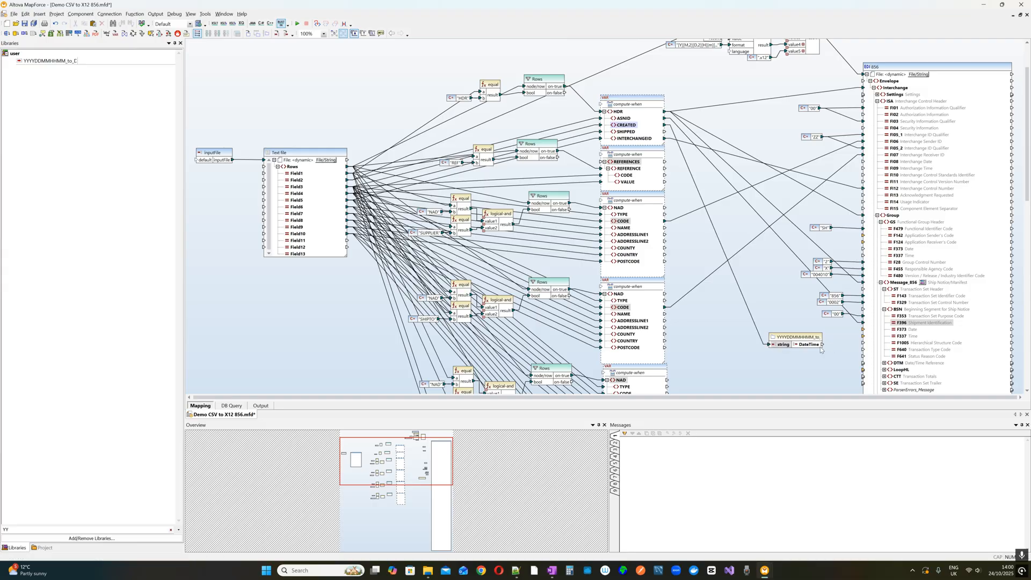
double_click(294, 163)
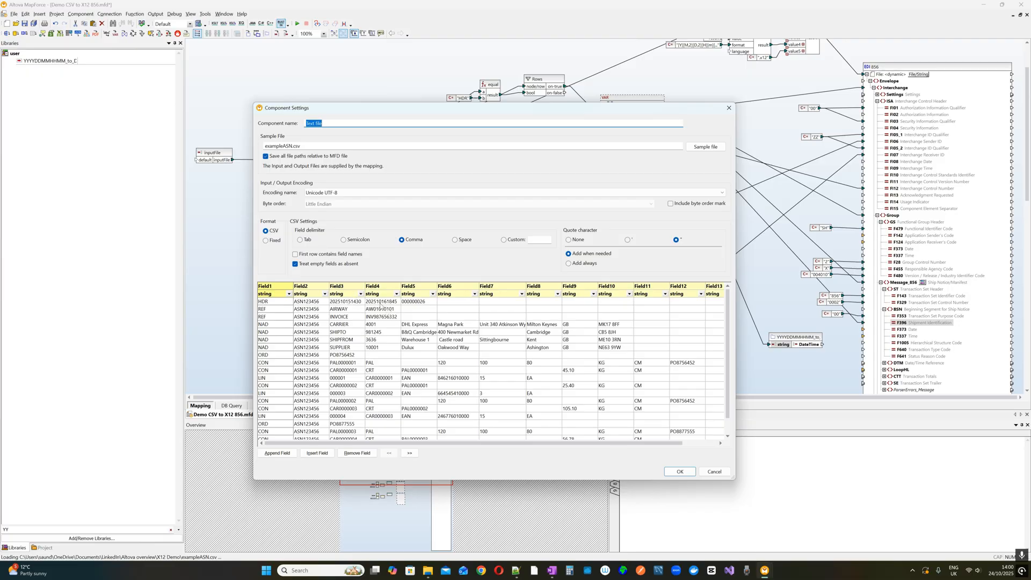
click(729, 108)
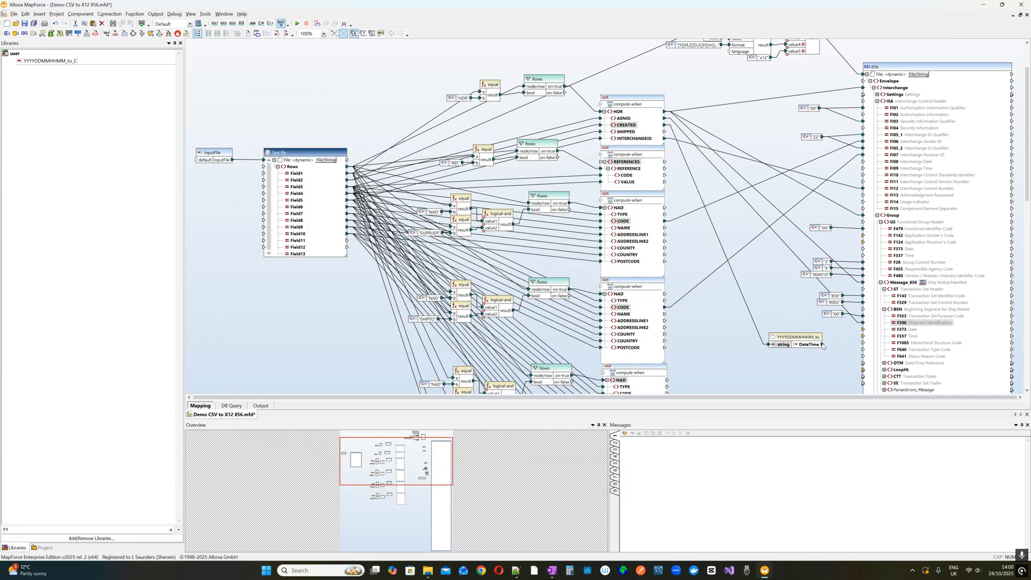
Connect the function's DateTime output to BSN F373 Date and F337 Time, move the function closer to the target, and save the mapping.
drag(822, 345, 877, 335)
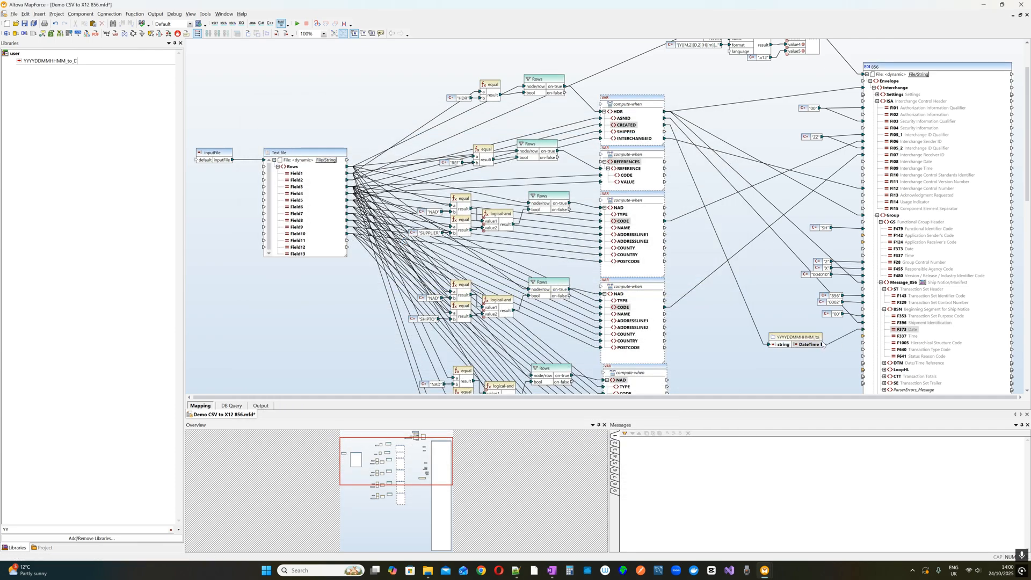
drag(812, 338, 832, 327)
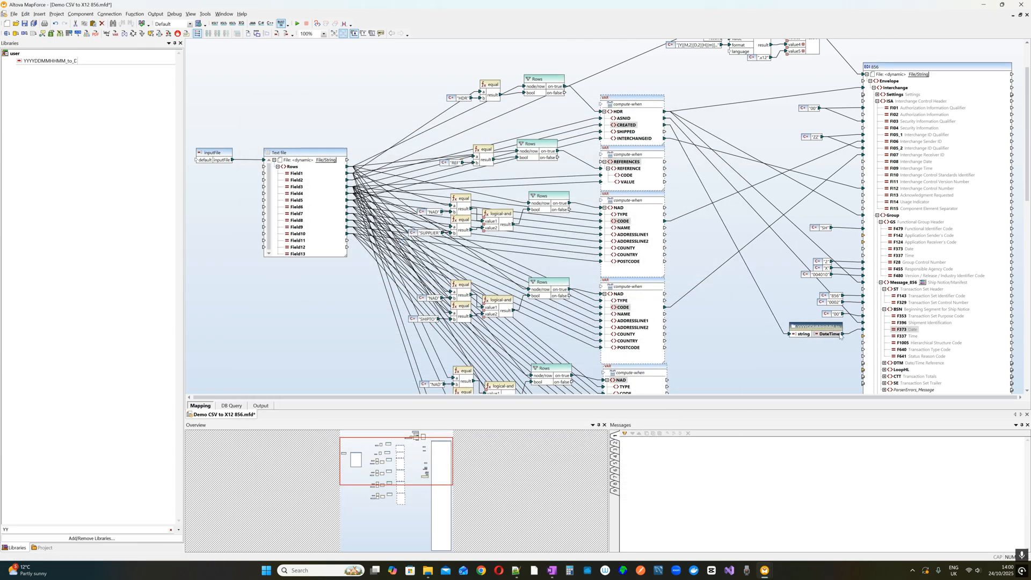
click(871, 337)
click(845, 337)
drag(845, 335, 863, 336)
click(844, 336)
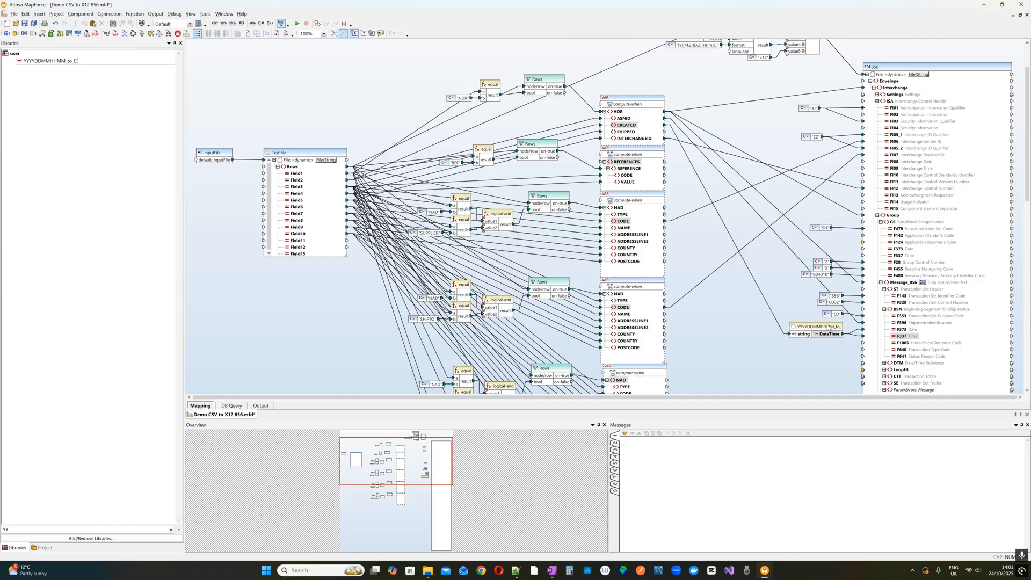
scroll(797, 234, down, 3)
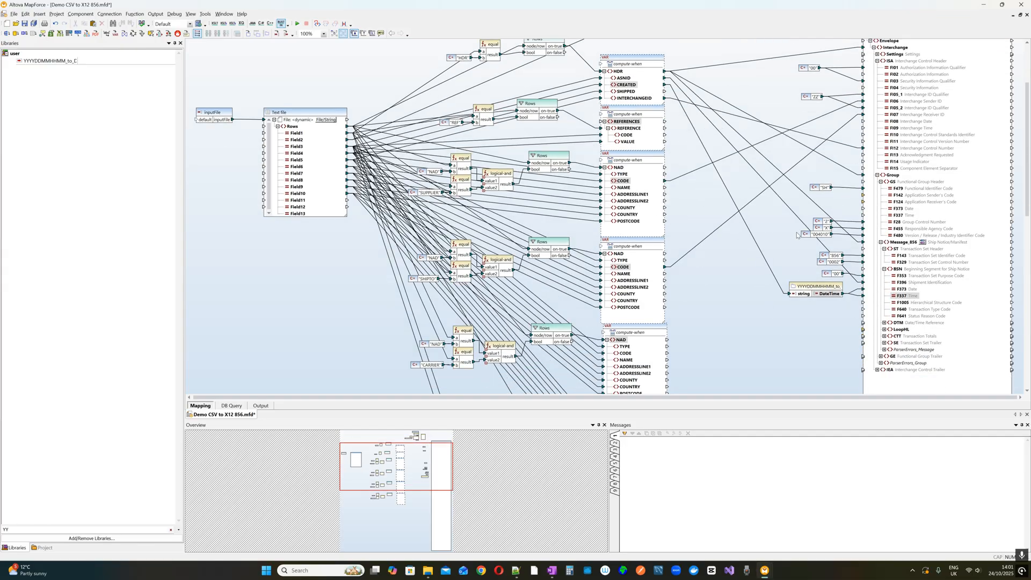
key(ctrl+s)
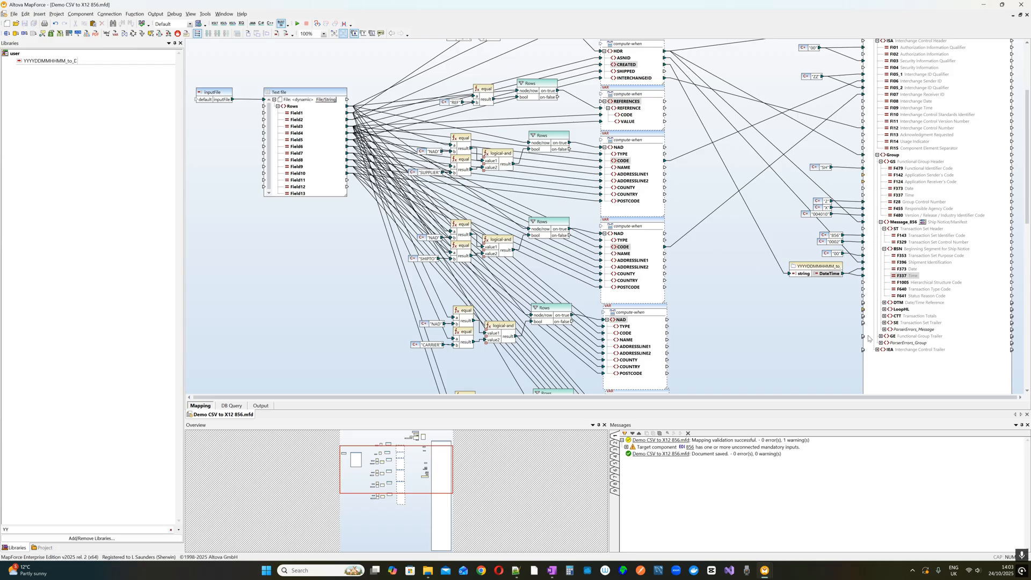
Generate the mapping's output preview and look over the produced X12 856 segments.
scroll(945, 349, up, 5)
scroll(907, 314, down, 5)
click(262, 406)
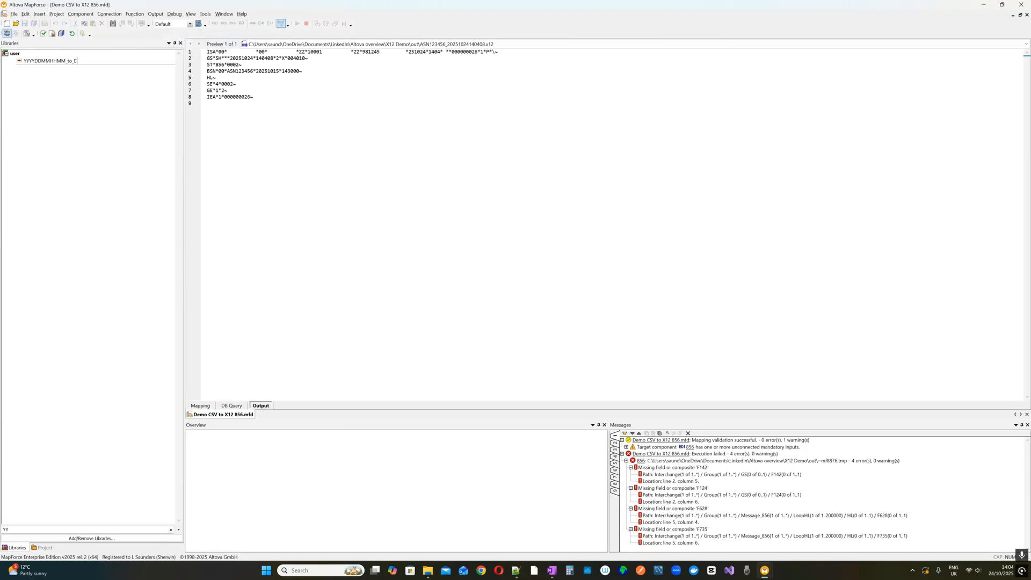
drag(206, 52, 261, 97)
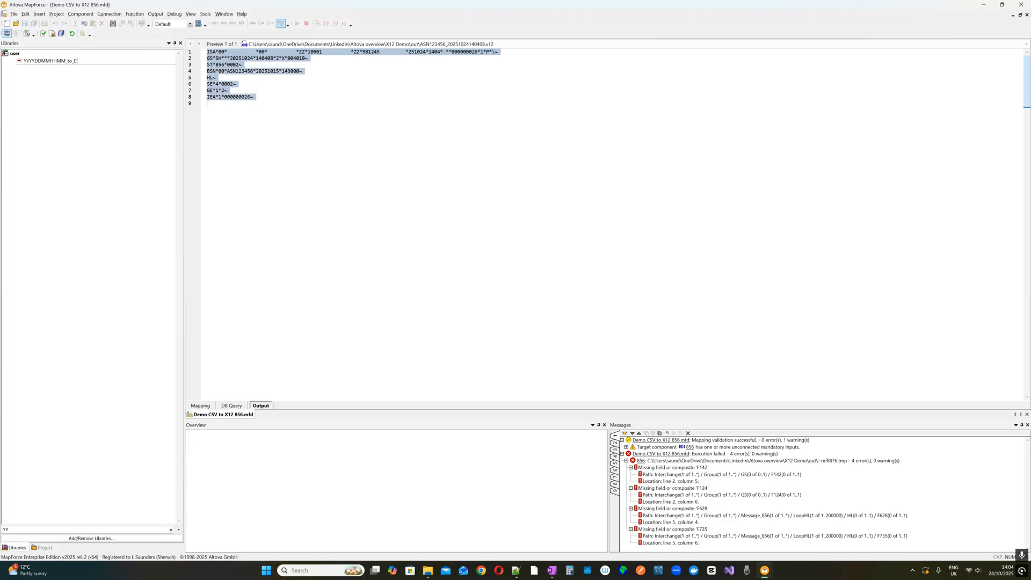
Enlarge the output text and examine the HL segment between BSN and SE.
click(222, 77)
drag(216, 78, 210, 78)
scroll(343, 108, up, 5)
click(258, 116)
drag(257, 116, 218, 116)
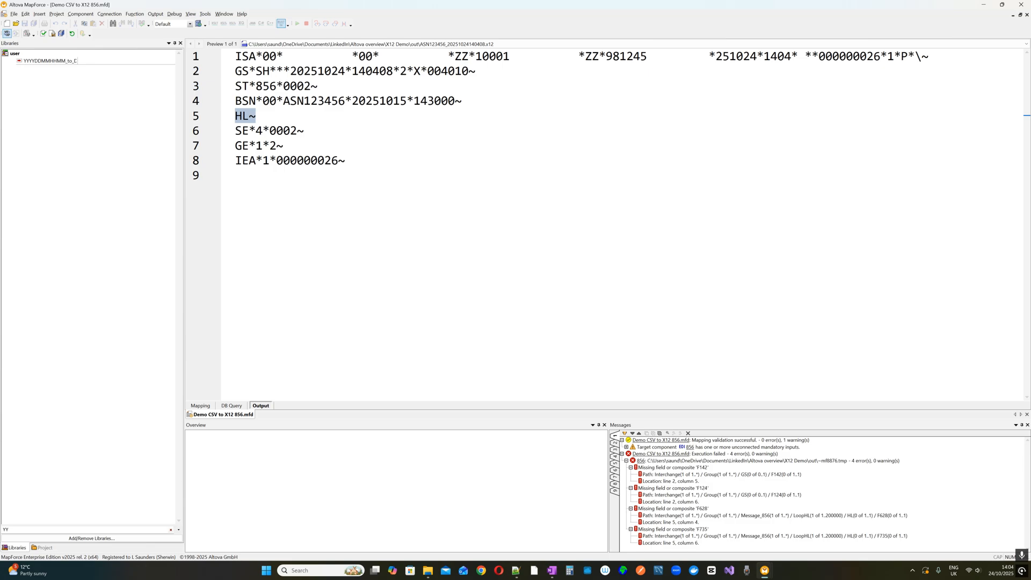
key(alt+Tab)
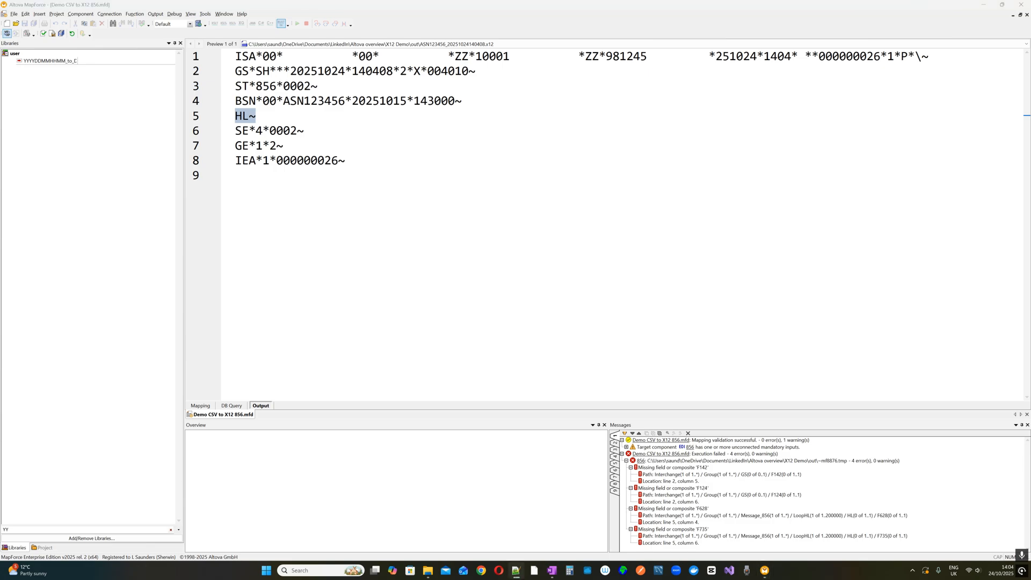
key(alt+Tab)
click(345, 161)
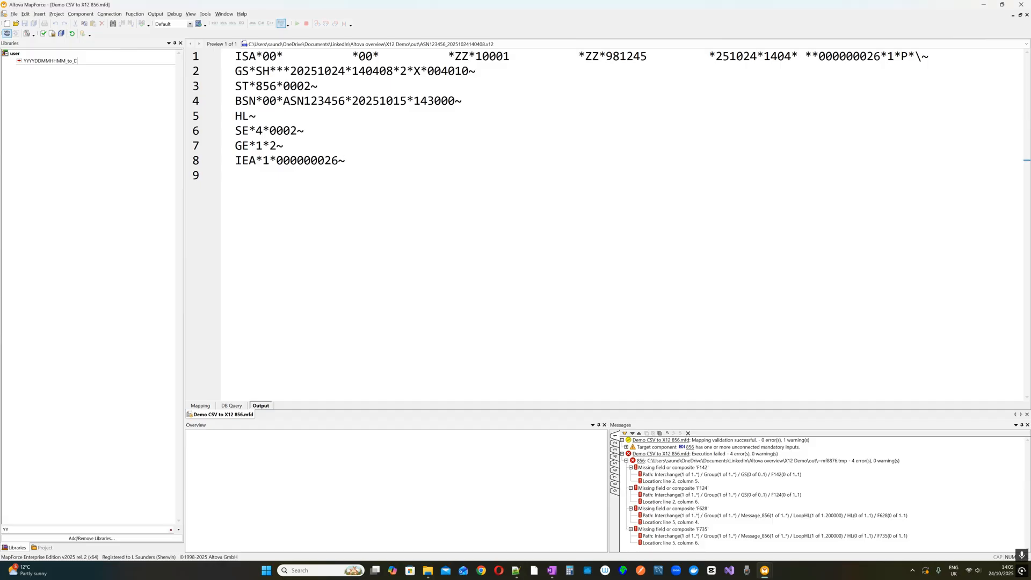
drag(256, 116, 235, 116)
Return to the mapping and open the Text file component's settings to review the record types in the sample CSV.
click(200, 406)
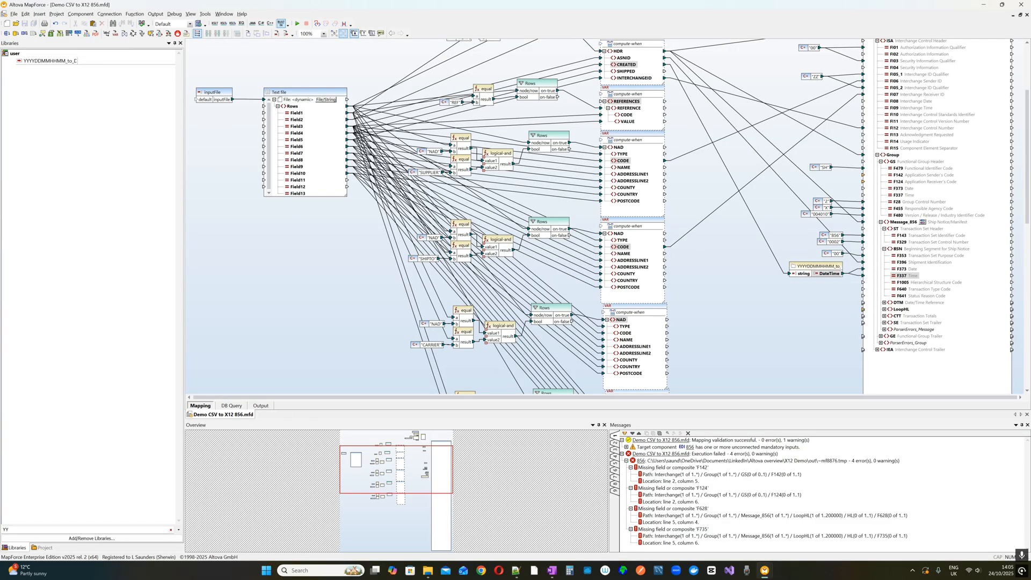
scroll(455, 204, up, 3)
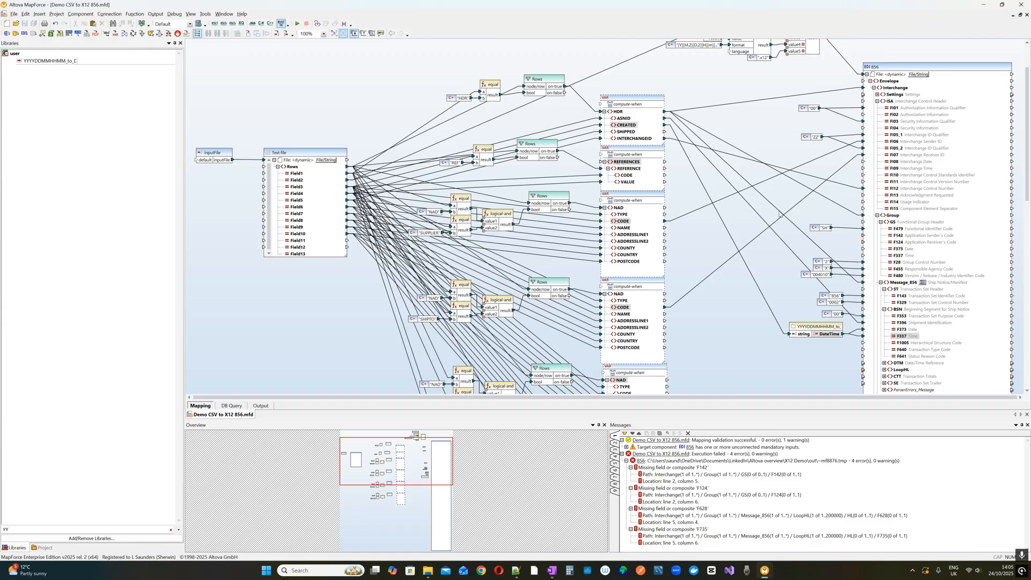
scroll(779, 214, down, 2)
scroll(778, 211, down, 2)
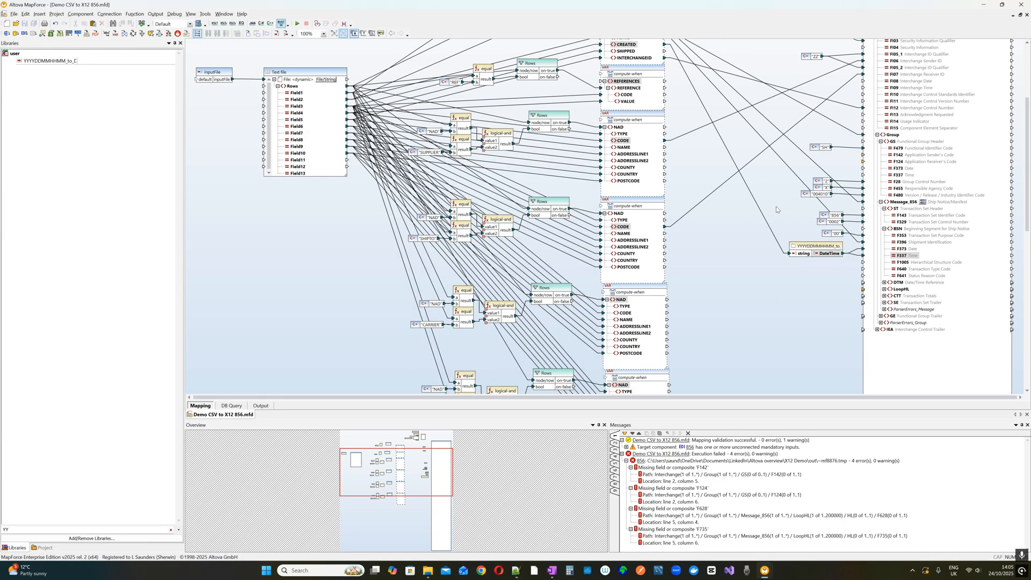
scroll(310, 139, up, 4)
double_click(313, 153)
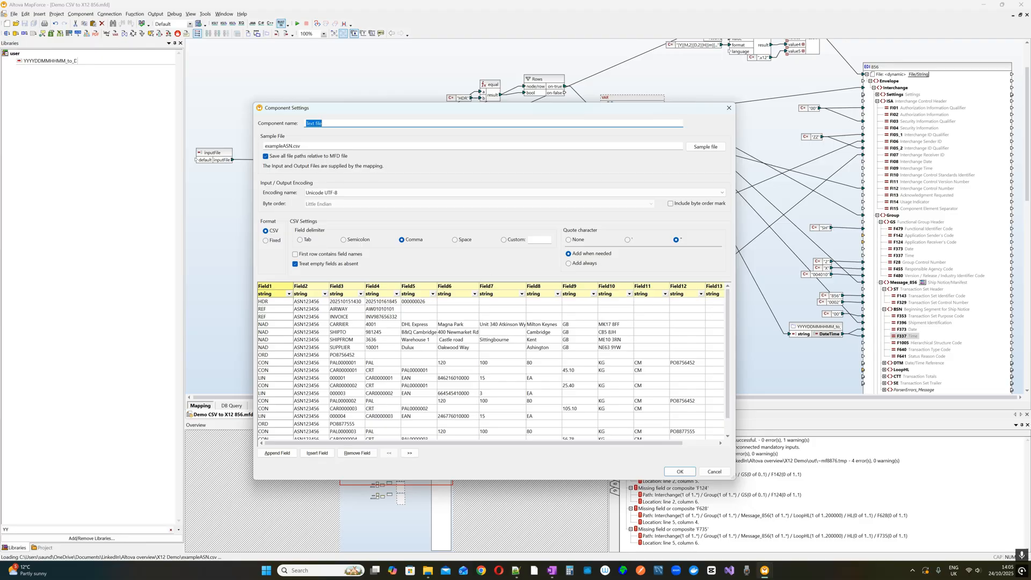
Switch to the blank Notepad++ document, shrink its window and place it so the sample CSV rows stay readable.
key(alt+Tab)
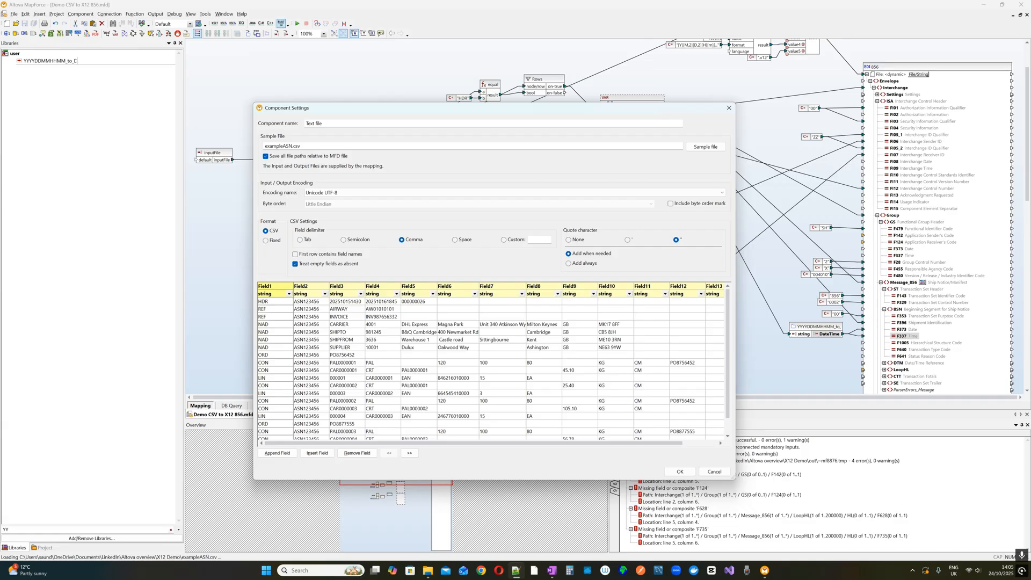
drag(0, 145, 175, 146)
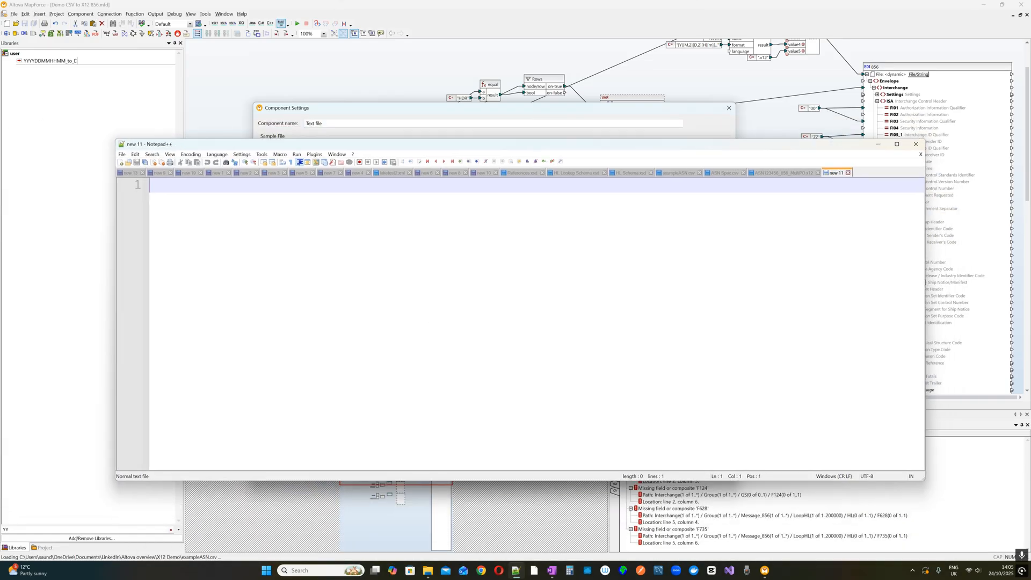
drag(924, 479, 512, 356)
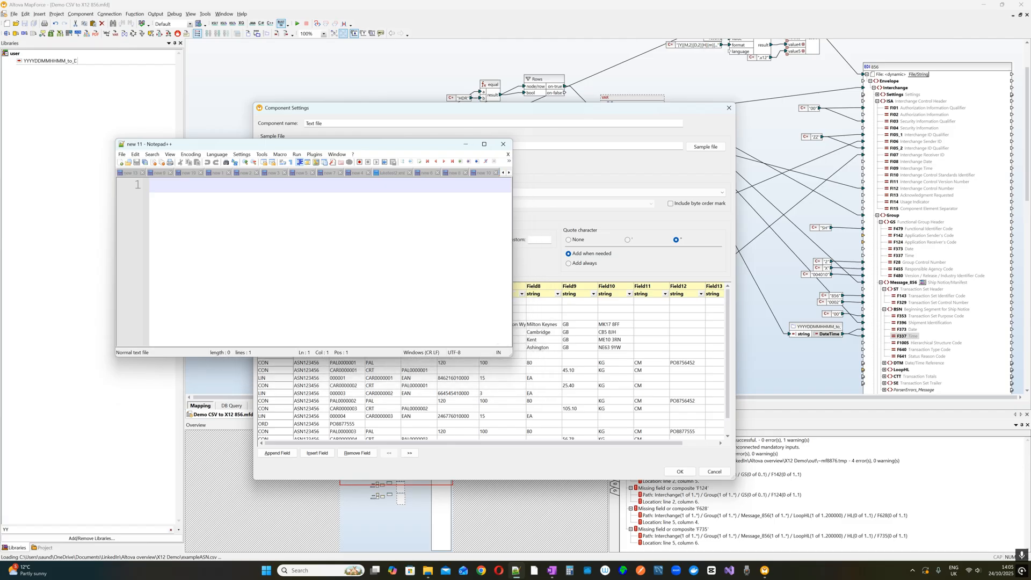
drag(353, 145, 695, 63)
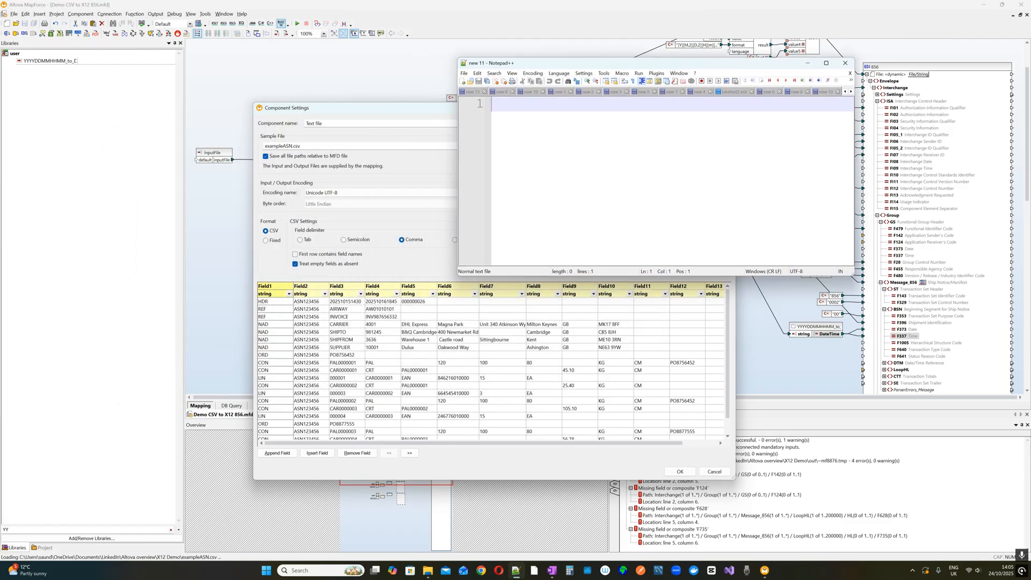
Write an outline of the HL levels on four lines: HL Shipment, HL ORD, HL PAL and HL CRT - LIN.
text(HL Shipment)
key(Return)
text(HL)
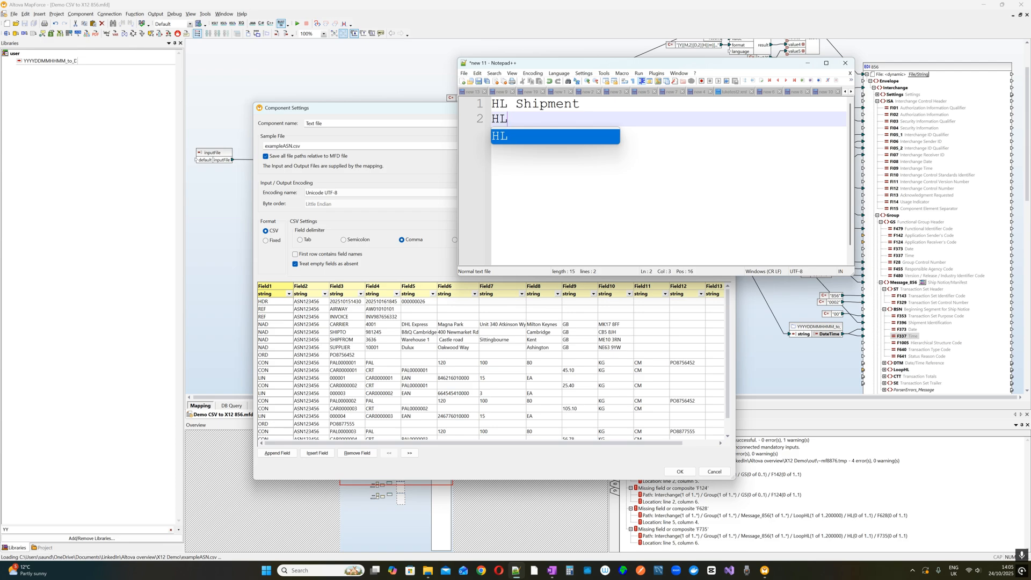
text( ORD)
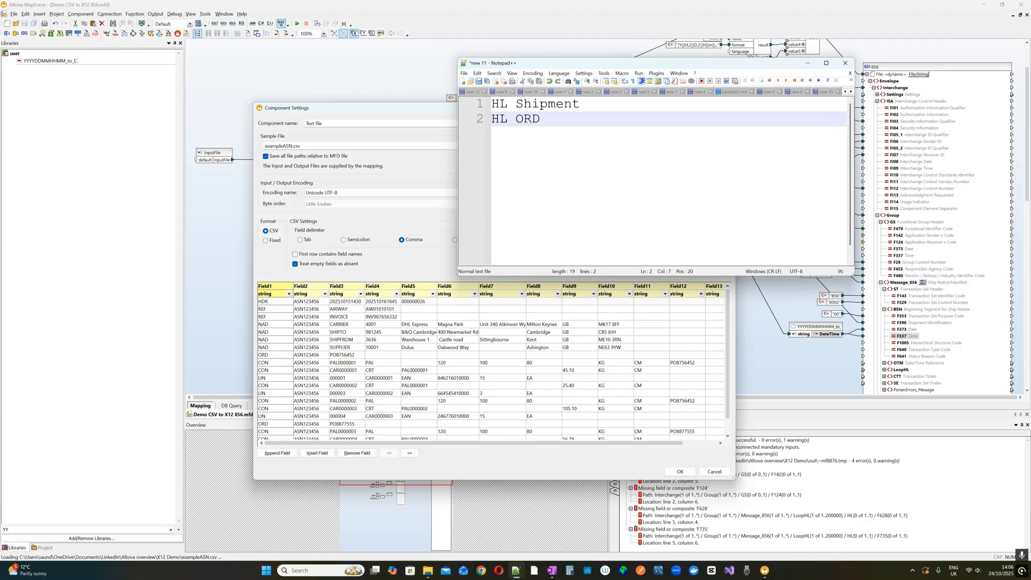
key(Return)
text(HL)
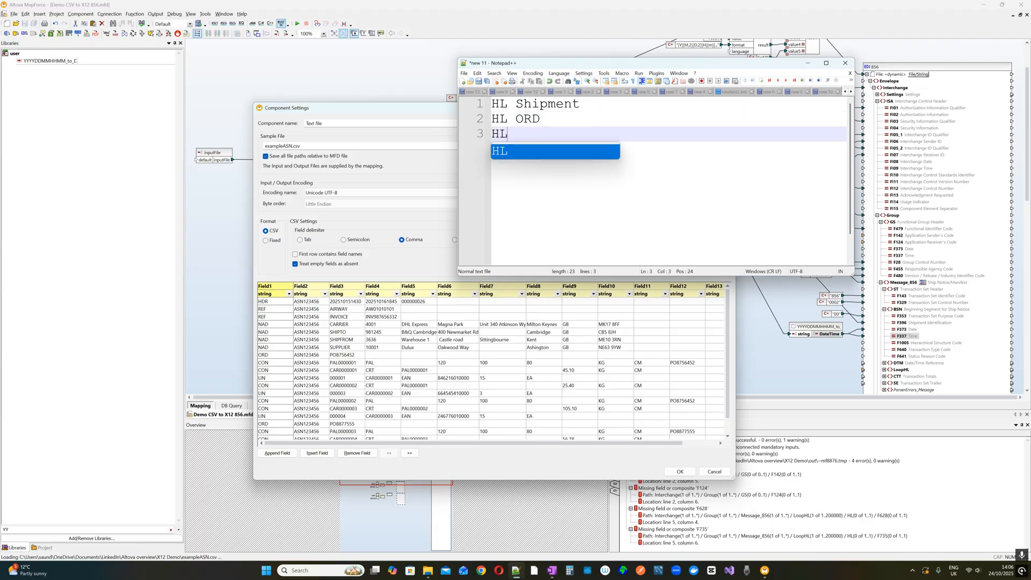
text( PAL)
key(Return)
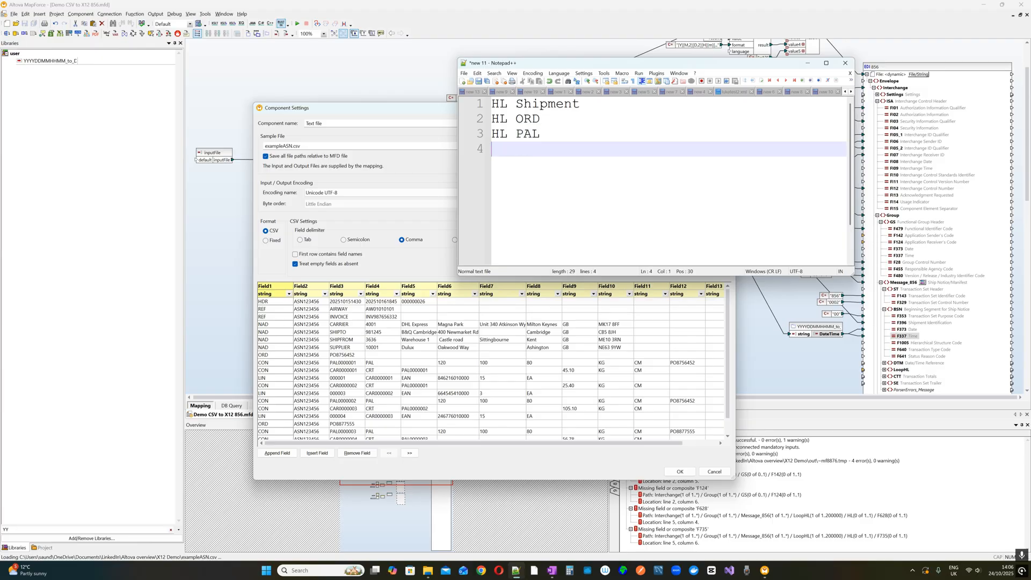
text(HL CRT	- LIN)
key(Return)
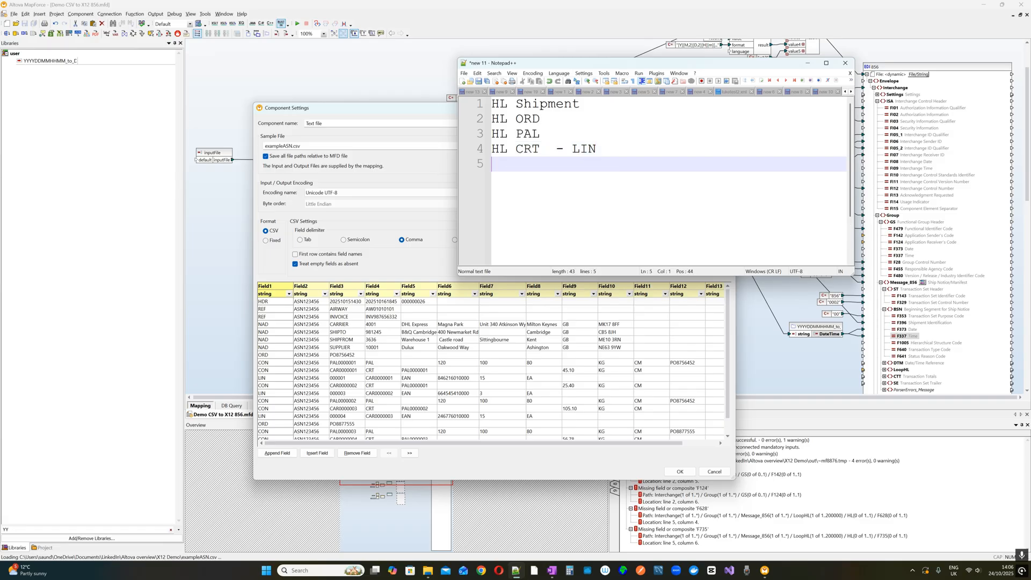
Extend the outline by copying lines: a second HL CRT - LIN, followed by another HL PAL with its own HL CRT - LIN.
drag(543, 67, 505, 128)
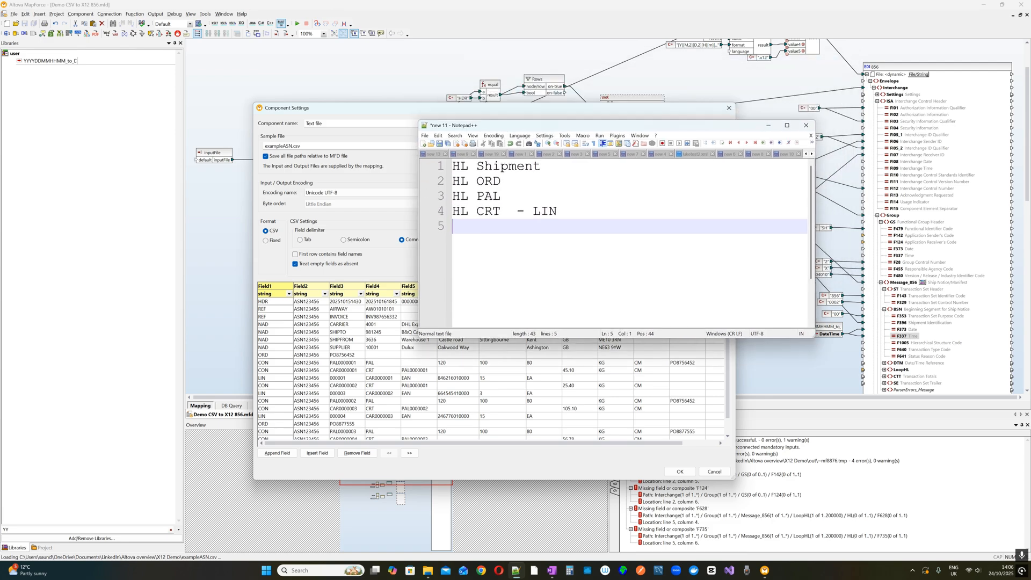
drag(502, 197, 452, 196)
key(ctrl+c)
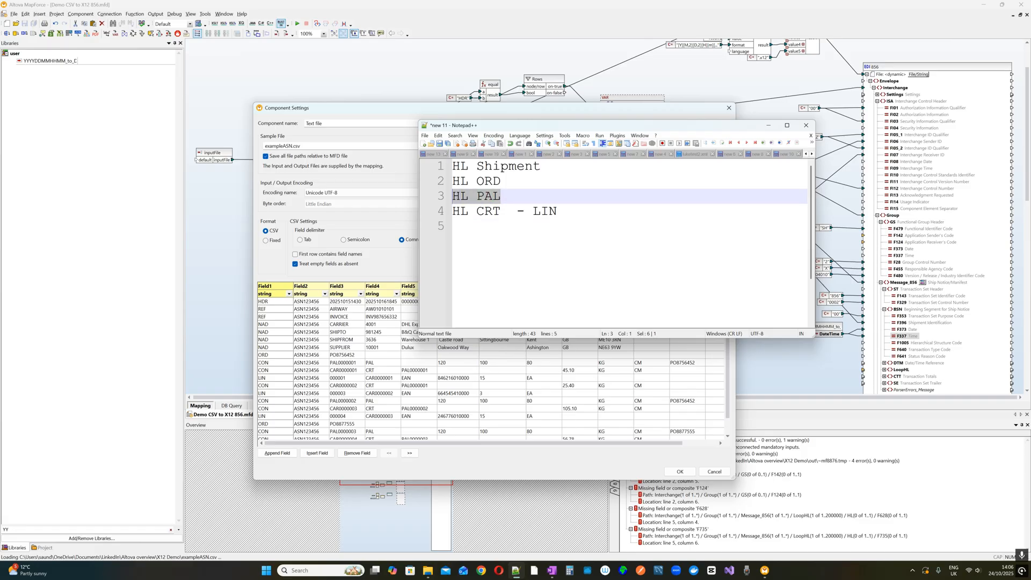
click(503, 197)
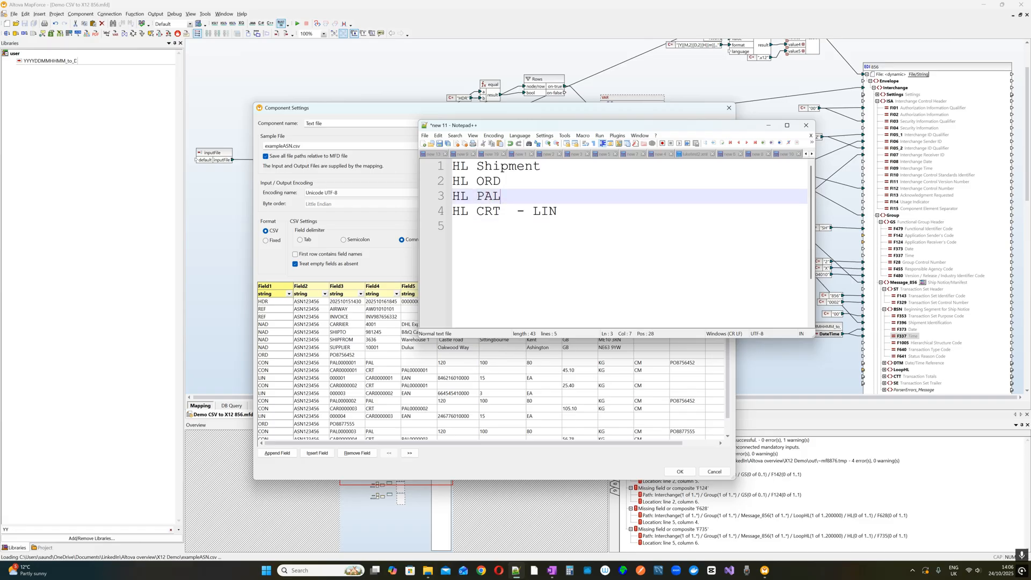
key(Down)
key(Down)
key(Return)
key(ctrl+v)
drag(559, 211, 452, 212)
key(ctrl+c)
key(Down)
key(ctrl+v)
key(Down)
key(Return)
key(ctrl+v)
drag(461, 182, 557, 257)
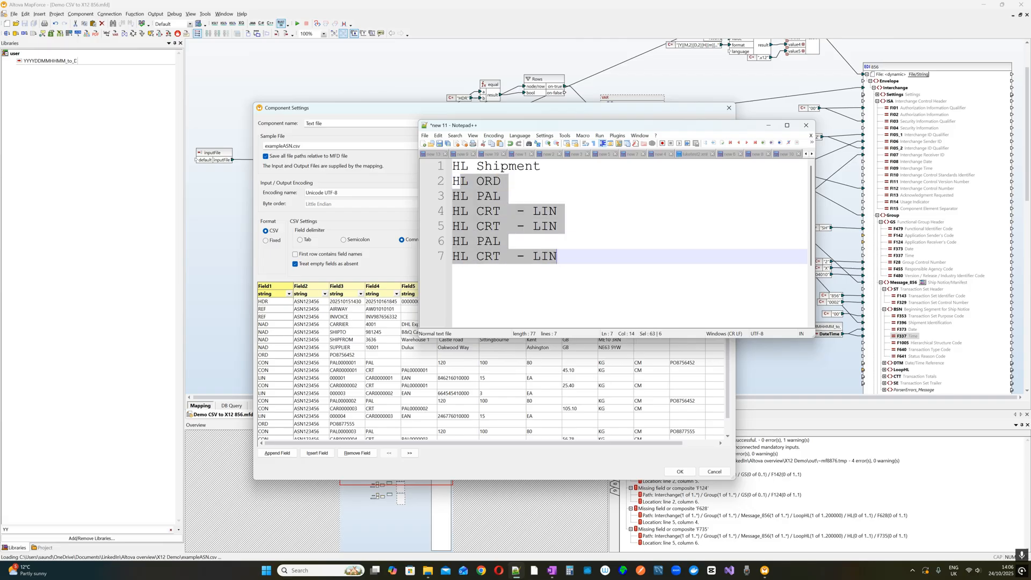
Copy the first HL ORD, HL PAL and HL CRT - LIN block to the end of the outline as the second order.
click(518, 226)
drag(453, 181, 557, 211)
key(ctrl+c)
click(558, 256)
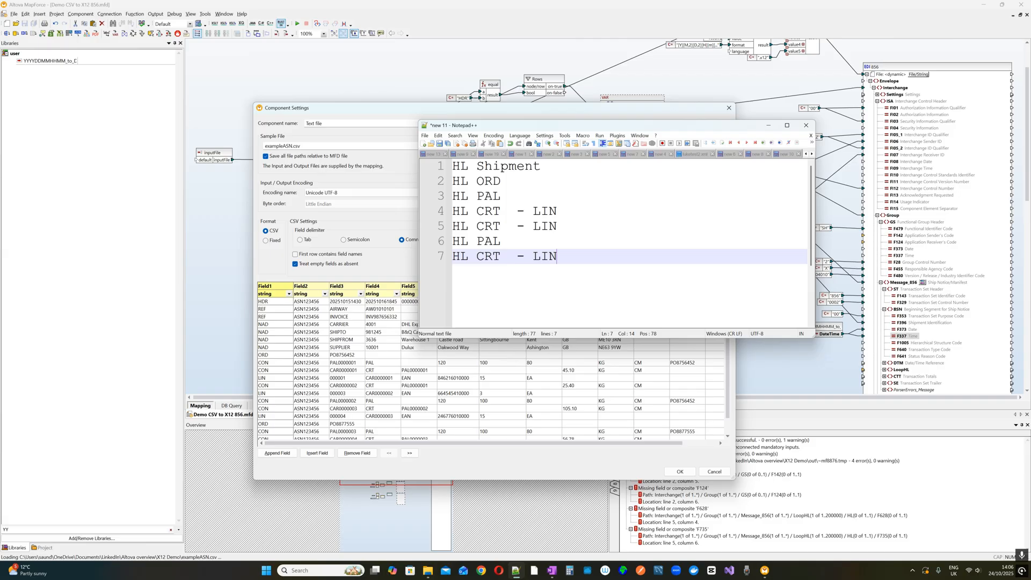
key(Return)
key(ctrl+v)
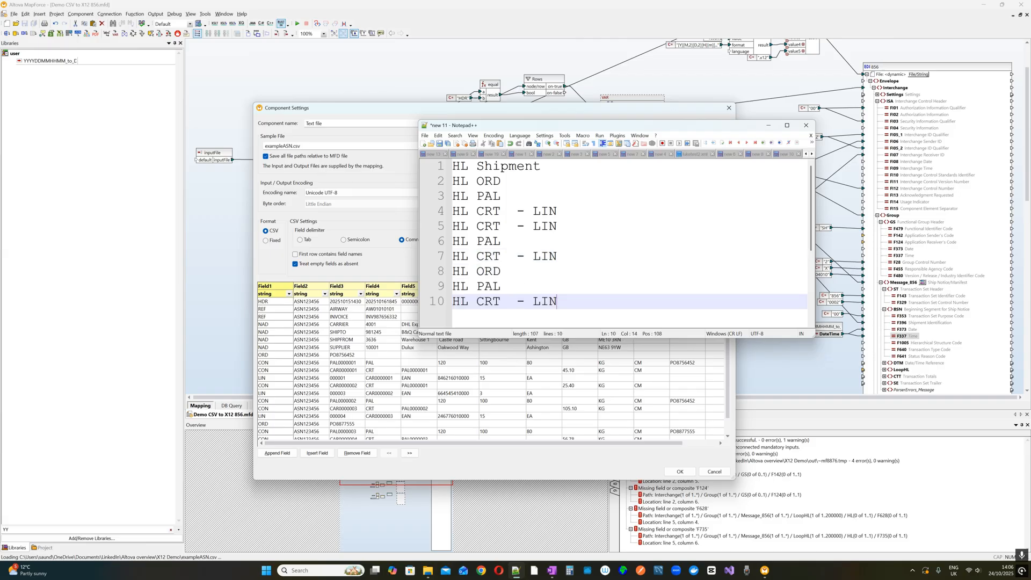
Number the outline's lines in sequence from HL1 to HL10.
click(460, 165)
text(1)
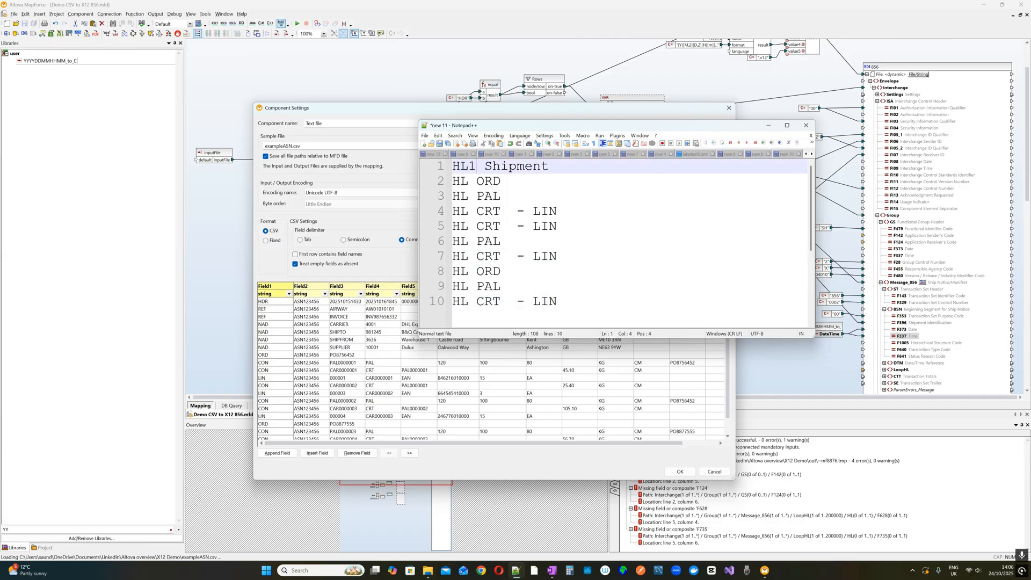
key(Down)
text(2)
key(Down)
text(3)
key(Down)
text(4)
key(Down)
text(5)
key(Down)
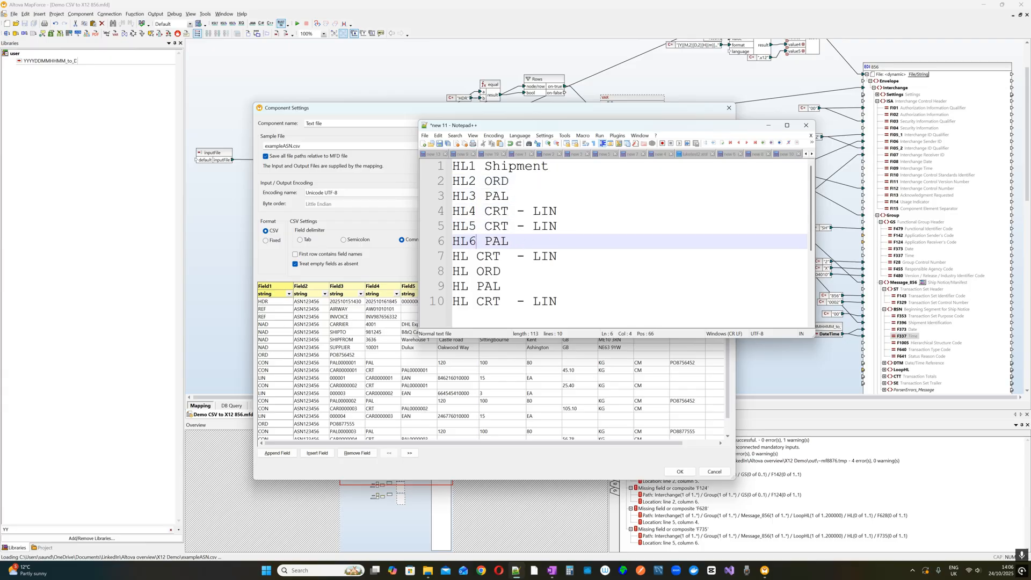
text(6)
key(Down)
text(7)
key(Down)
text(8)
key(Down)
text(9)
key(Down)
text(20)
key(BackSpace)
key(BackSpace)
text(10)
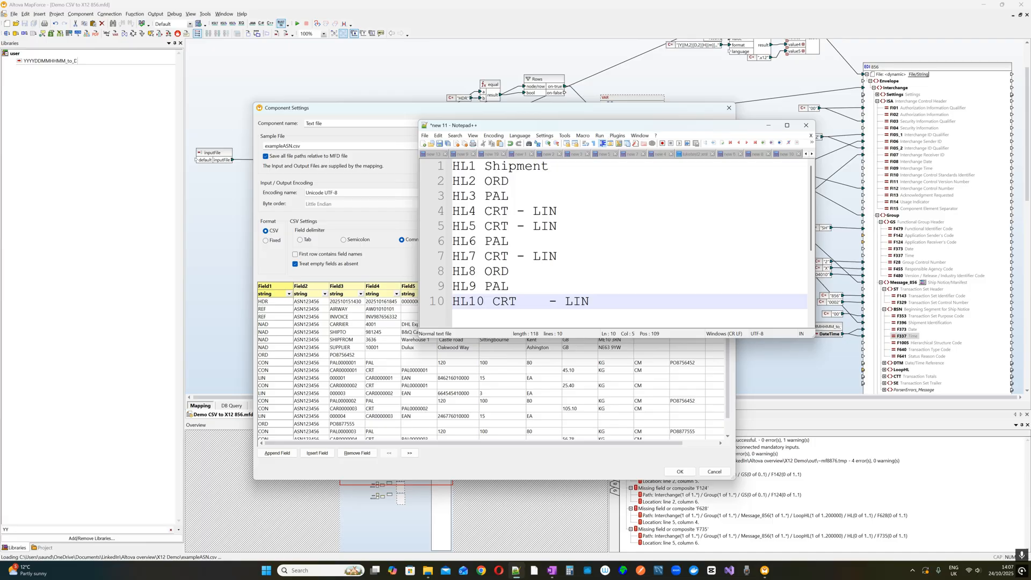
Add parent number 1 to both ORD lines, making them HL2-1 and HL8-1.
drag(510, 182, 453, 182)
drag(452, 196, 510, 195)
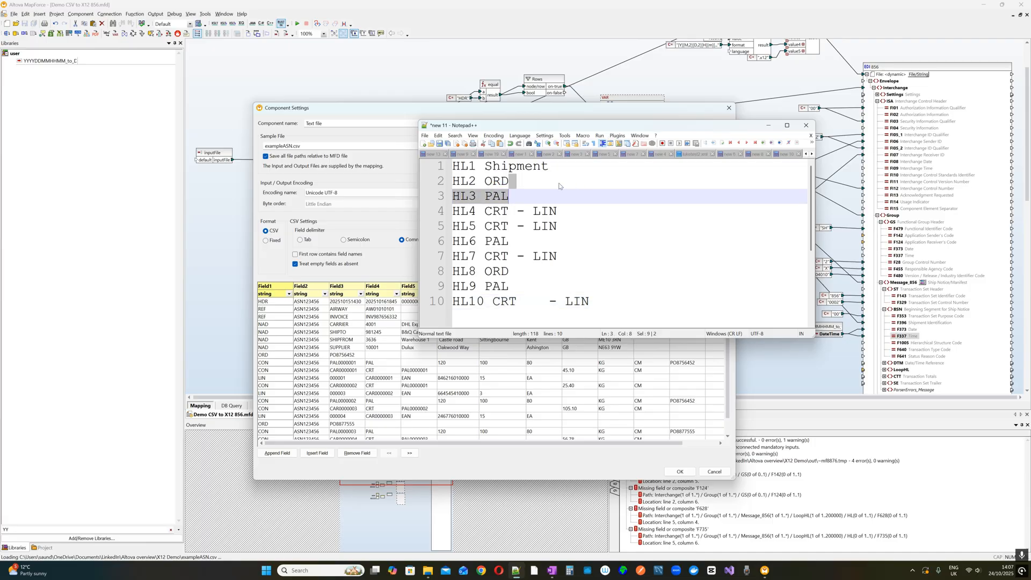
click(562, 185)
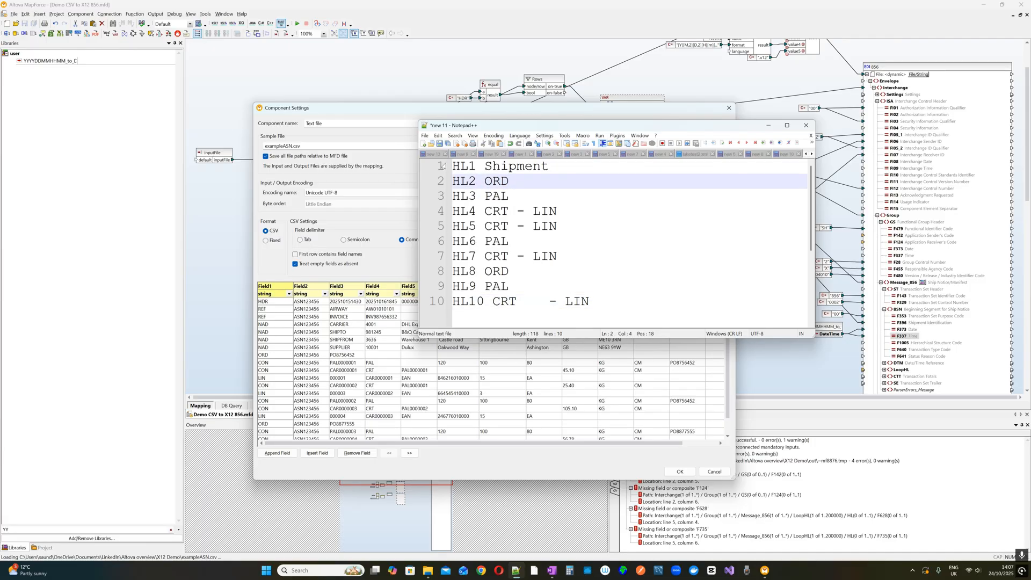
text(-1)
click(476, 271)
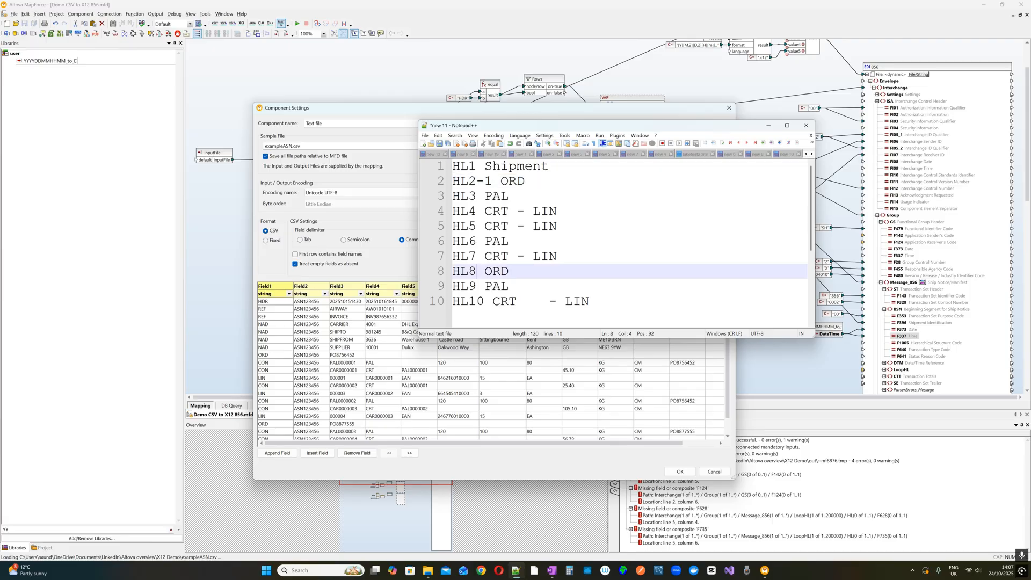
text(-1)
Add parent 2 to the HL3 PAL line and parent 3 to the CRT lines HL4 and HL5.
click(476, 196)
text(-2)
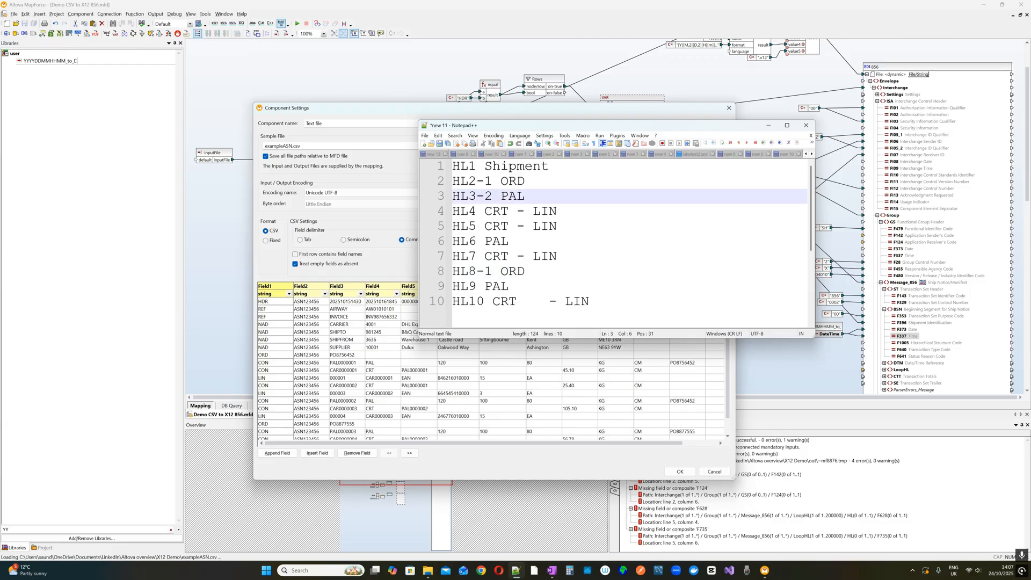
drag(525, 182, 468, 182)
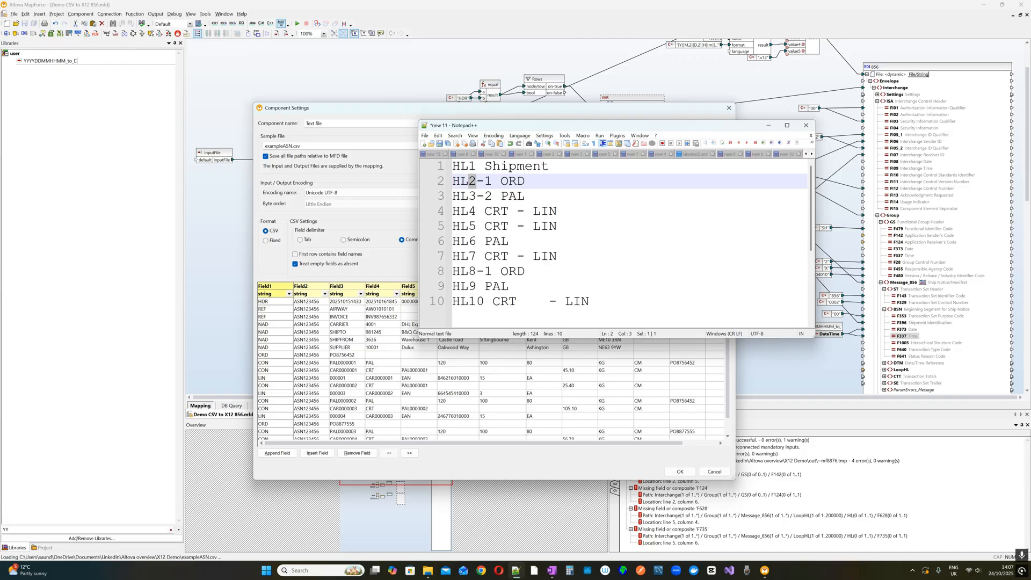
click(476, 211)
text(-3)
key(Down)
text(-3)
drag(592, 226, 453, 196)
click(549, 211)
drag(525, 197, 452, 197)
Add parent 2 to the HL6 PAL line so that it refers to the first order.
click(476, 242)
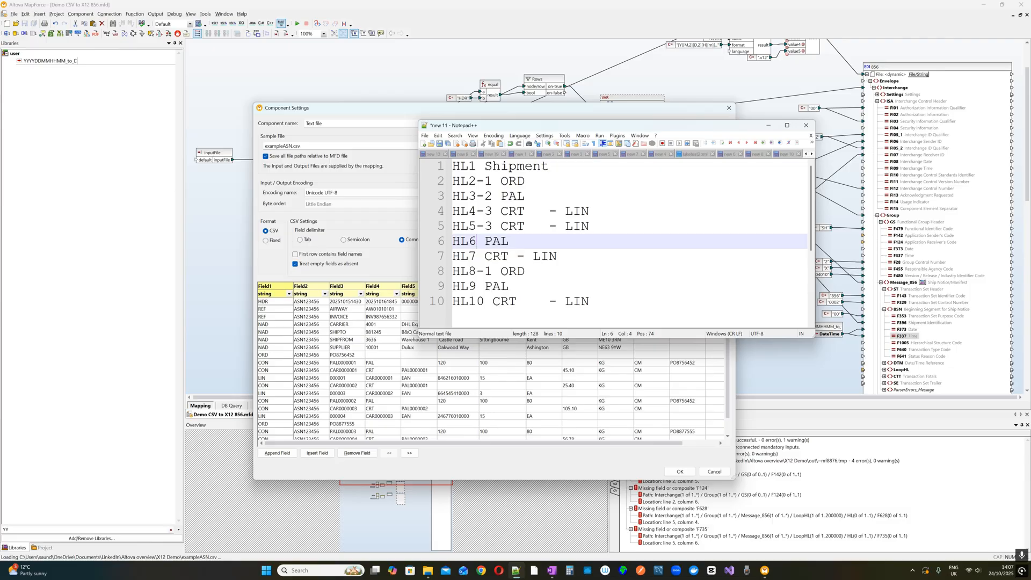
click(590, 226)
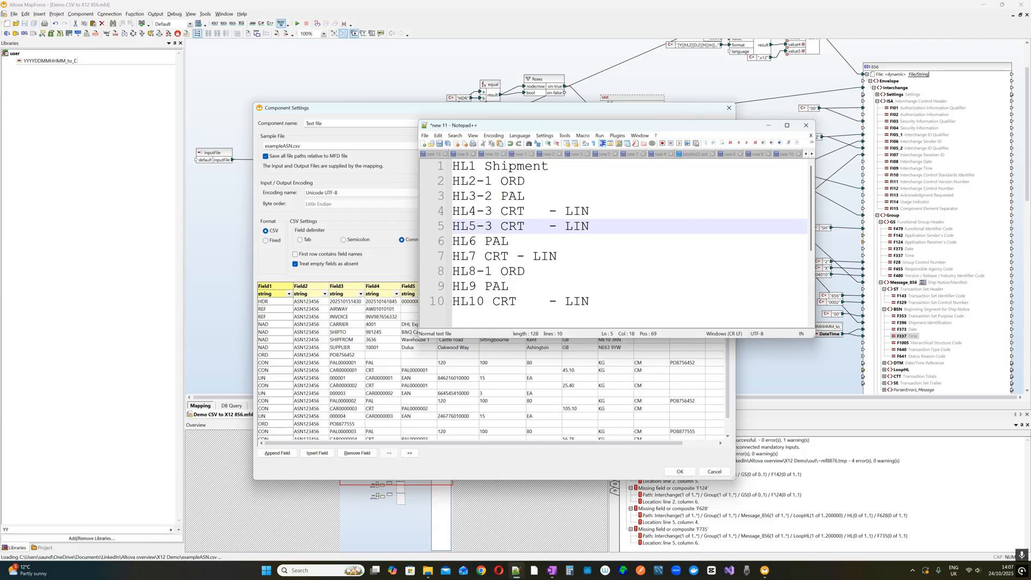
click(476, 241)
text(-)
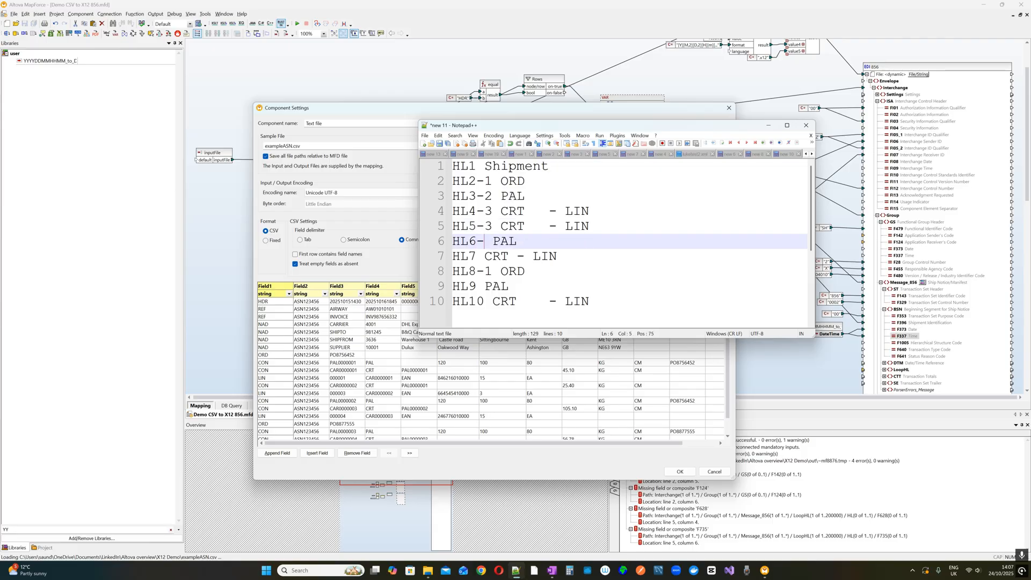
text(2)
drag(526, 182, 453, 181)
drag(476, 242, 485, 242)
drag(525, 181, 508, 181)
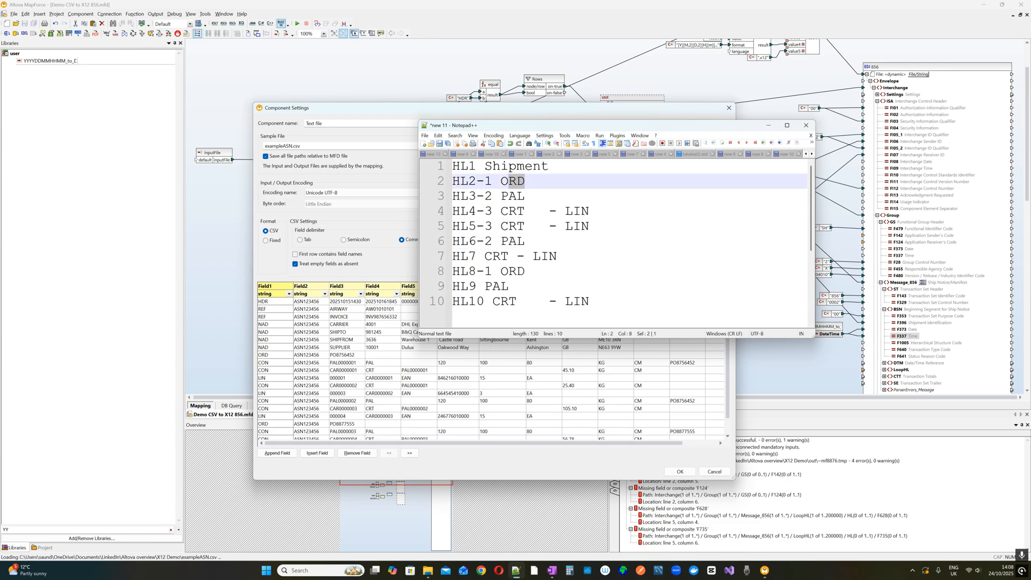
Add the remaining parent numbers to the outline: HL7-6 CRT, HL9-8 PAL and HL10-9 CRT.
click(477, 256)
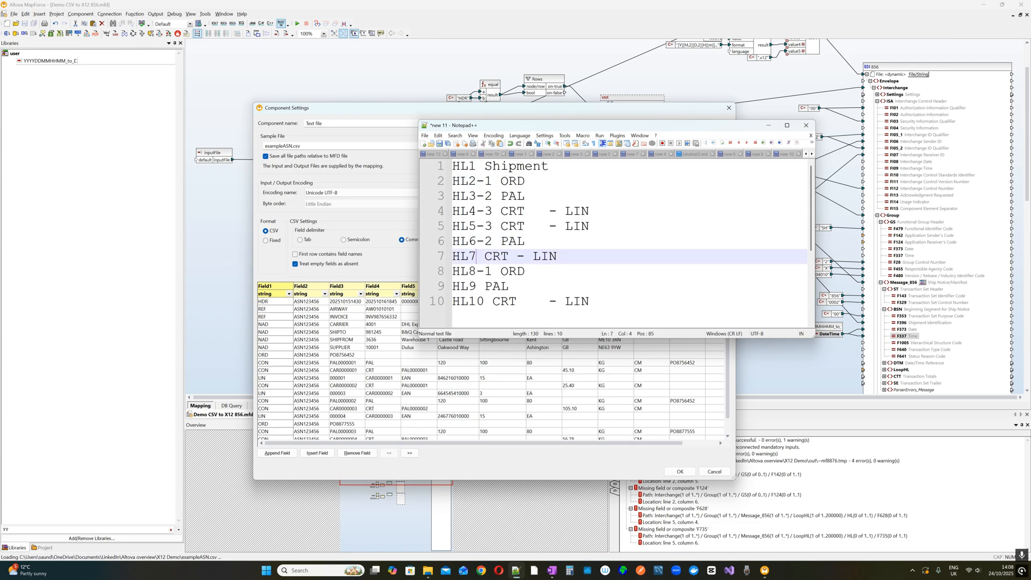
text(-6)
click(476, 286)
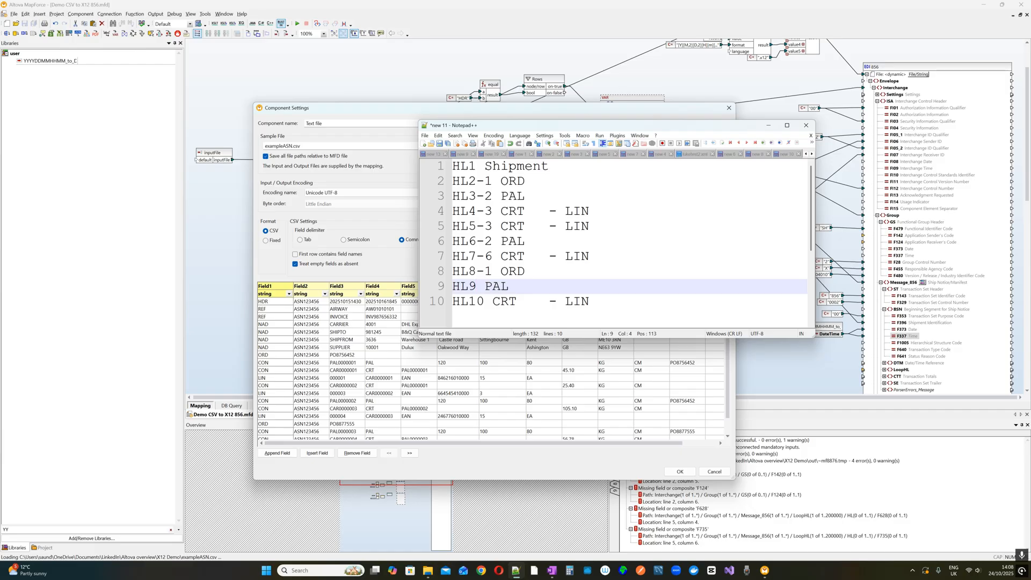
text(-8)
click(485, 302)
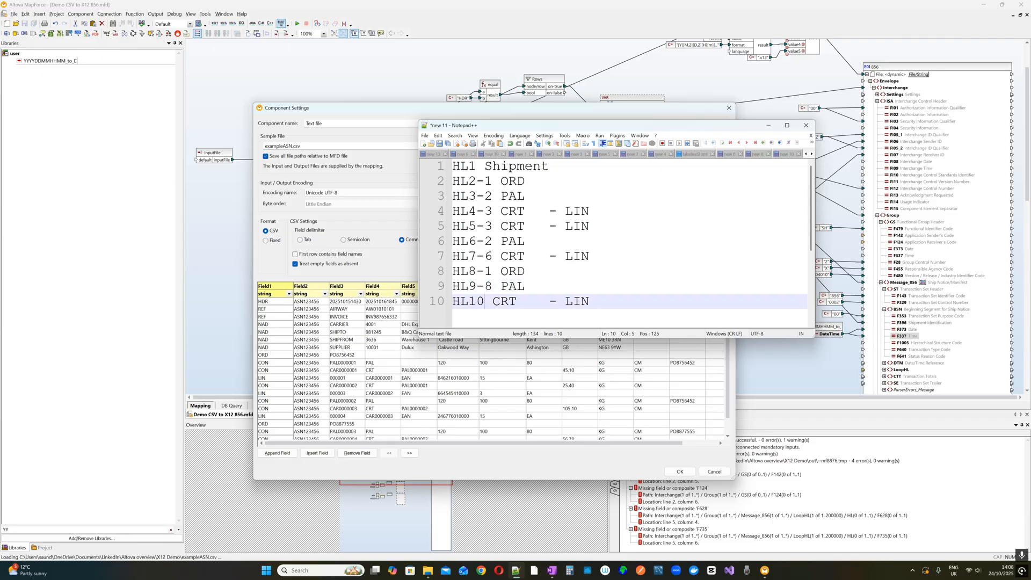
text(-9)
Append "- STATIC!" to the HL1 Shipment line and move the note away to return to MapForce's component settings.
drag(593, 302, 562, 110)
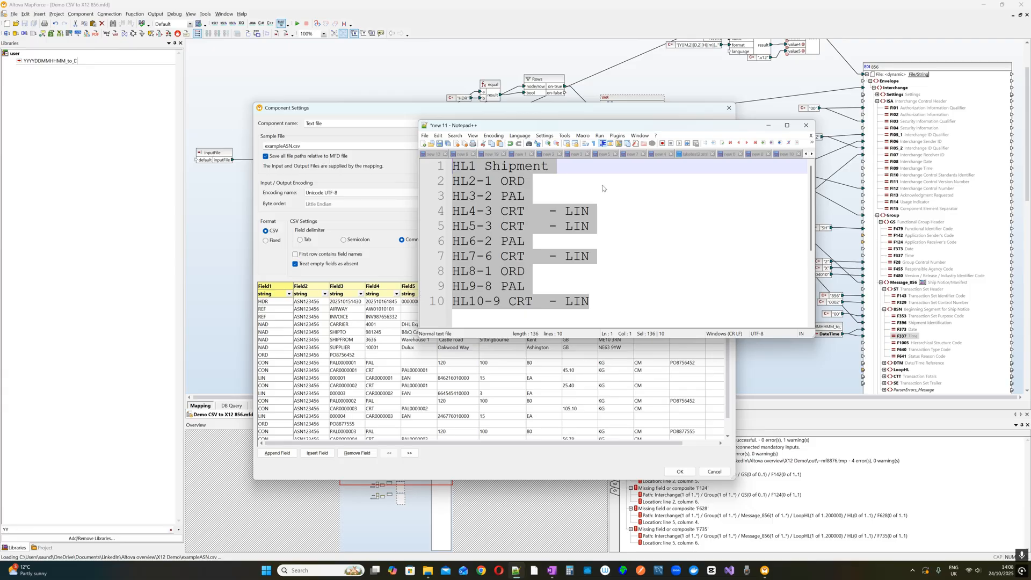
click(570, 172)
drag(559, 168, 452, 167)
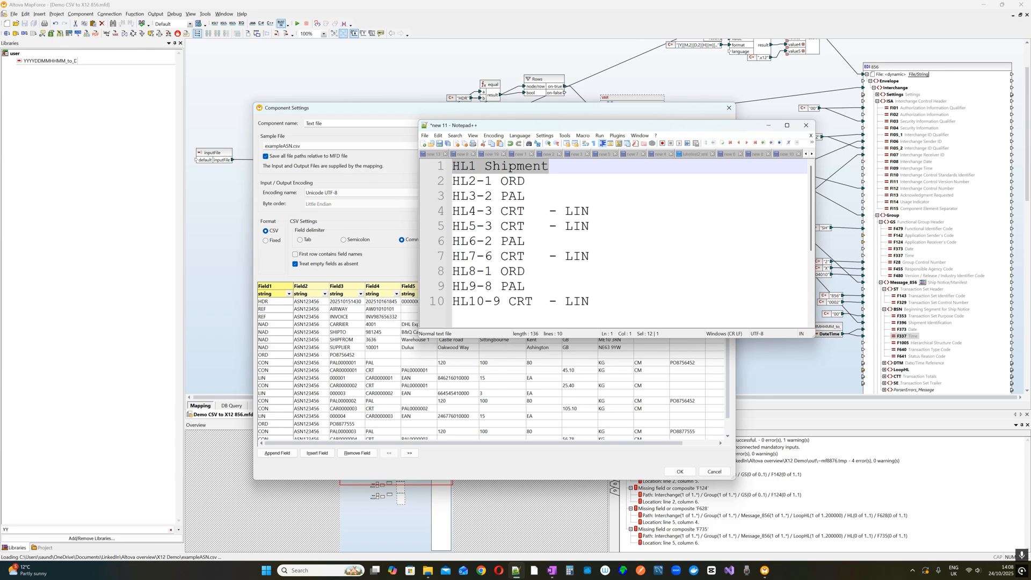
click(563, 168)
text(- STATIC)
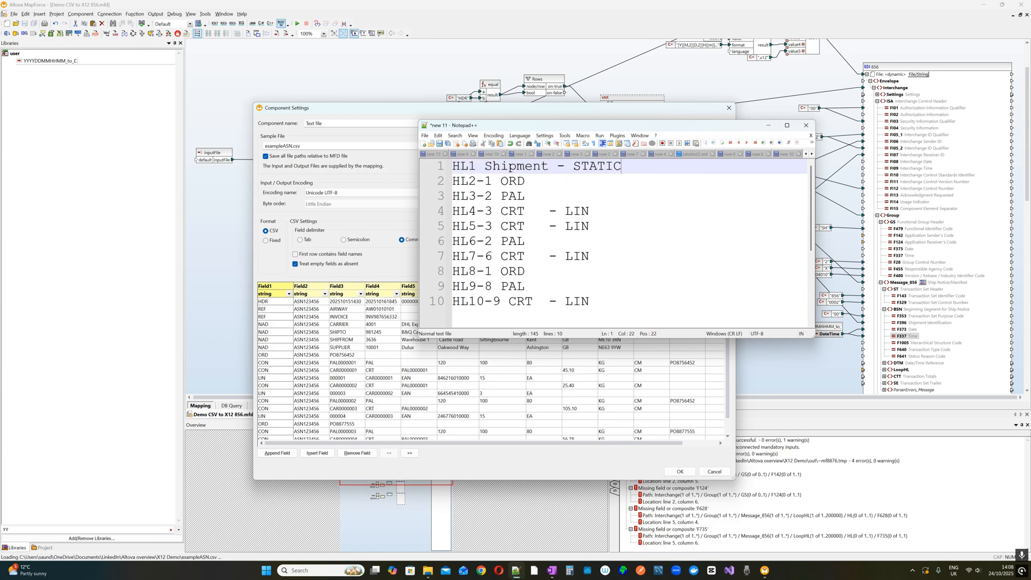
key(BackSpace)
text(C!)
drag(630, 167, 453, 167)
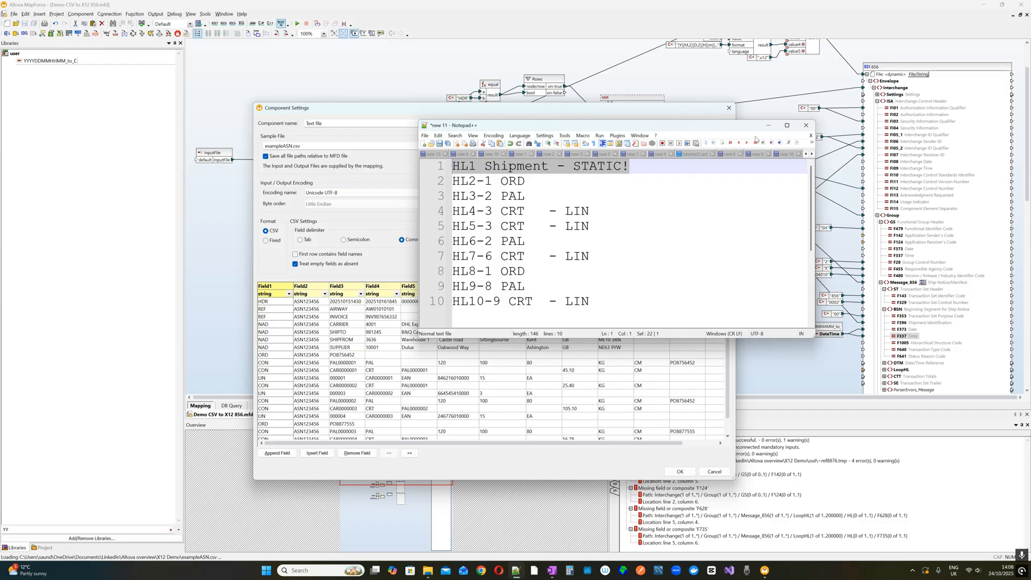
drag(725, 129, 0, 109)
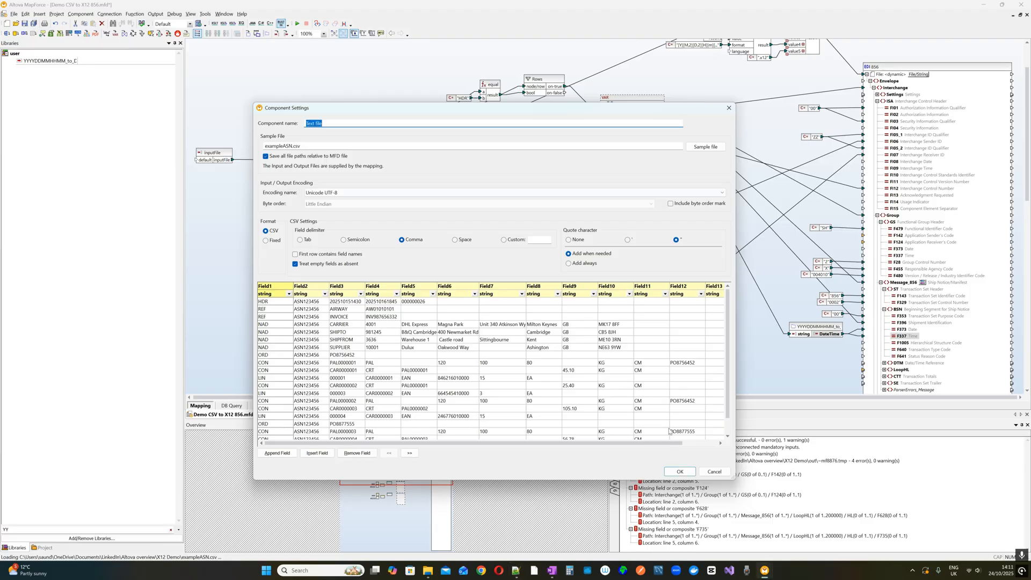
Accept the text file's component settings and expand LoopHL and its HL segment in the 856 target.
click(680, 472)
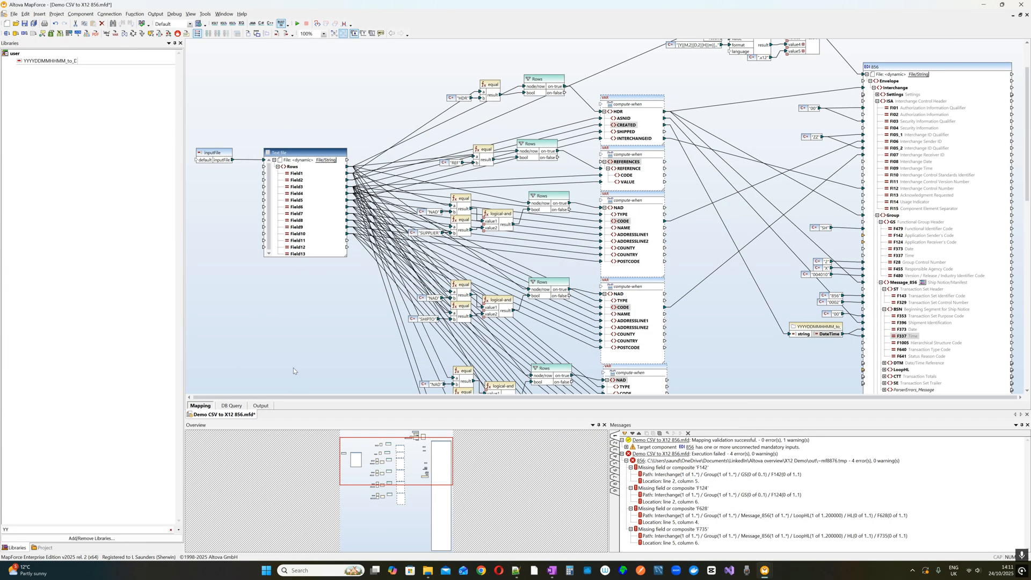
scroll(826, 294, down, 3)
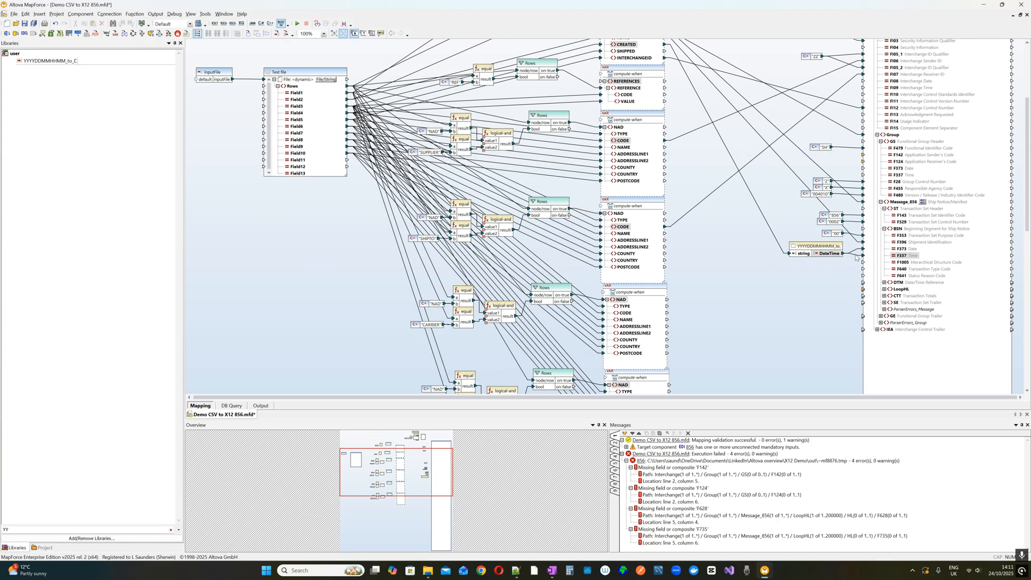
click(883, 289)
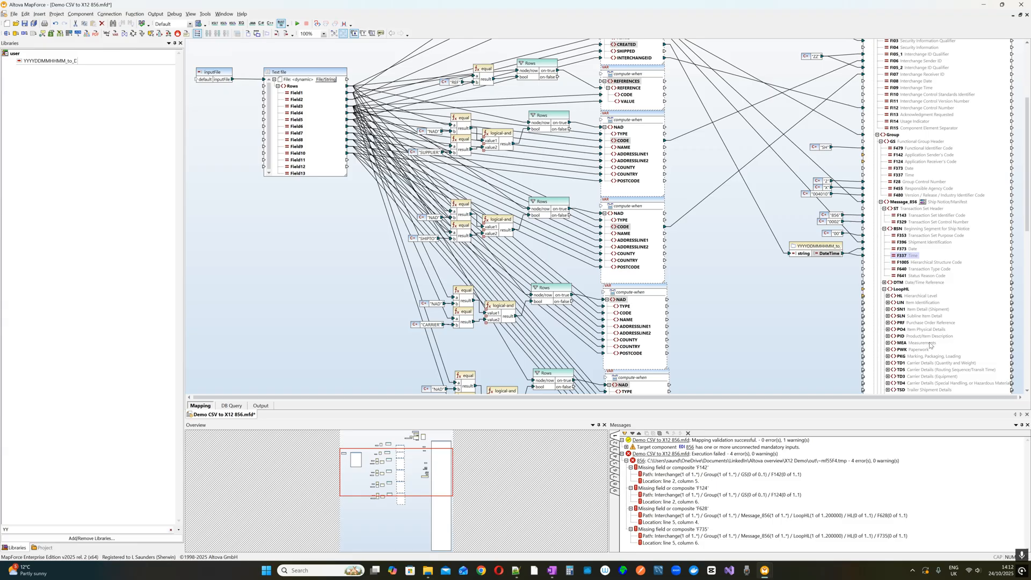
click(887, 296)
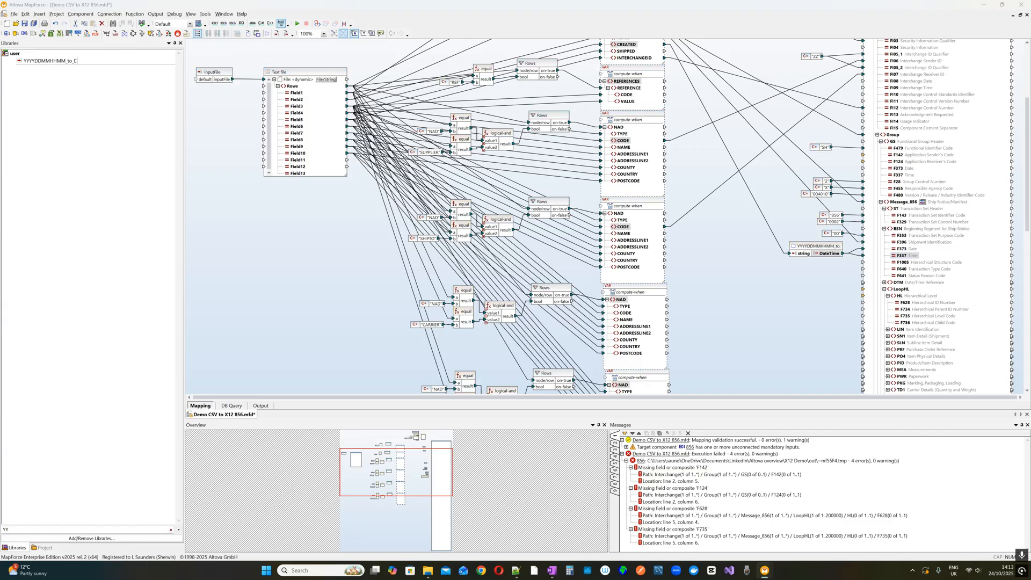
Paste the constants 1 and "S" beside the HL segment and connect 1 to F628 Hierarchical ID Number.
right_click(806, 277)
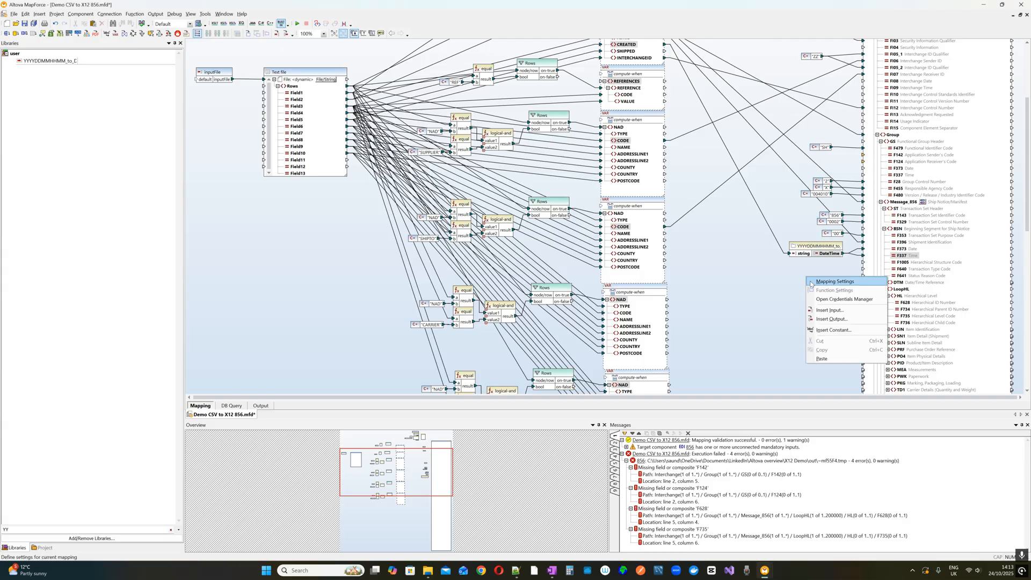
click(831, 358)
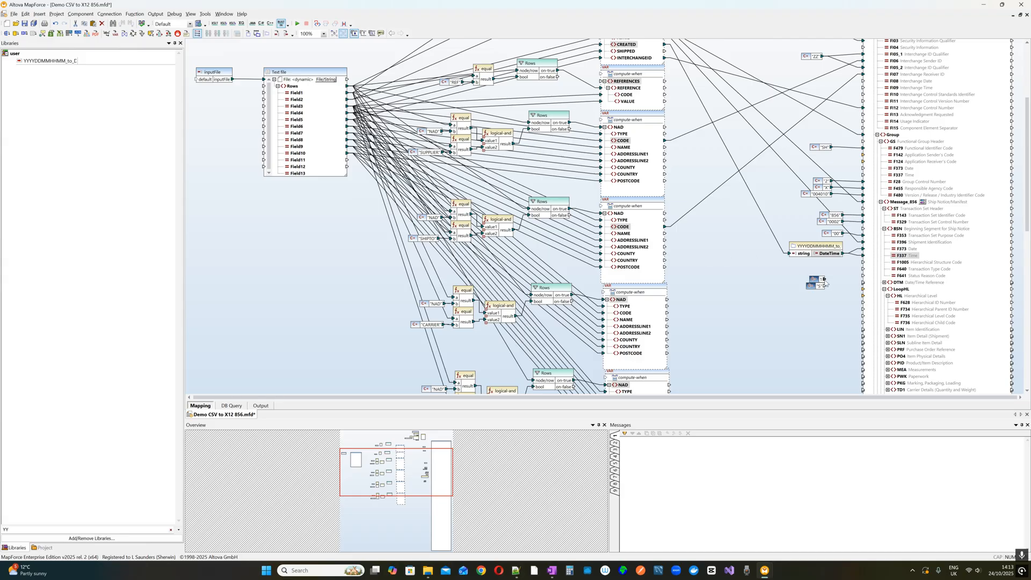
drag(825, 279, 884, 306)
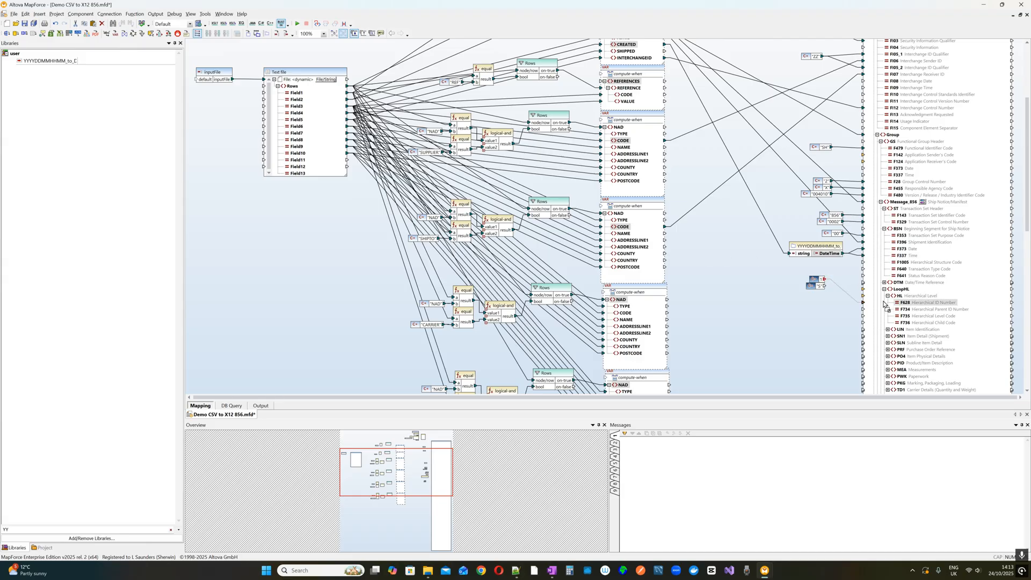
click(514, 308)
drag(821, 286, 828, 311)
click(841, 315)
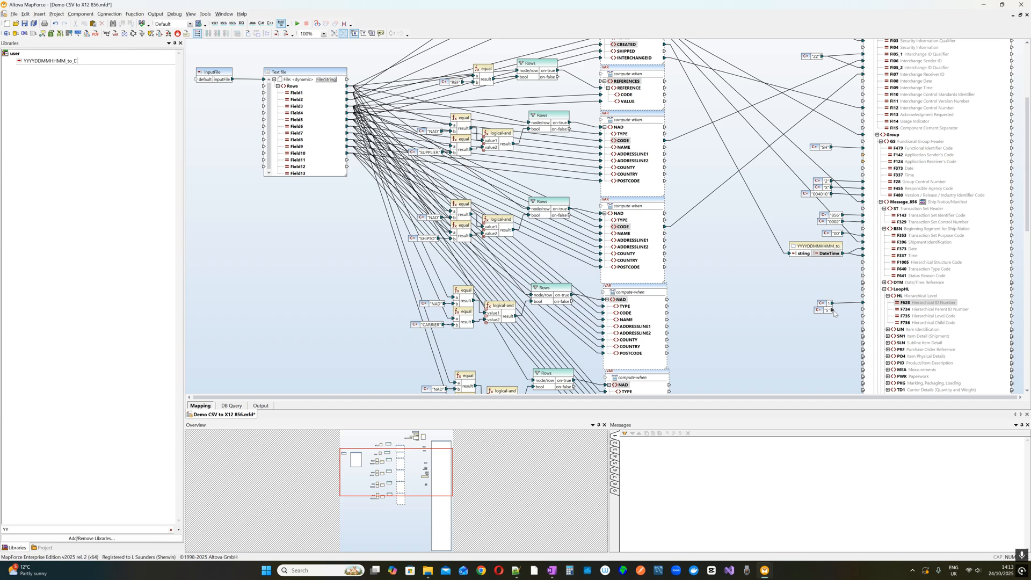
Connect the "S" constant to F735 Hierarchical Level Code and the HDR variable node to the HL segment.
mouse_move(832, 310)
mouse_down()
mouse_move(885, 326)
mouse_move(905, 307)
mouse_move(911, 318)
mouse_up()
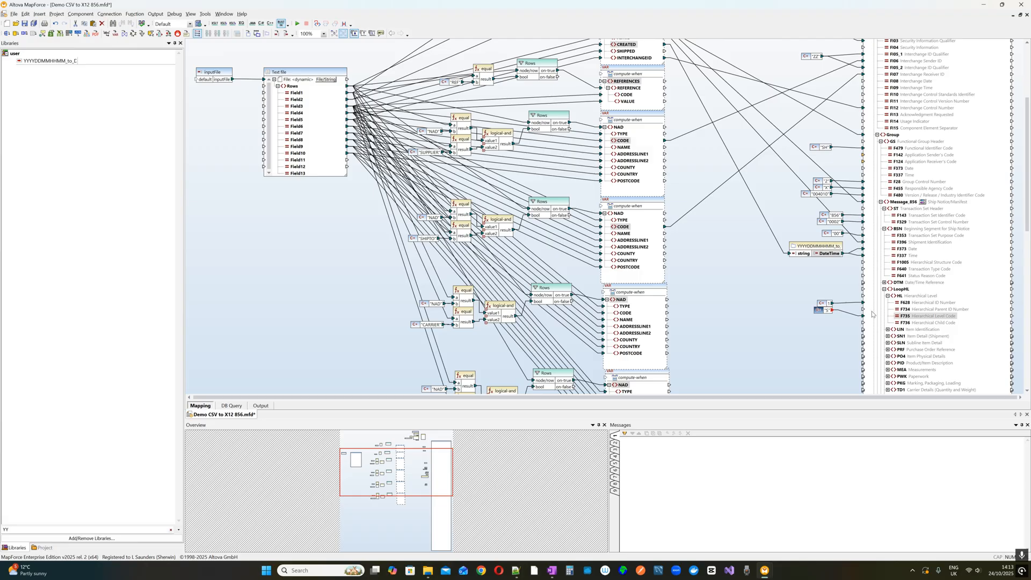
click(824, 334)
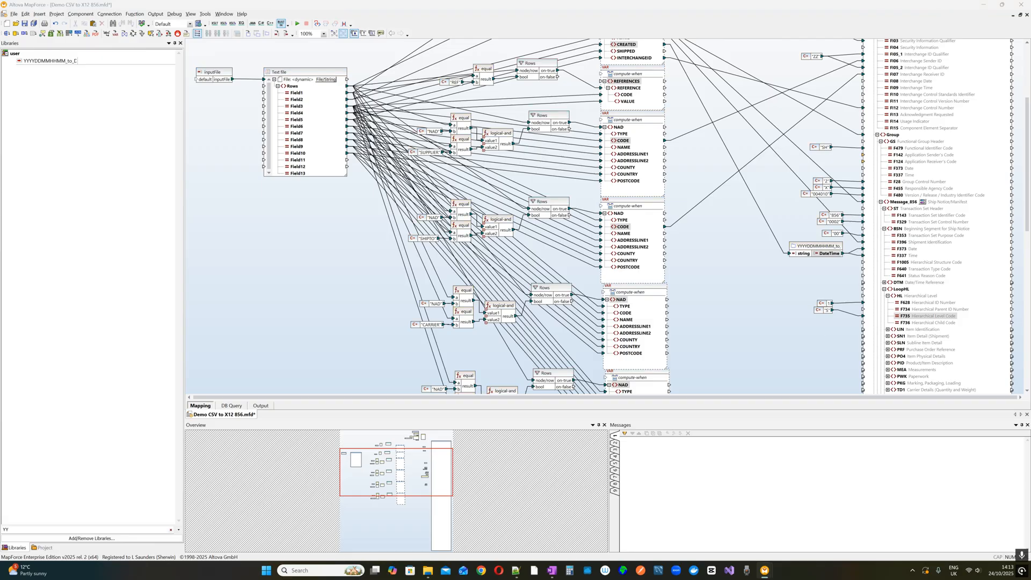
scroll(633, 81, up, 1)
drag(621, 73, 863, 336)
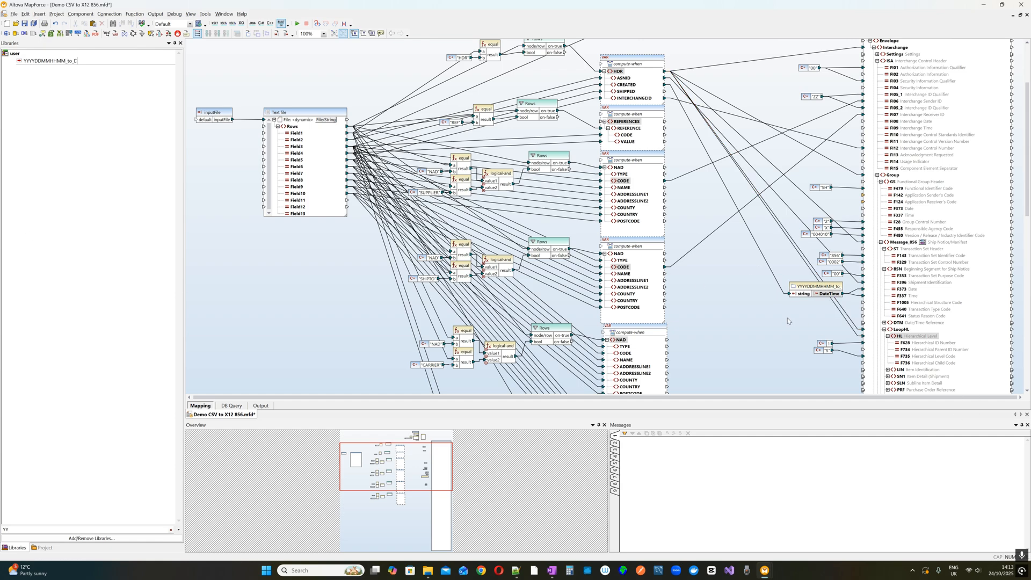
Expand the LIN Item Identification and TD5 Carrier Details (Routing Sequence/Transit Time) segments within LoopHL.
scroll(787, 321, down, 3)
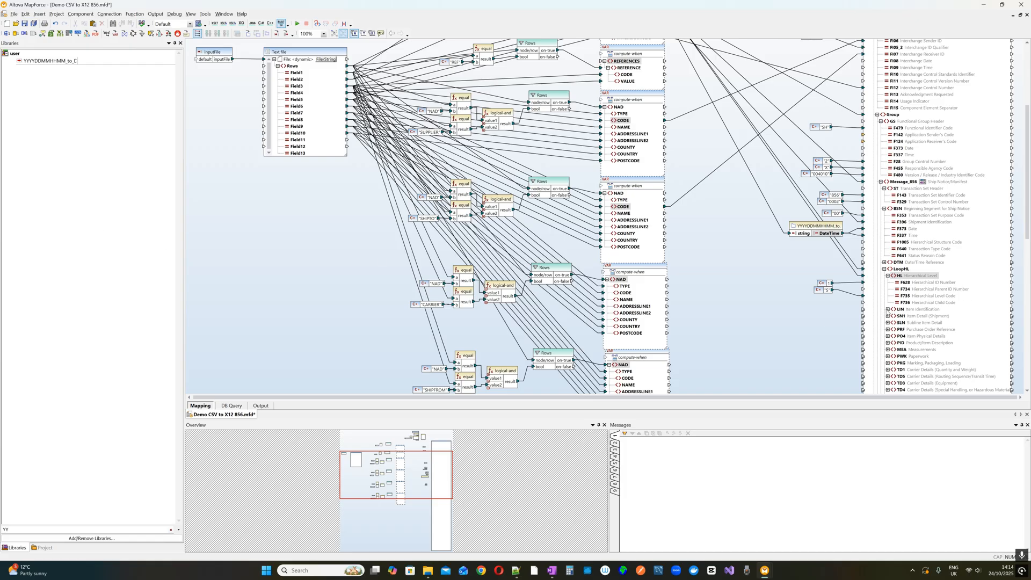
click(887, 310)
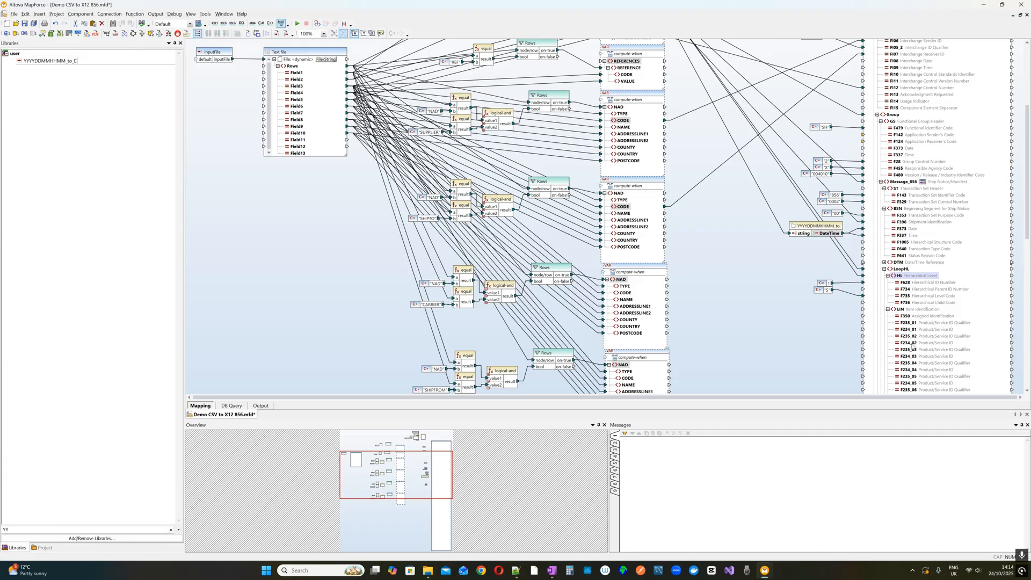
scroll(898, 354, down, 8)
scroll(945, 331, down, 2)
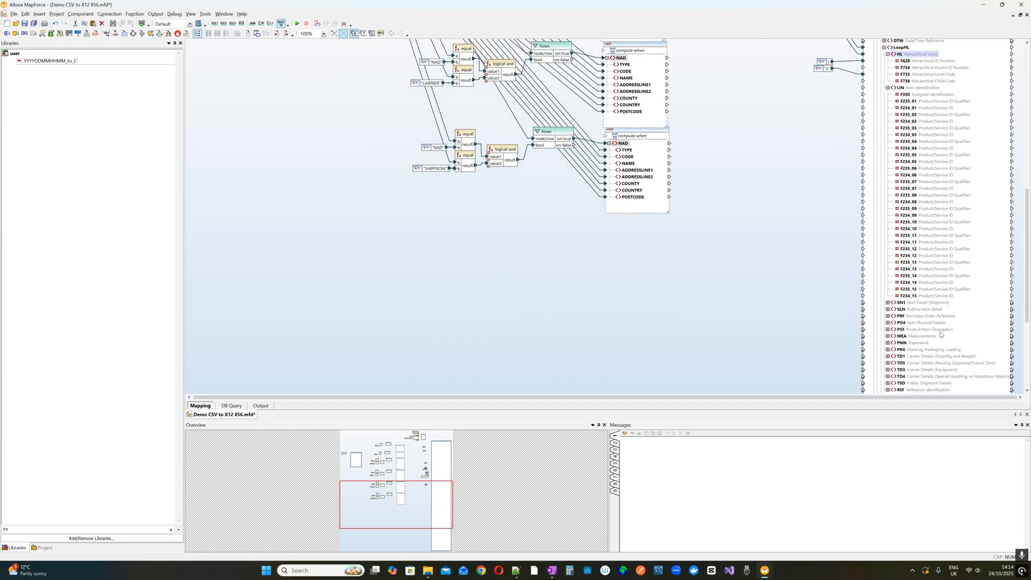
scroll(938, 334, down, 5)
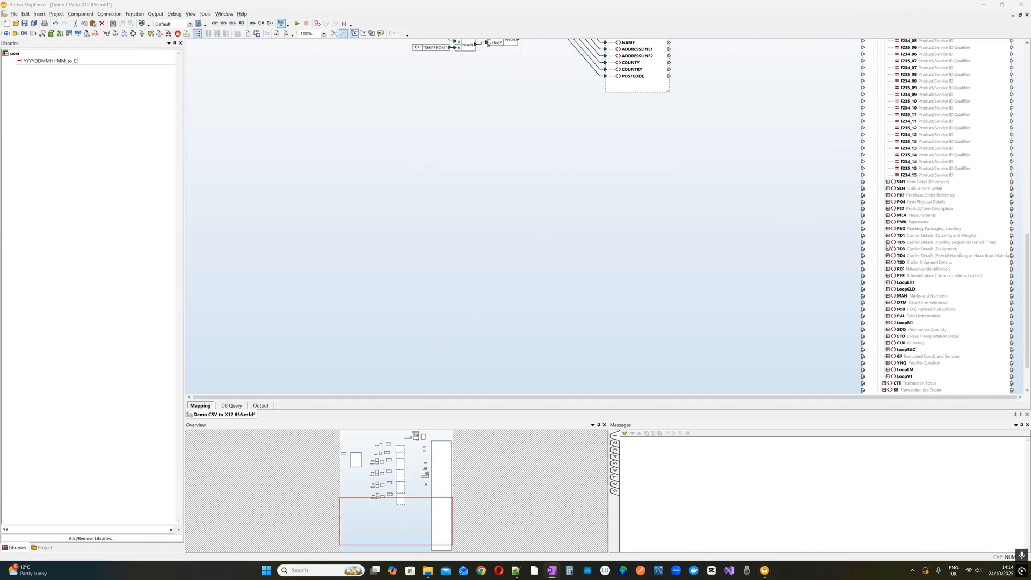
click(888, 243)
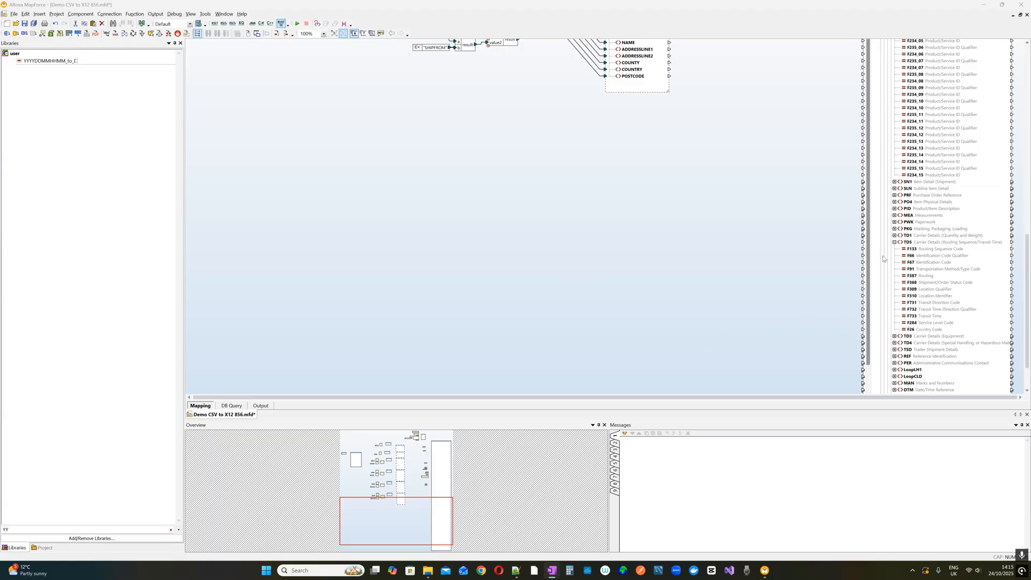
Connect the CARRIER variable's NAD node to the TD5 Carrier Details segment.
key(alt+Tab)
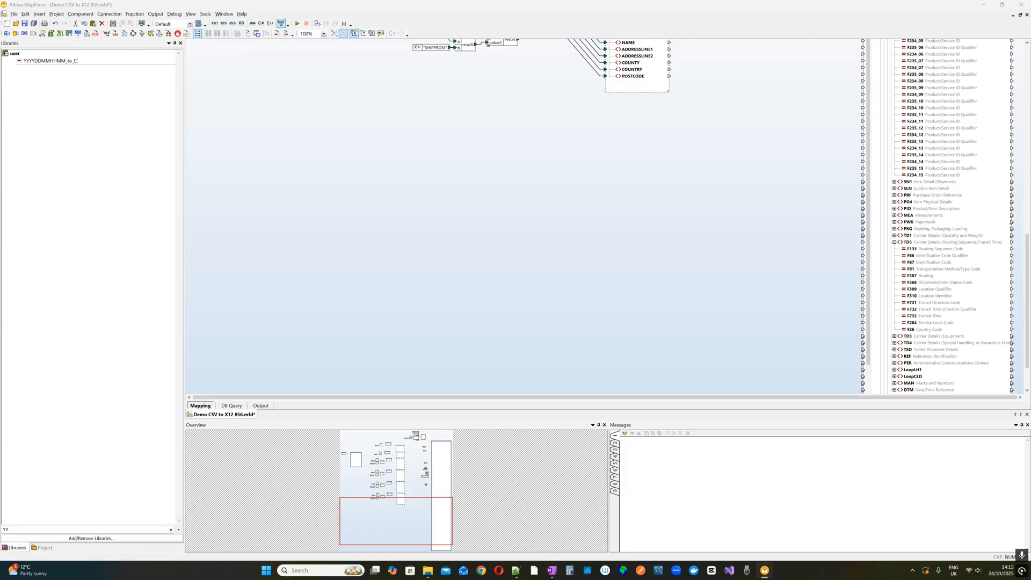
click(721, 276)
scroll(720, 263, up, 8)
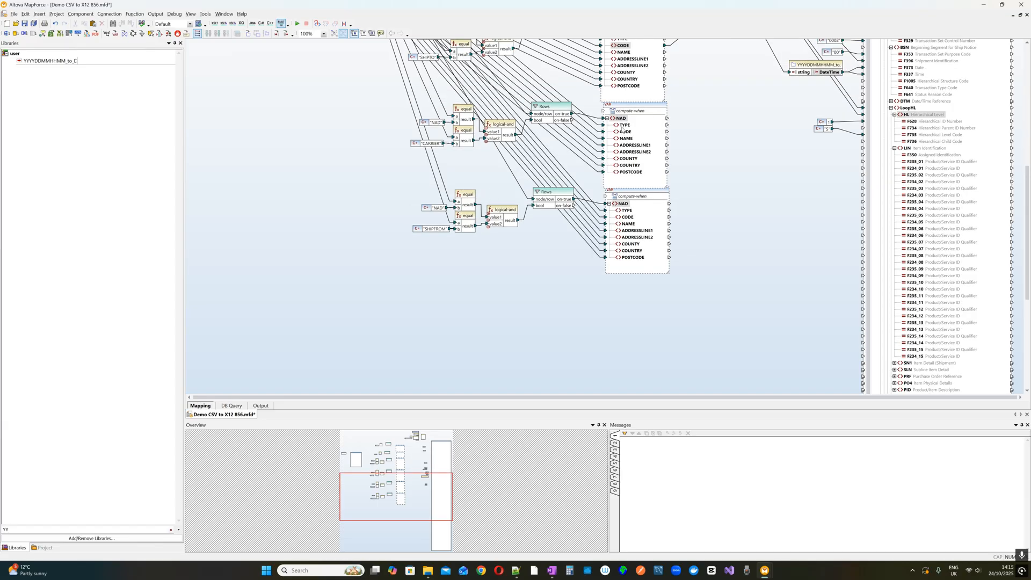
drag(667, 118, 895, 202)
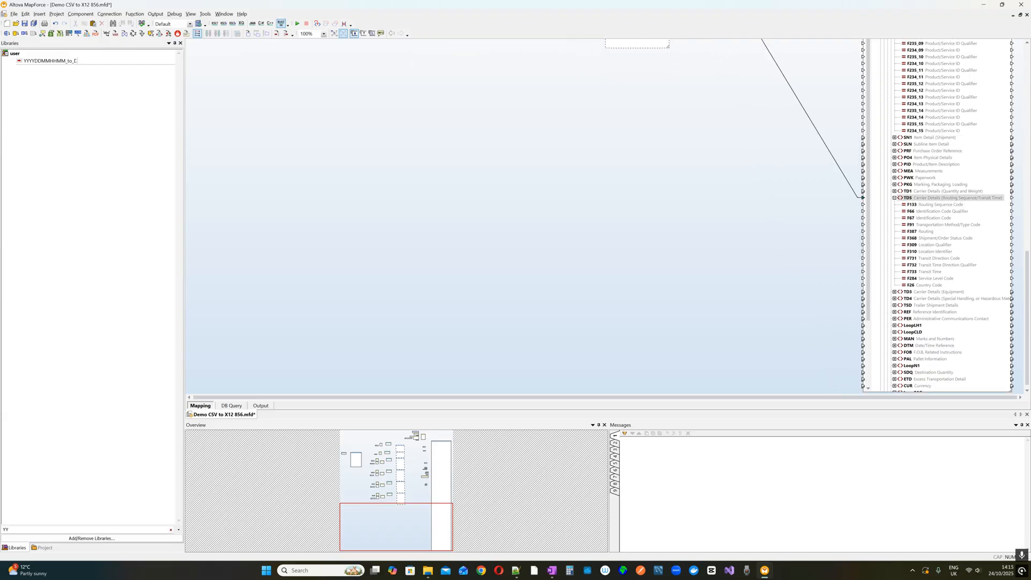
Paste the constants "B", "2" and "M" and position them beside the TD5 fields.
key(alt+Tab)
right_click(720, 225)
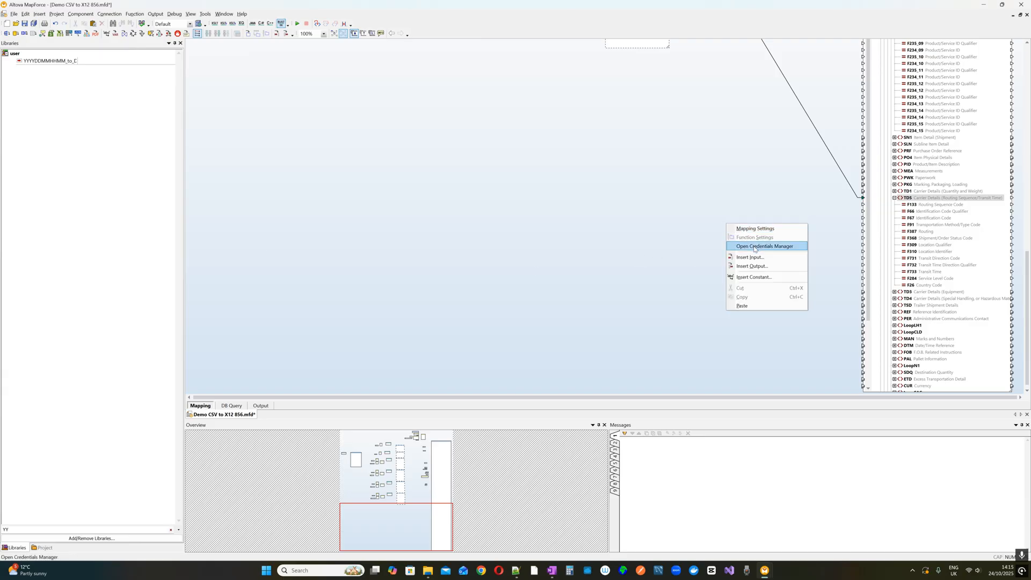
click(741, 305)
drag(726, 246, 805, 220)
ctrl+scroll(806, 217, up, 4)
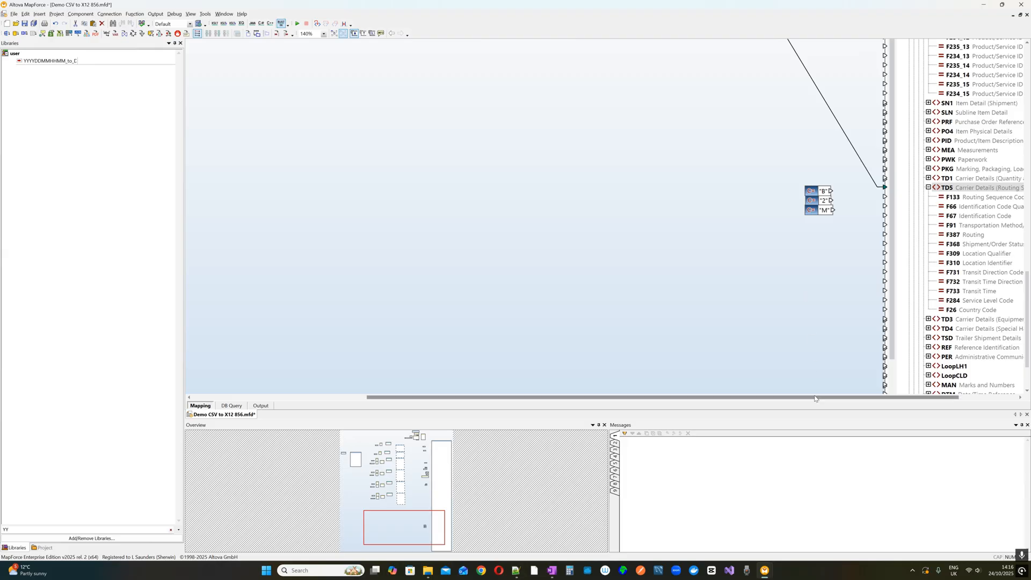
drag(816, 400, 871, 400)
drag(688, 181, 789, 254)
drag(739, 190, 726, 215)
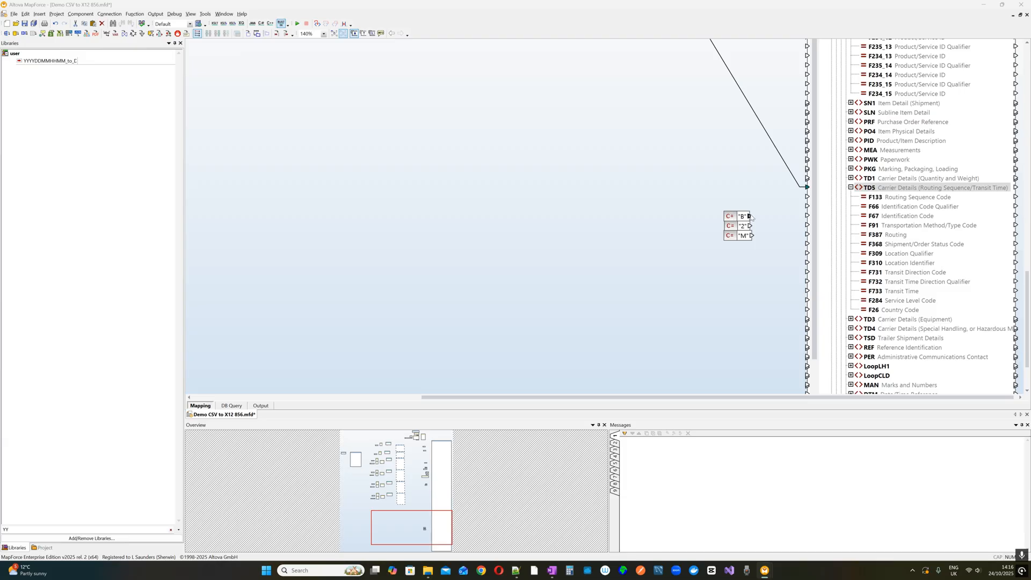
Connect "B" to F133 Routing Sequence Code, "2" to F66 Identification Code Qualifier and "M" to F91 Transportation Method/Type Code.
drag(750, 216, 807, 196)
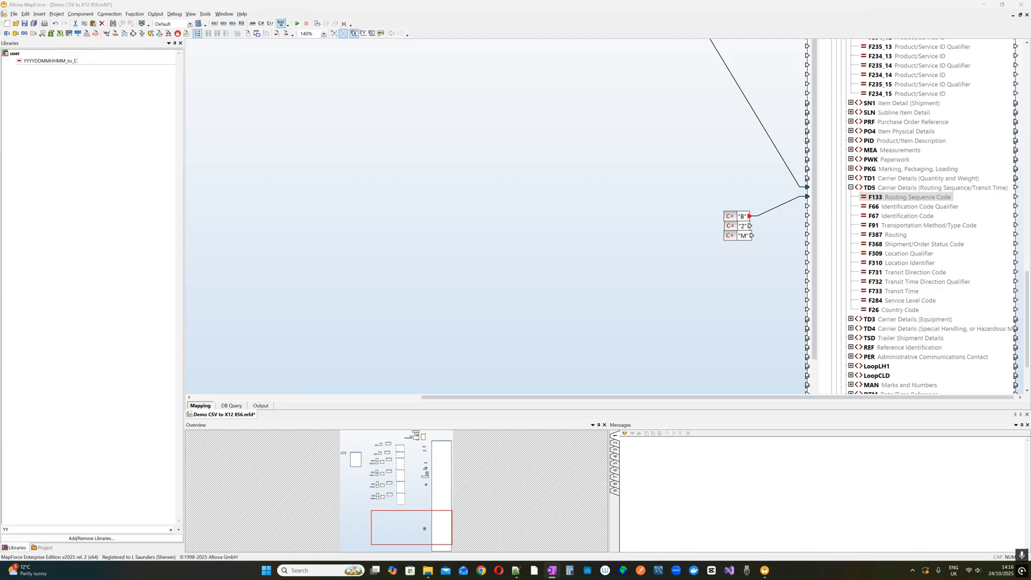
key(alt+Tab)
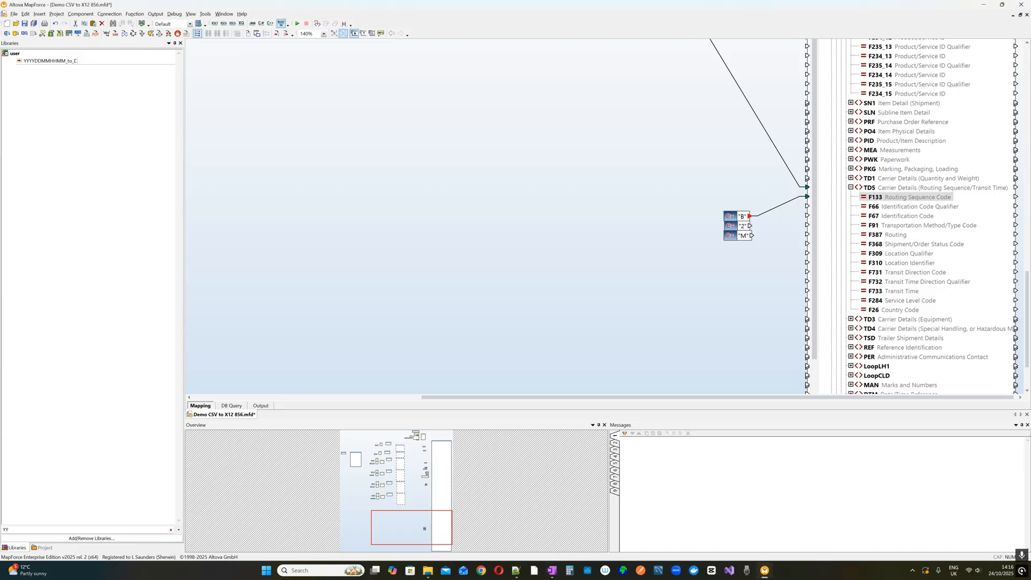
key(alt+Tab)
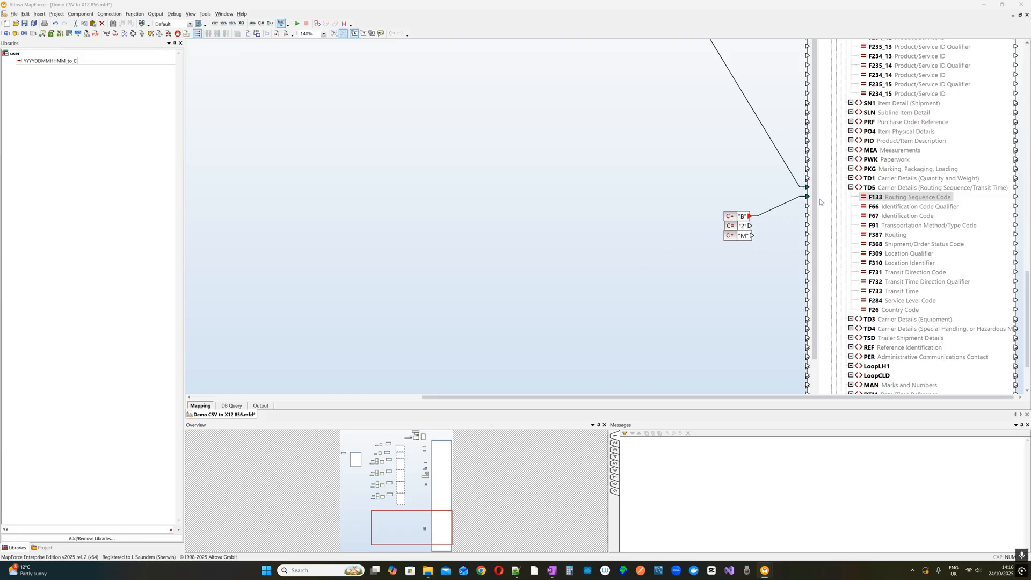
drag(750, 226, 807, 206)
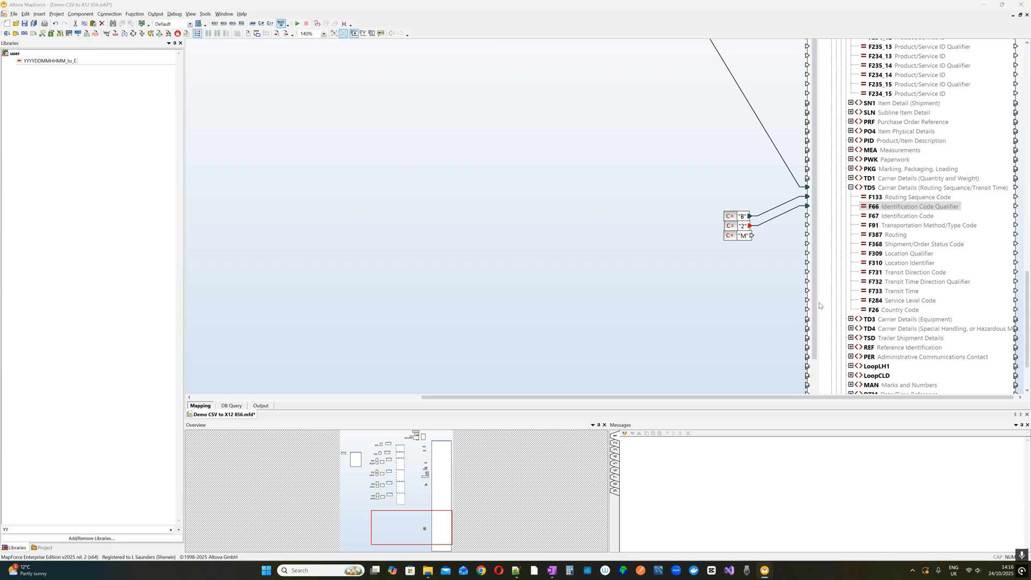
click(753, 239)
drag(752, 236, 880, 226)
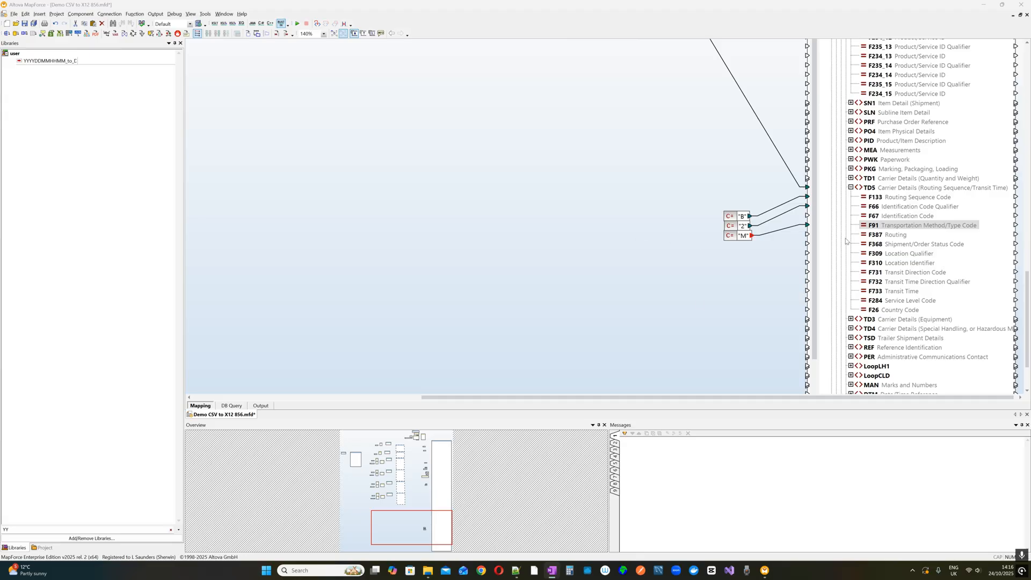
Connect CODE of the CARRIER NAD variable to F67 Identification Code in TD5.
key(alt+Tab)
scroll(525, 261, up, 10)
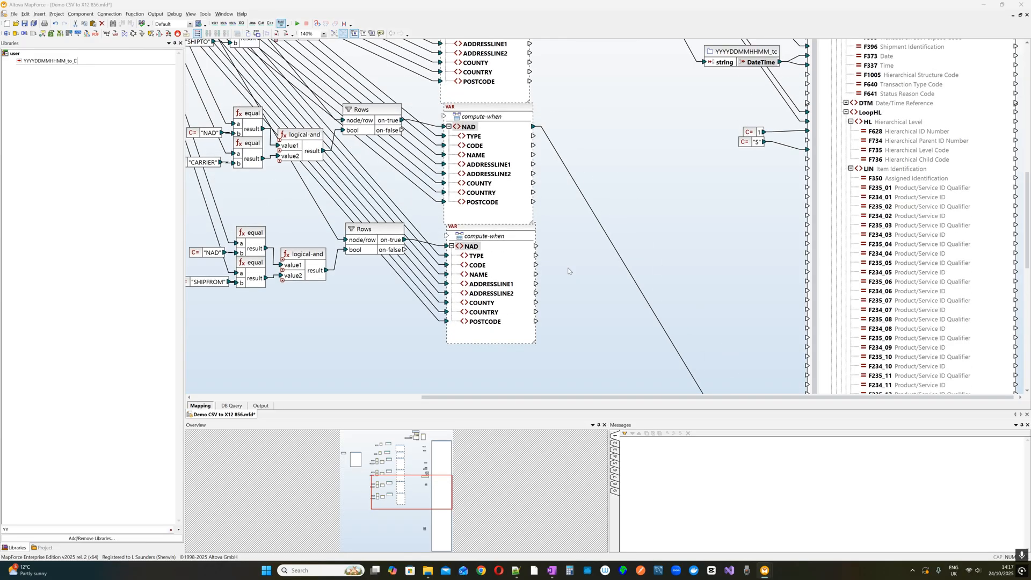
drag(465, 150, 807, 263)
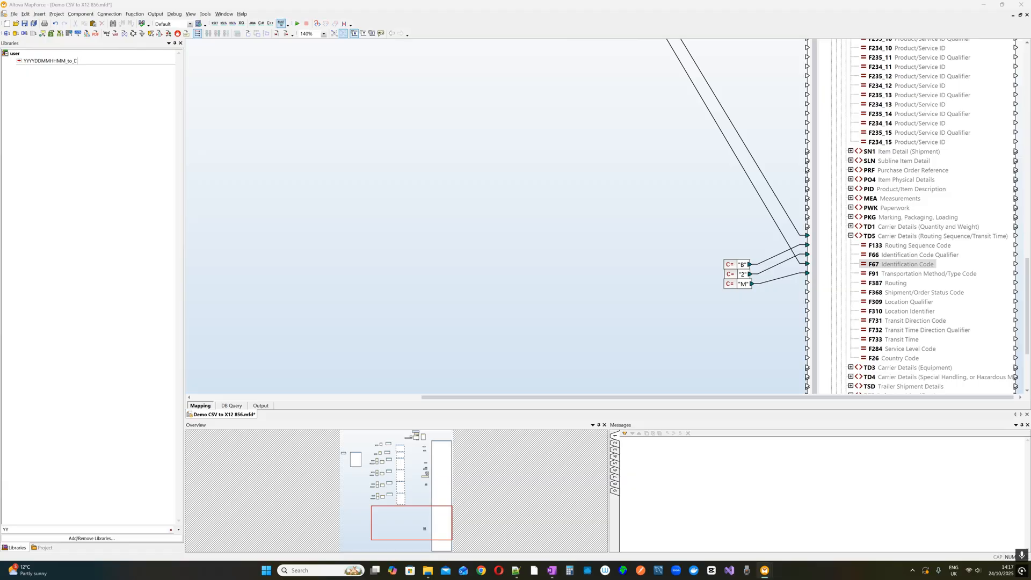
Connect NAME of the CARRIER NAD variable to F387 Routing and move the three TD5 constants level with their target fields.
scroll(685, 238, up, 10)
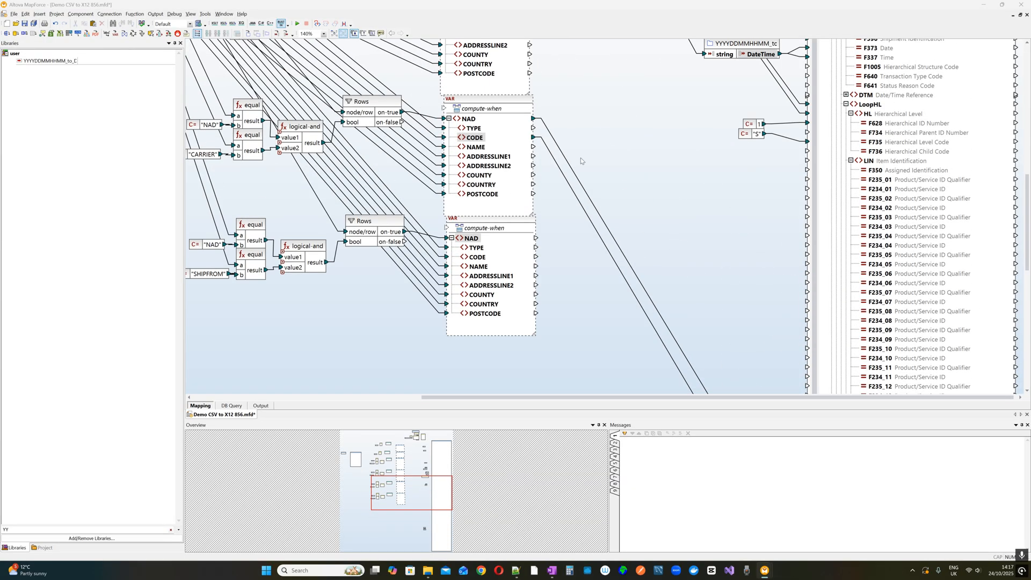
drag(481, 148, 665, 376)
scroll(666, 357, down, 3)
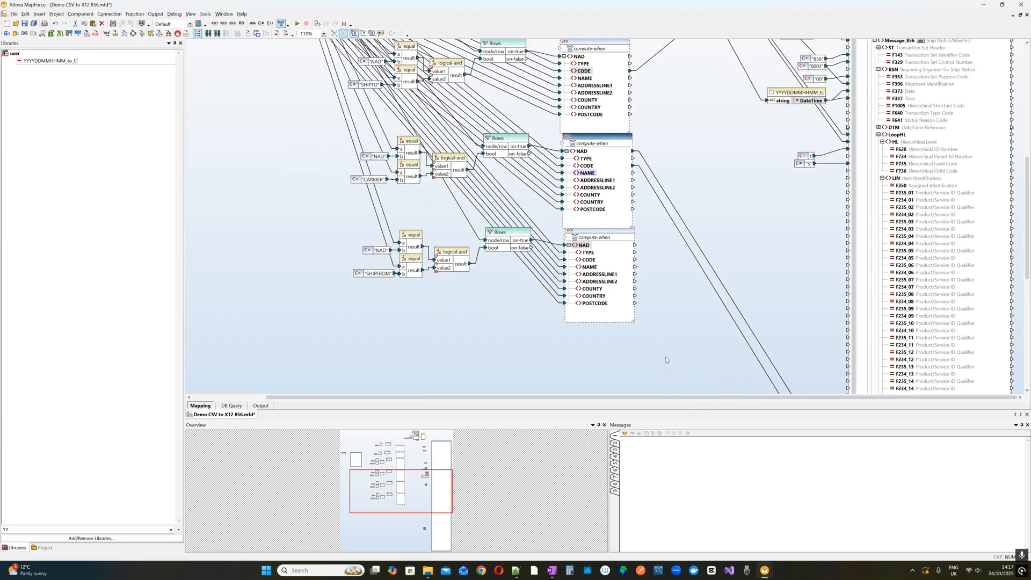
drag(589, 177, 848, 249)
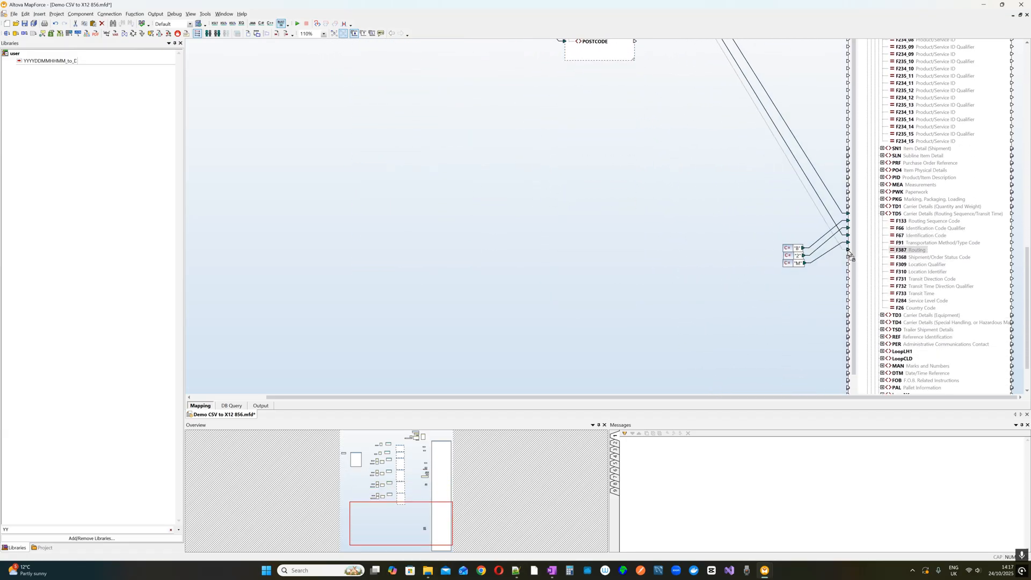
drag(751, 224, 812, 301)
drag(788, 256, 780, 230)
click(721, 248)
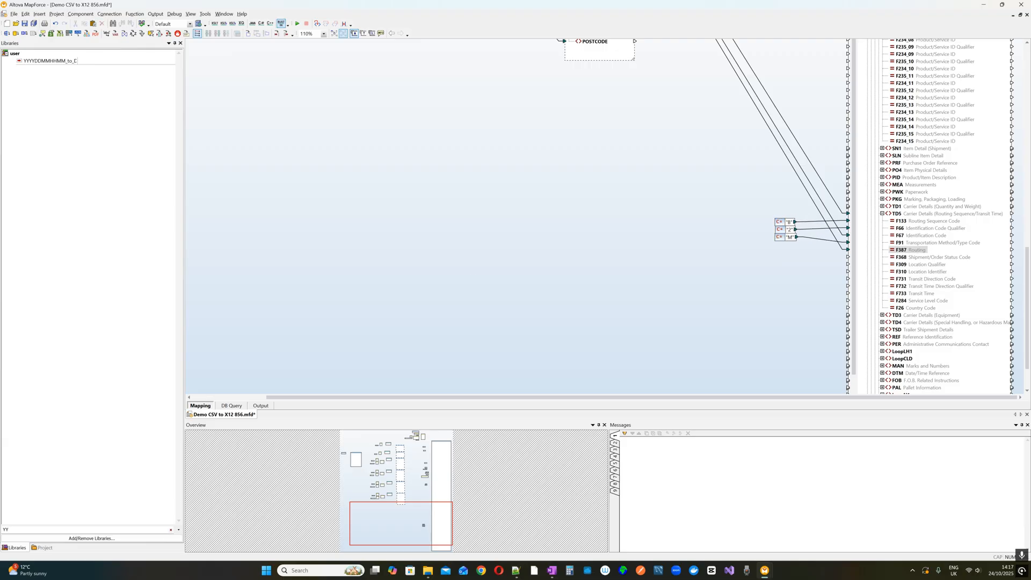
Preview the mapping output and examine the generated TD5 segment.
click(261, 405)
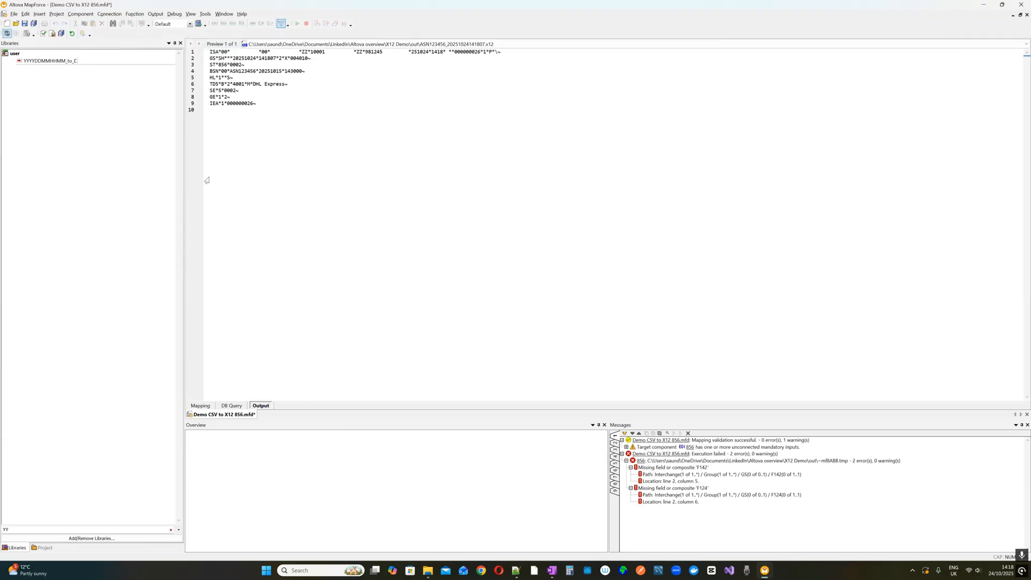
drag(215, 84, 288, 84)
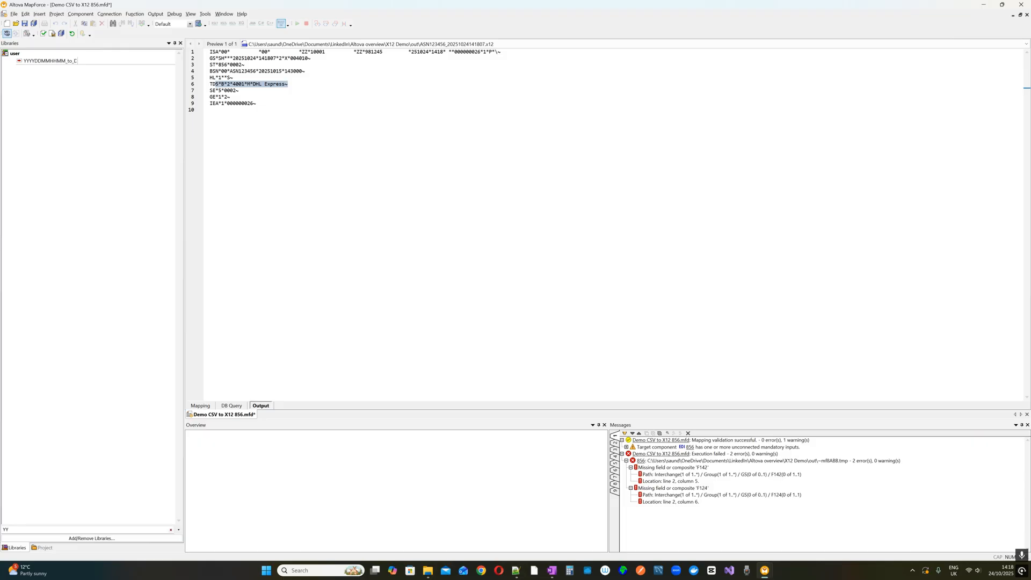
Return to the mapping and examine the sample CSV rows in the source text file component's settings.
click(242, 84)
click(205, 408)
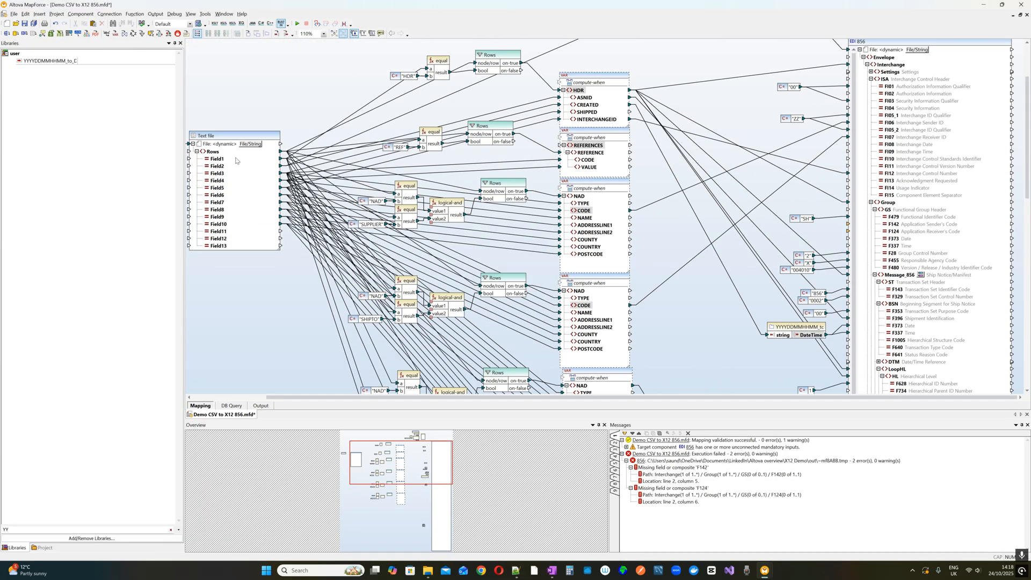
double_click(235, 135)
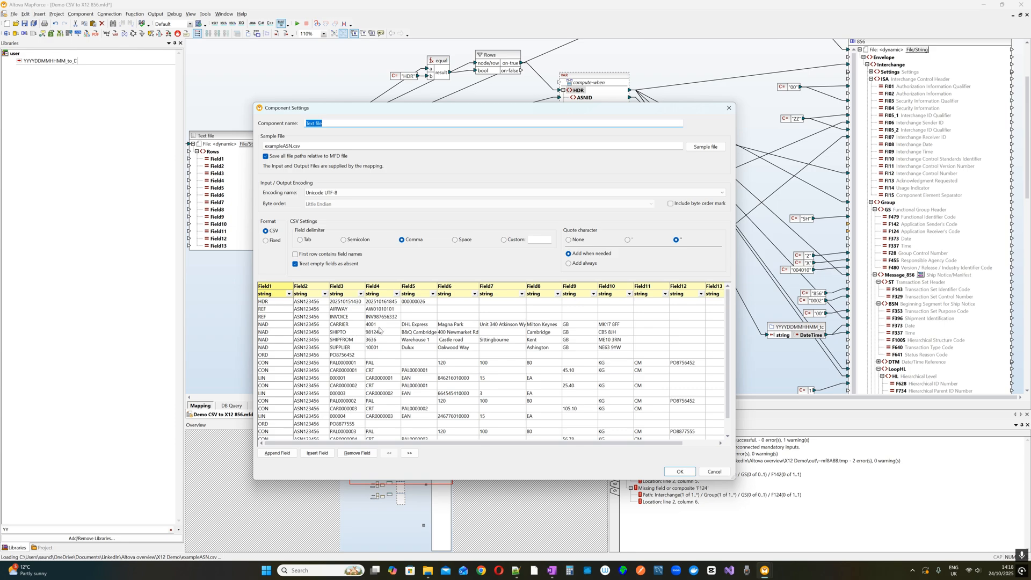
click(729, 108)
Expand the TD3 Carrier Details (Equipment) segment and place a pasted "TL" constant beside it.
scroll(725, 194, down, 15)
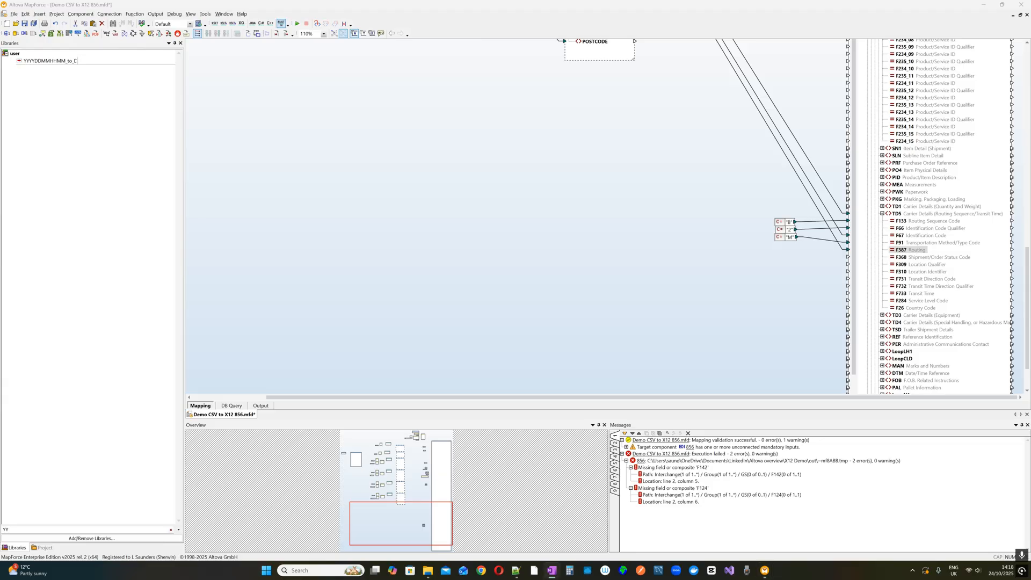
click(639, 256)
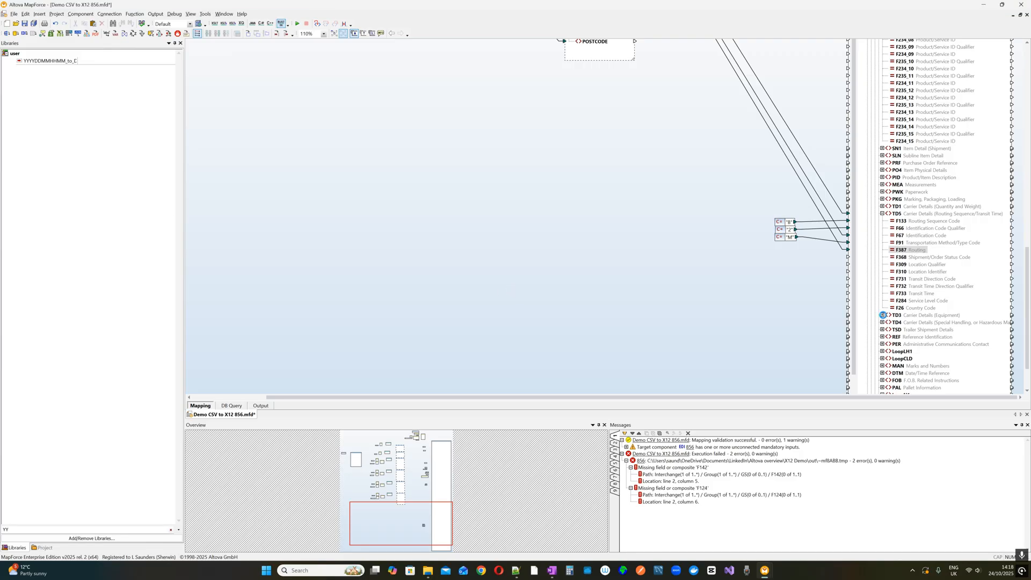
click(881, 315)
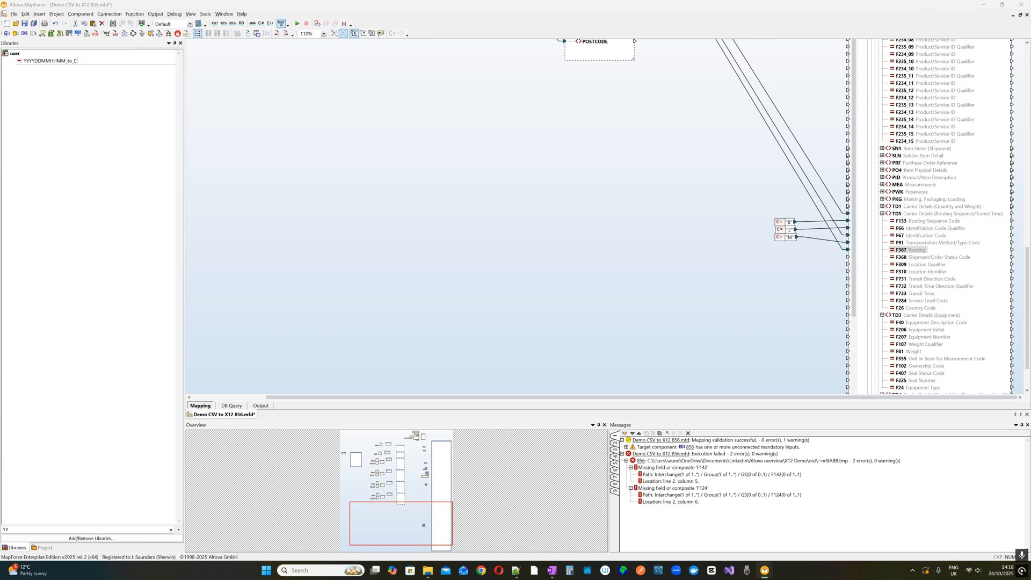
right_click(635, 238)
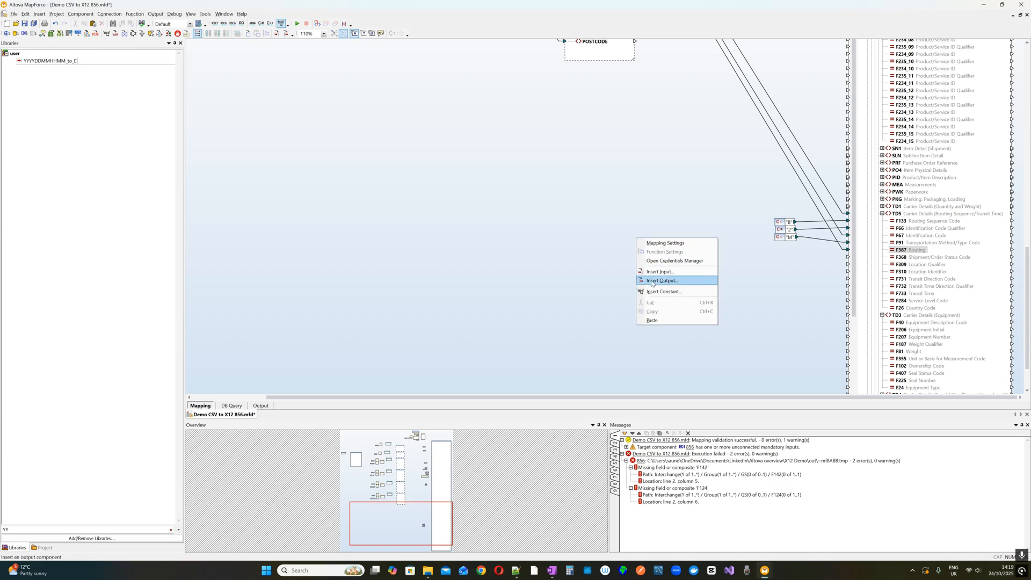
click(659, 320)
drag(651, 243, 809, 322)
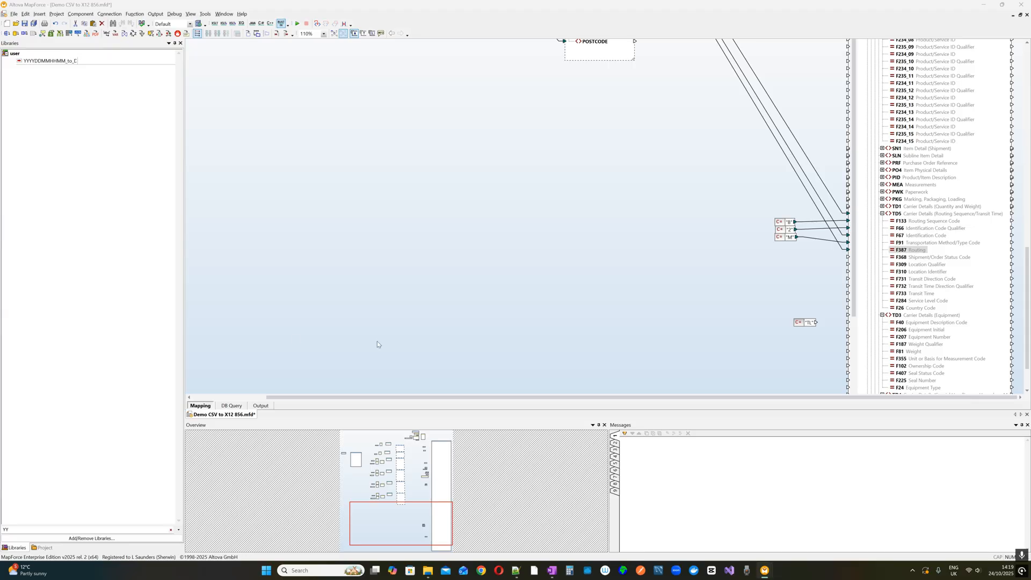
Connect the "TL" constant to F40 Equipment Description Code in TD3 and dismiss the unconnected-parent notice.
drag(816, 322, 860, 321)
drag(820, 323, 861, 327)
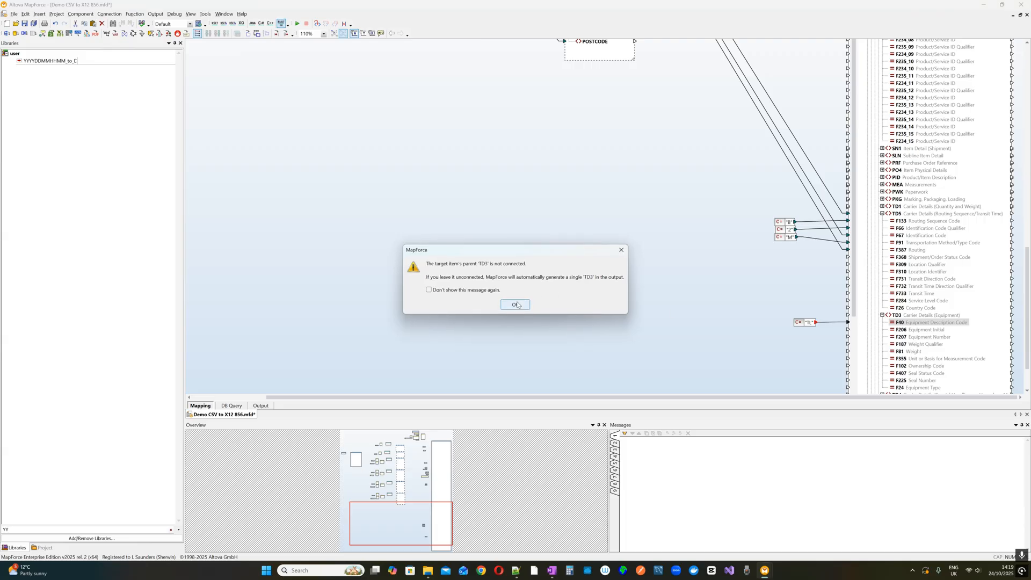
click(515, 305)
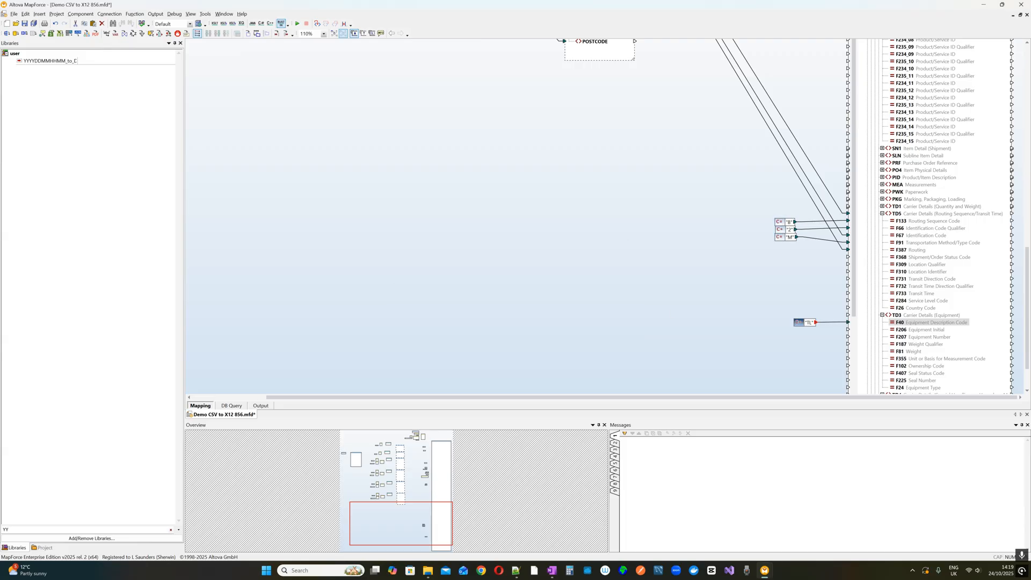
Add a filter near the TD3 segment and connect its on-true output to TD3.
key(alt+Tab)
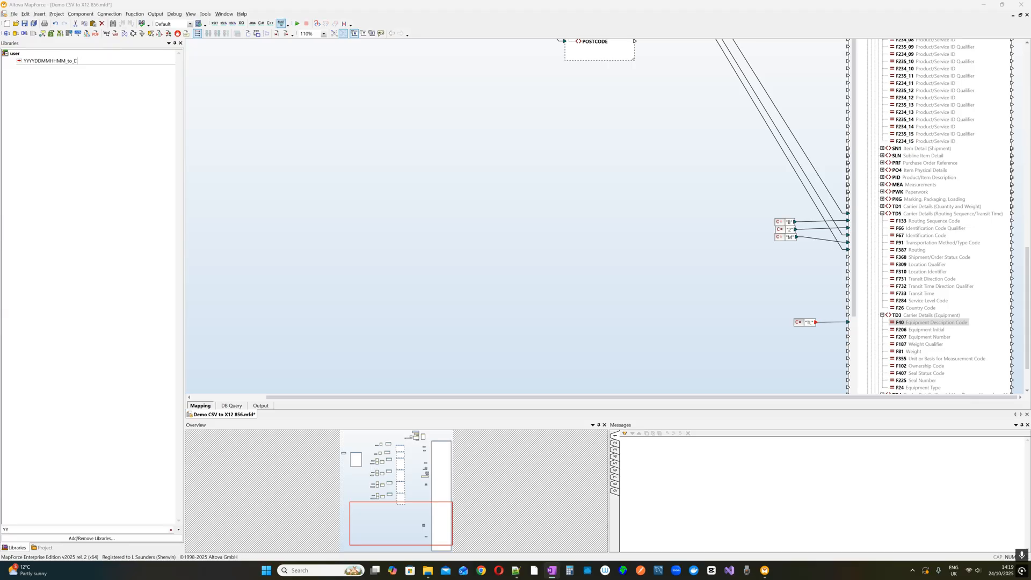
key(alt+Tab)
scroll(665, 293, up, 3)
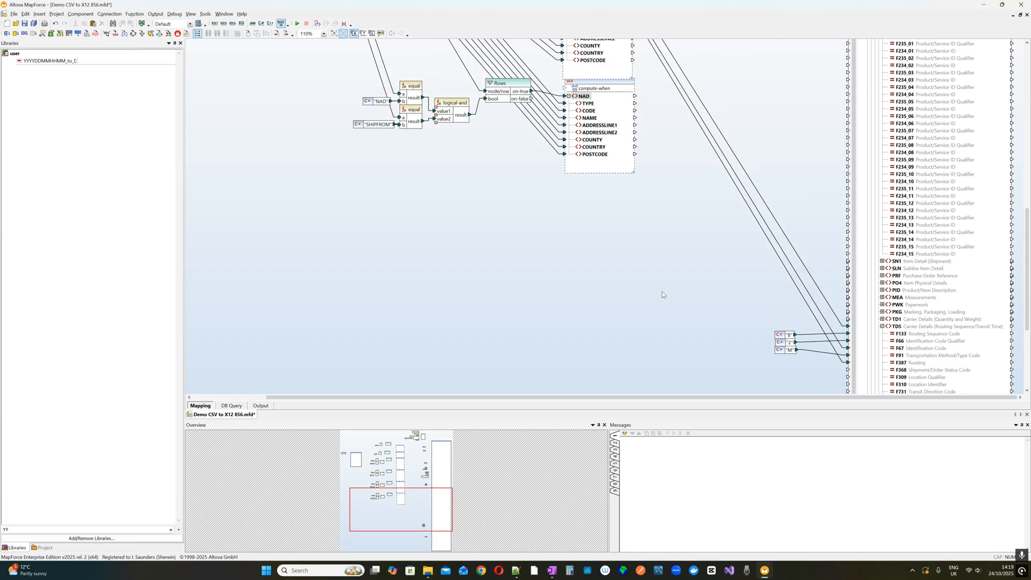
scroll(664, 293, up, 9)
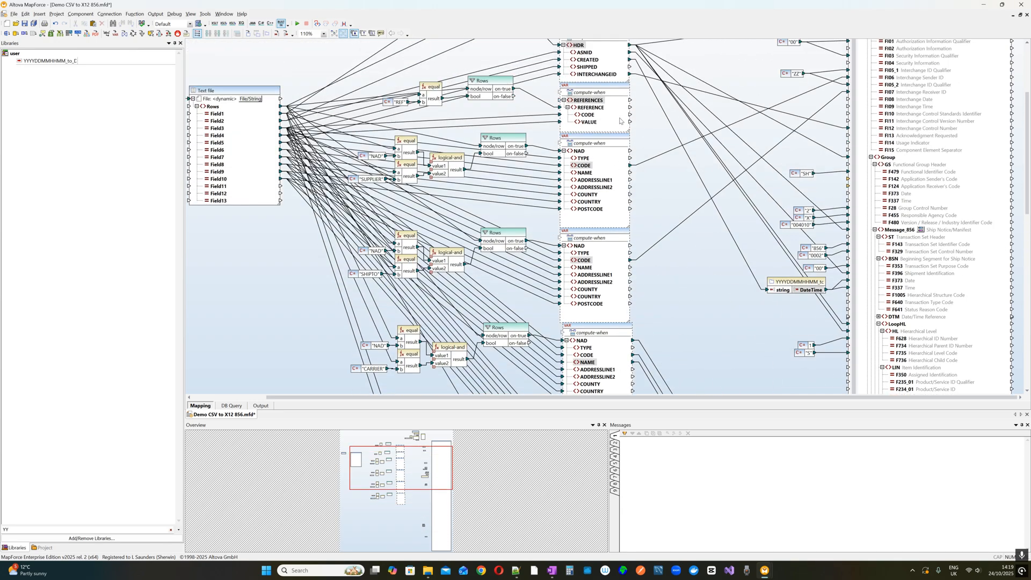
scroll(560, 328, down, 7)
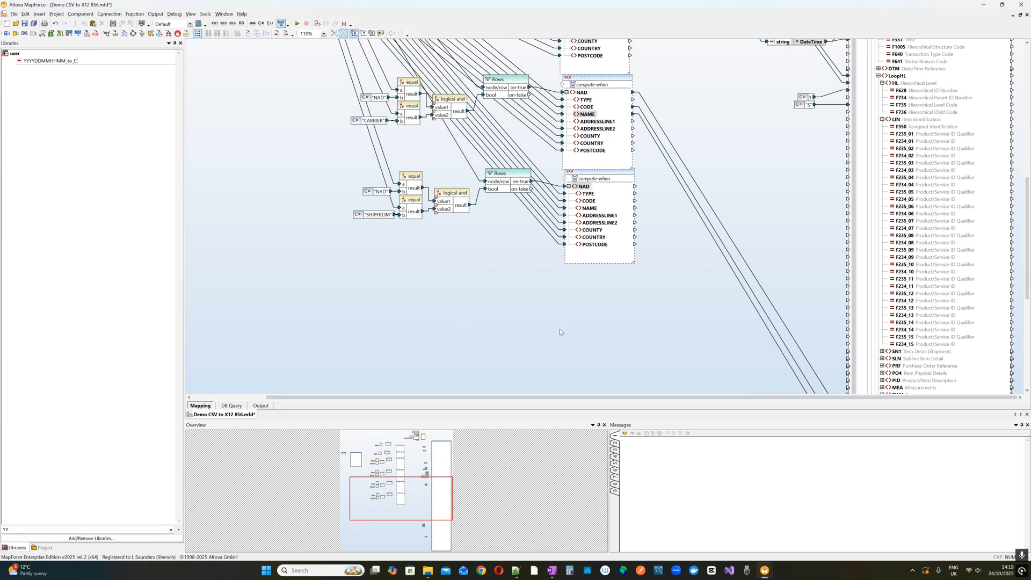
click(500, 174)
drag(500, 174, 688, 338)
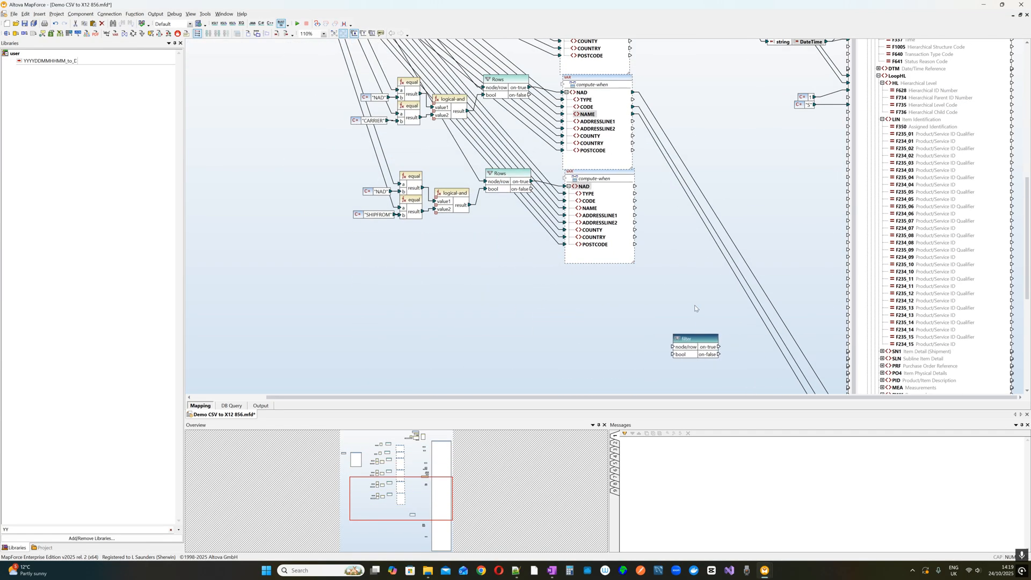
scroll(695, 291, down, 5)
drag(698, 157, 866, 339)
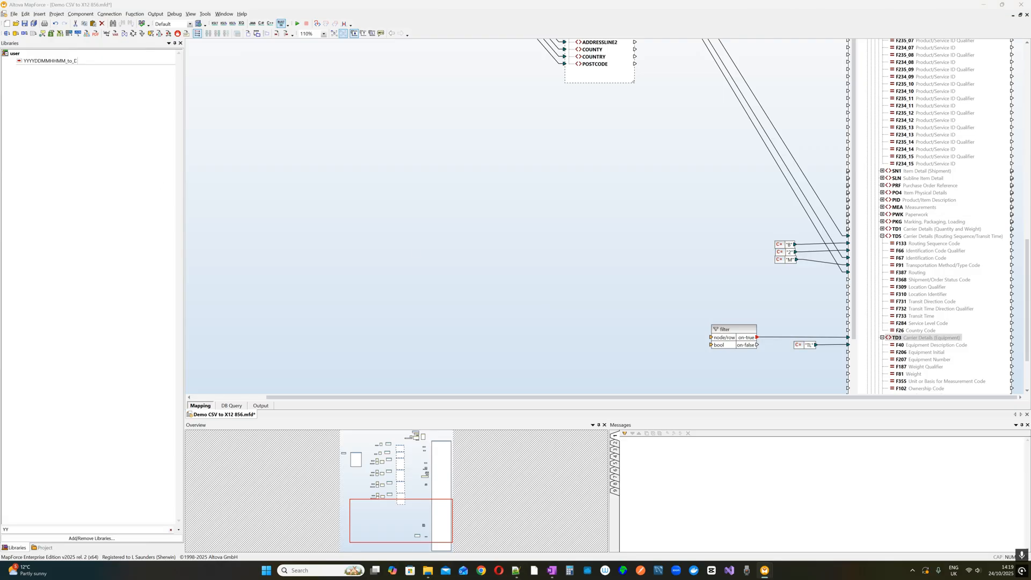
Paste an equal function with the "AIRWAY" constant beside the TD3 filter and connect its result to the filter's bool input.
right_click(558, 238)
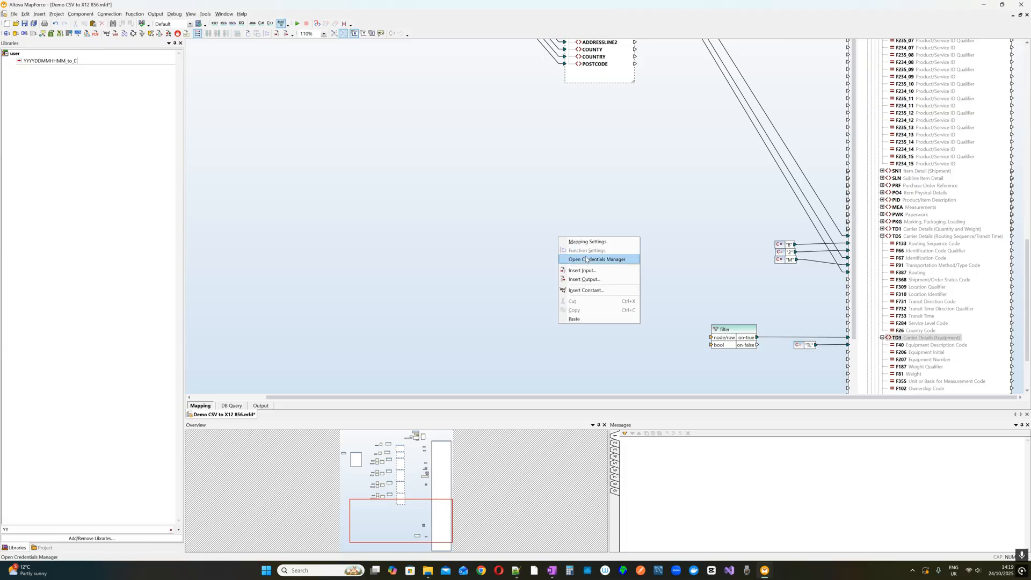
click(595, 319)
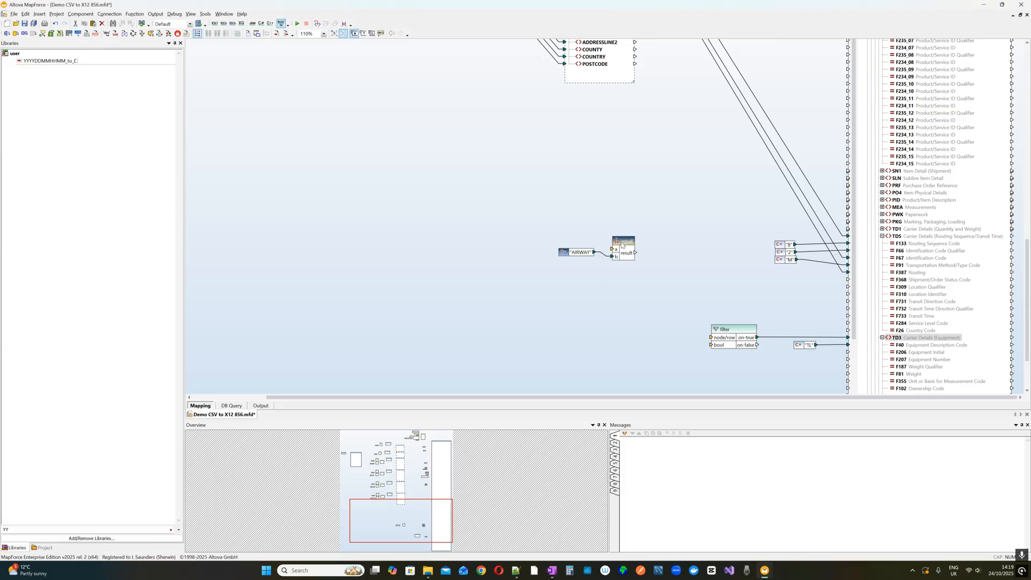
drag(621, 242, 712, 345)
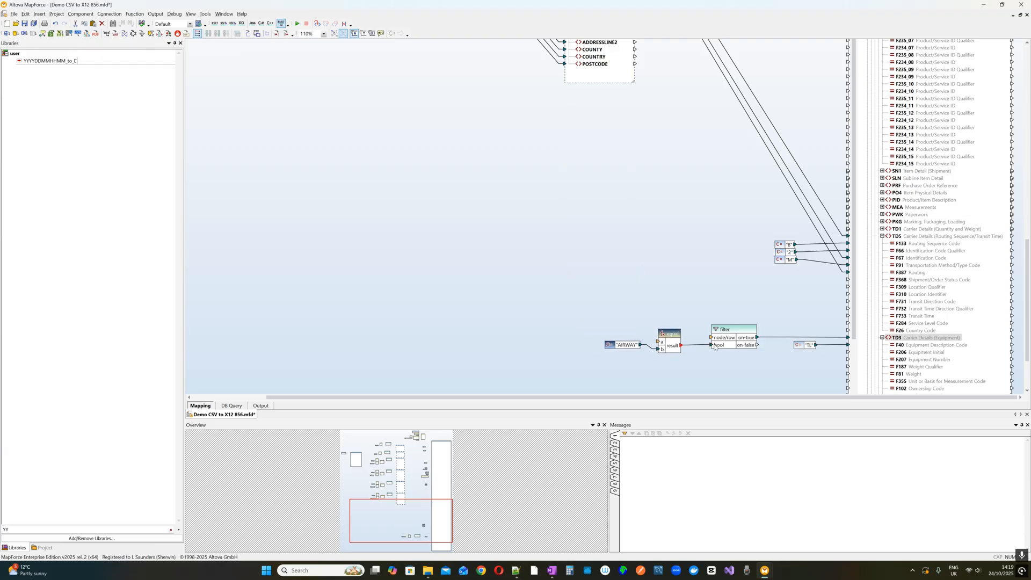
Connect CODE of the REFERENCES variable to input a of the "AIRWAY" equal function and REFERENCE to the TD3 filter's node/row input.
scroll(662, 279, up, 10)
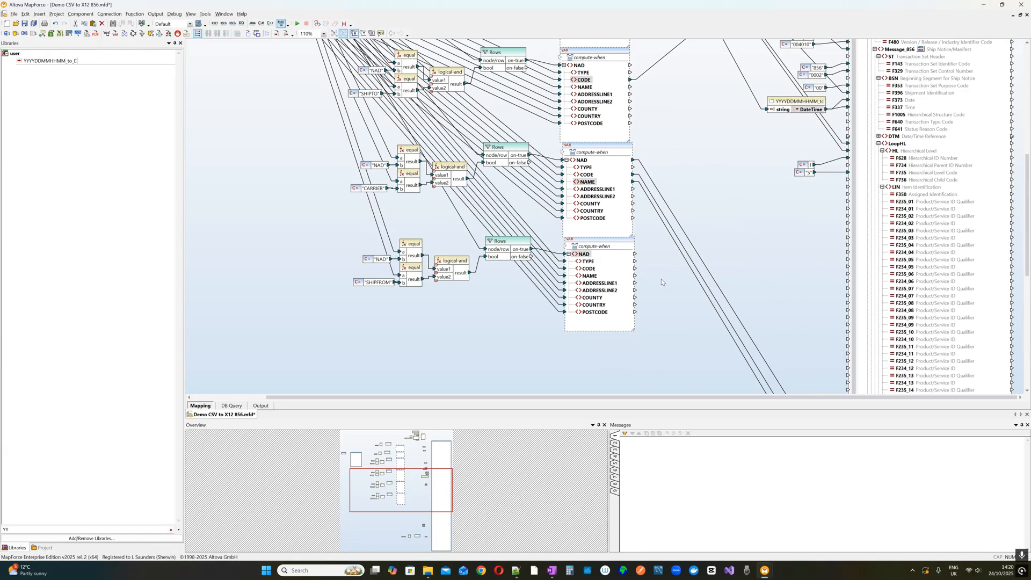
drag(588, 73, 663, 313)
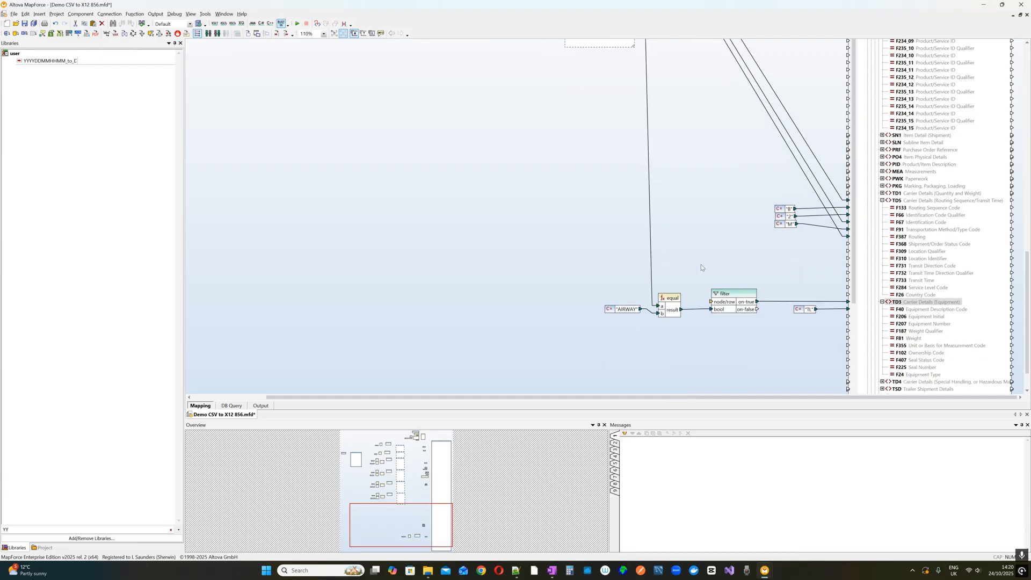
scroll(700, 264, up, 10)
scroll(606, 72, up, 2)
drag(594, 71, 711, 299)
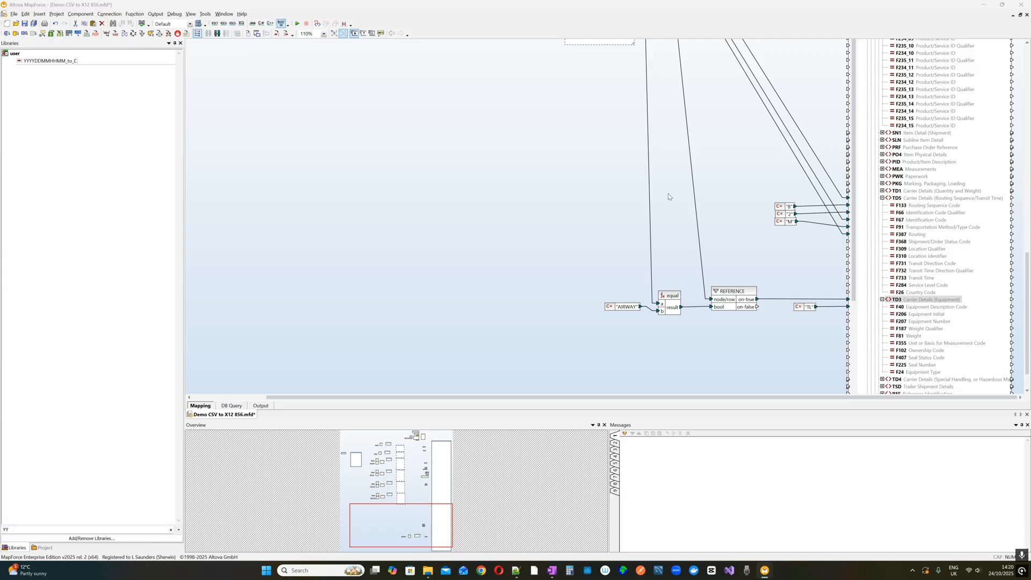
Connect CODE of the CARRIER NAD variable to F206 Equipment Initial and VALUE of the REFERENCES variable to F207 Equipment Number.
scroll(612, 218, up, 10)
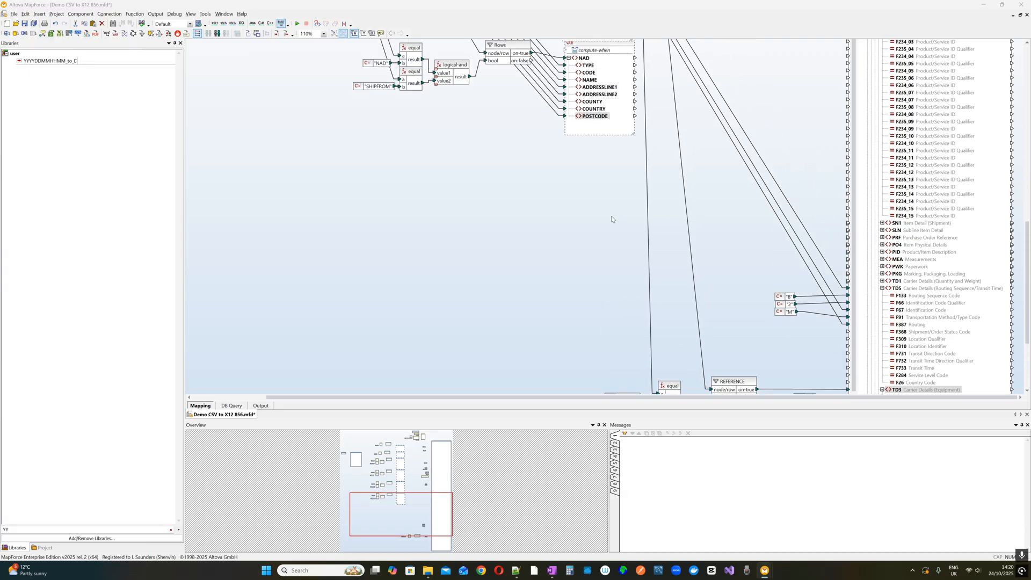
drag(584, 160, 859, 232)
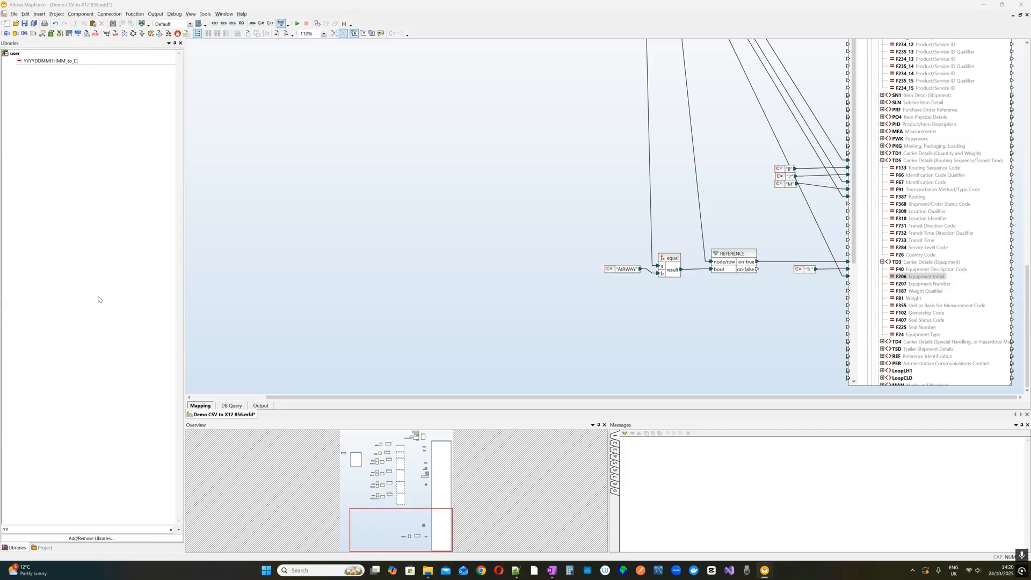
scroll(572, 323, up, 10)
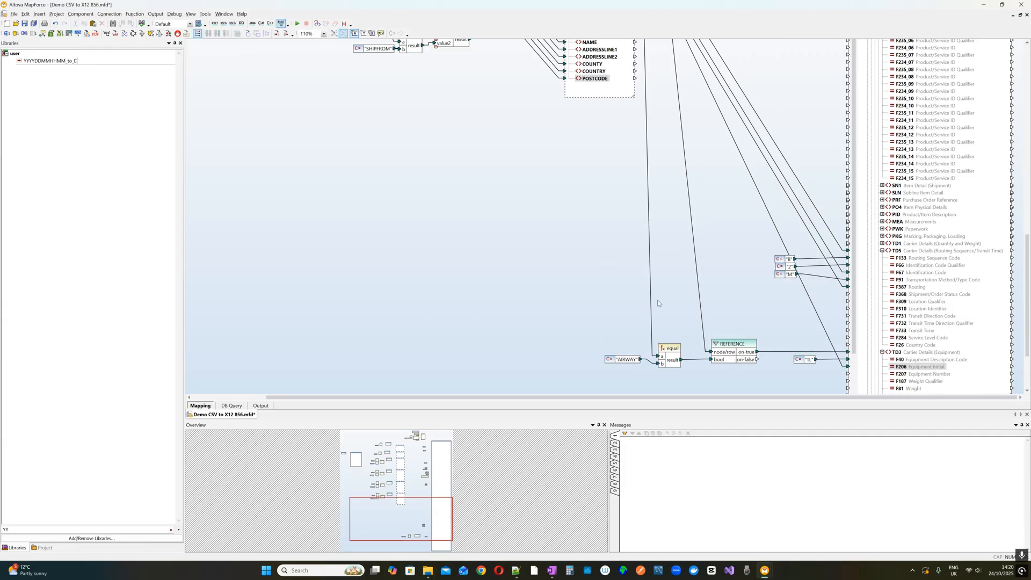
scroll(638, 169, up, 1)
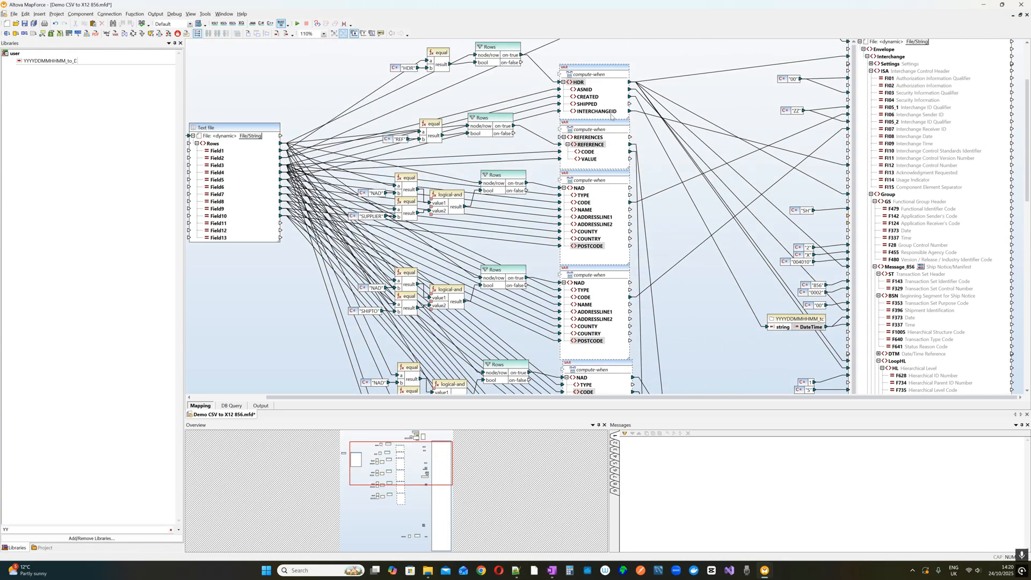
drag(593, 160, 847, 249)
scroll(849, 250, up, 1)
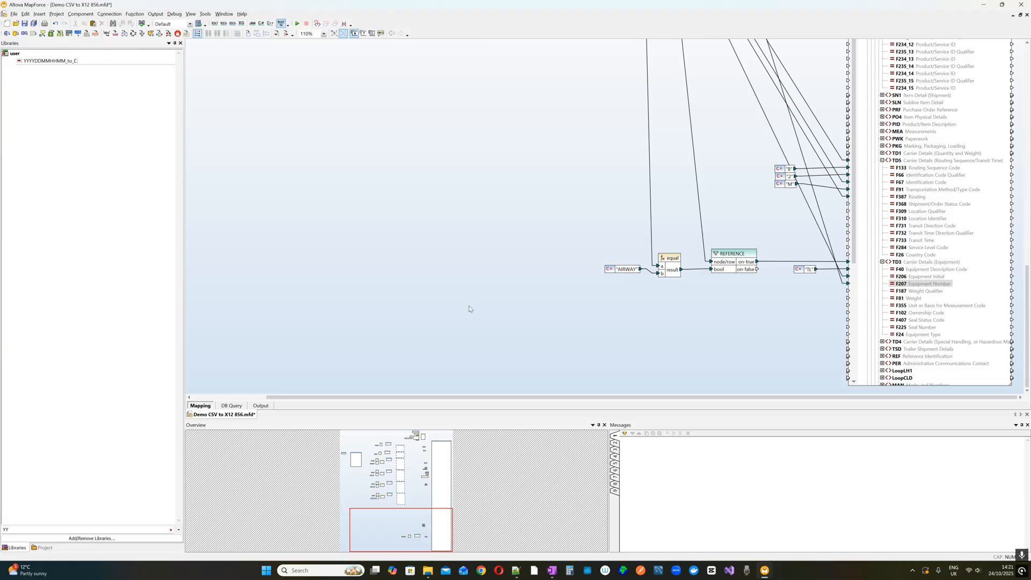
Save the mapping, preview its output and compare the values of the generated TD3 and TD5 segments.
click(24, 24)
click(261, 406)
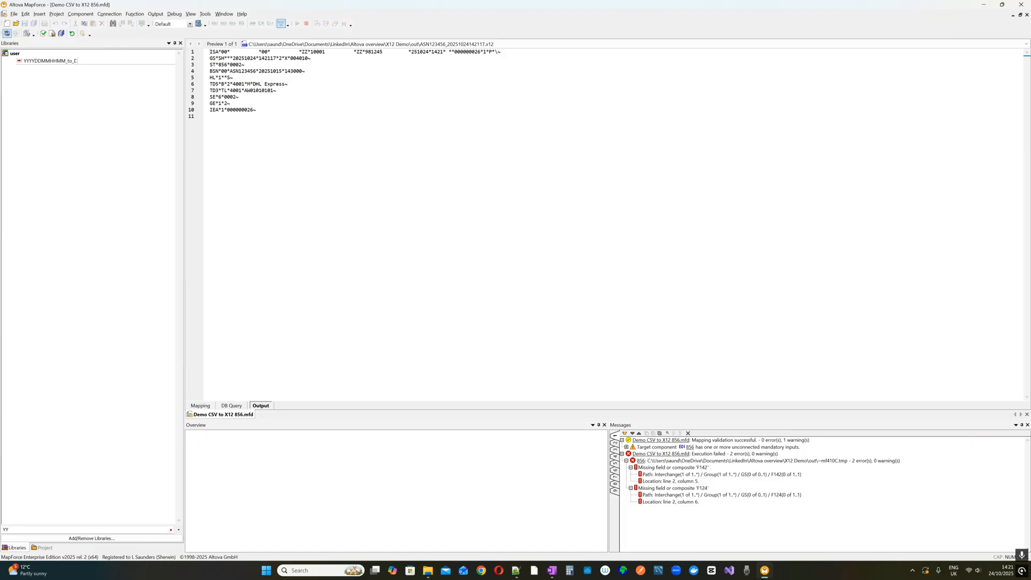
drag(210, 90, 276, 91)
double_click(238, 84)
double_click(237, 91)
double_click(223, 90)
double_click(258, 90)
click(200, 406)
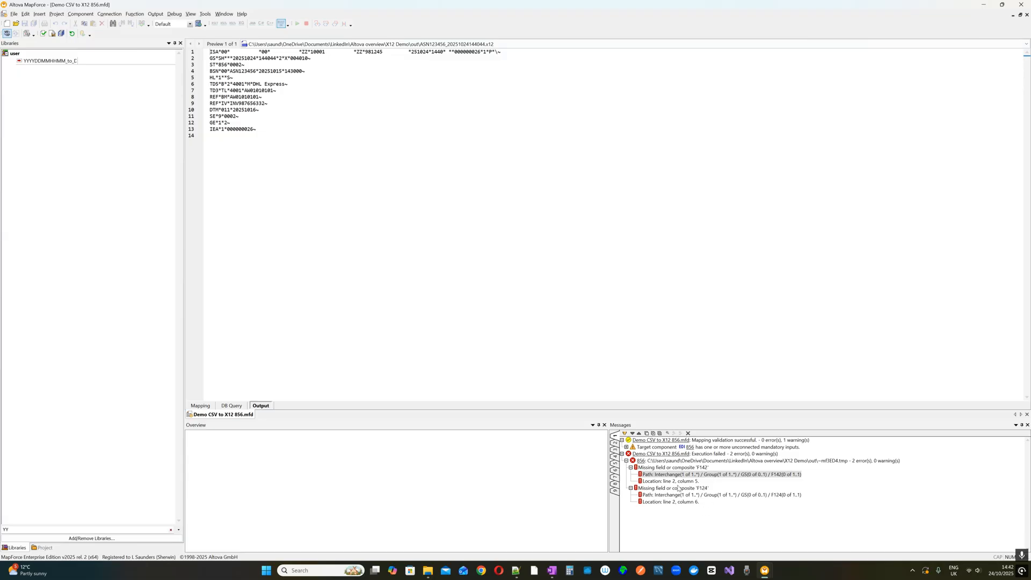
Locate the GS fields F142 and F124 in the mapping from the missing-field error messages.
click(194, 406)
click(720, 475)
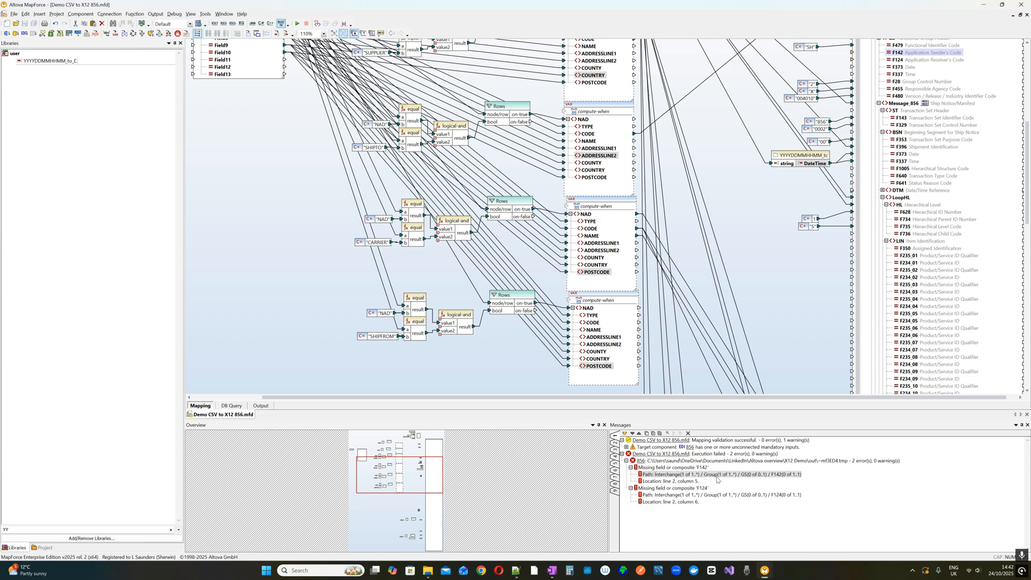
scroll(798, 202, up, 2)
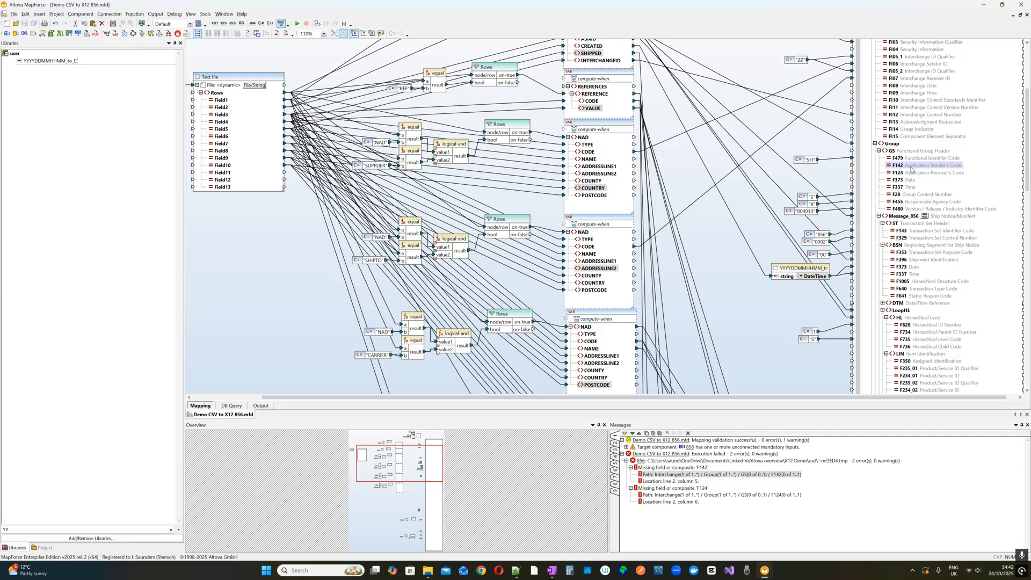
click(691, 489)
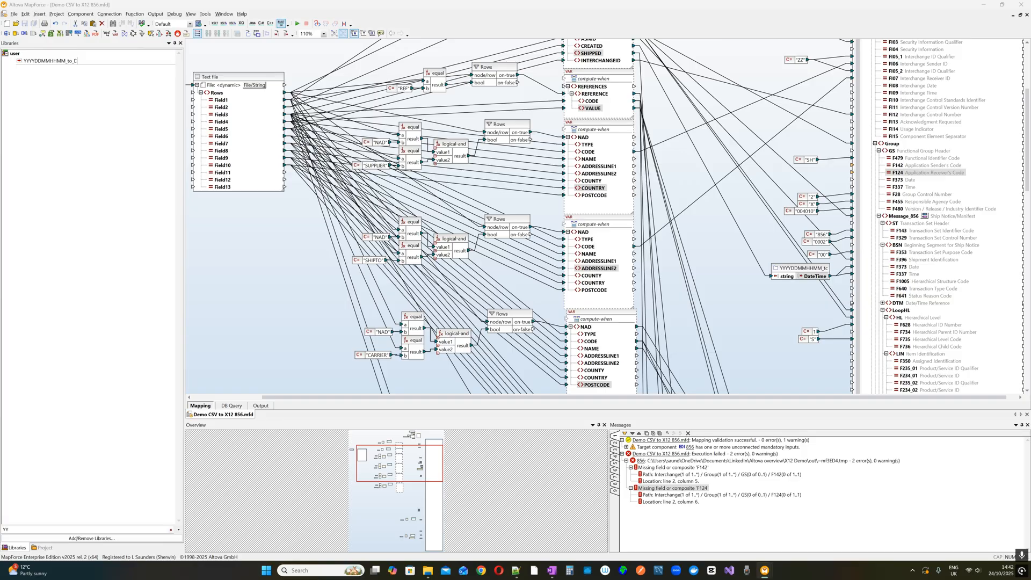
Connect CODE of the SUPPLIER NAD variable to F142 Application Sender's Code in GS.
click(592, 158)
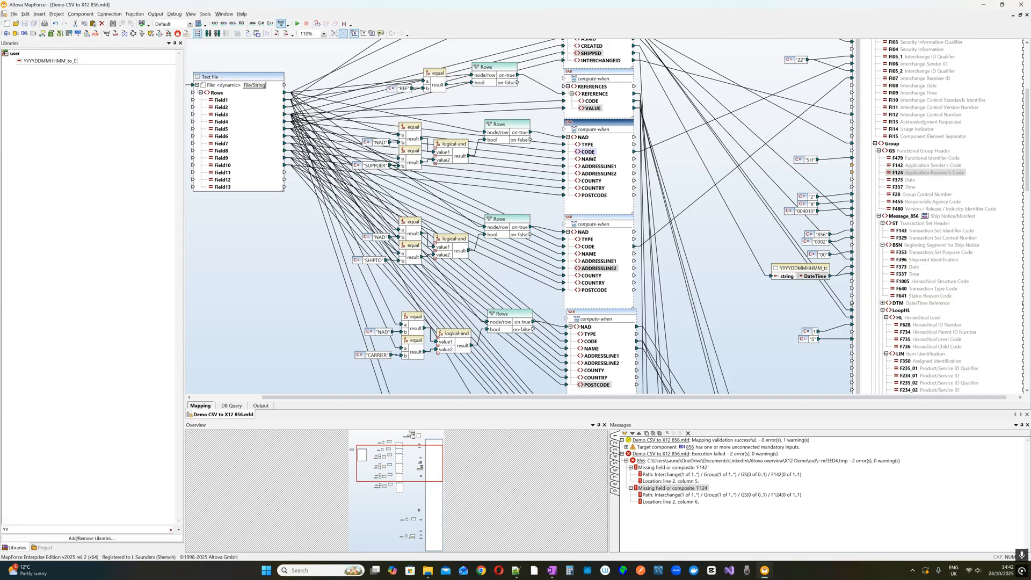
drag(591, 156, 873, 177)
drag(873, 176, 870, 165)
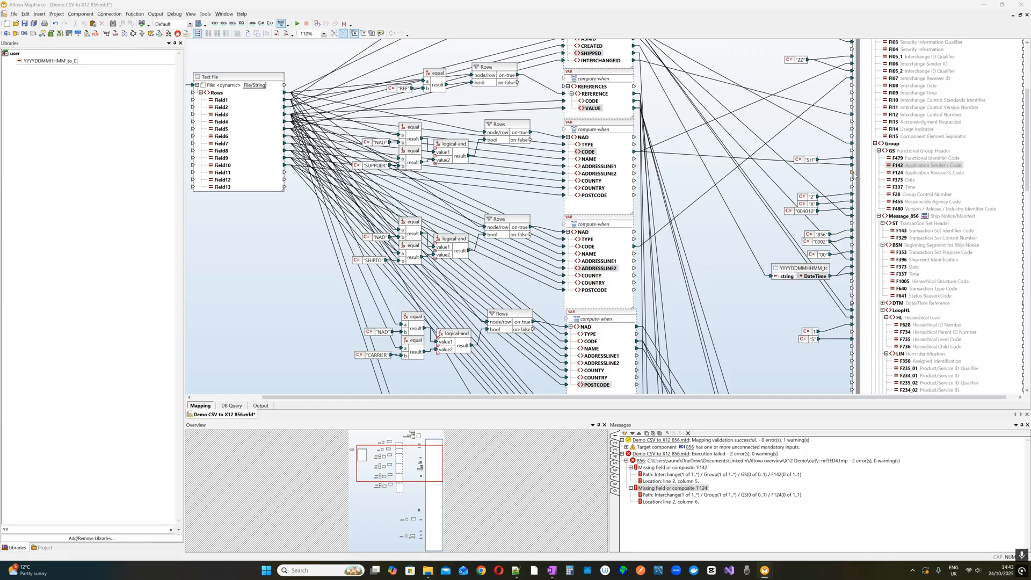
Connect CODE of the SHIPTO NAD variable to F124 Application Receiver's Code in GS.
scroll(934, 195, up, 1)
scroll(859, 182, up, 2)
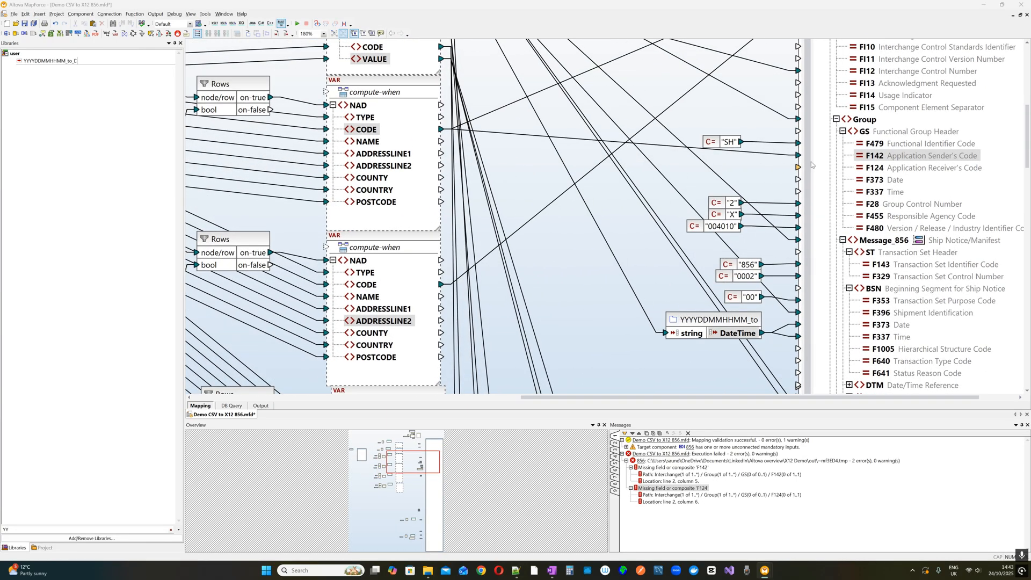
scroll(783, 171, up, 1)
scroll(782, 169, down, 3)
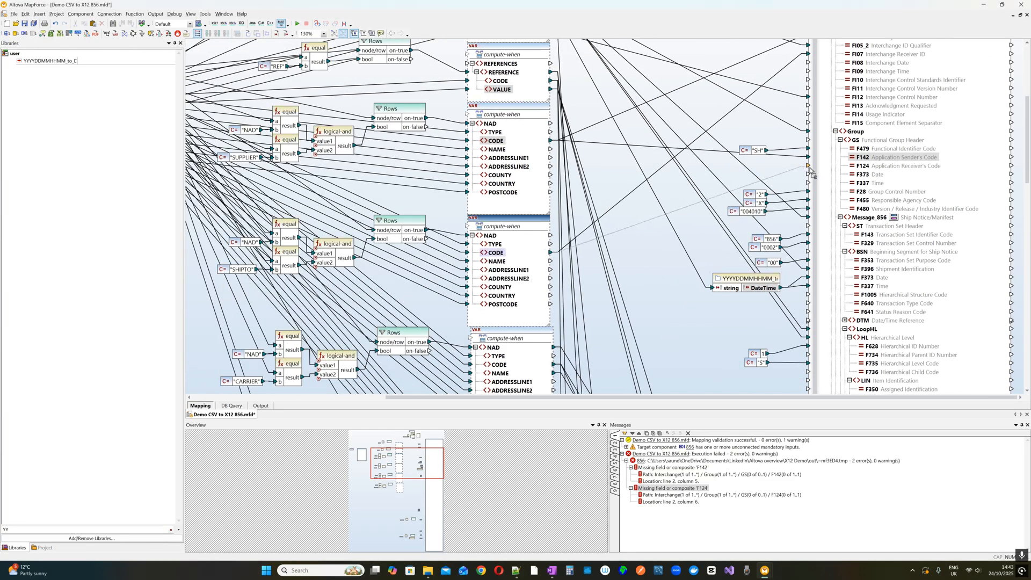
Preview the mapping output, check the GS and HL segments, and return to the mapping.
click(261, 406)
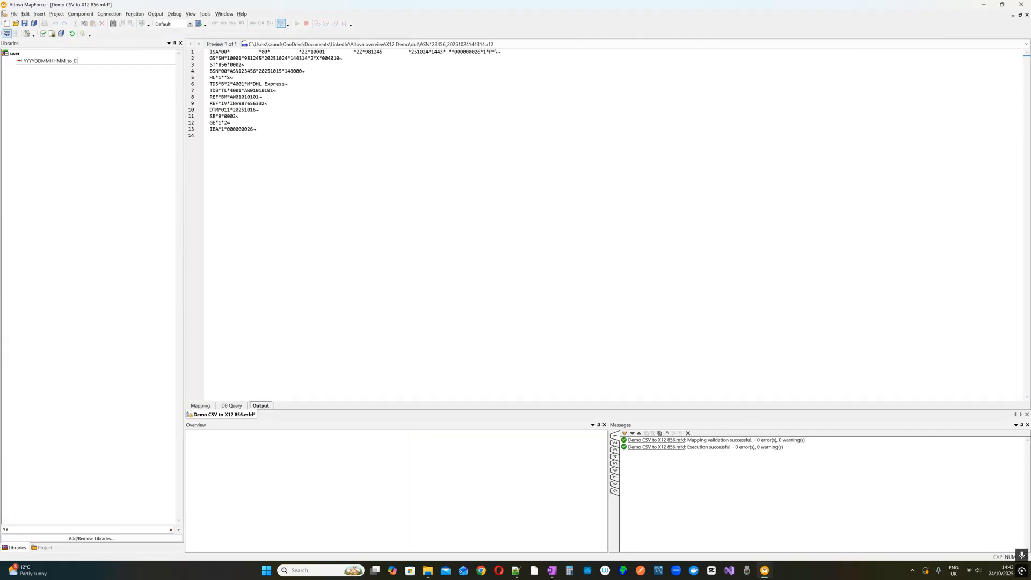
drag(233, 78, 210, 71)
click(233, 78)
click(200, 405)
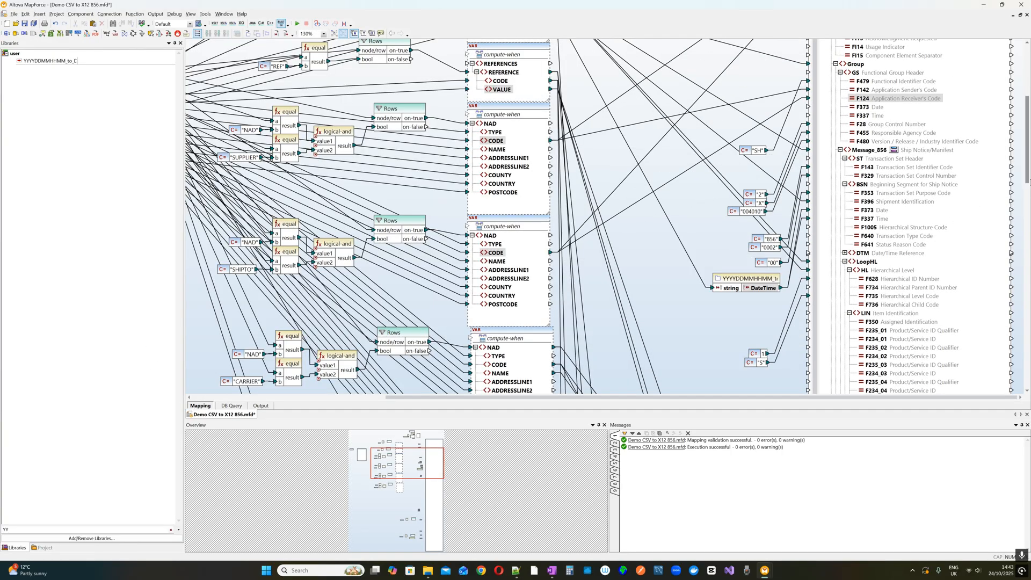
Expand LoopN1 with its N1, N2, N3 and N4 segments and resize the 856 component to fit its contents.
drag(1027, 140, 1027, 386)
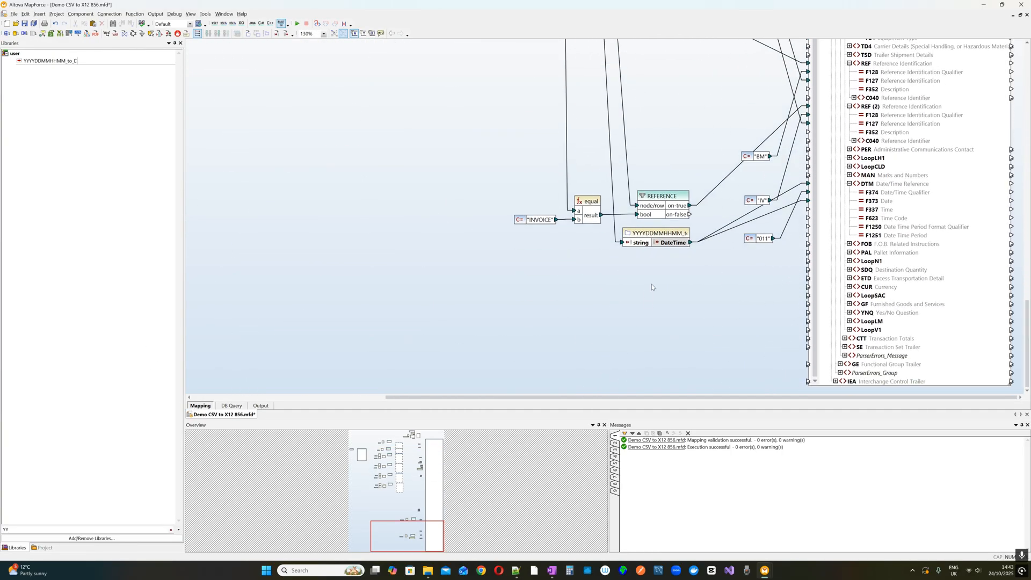
scroll(652, 286, down, 2)
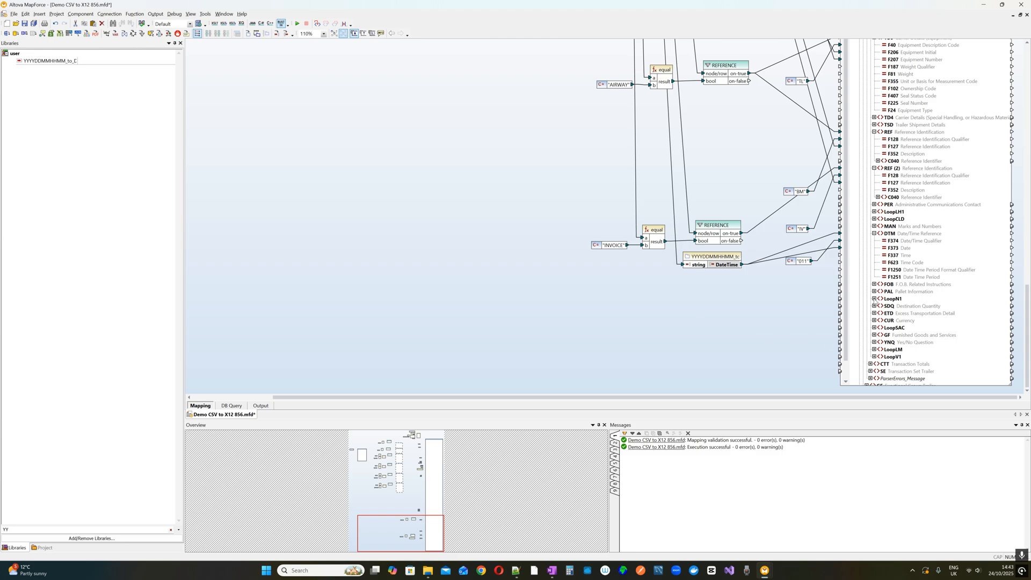
click(874, 299)
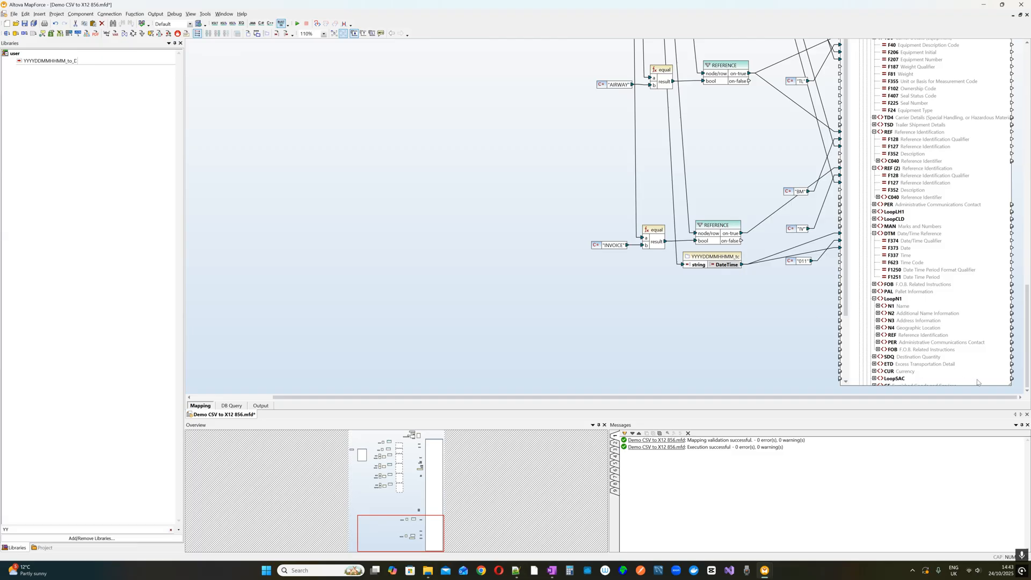
click(878, 306)
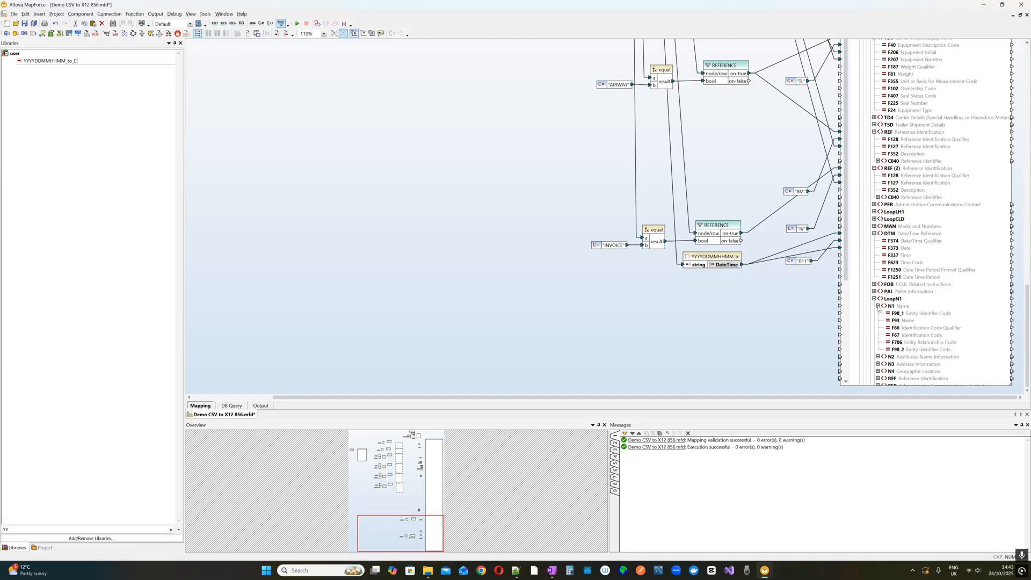
click(877, 357)
click(877, 371)
double_click(1010, 385)
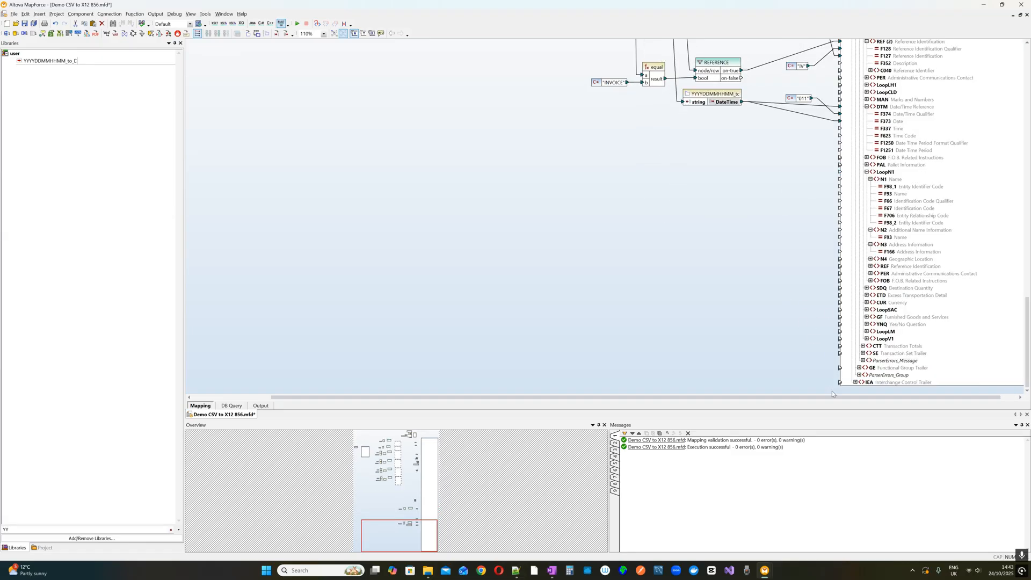
click(870, 259)
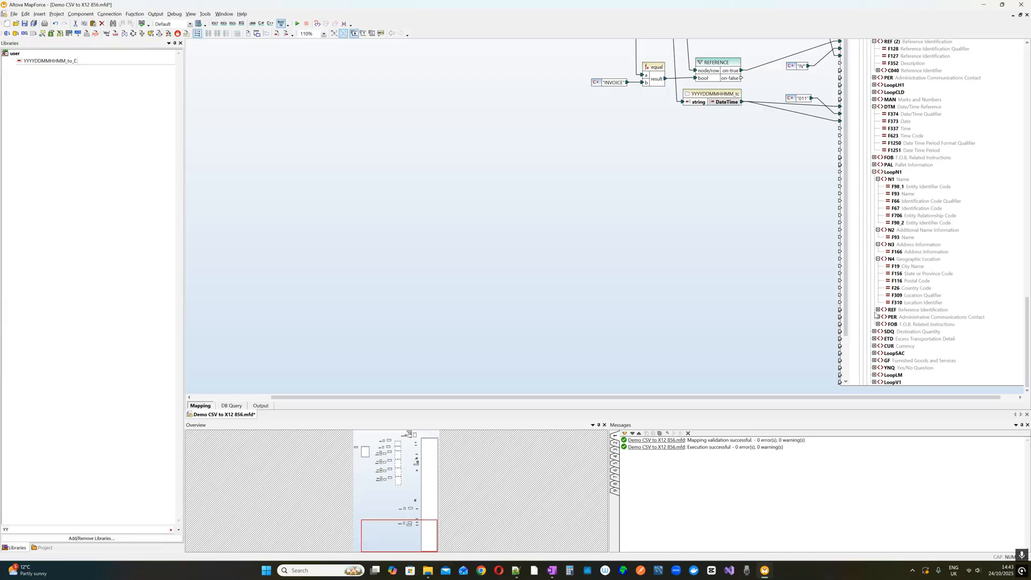
Connect NAD of the SUPPLIER variable to LoopN1 and to its N1 Name segment.
scroll(723, 287, up, 3)
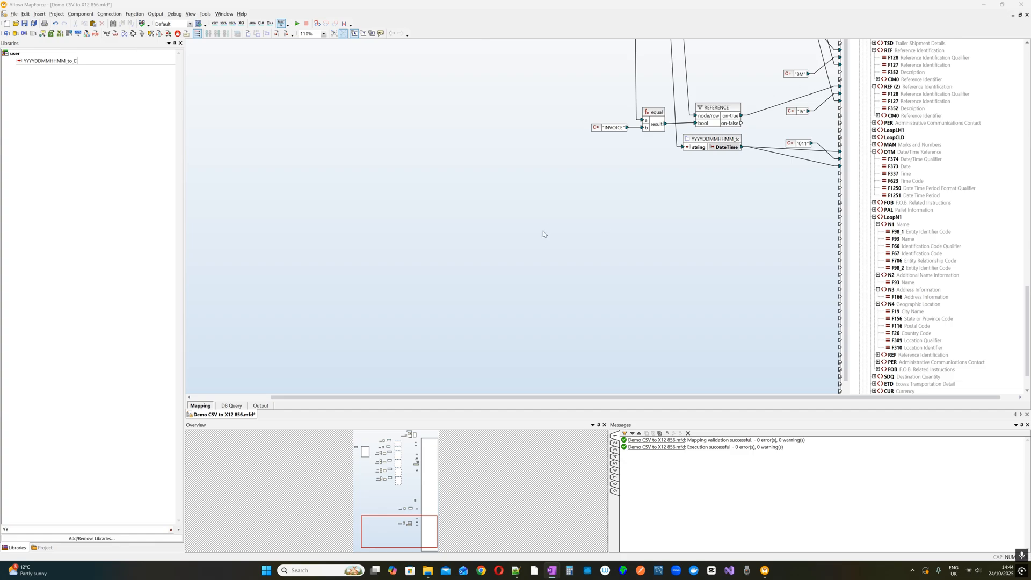
scroll(548, 224, up, 15)
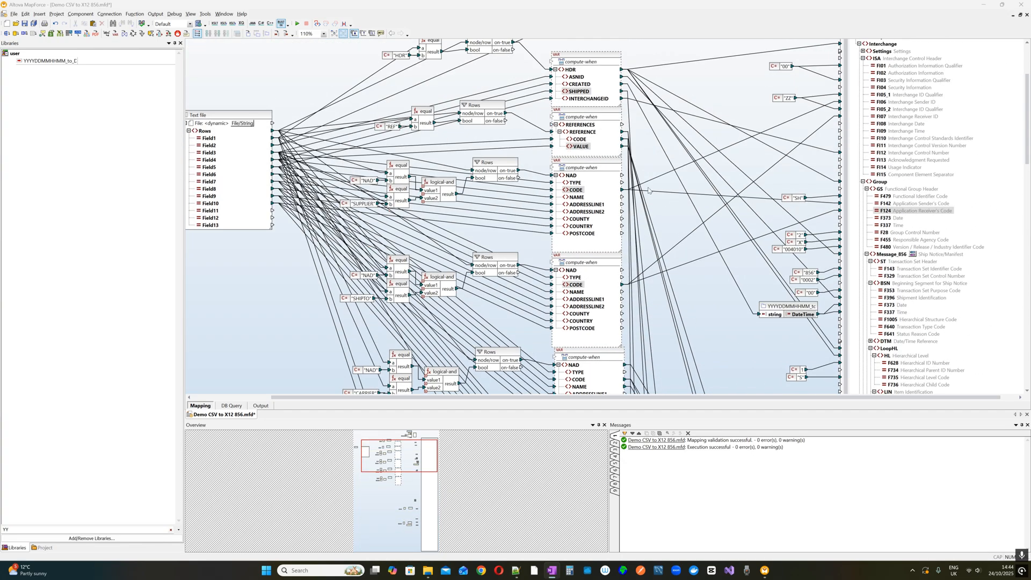
scroll(487, 260, down, 1)
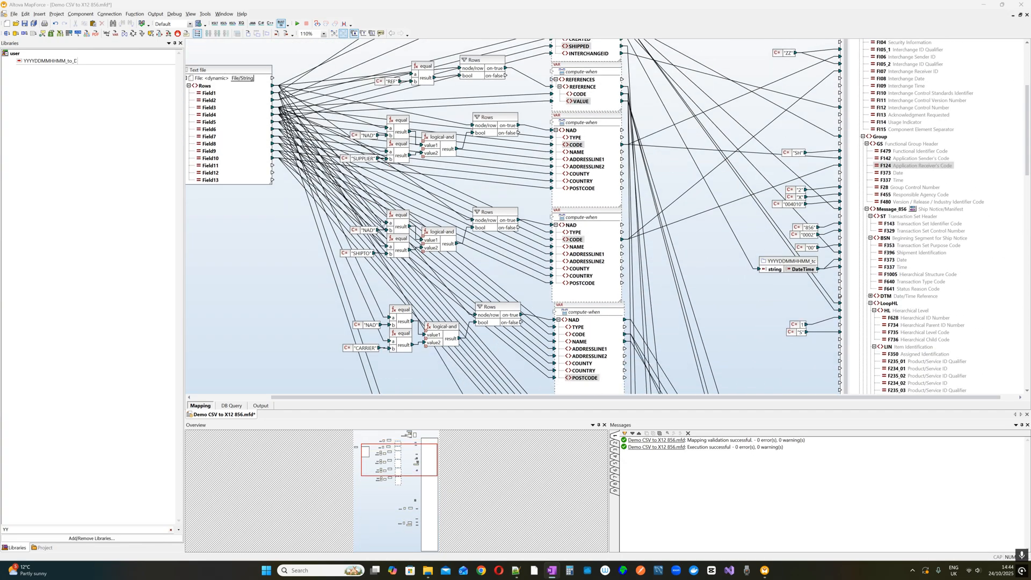
scroll(417, 316, down, 5)
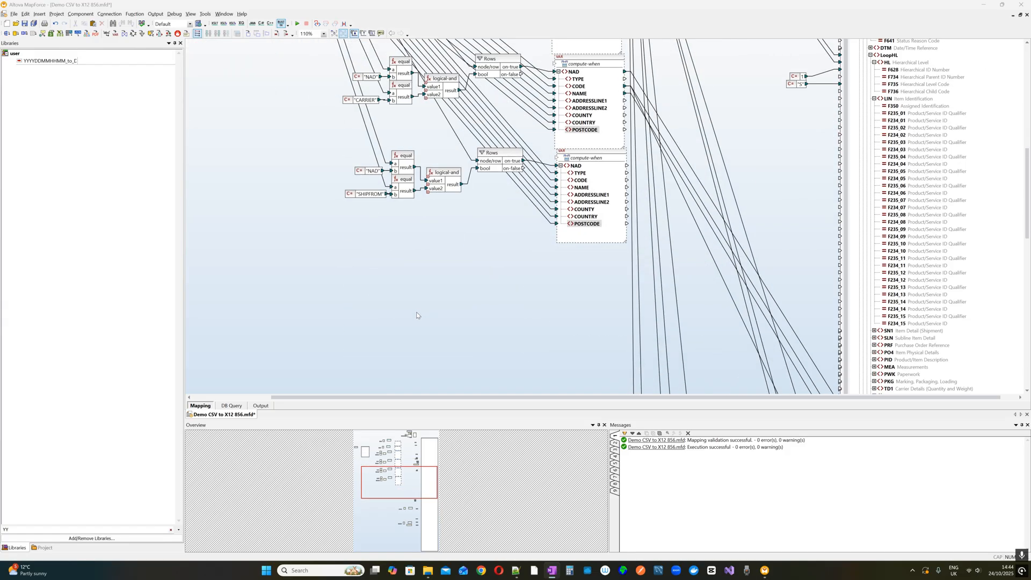
scroll(417, 316, down, 4)
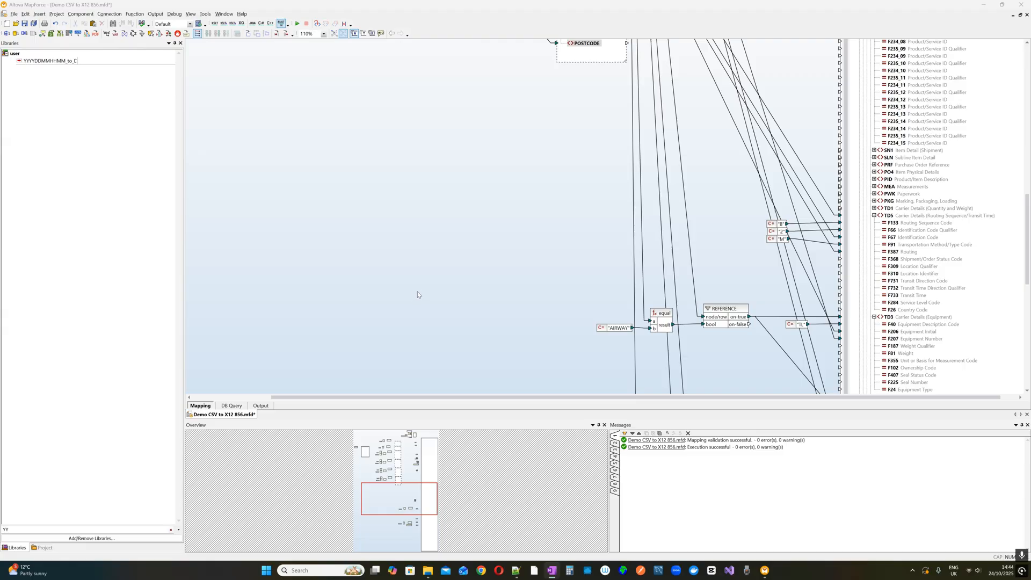
scroll(570, 247, up, 6)
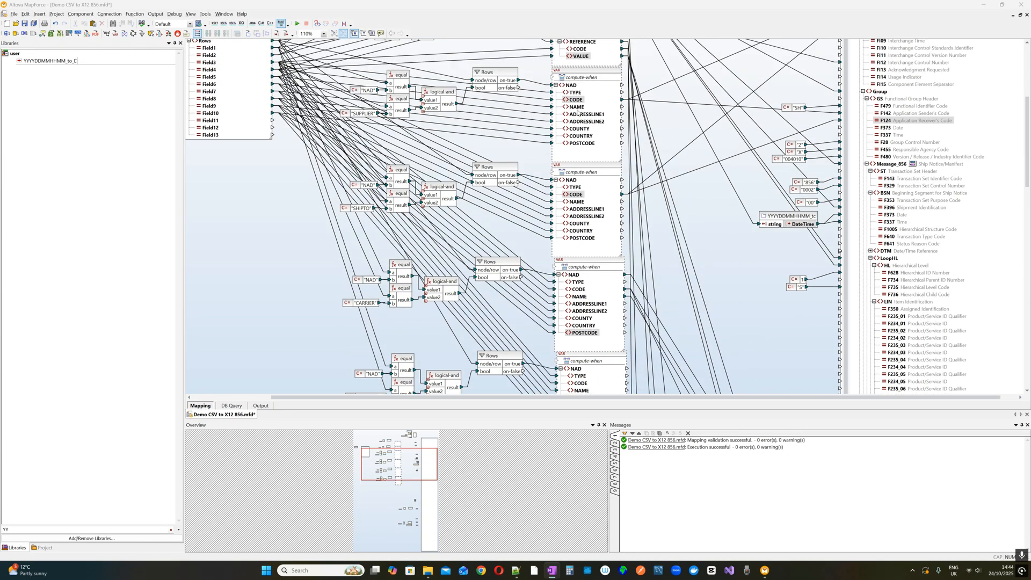
drag(623, 84, 870, 228)
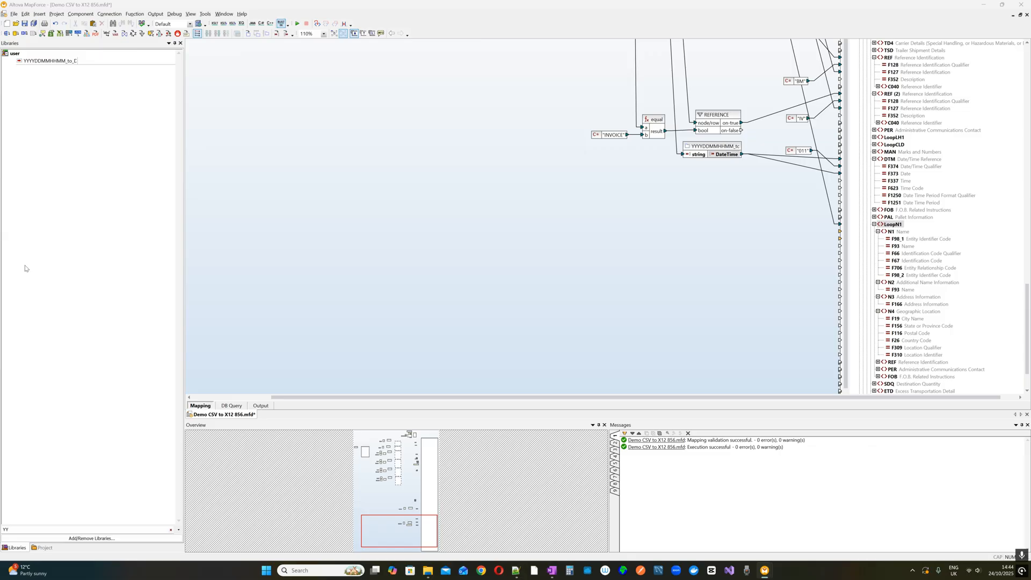
scroll(792, 194, up, 3)
scroll(830, 253, down, 1)
click(839, 270)
mouse_move(839, 270)
mouse_down()
mouse_move(839, 298)
mouse_move(839, 277)
mouse_up()
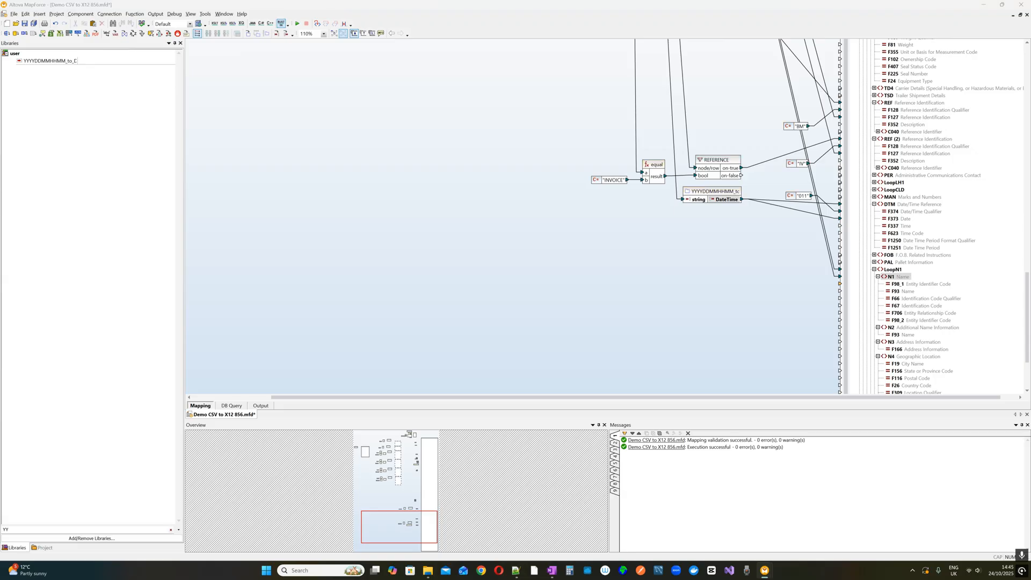
Paste the constants "SU" and "92" and connect them to F98_1 Entity Identifier Code and F66 Identification Code Qualifier in N1.
right_click(694, 265)
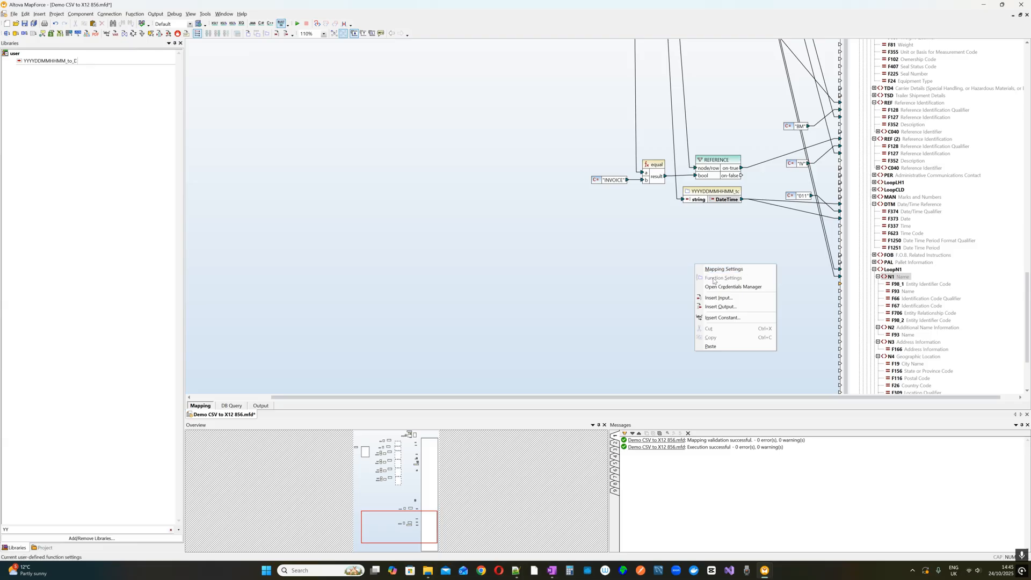
click(723, 346)
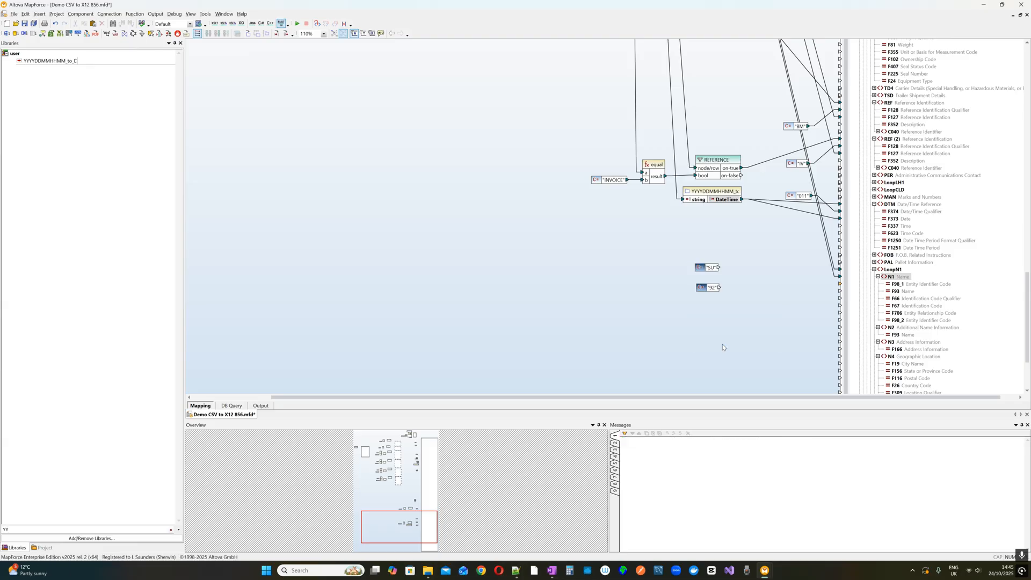
drag(703, 276, 839, 283)
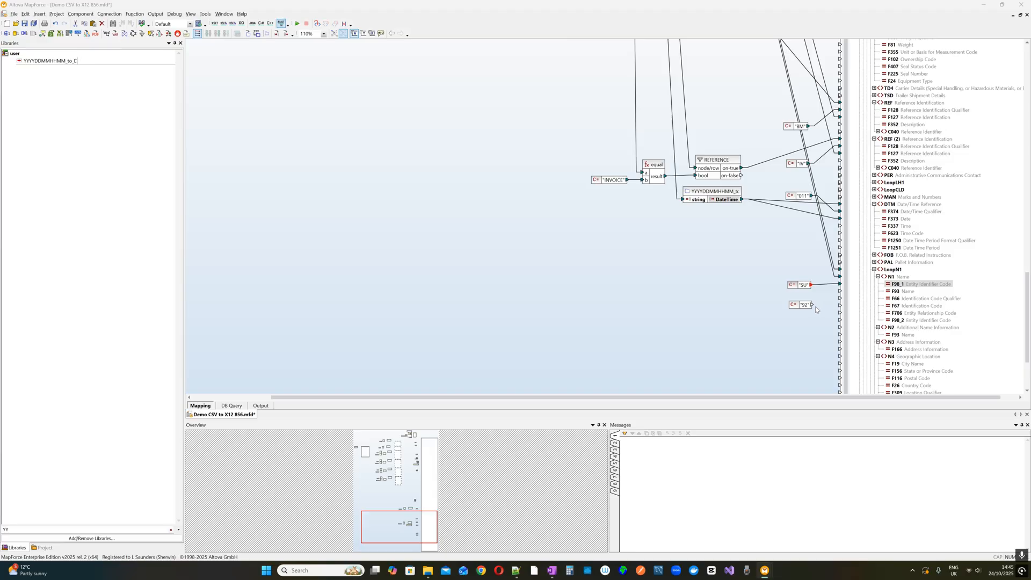
mouse_move(812, 304)
mouse_down()
mouse_move(850, 300)
mouse_move(802, 300)
mouse_up()
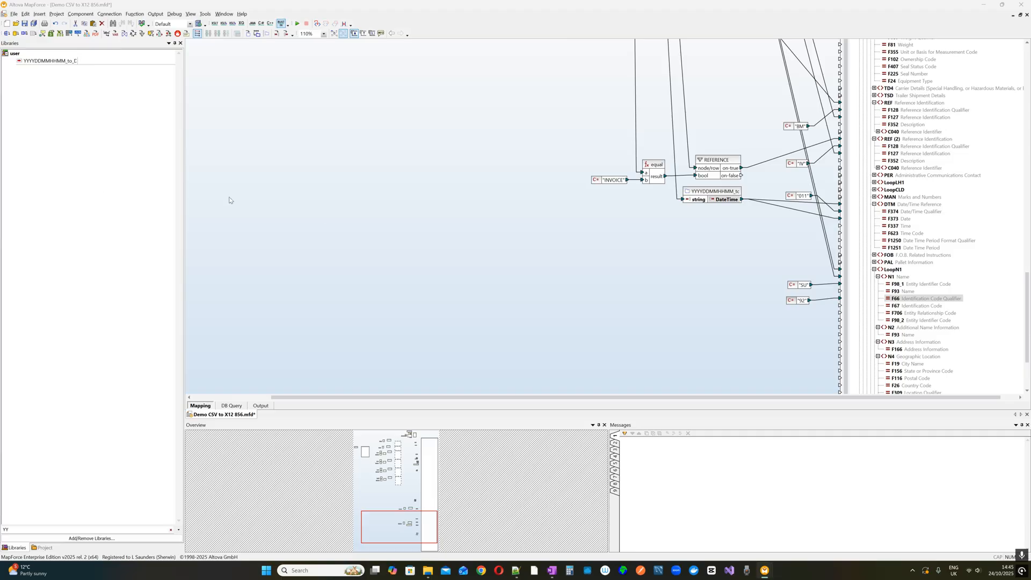
Connect NAME and CODE of the SUPPLIER NAD variable to F93 Name and F67 Identification Code in N1.
scroll(611, 219, up, 3)
scroll(602, 210, down, 3)
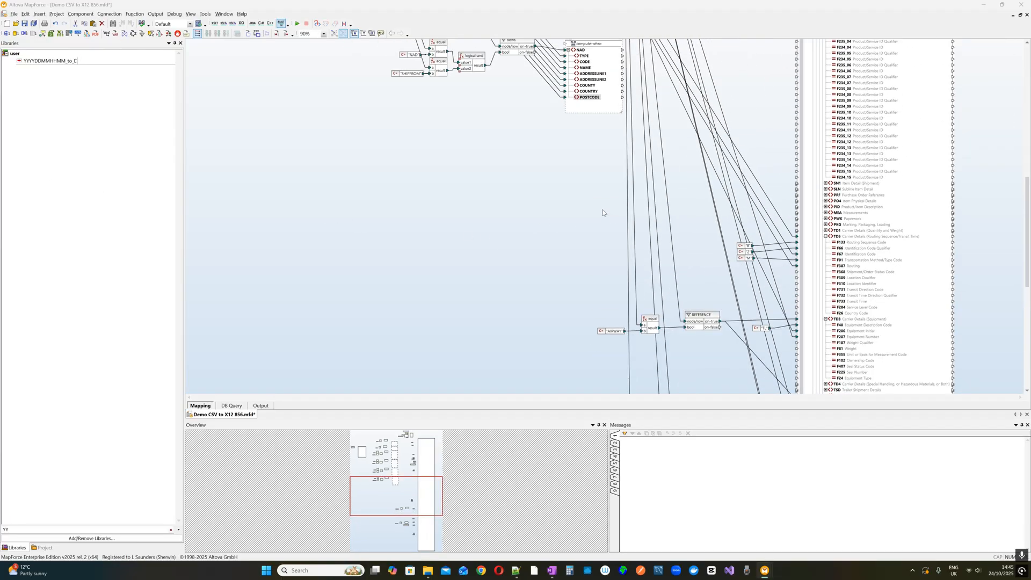
scroll(602, 207, up, 2)
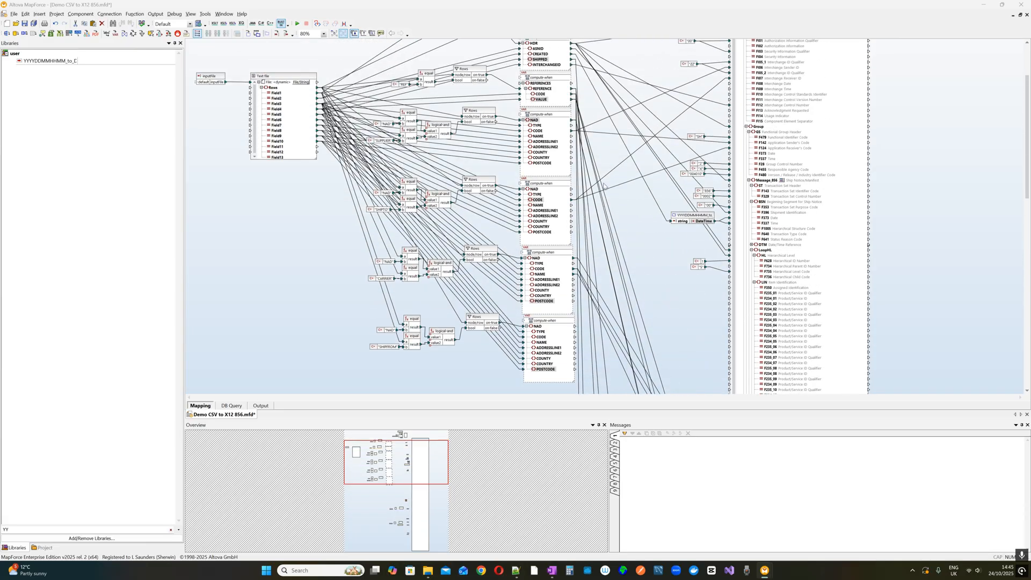
drag(542, 170, 746, 222)
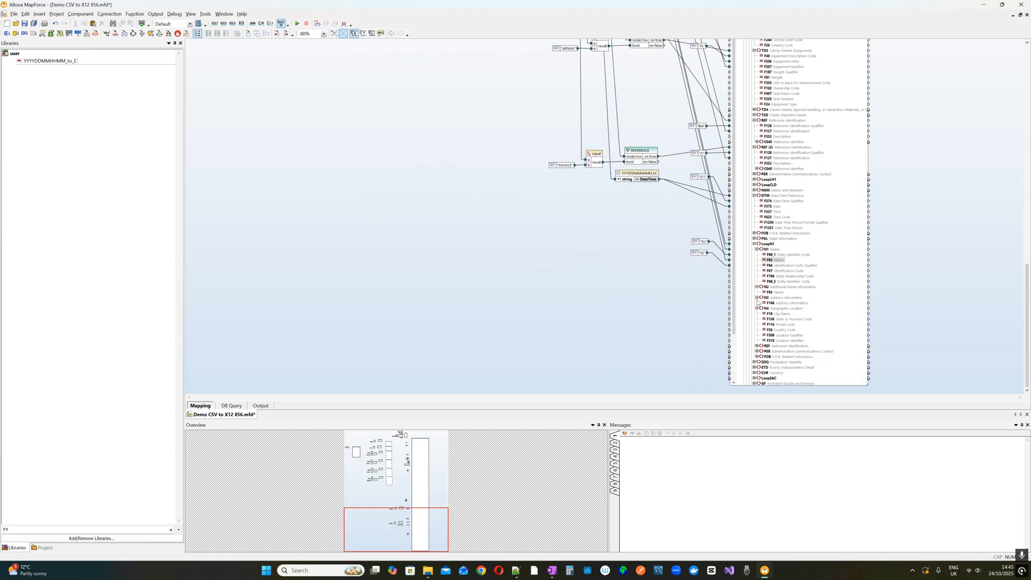
scroll(546, 144, up, 15)
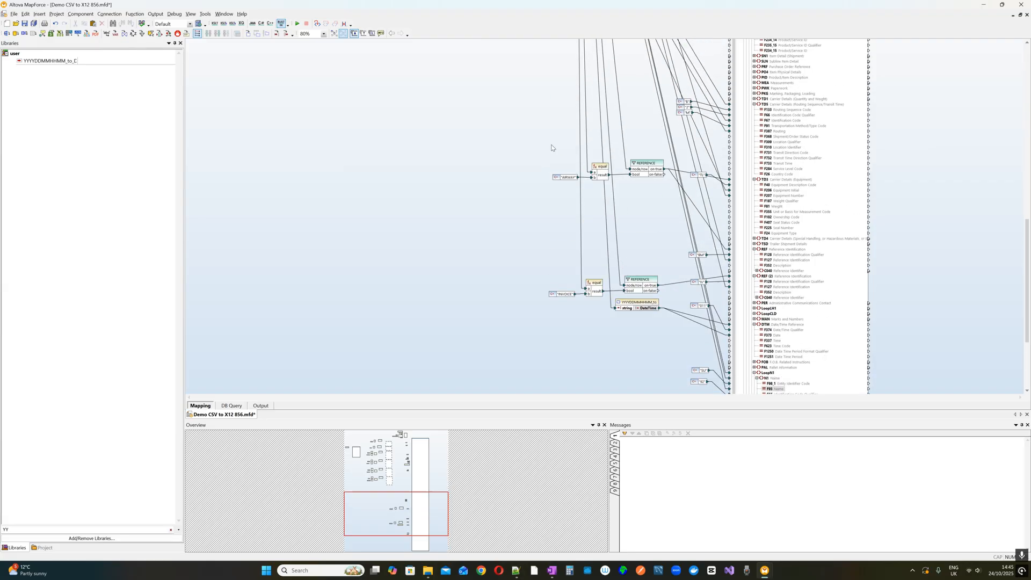
drag(542, 109, 729, 215)
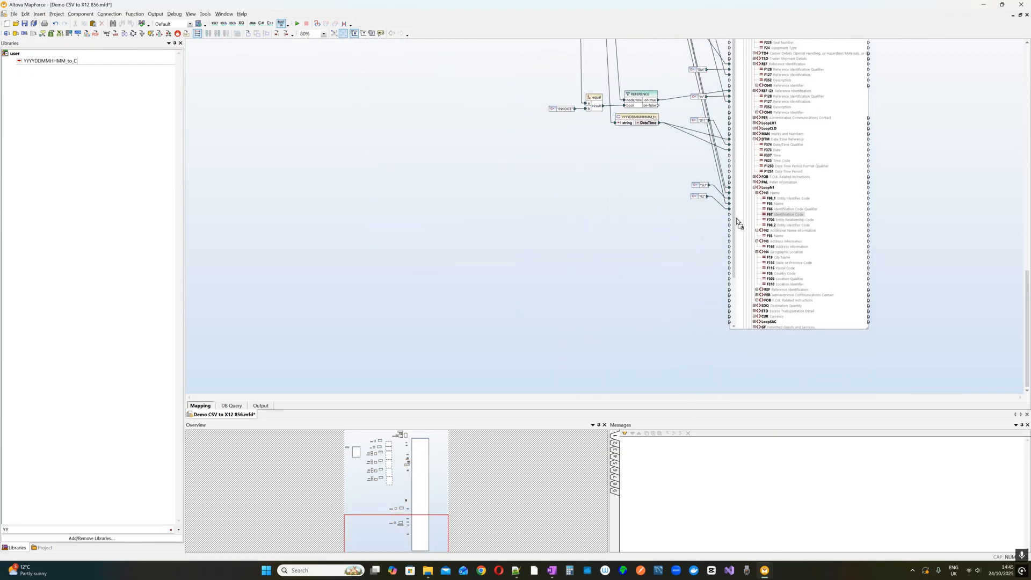
Collapse N2 in LoopN1 and move the SUPPLIER NAD variable down beside the LoopN1 fields.
scroll(740, 223, up, 2)
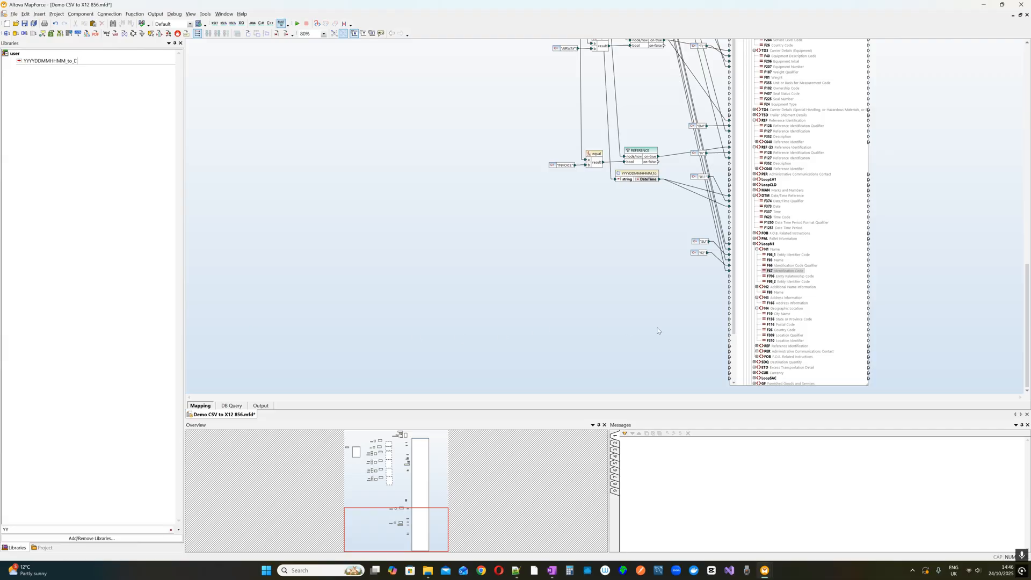
click(756, 286)
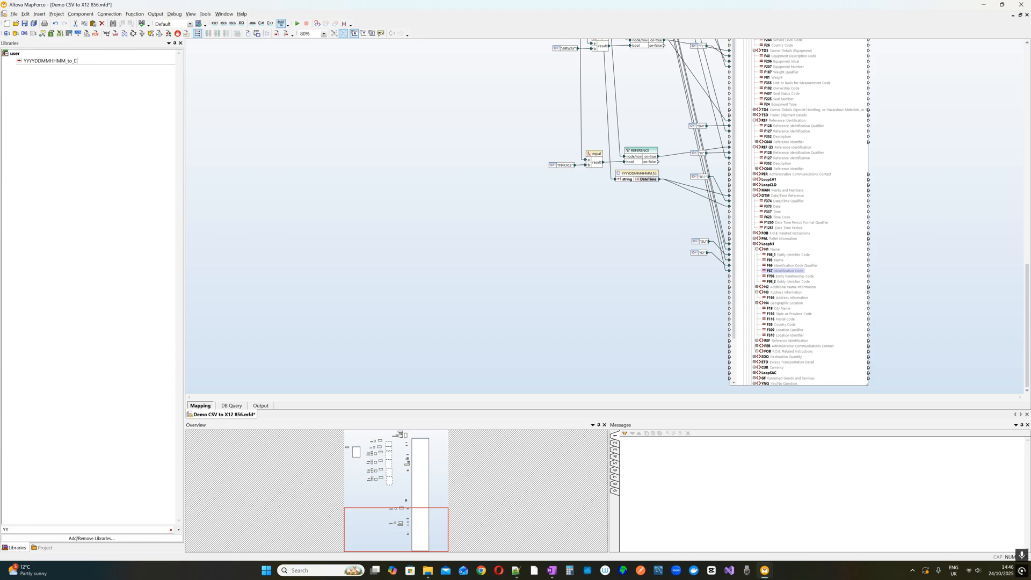
click(789, 298)
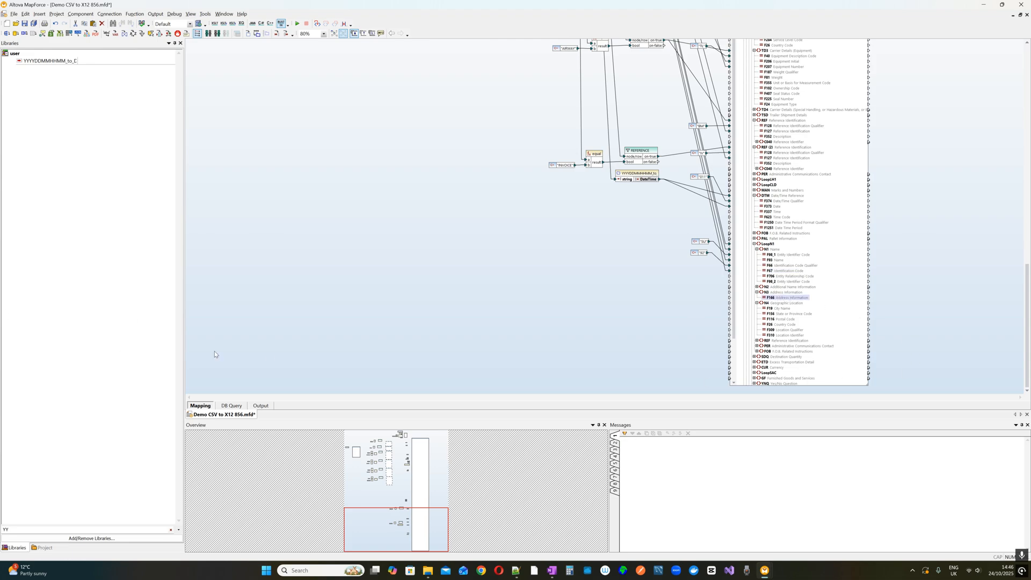
click(524, 300)
scroll(517, 274, up, 3)
scroll(517, 274, up, 10)
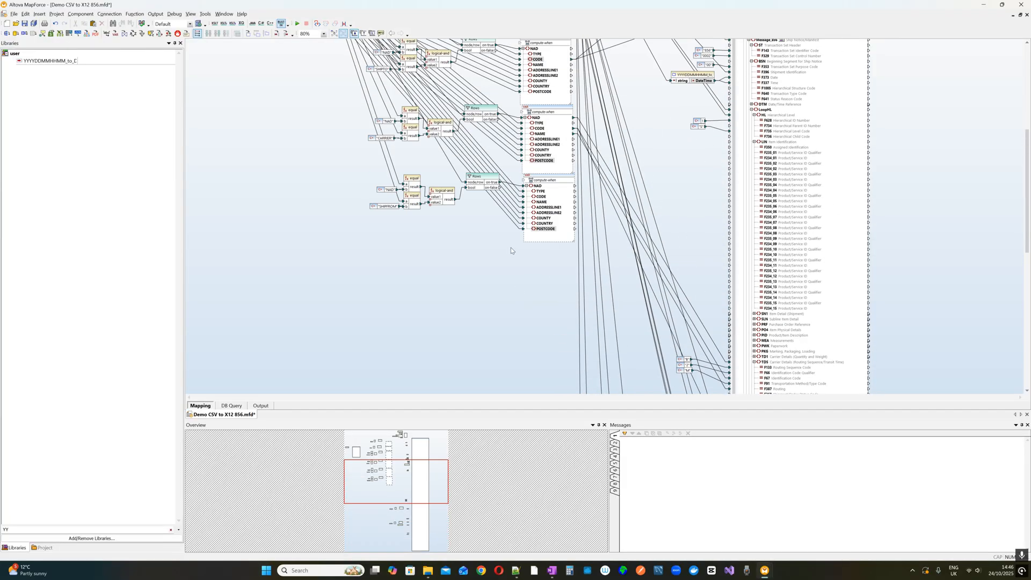
drag(547, 180, 616, 222)
scroll(631, 378, up, 3)
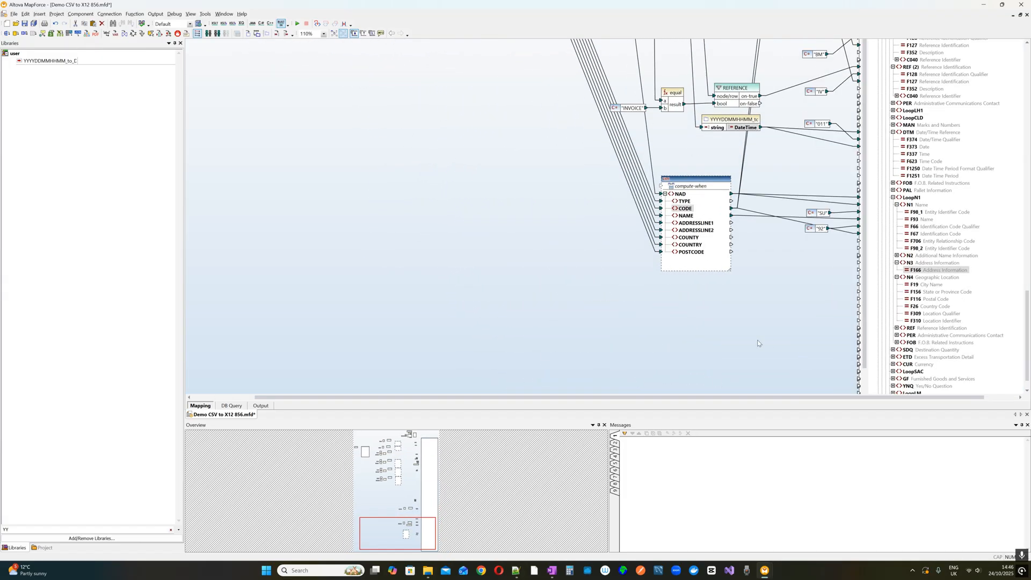
Connect ADDRESSLINE1 of the SUPPLIER NAD variable to F166 Address Information and COUNTY to F19 City Name.
drag(352, 398, 437, 398)
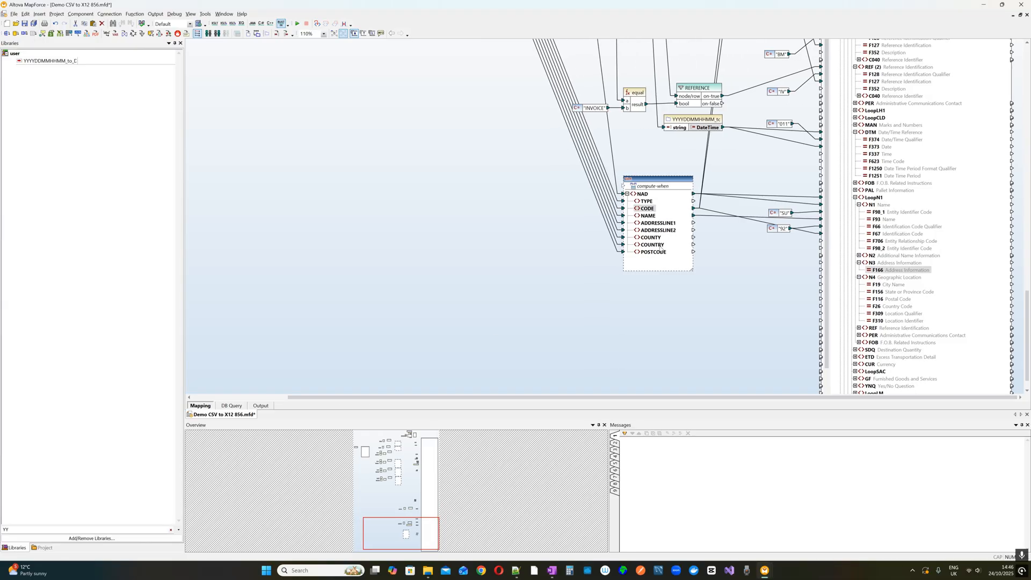
drag(671, 224, 859, 275)
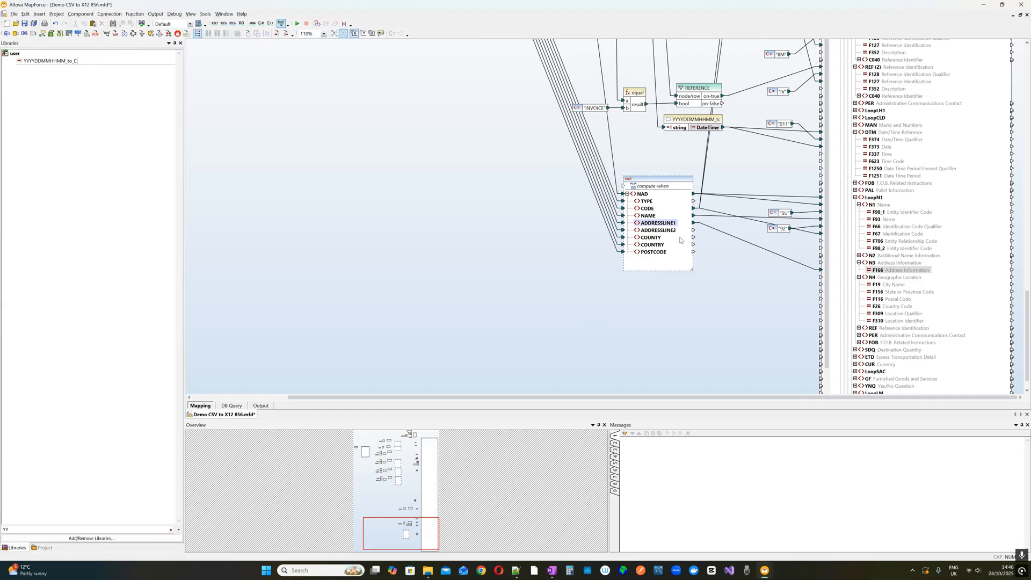
drag(659, 239, 836, 286)
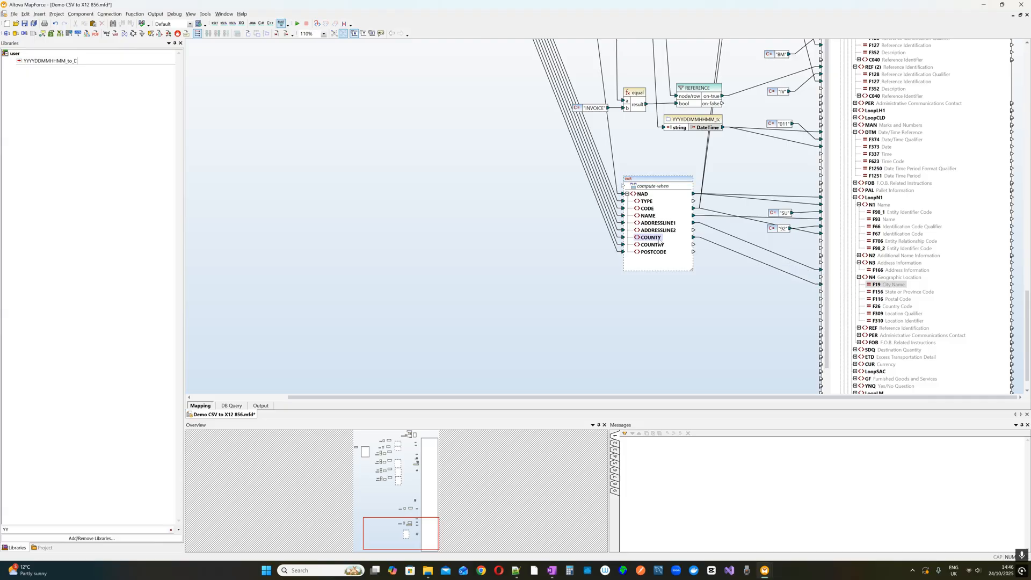
Connect COUNTRY of the SUPPLIER NAD variable to F26 Country Code and POSTCODE to F116 Postal Code in N4.
drag(648, 246, 851, 308)
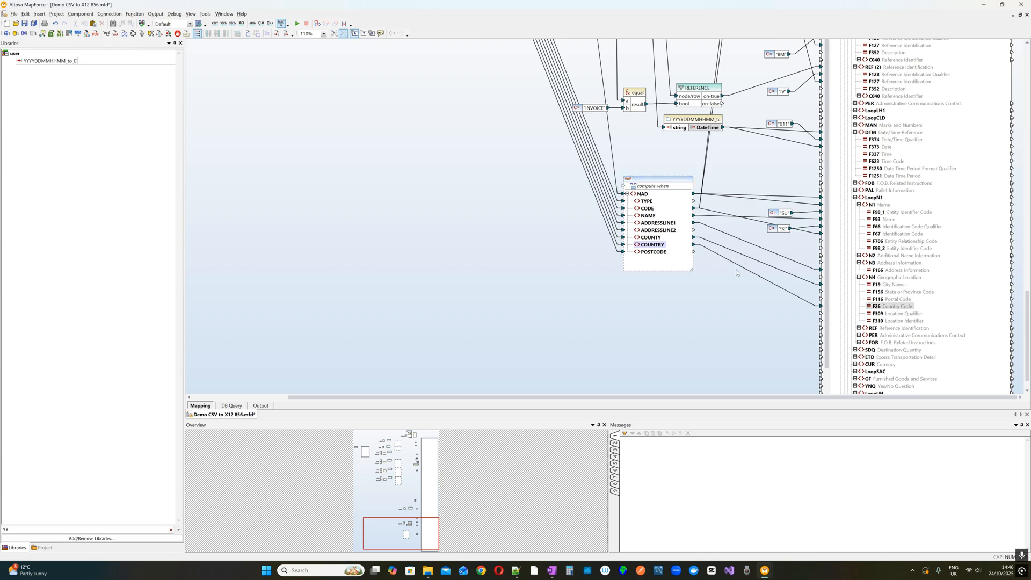
drag(663, 251, 873, 305)
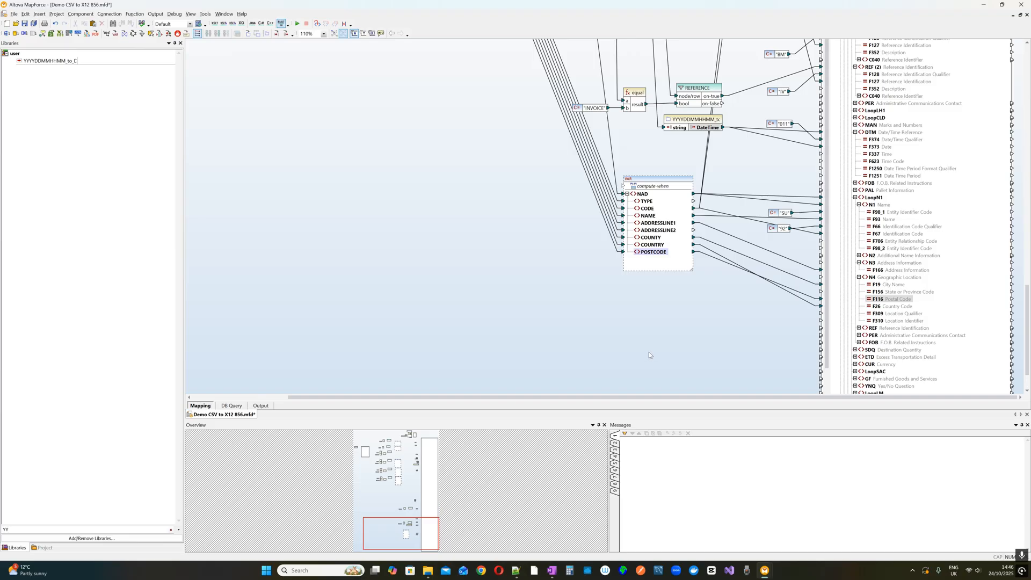
Preview the output and check its N1, N3 and N4 supplier segments against the SUPPLIER row in the CSV component settings.
scroll(653, 354, up, 3)
click(261, 407)
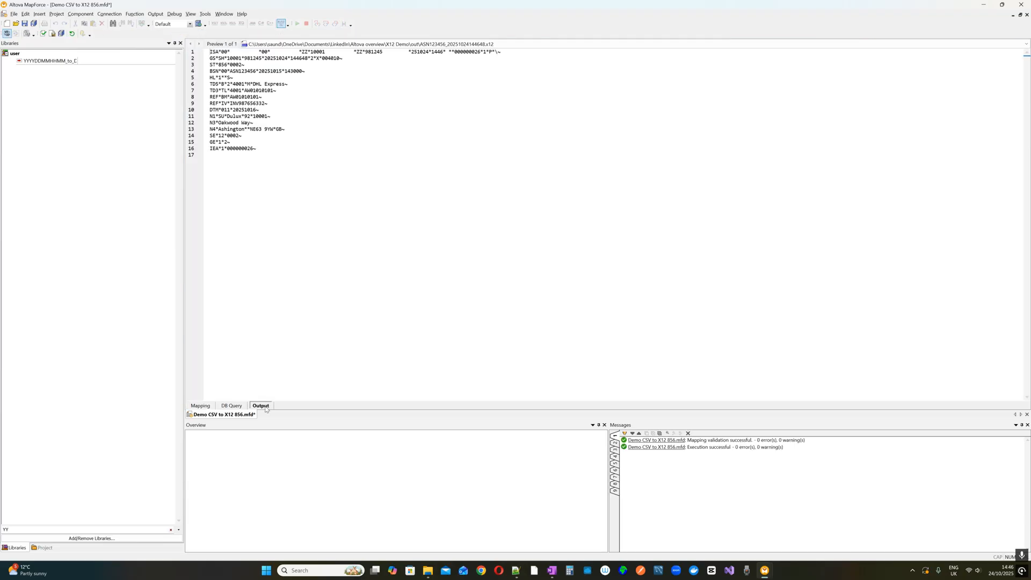
drag(210, 116, 284, 130)
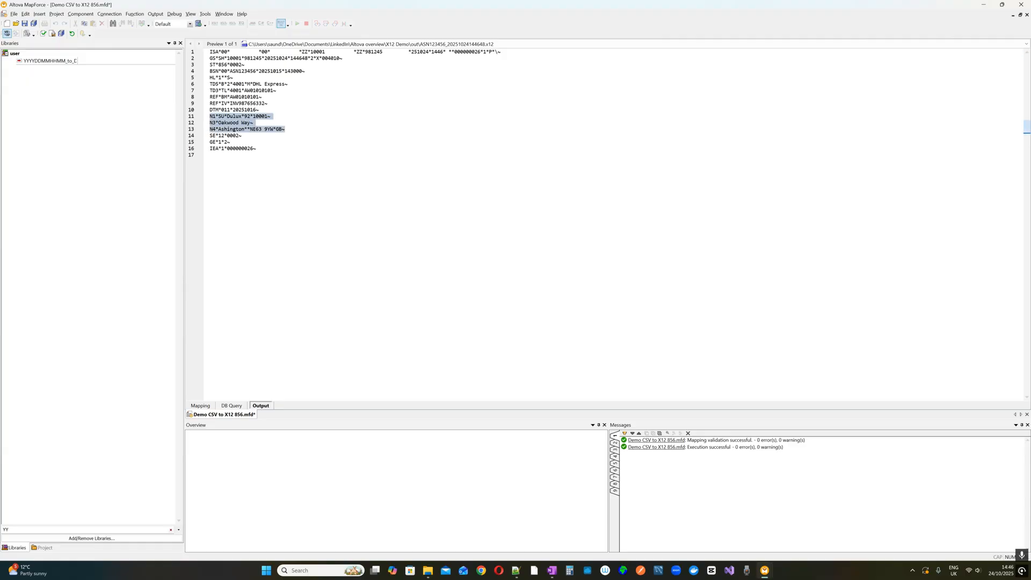
click(200, 406)
scroll(300, 155, up, 8)
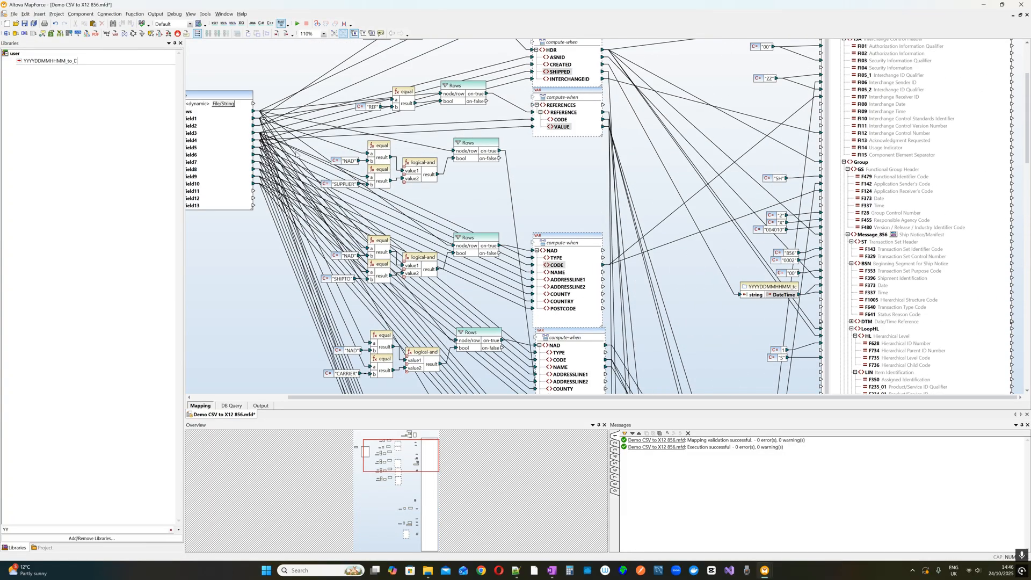
double_click(242, 226)
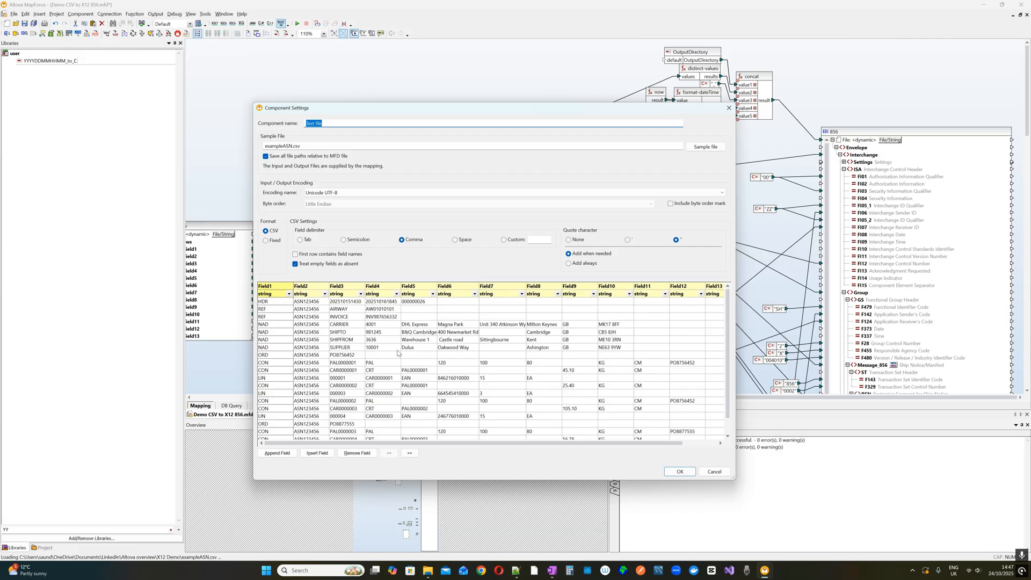
click(729, 109)
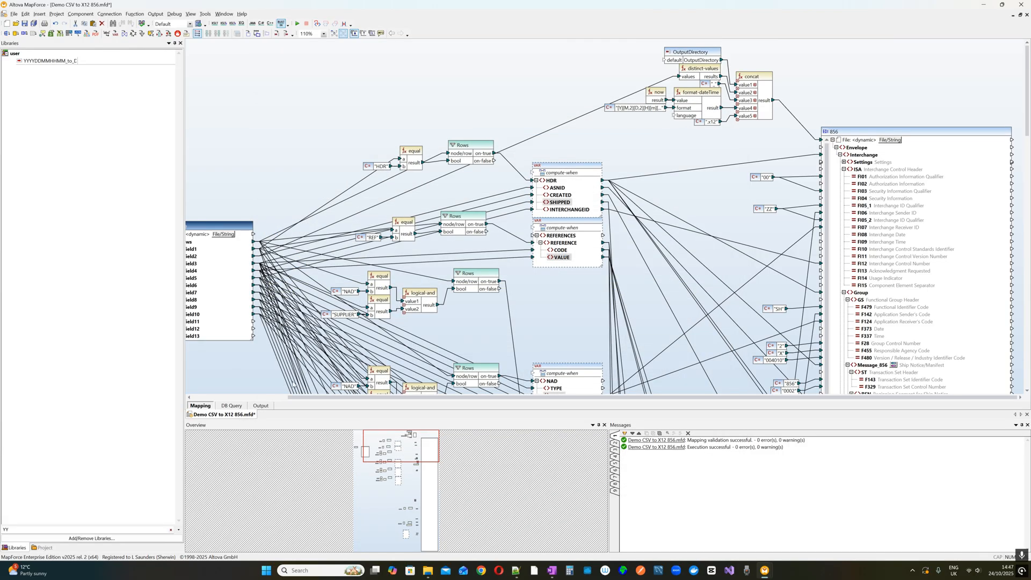
click(261, 406)
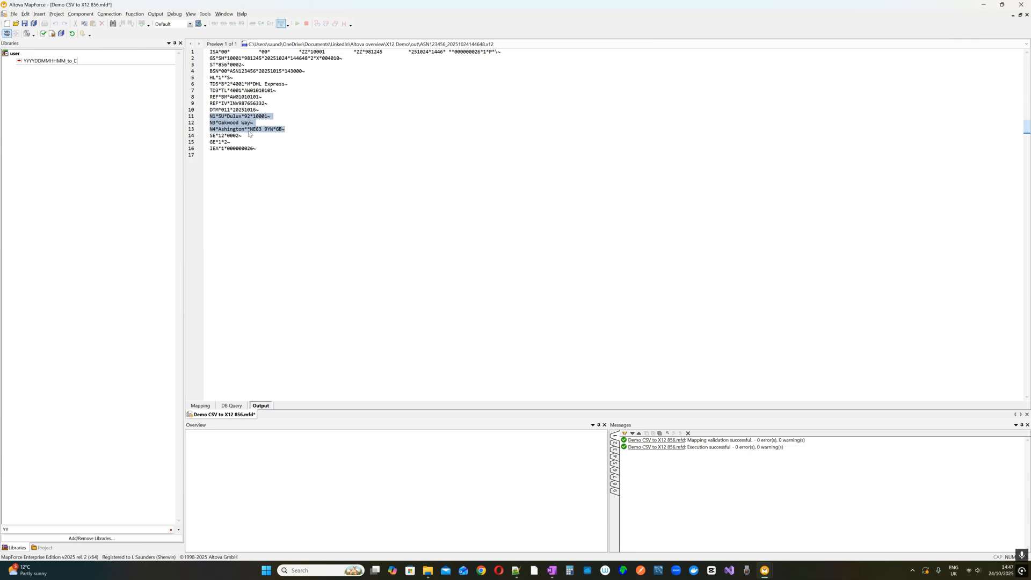
click(259, 109)
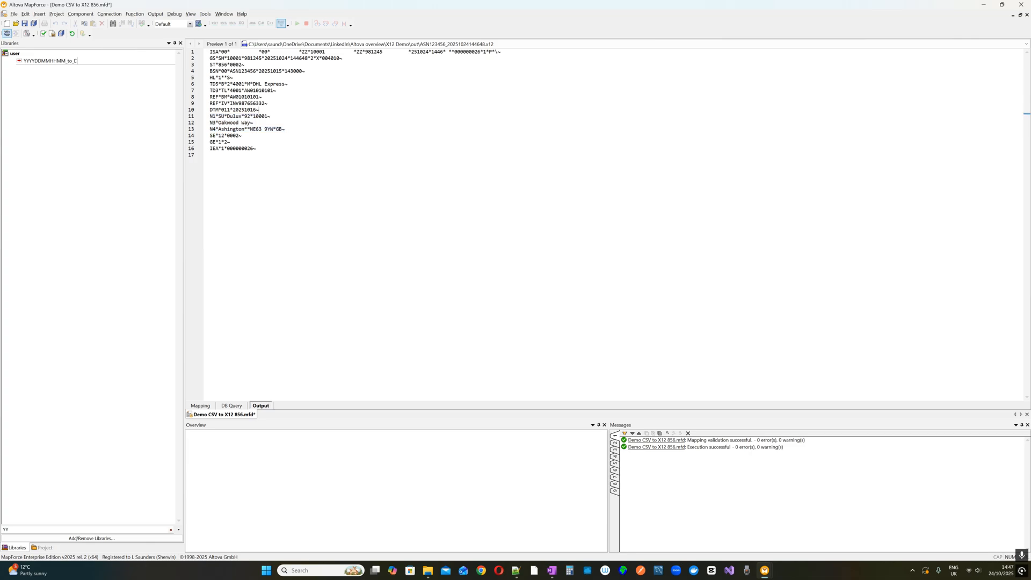
click(199, 406)
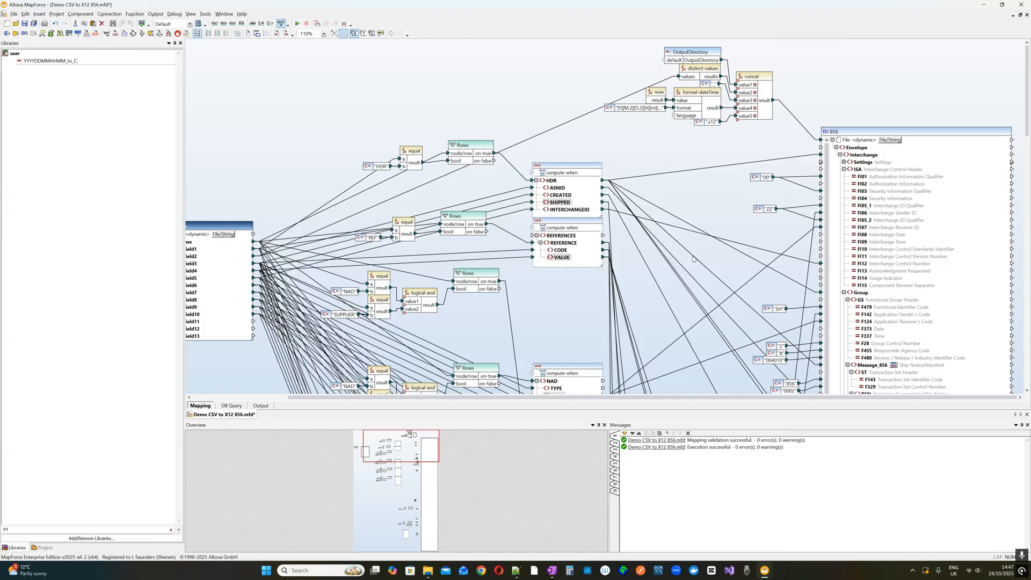
Move the SUPPLIER NAD variable back up beside its own filter, above the SHIPTO variable.
scroll(671, 222, down, 15)
ctrl+scroll(671, 222, down, 5)
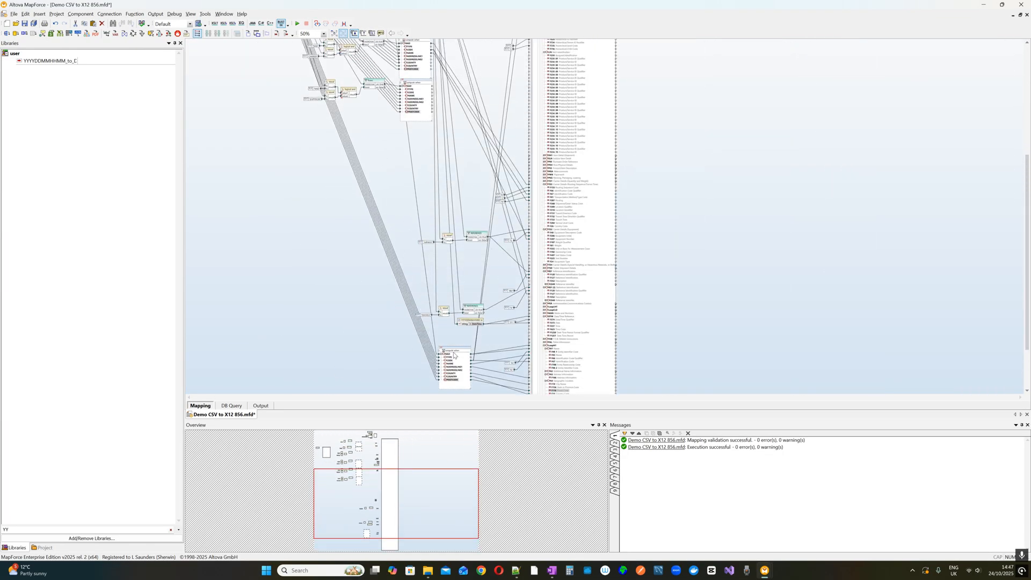
drag(455, 351, 400, 132)
scroll(416, 231, up, 3)
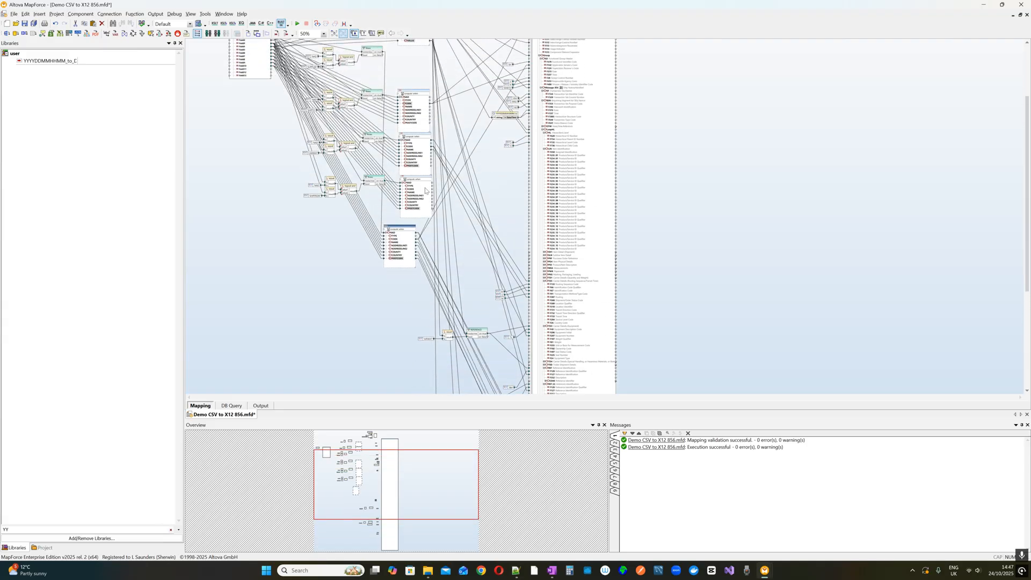
drag(404, 270, 419, 92)
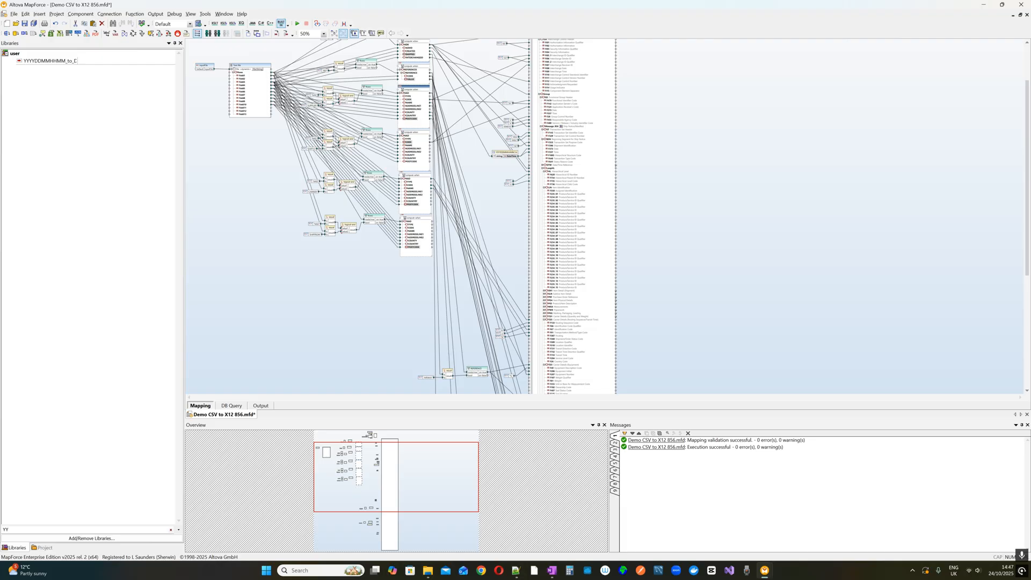
Move the SHIPTO NAD variable down the mapping to the area beside the LoopN1 fields.
key(alt+Tab)
key(alt+Tab)
scroll(423, 231, up, 3)
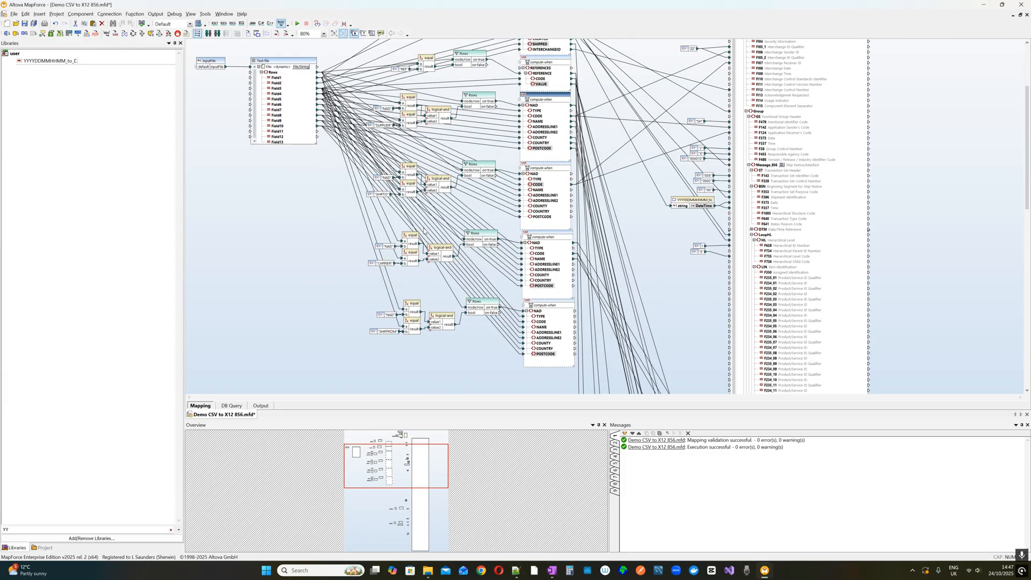
click(545, 168)
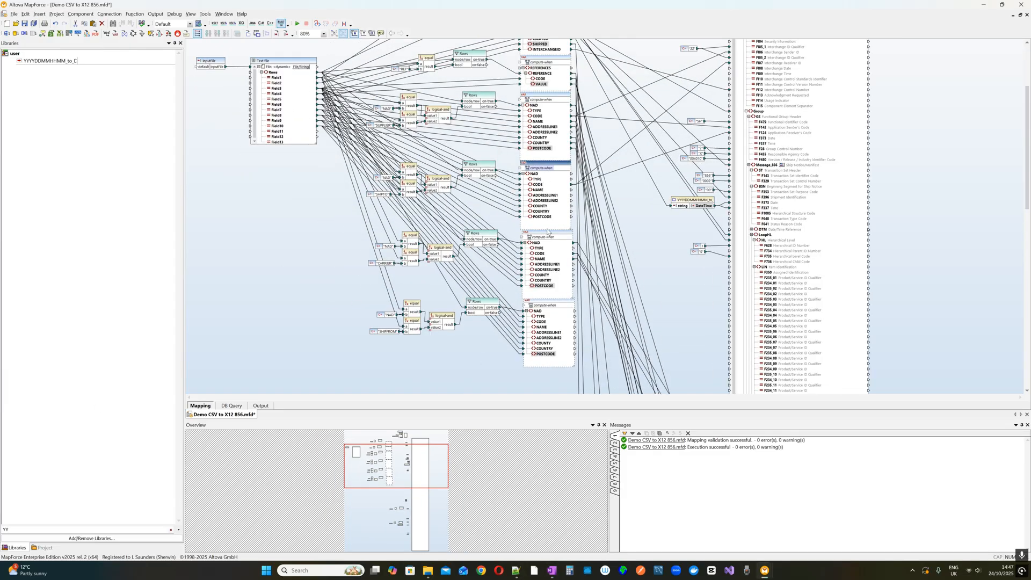
drag(549, 167, 570, 236)
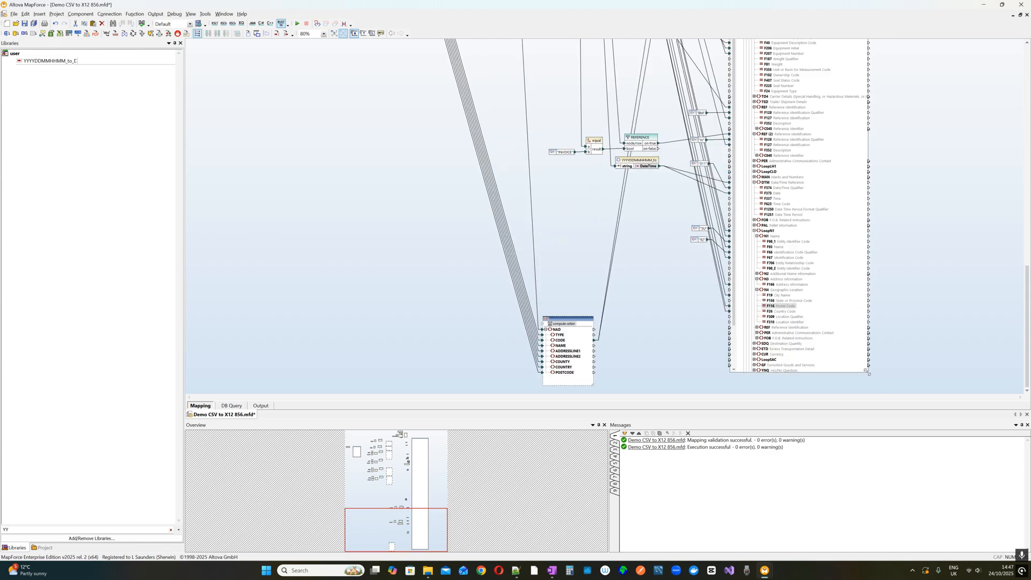
Connect NAD of the SHIPTO variable to LoopN1, duplicating the input instead of replacing the existing connection.
drag(866, 370, 873, 404)
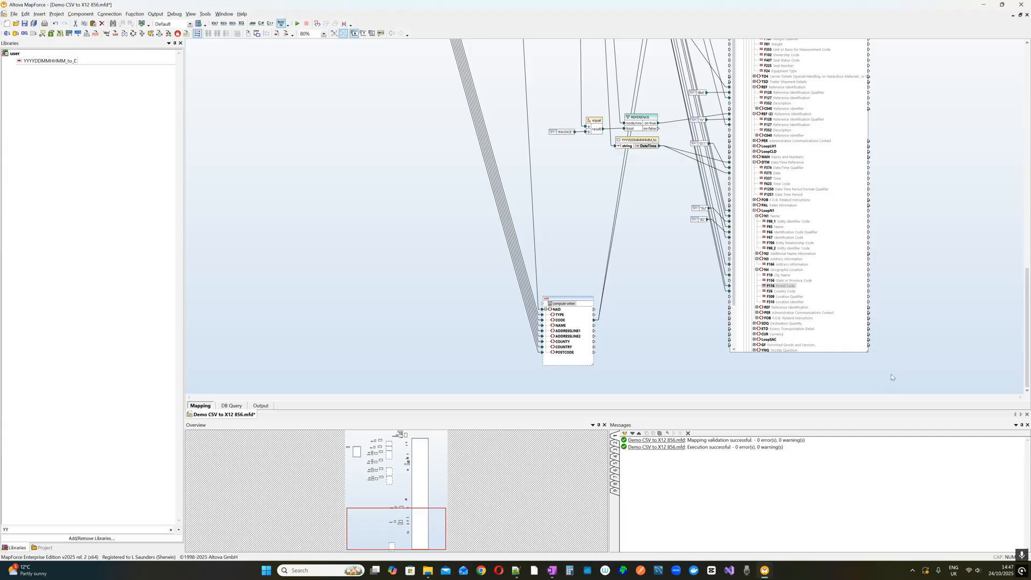
click(558, 315)
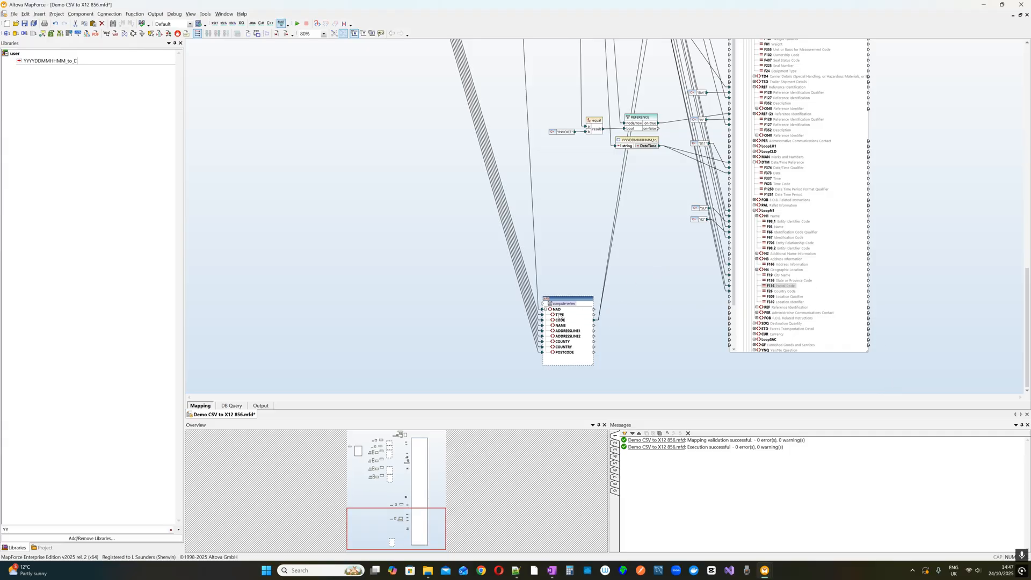
drag(556, 310, 758, 216)
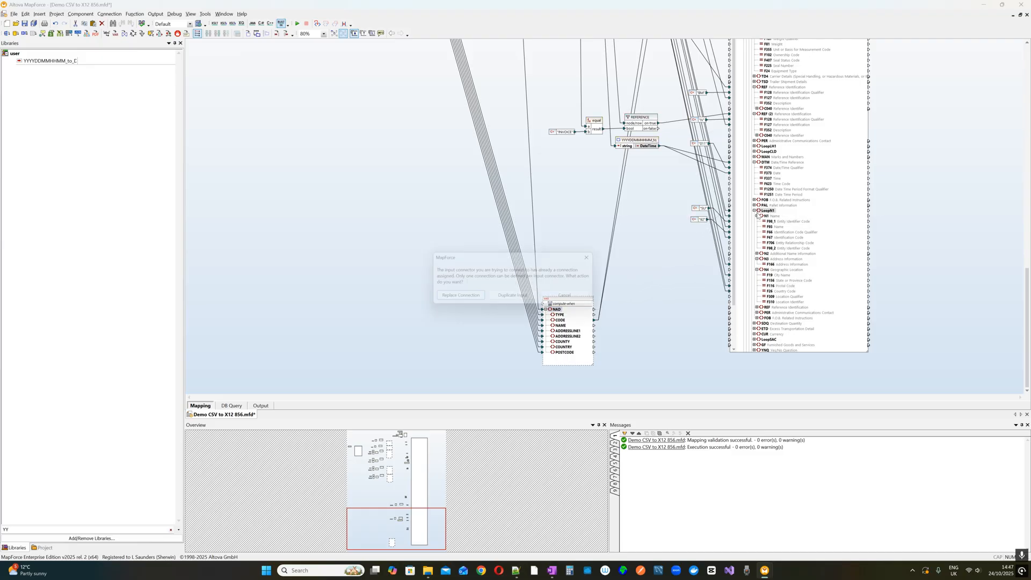
click(510, 298)
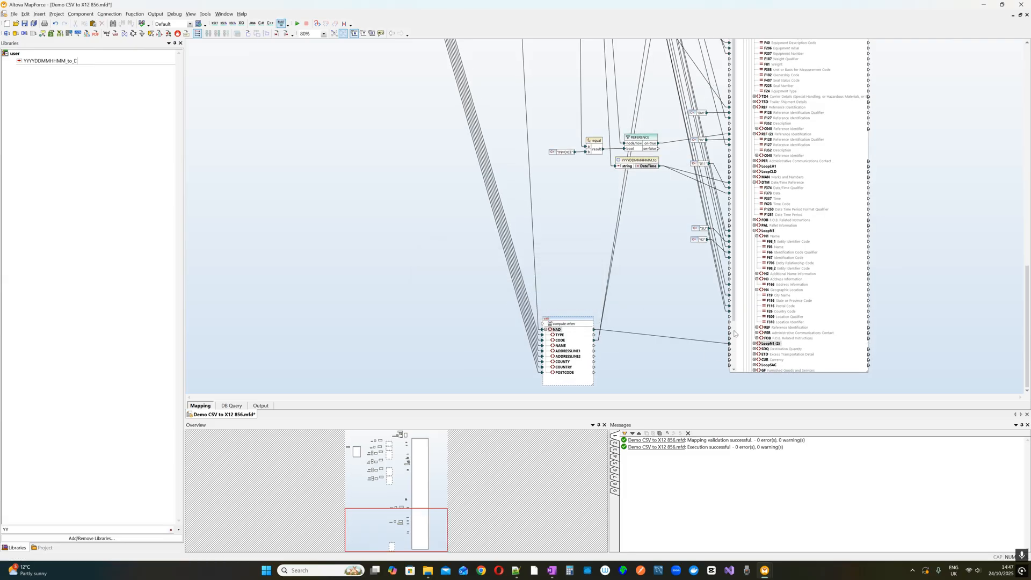
Expand LoopN1 (2) with its N3 and N4 segments and resize the 856 component to fit its entire content.
mouse_move(868, 371)
mouse_down()
mouse_move(874, 400)
mouse_move(878, 389)
mouse_up()
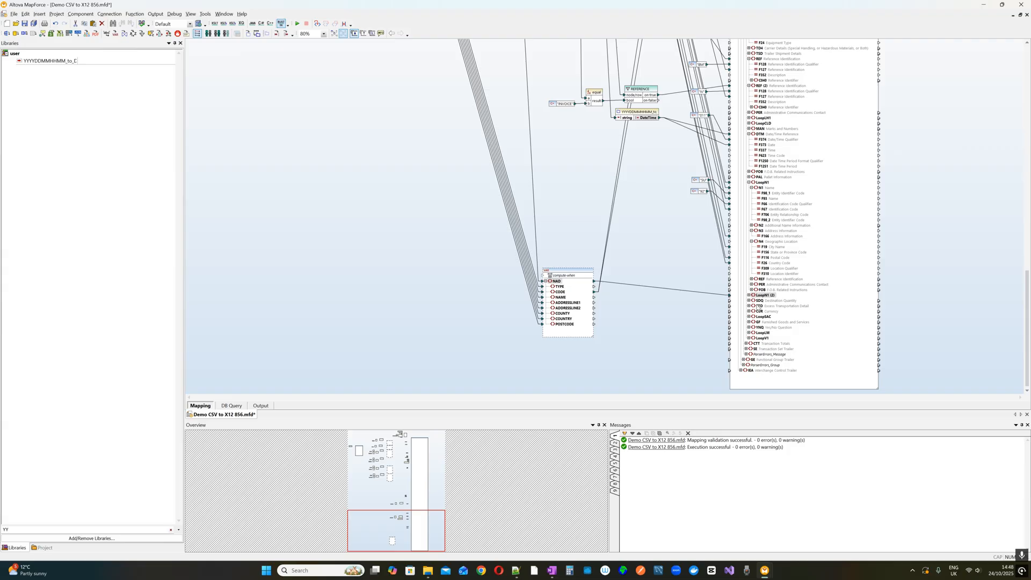
click(749, 294)
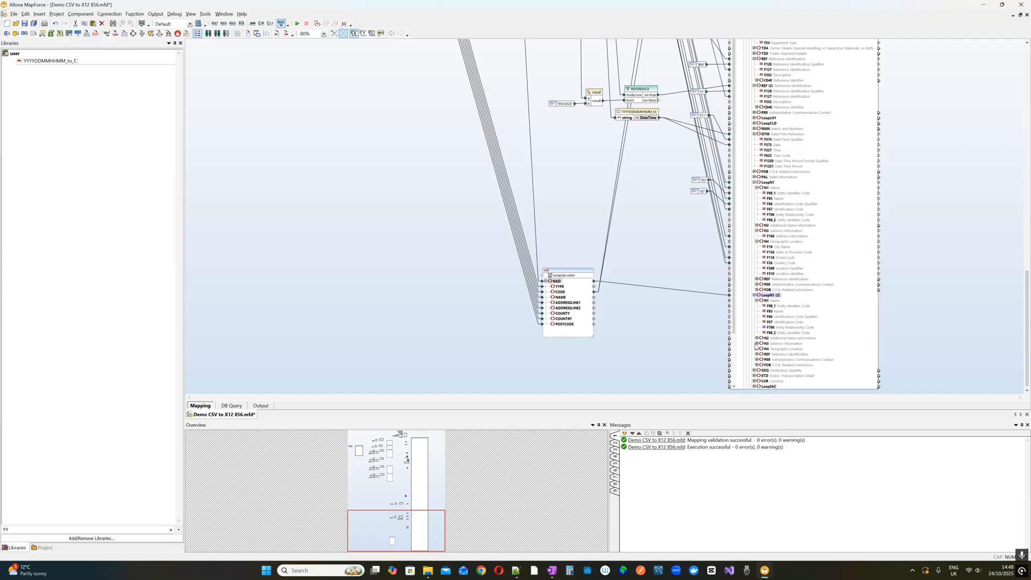
click(757, 344)
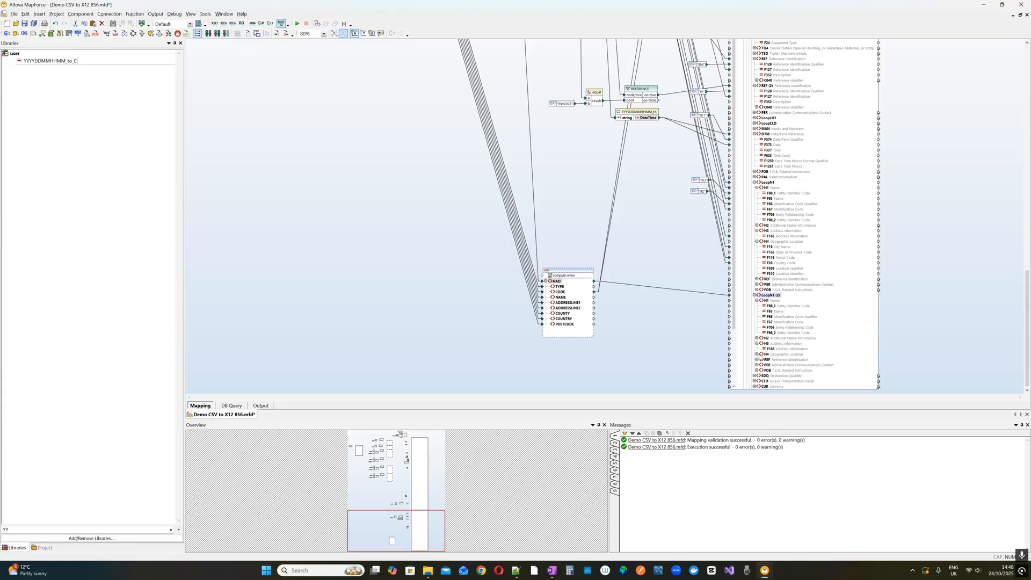
click(758, 354)
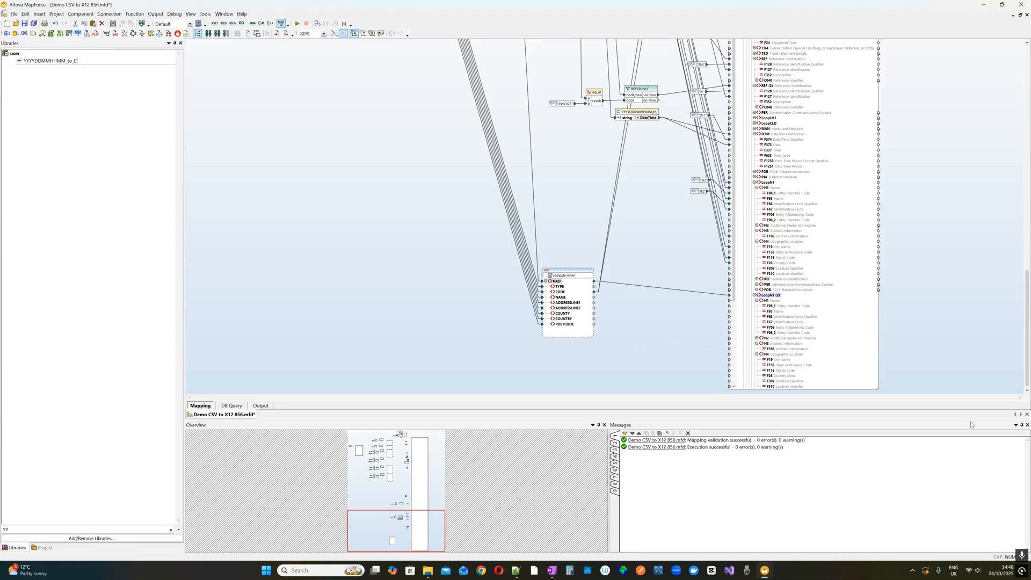
mouse_move(878, 392)
mouse_down()
mouse_move(880, 408)
mouse_move(879, 389)
mouse_up()
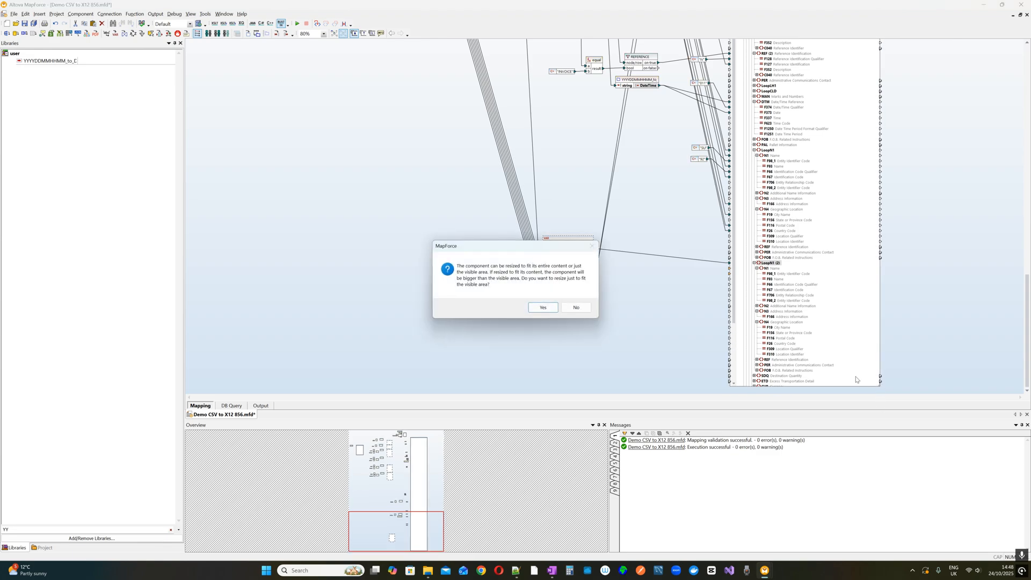
click(587, 310)
scroll(586, 310, down, 3)
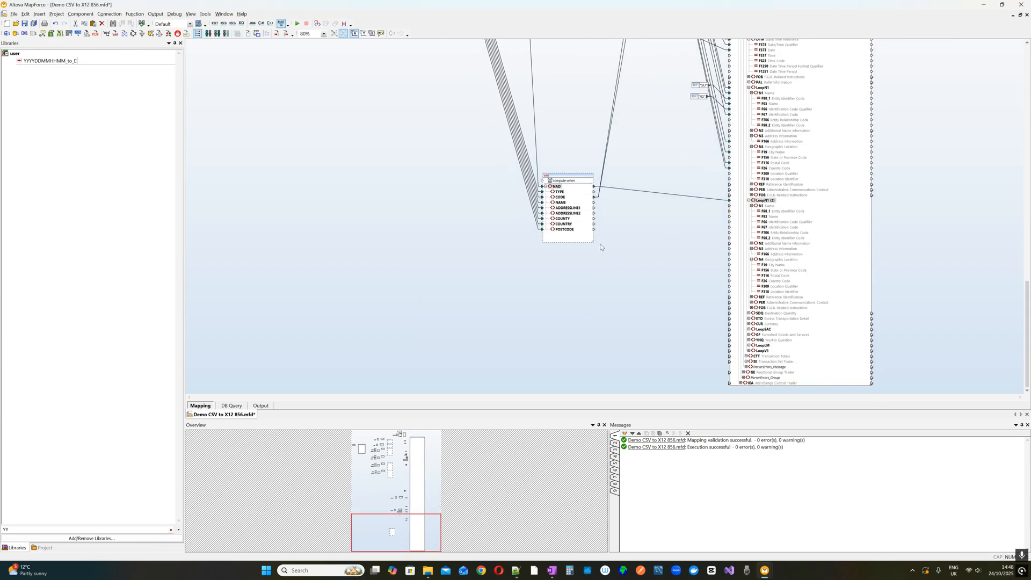
Connect NAD of the SHIPTO variable to N1 in LoopN1 (2) and move the variable closer to the 856 component.
drag(563, 185, 720, 206)
drag(573, 176, 628, 182)
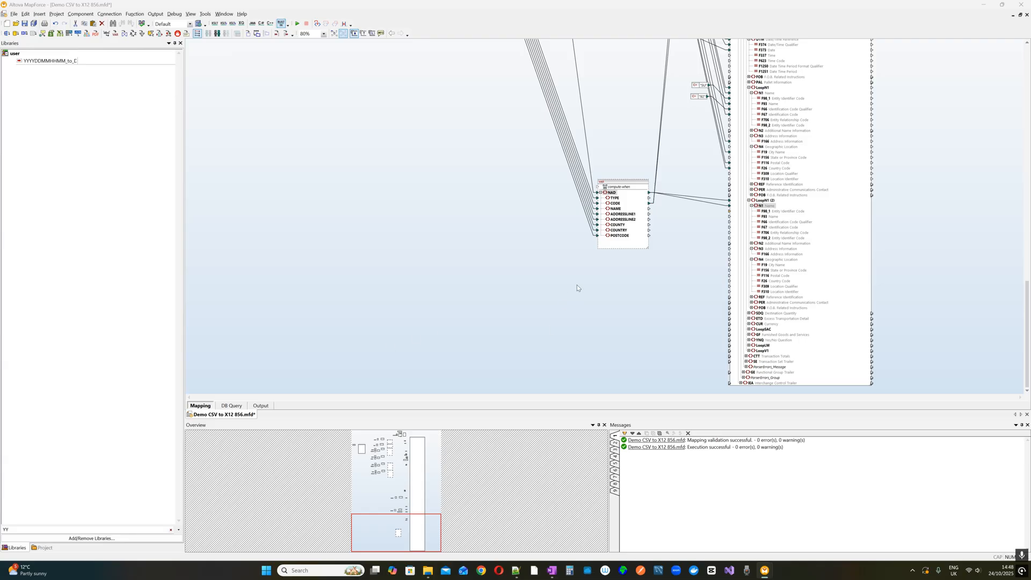
Paste two constants and connect "ST" to F98_1 Entity Identifier Code and "92" to F66 Identification Code Qualifier in LoopN1 (2).
right_click(694, 249)
click(714, 328)
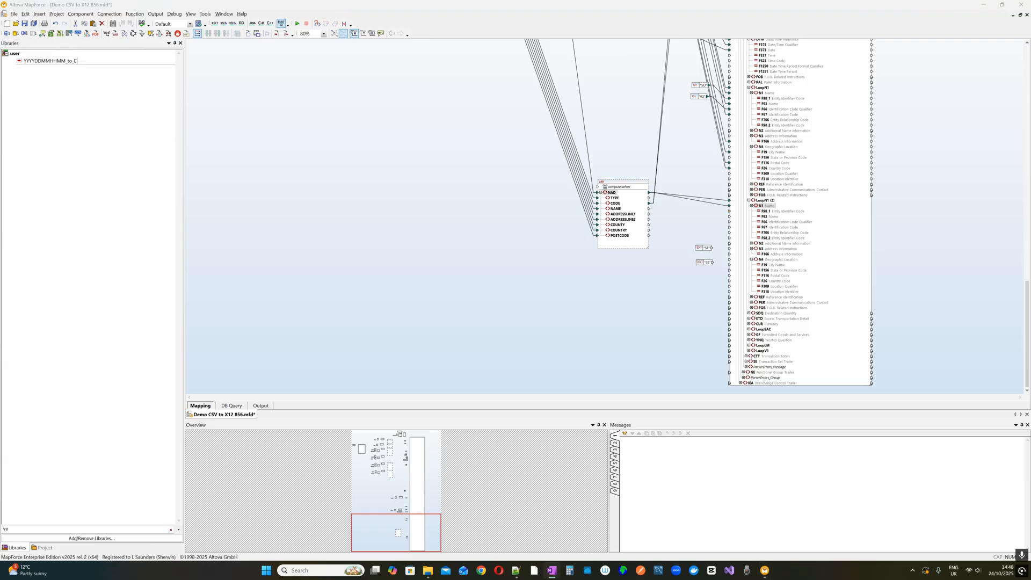
key(alt+Tab)
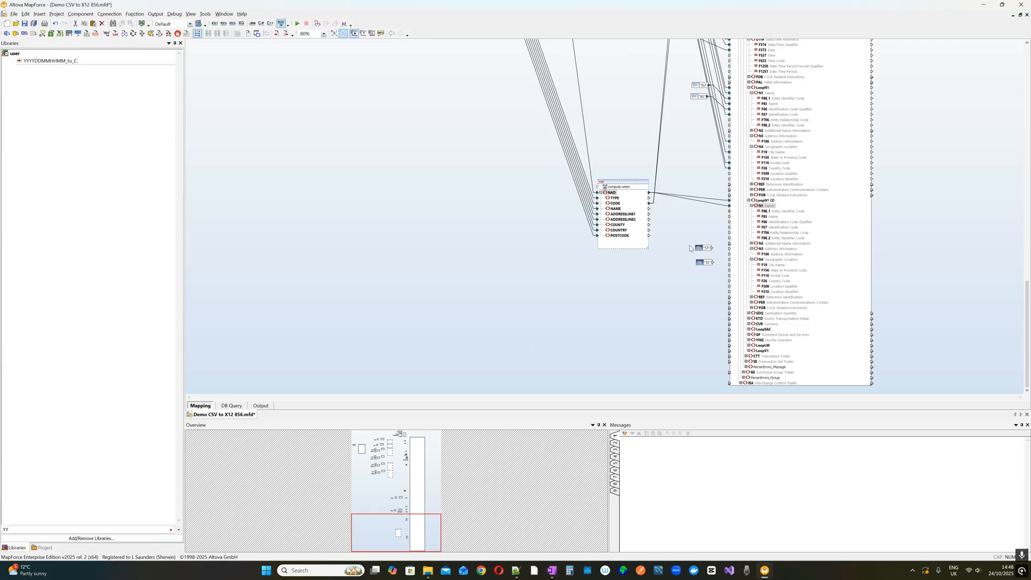
drag(705, 250, 742, 225)
Connect NAME and CODE of the SHIPTO variable to F93 Name and F67 Identification Code in LoopN1 (2).
drag(615, 207, 751, 217)
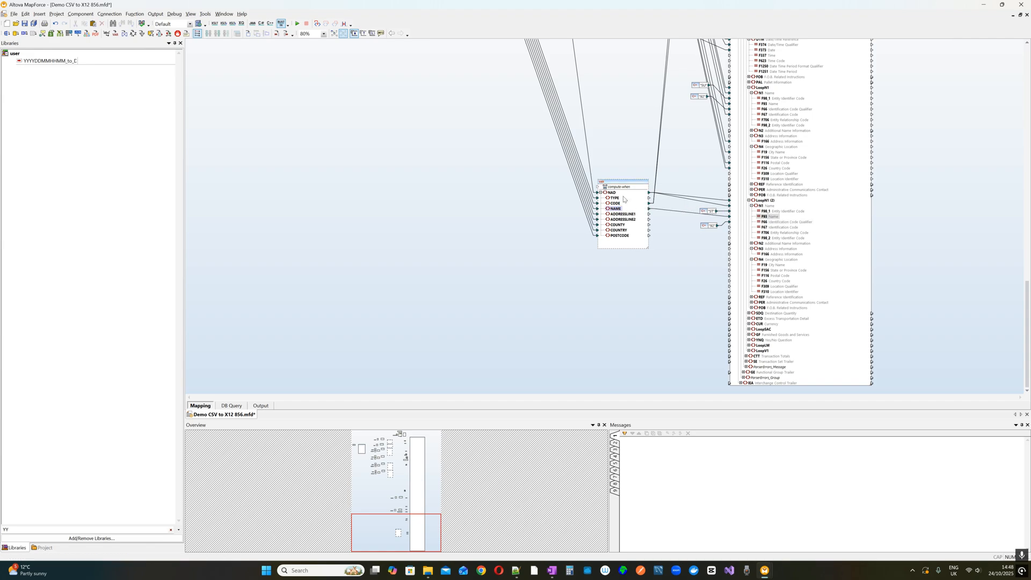
drag(615, 204, 709, 223)
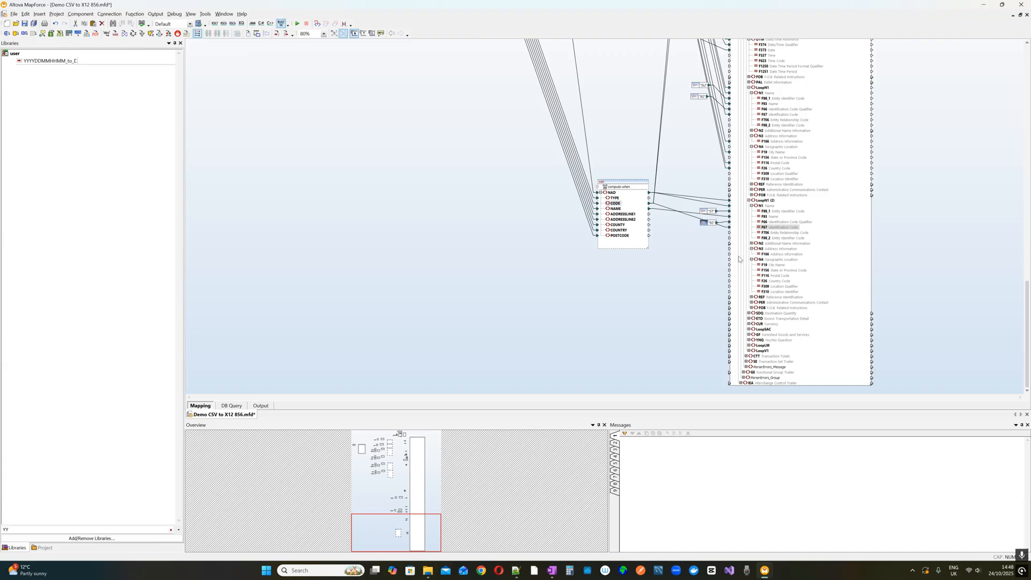
Connect the SHIPTO variable's ADDRESSLINE1 to F166 Address Information, COUNTY to F19 City Name and COUNTRY to F26 Country Code in LoopN1 (2).
drag(624, 214, 761, 256)
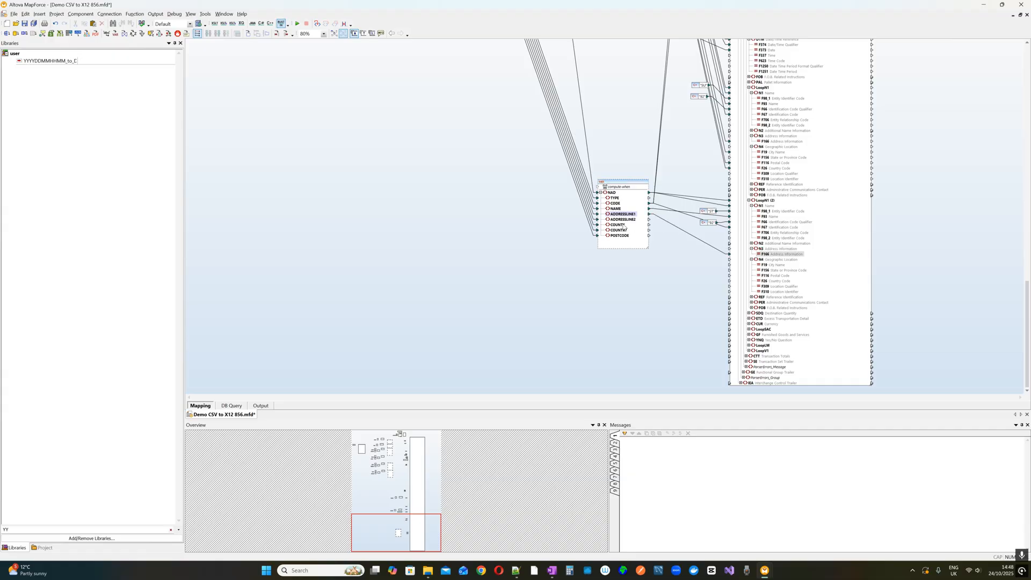
drag(622, 226, 749, 267)
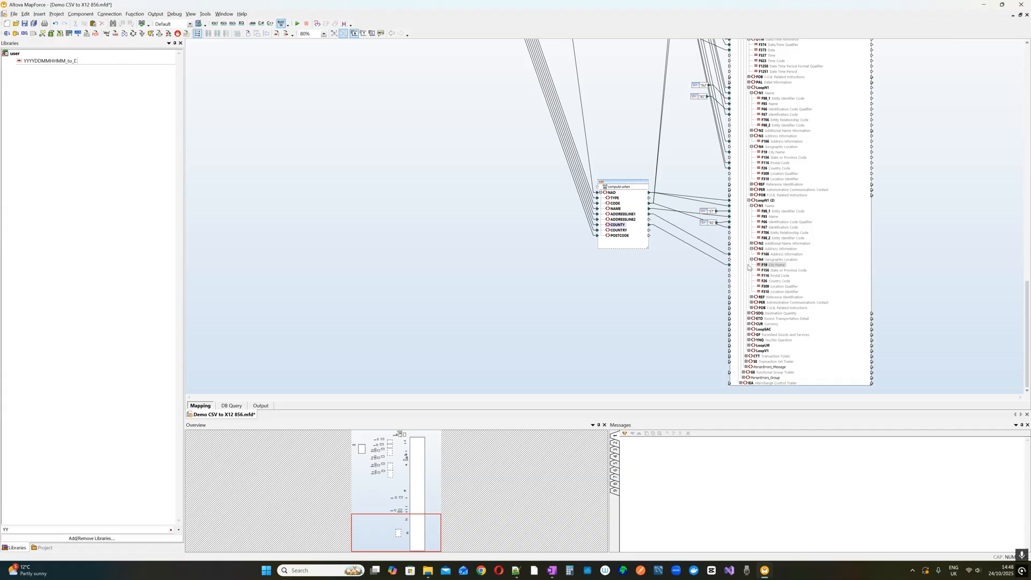
scroll(693, 292, up, 3)
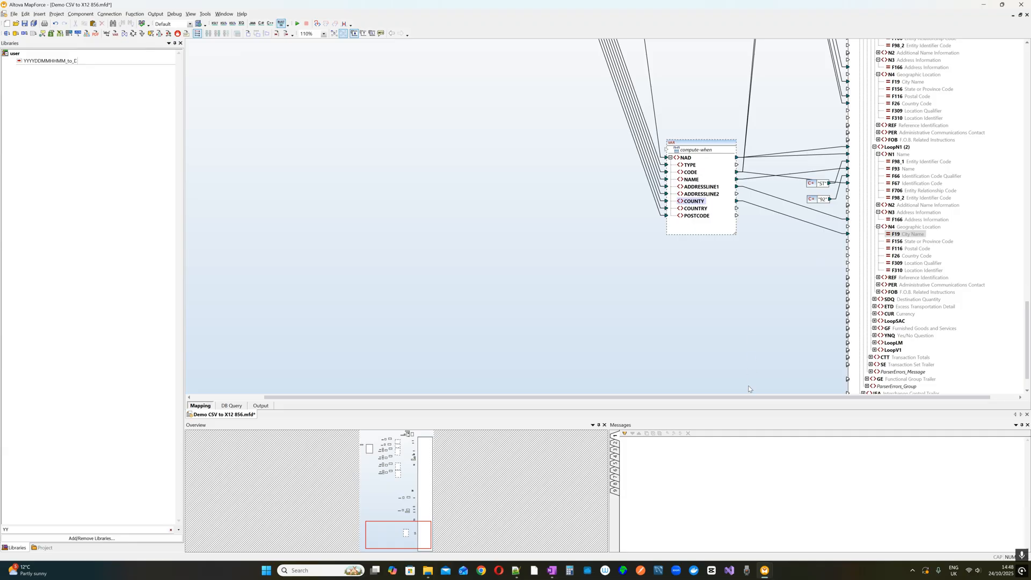
drag(748, 398, 864, 401)
drag(665, 211, 837, 256)
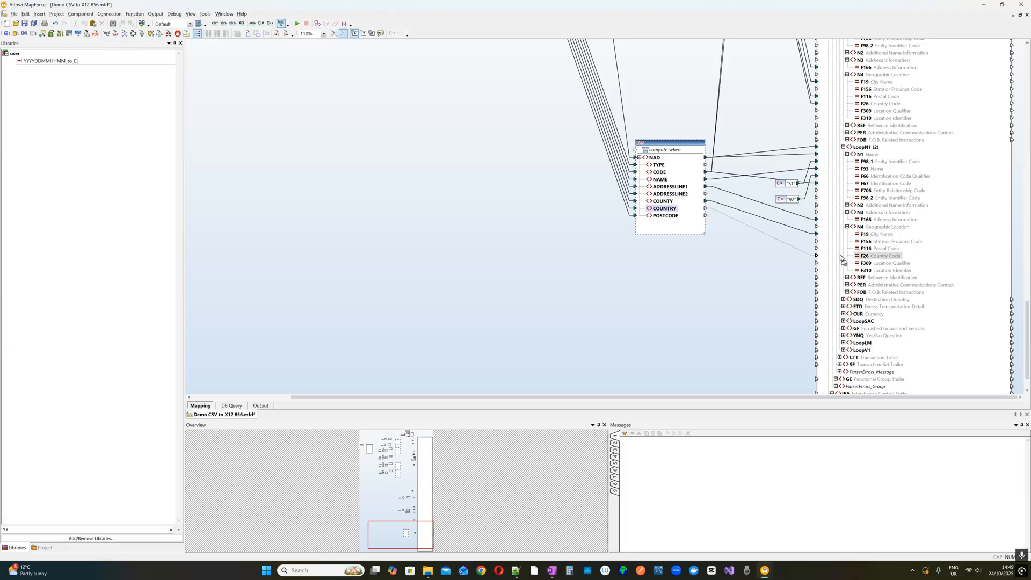
Connect the SHIPTO variable's POSTCODE to F116 Postal Code in LoopN1 (2) and check the N1, N3 and N4 segments in the output preview.
drag(677, 217, 861, 250)
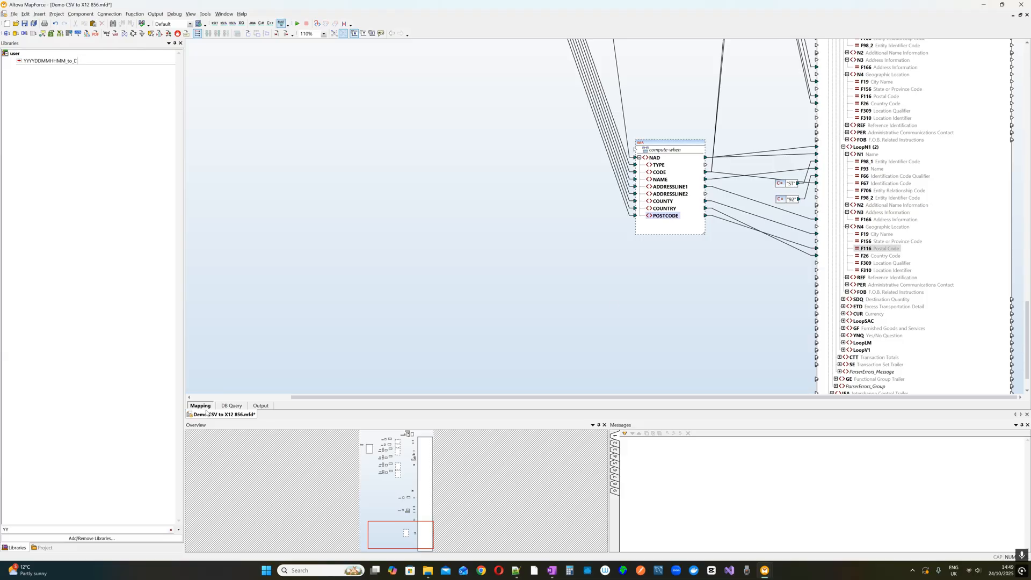
click(267, 406)
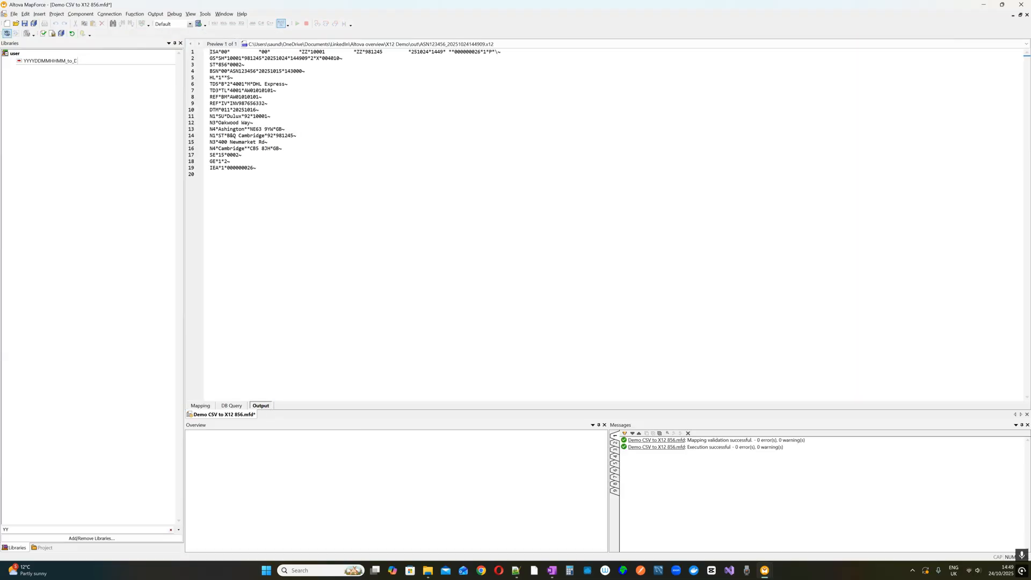
drag(210, 116, 285, 130)
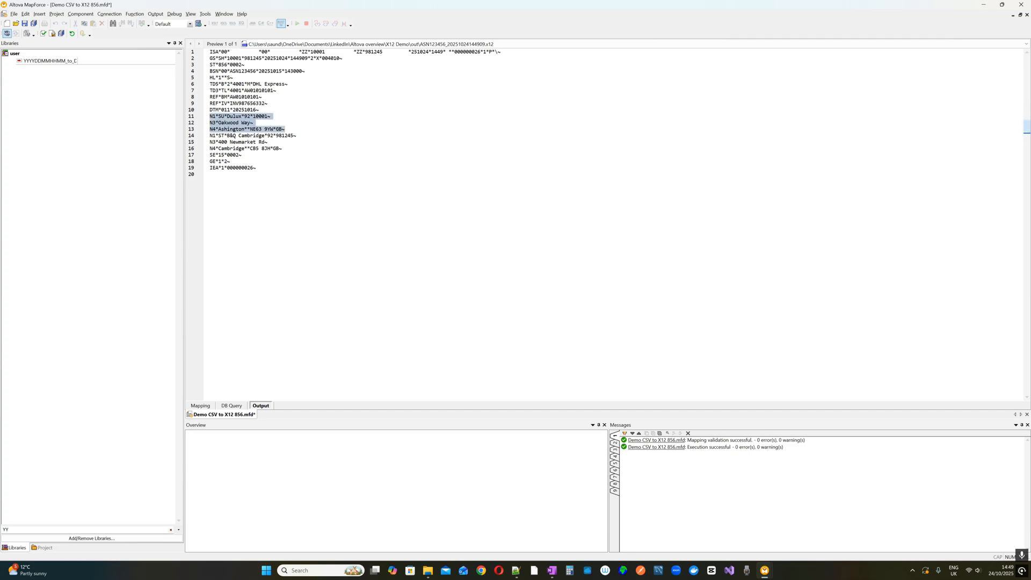
drag(209, 135, 282, 149)
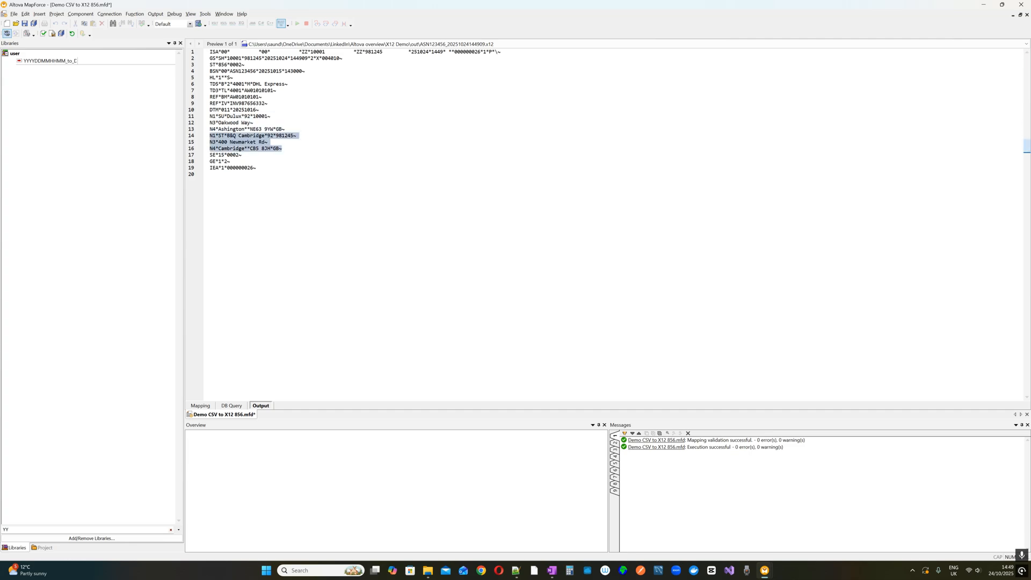
click(209, 406)
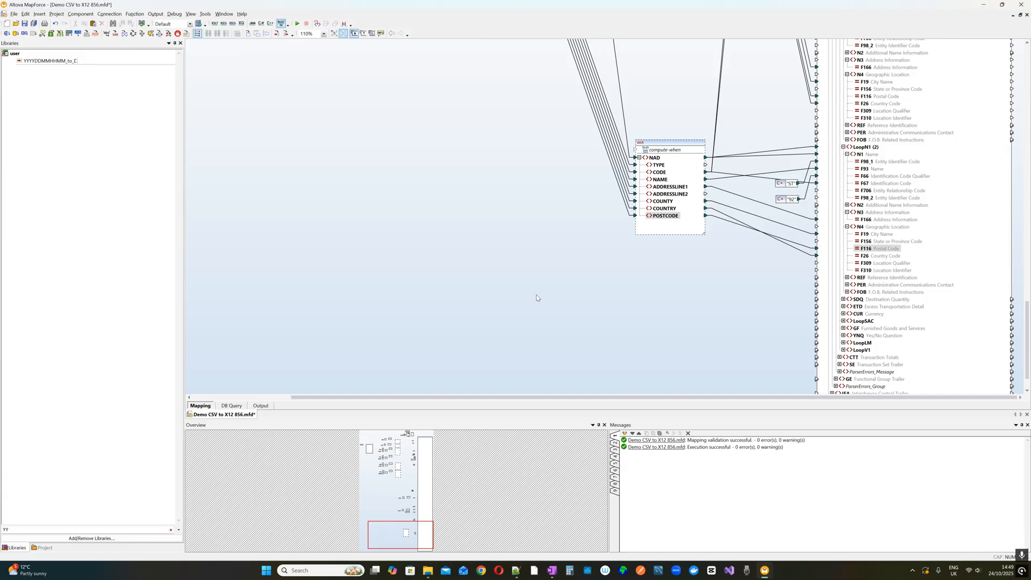
Move the SHIPTO variable back up beside its Rows filter, between the SUPPLIER and CARRIER variables.
ctrl+scroll(537, 295, down, 3)
ctrl+scroll(464, 272, down, 2)
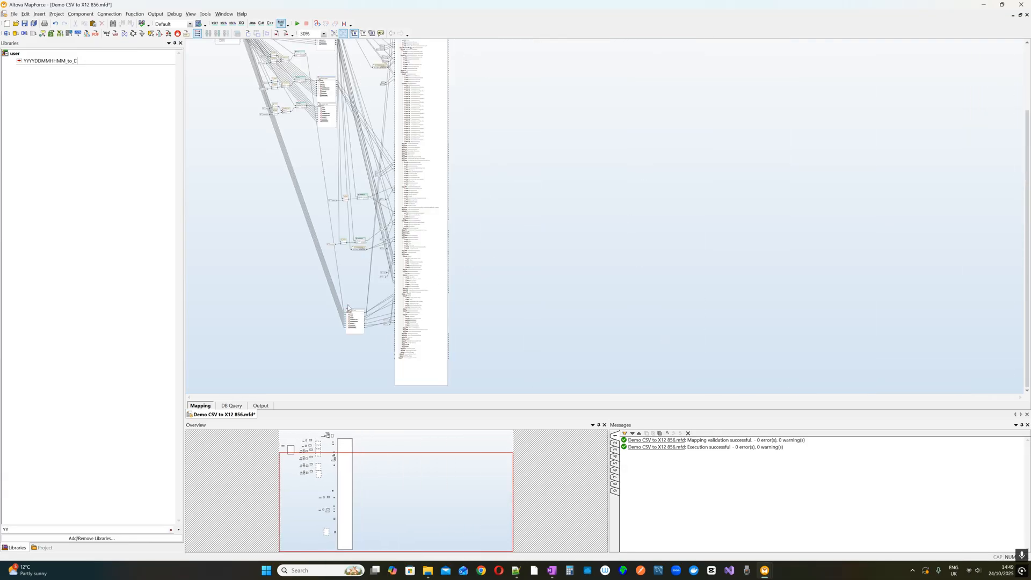
drag(351, 312, 323, 59)
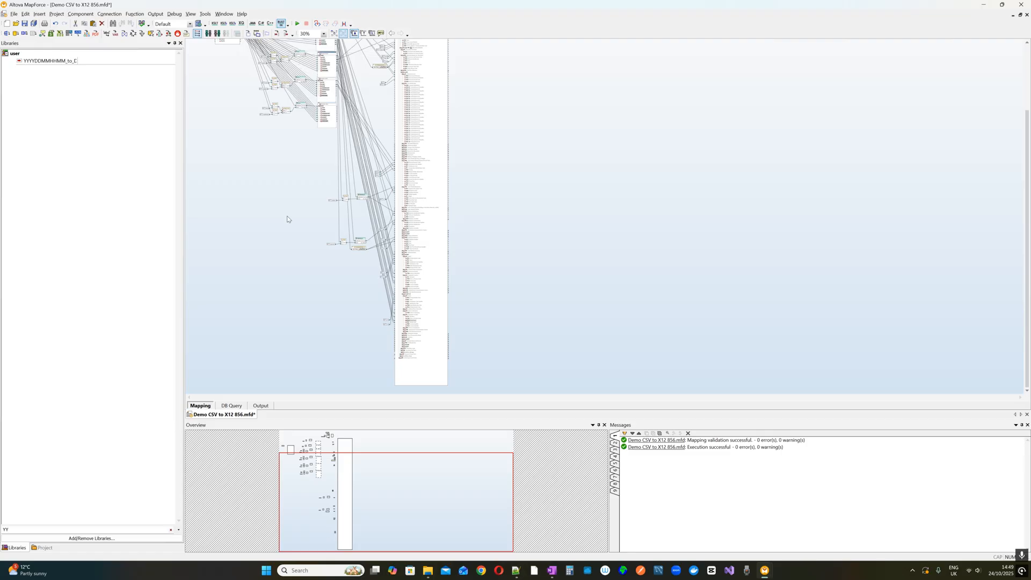
ctrl+scroll(290, 211, up, 7)
ctrl+scroll(292, 210, up, 1)
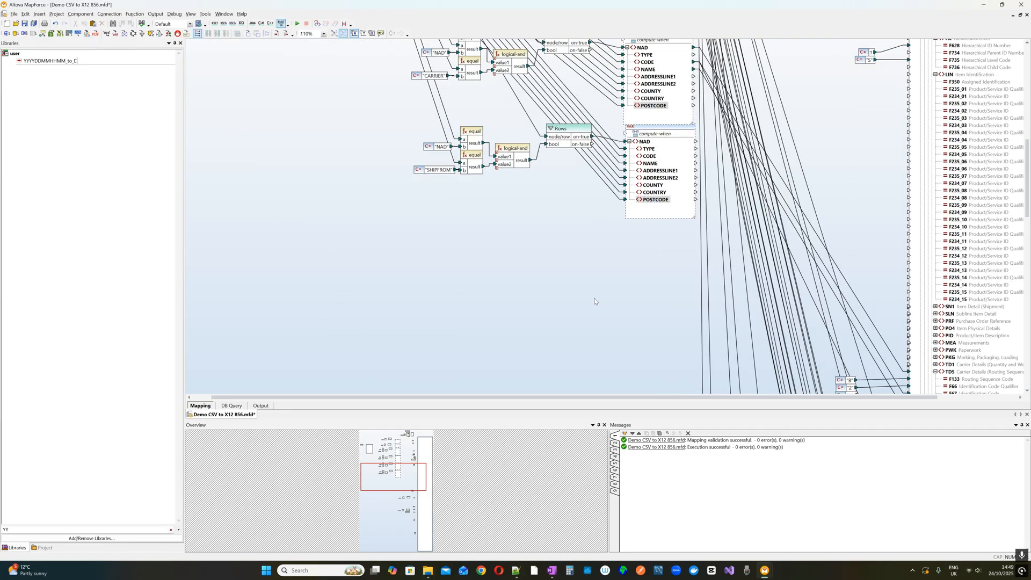
Review the NAD rows of exampleASN.csv in the text file component's settings and save the mapping.
scroll(594, 298, up, 8)
double_click(306, 182)
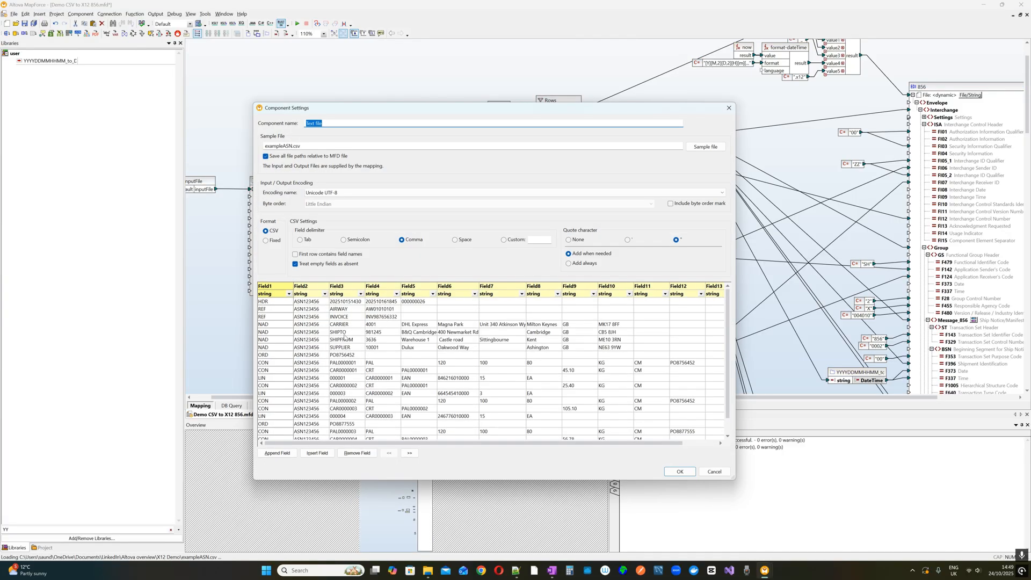
click(729, 108)
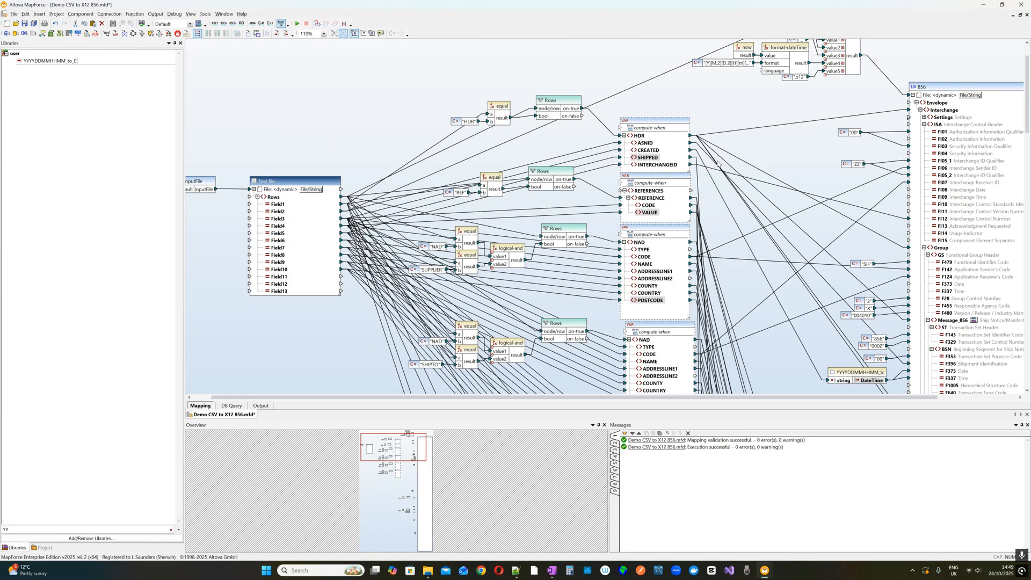
scroll(705, 161, down, 20)
key(ctrl+s)
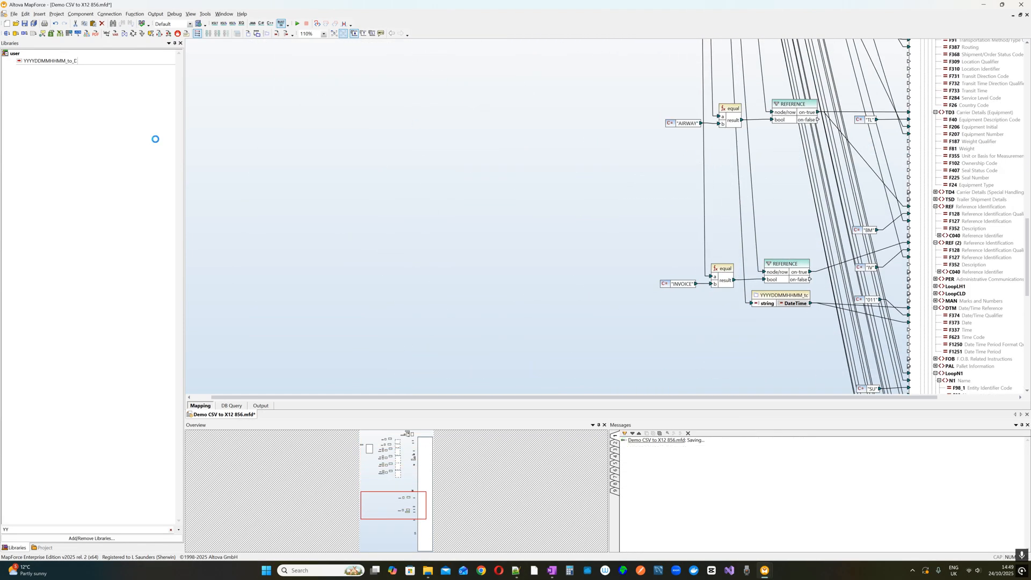
key(alt+Tab)
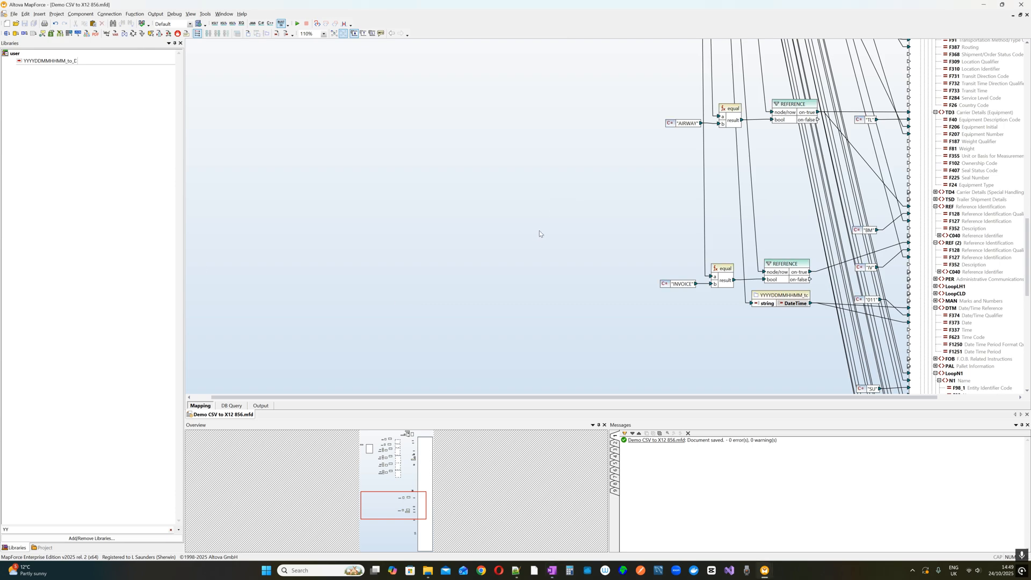
Move the SHIPFROM variable down next to the LoopN1 nodes of the 856 component.
scroll(542, 232, up, 10)
scroll(562, 251, down, 8)
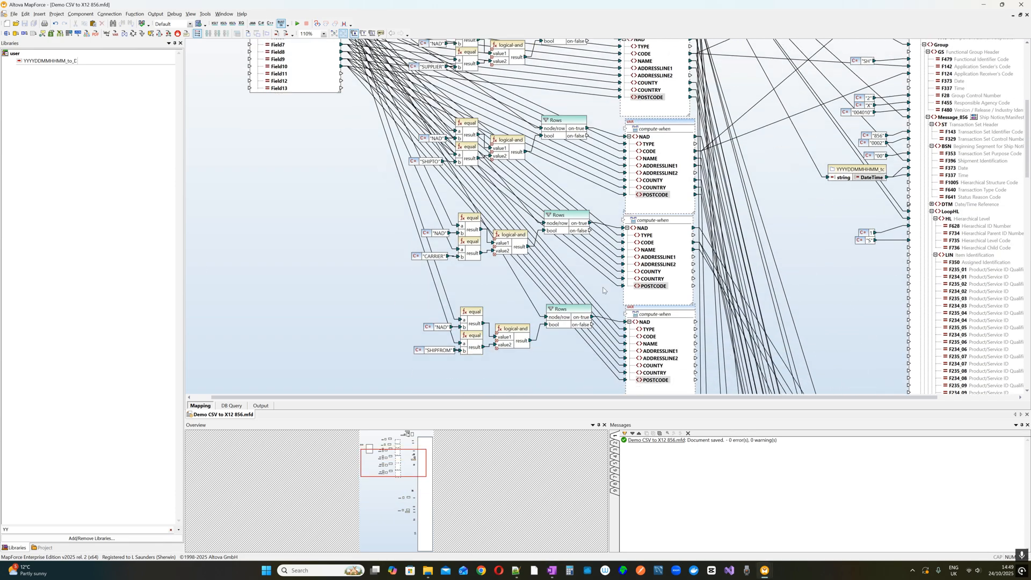
scroll(667, 145, down, 5)
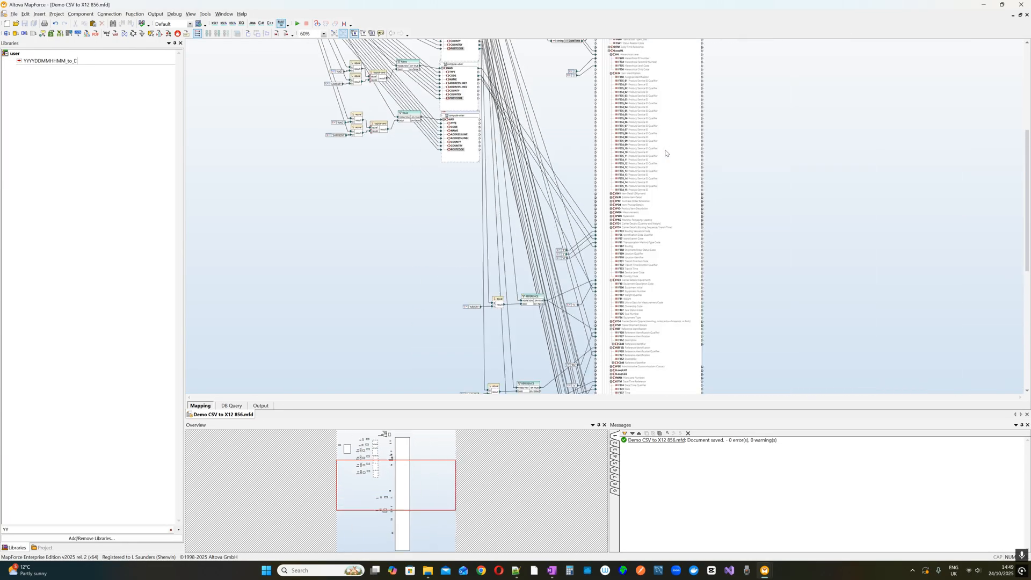
drag(460, 116, 460, 209)
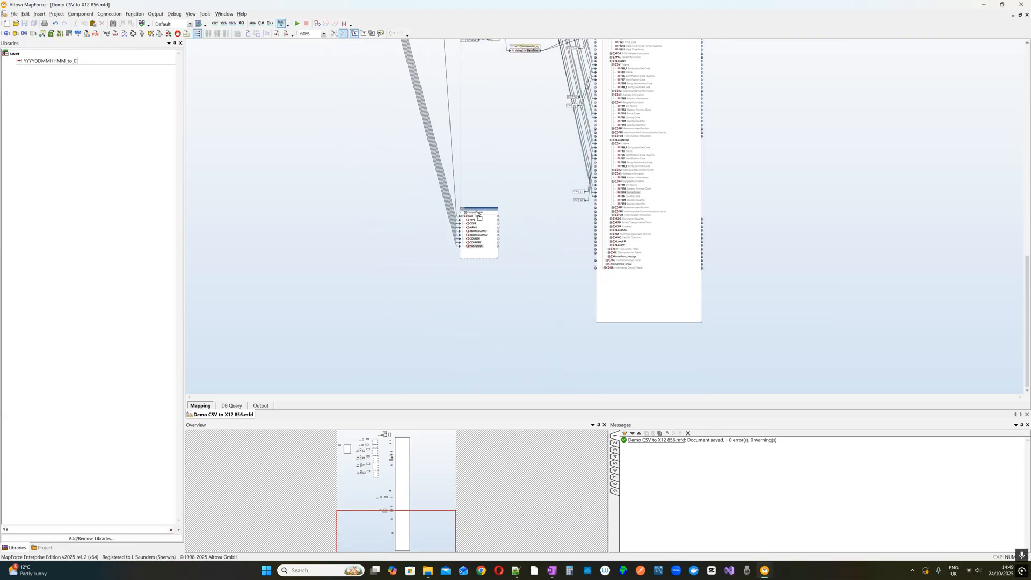
scroll(517, 272, up, 4)
Connect NAD of the SHIPFROM variable to LoopN1 (2) as a duplicate input and align the variable with the new LoopN1 (3).
drag(626, 291, 886, 238)
click(513, 301)
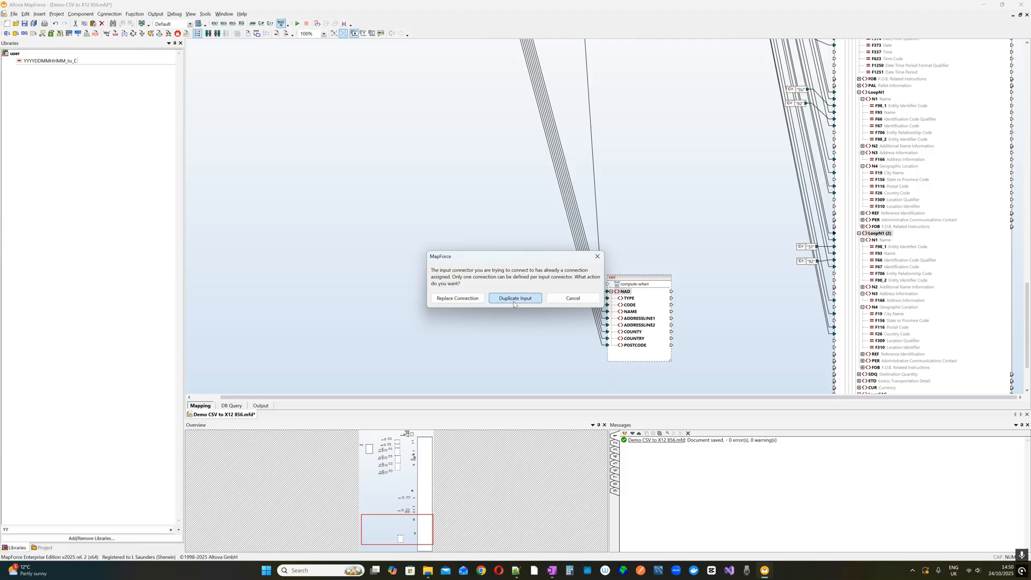
click(514, 301)
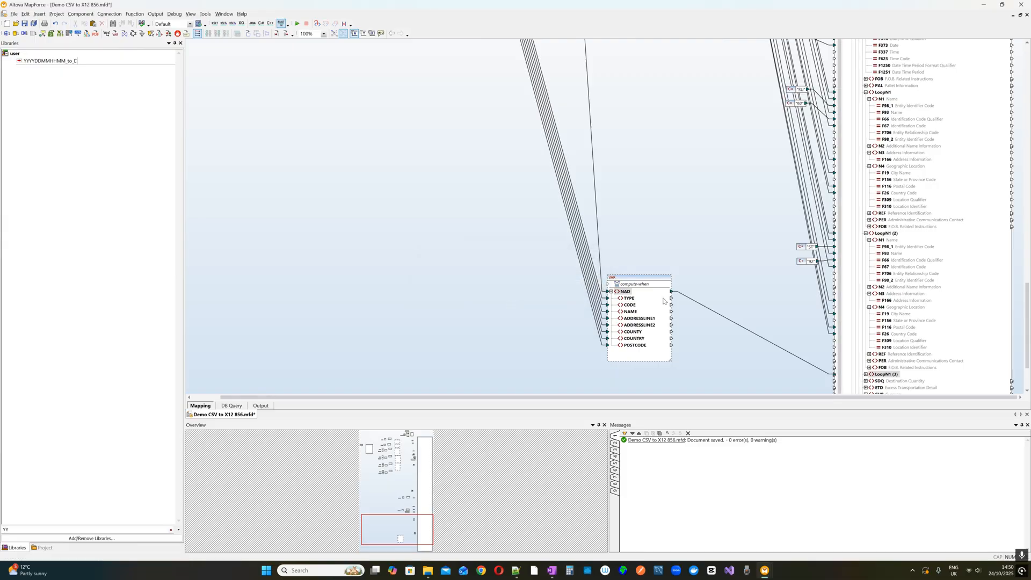
drag(633, 287, 629, 332)
scroll(634, 322, down, 3)
drag(632, 244, 640, 284)
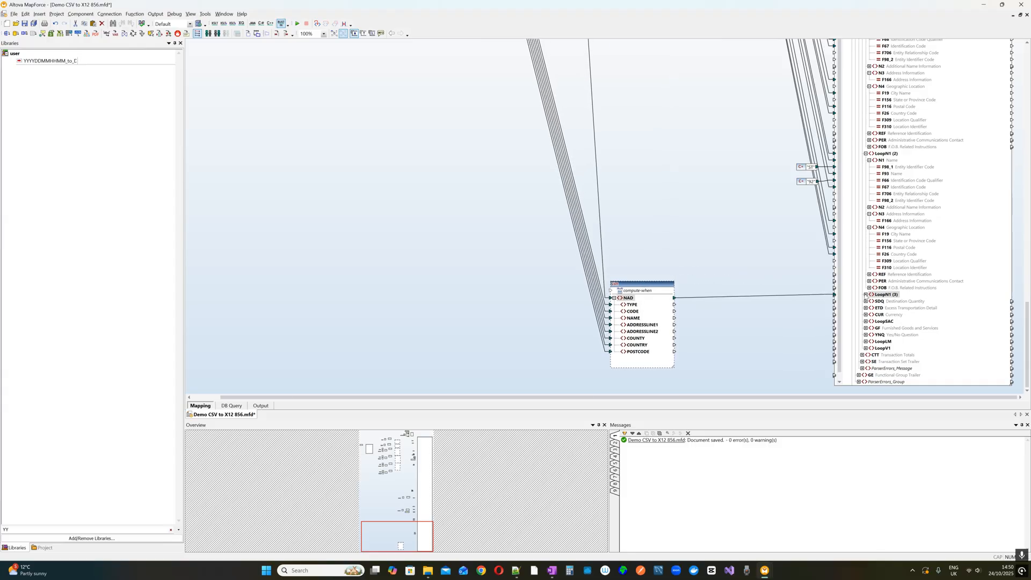
Expand LoopN1 (3) with its N1, N3 and N4 segments and resize the 856 component to fit its contents.
click(866, 294)
click(870, 301)
click(869, 355)
click(870, 368)
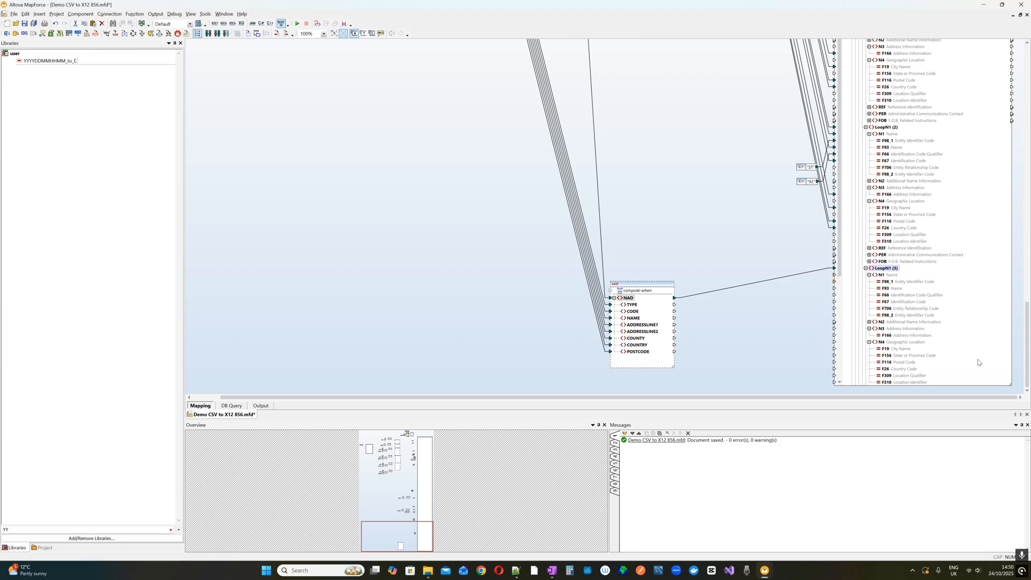
double_click(1010, 384)
click(576, 306)
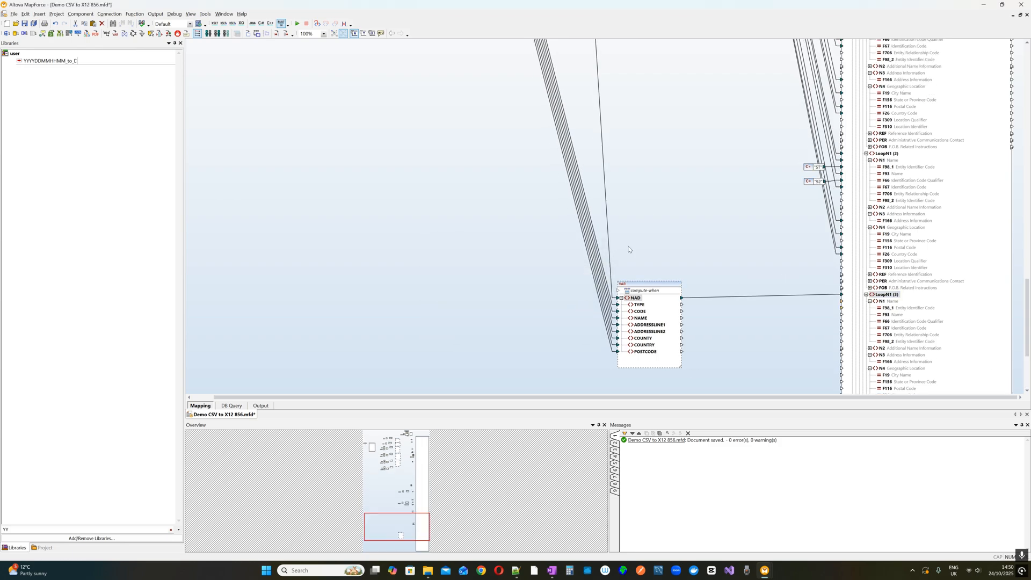
Connect the SHIPFROM variable's NAD to N1, CODE to F67 Identification Code and NAME to F93 Name in LoopN1 (3).
scroll(671, 221, down, 3)
drag(807, 201, 855, 203)
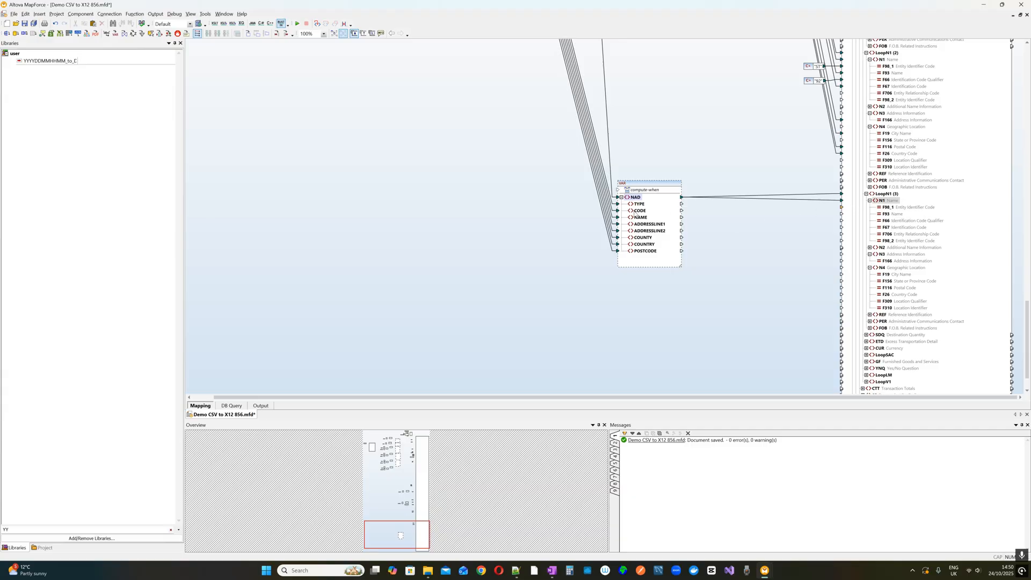
drag(634, 213, 859, 228)
drag(652, 220, 859, 215)
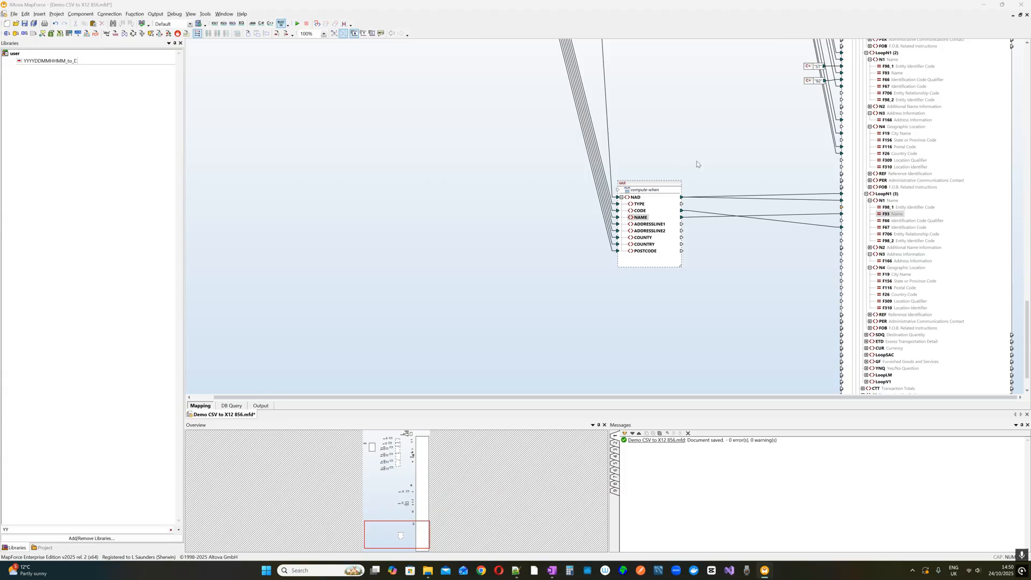
Paste two constants and connect "SF" to F98_1 Entity Identifier Code and "92" to F66 Identification Code Qualifier in LoopN1 (3).
right_click(774, 139)
click(791, 224)
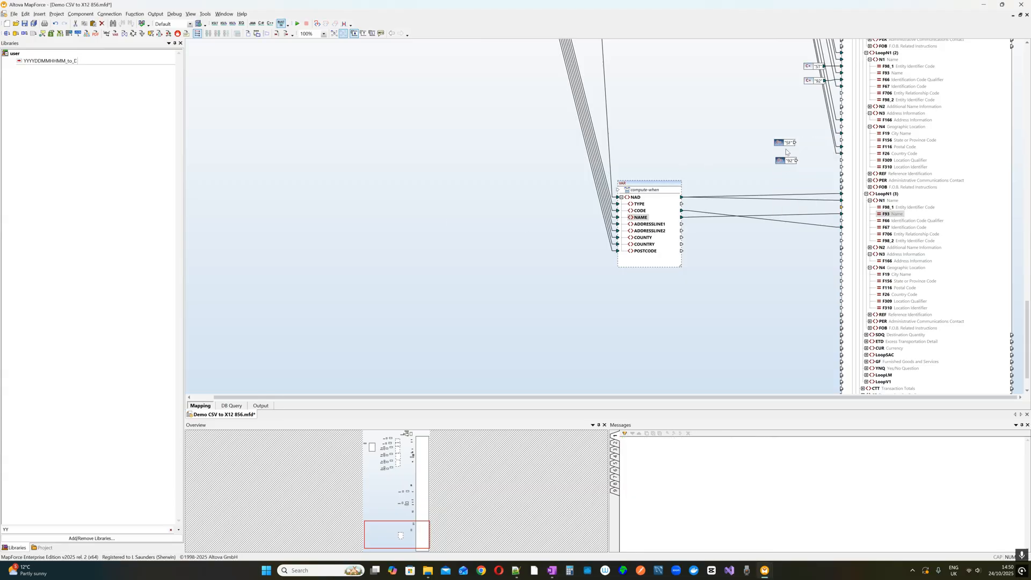
drag(786, 146, 841, 220)
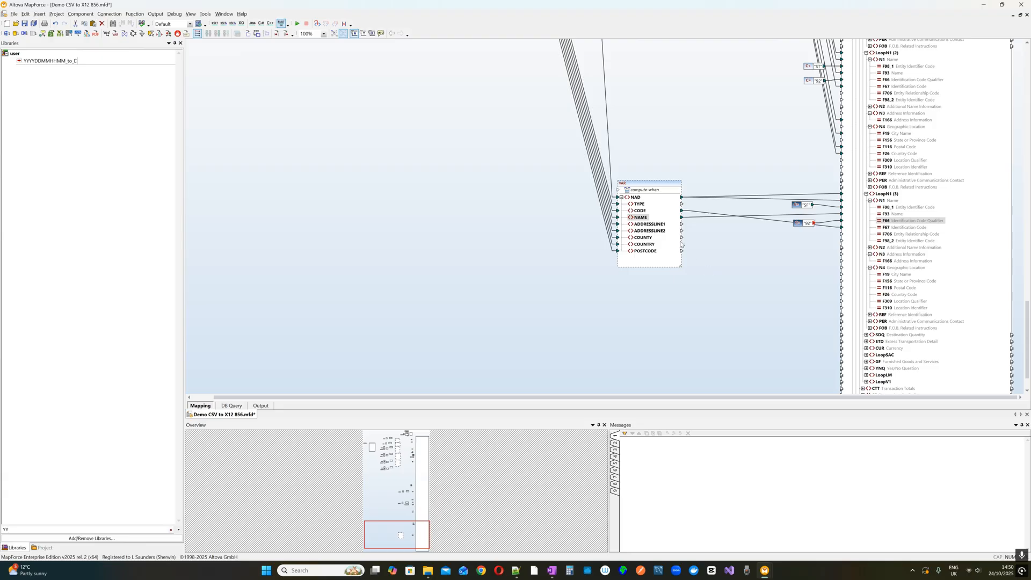
Connect the SHIPFROM variable's ADDRESSLINE1 to F166, COUNTY to F19 City Name, COUNTRY to F26 Country Code and POSTCODE to F116 Postal Code in LoopN1 (3).
drag(682, 223, 864, 262)
drag(681, 237, 859, 275)
click(646, 249)
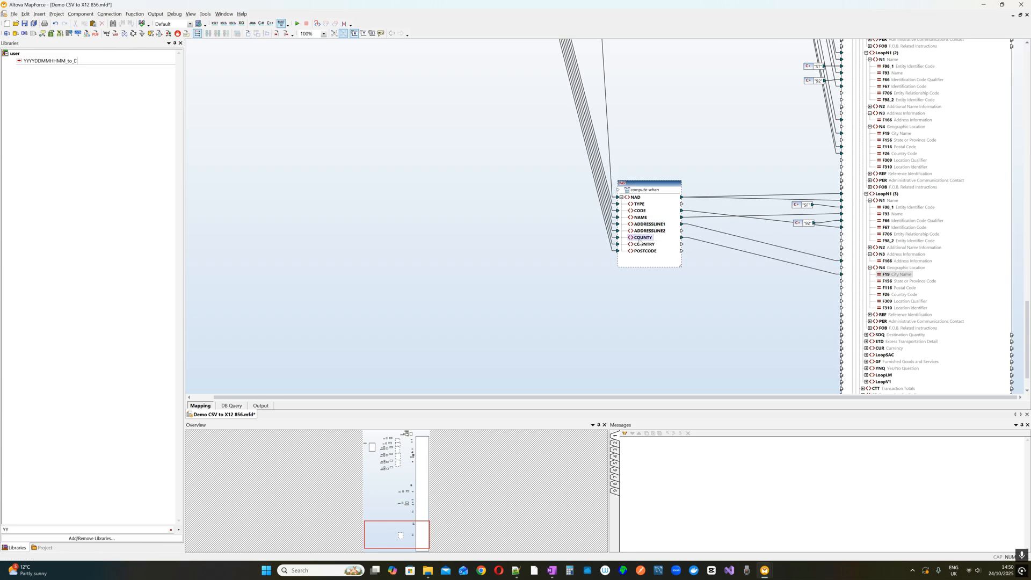
drag(681, 244, 884, 297)
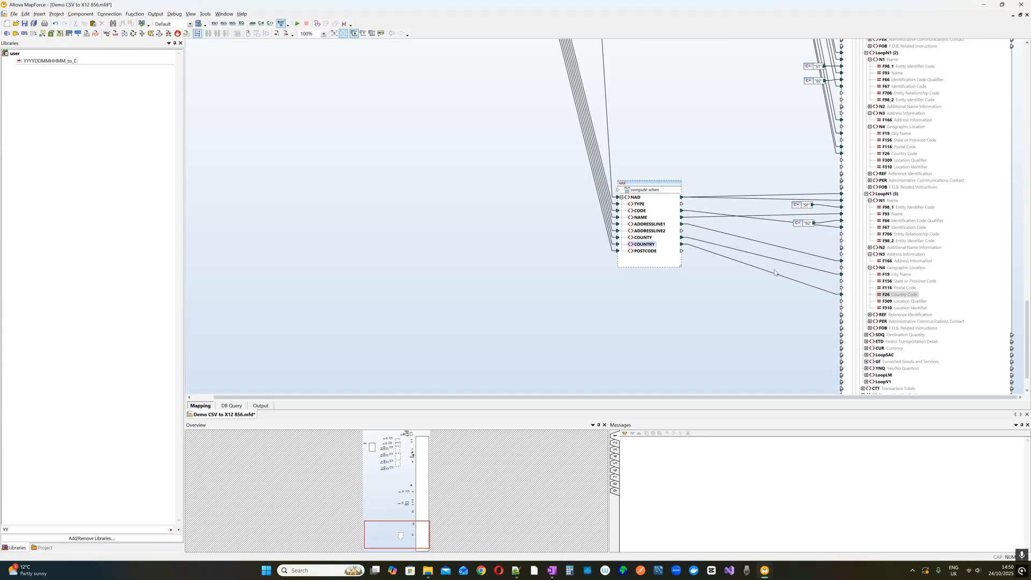
drag(648, 255, 876, 293)
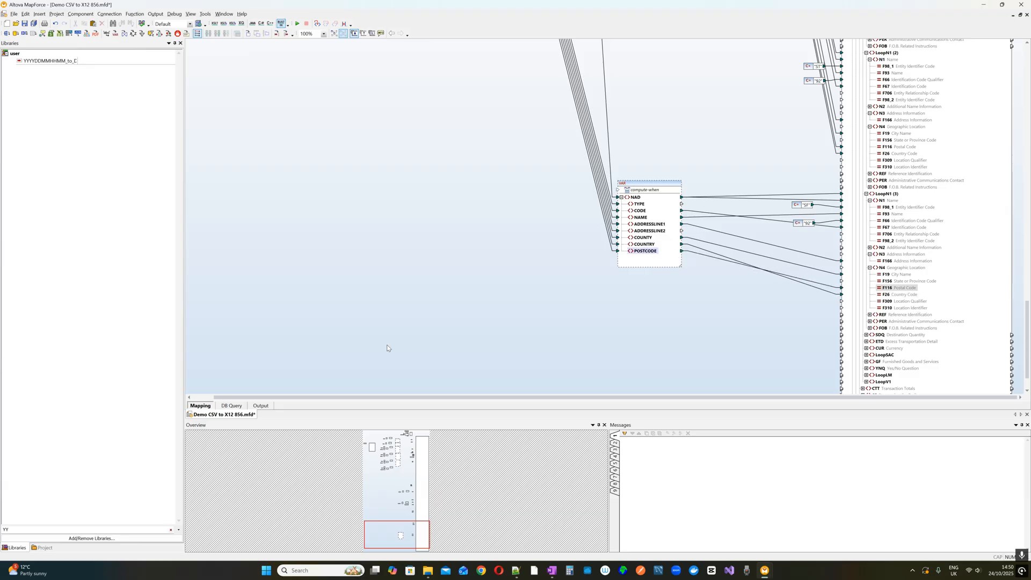
Preview the generated 856 message and check the supplier, ship-to and ship-from N1 segments.
click(261, 405)
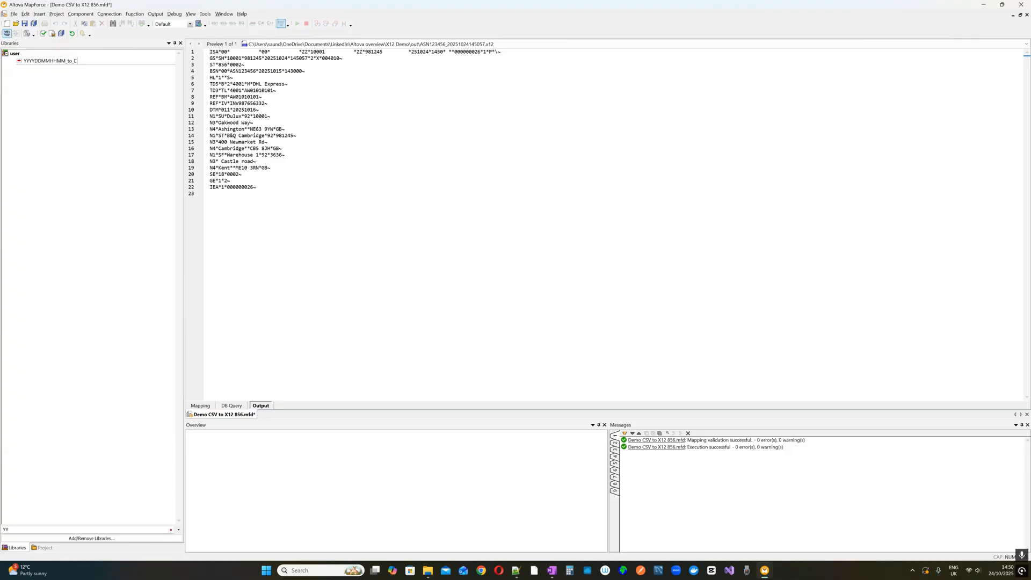
drag(224, 135, 267, 141)
drag(224, 116, 253, 123)
drag(209, 155, 241, 174)
click(213, 405)
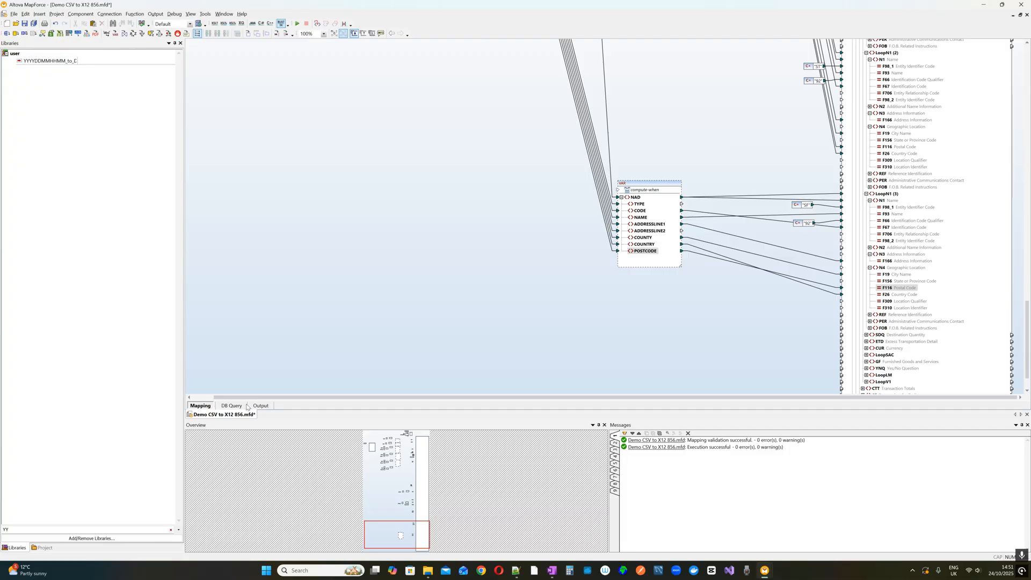
Move the SHIPFROM variable back up beside its Rows filter under the CARRIER variable and preview the output again.
scroll(550, 234, down, 6)
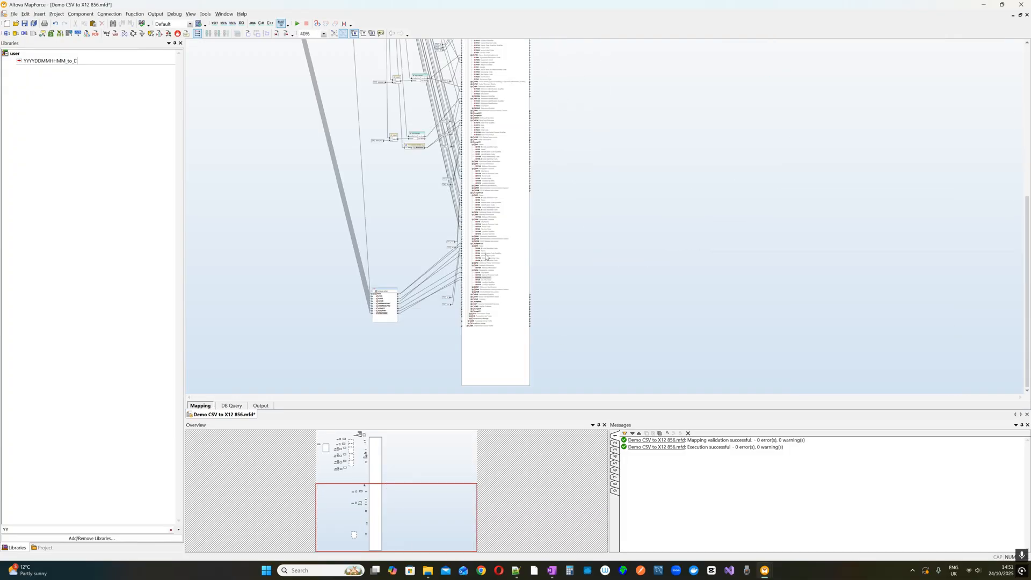
click(394, 292)
scroll(395, 275, up, 2)
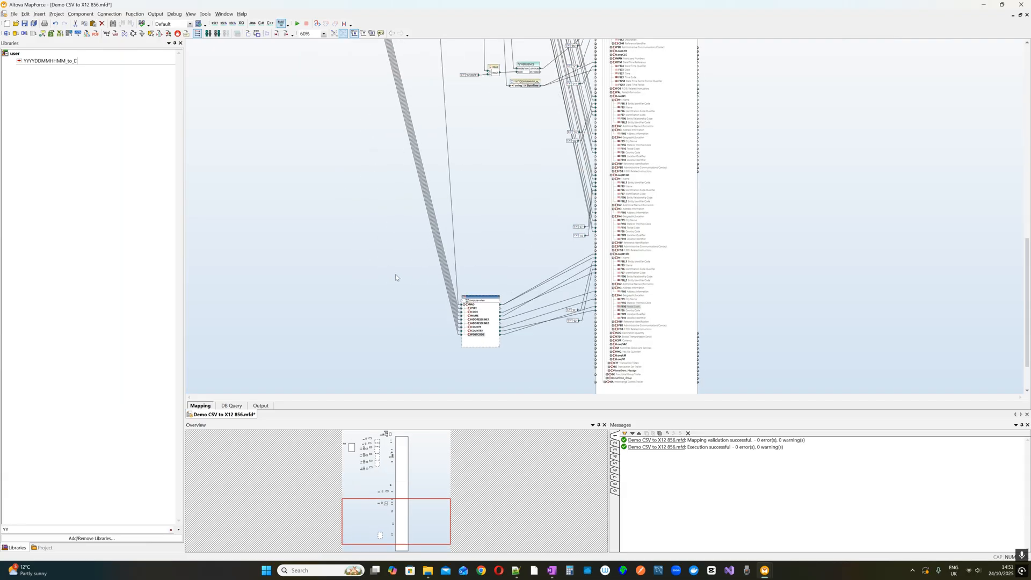
drag(478, 300, 427, 61)
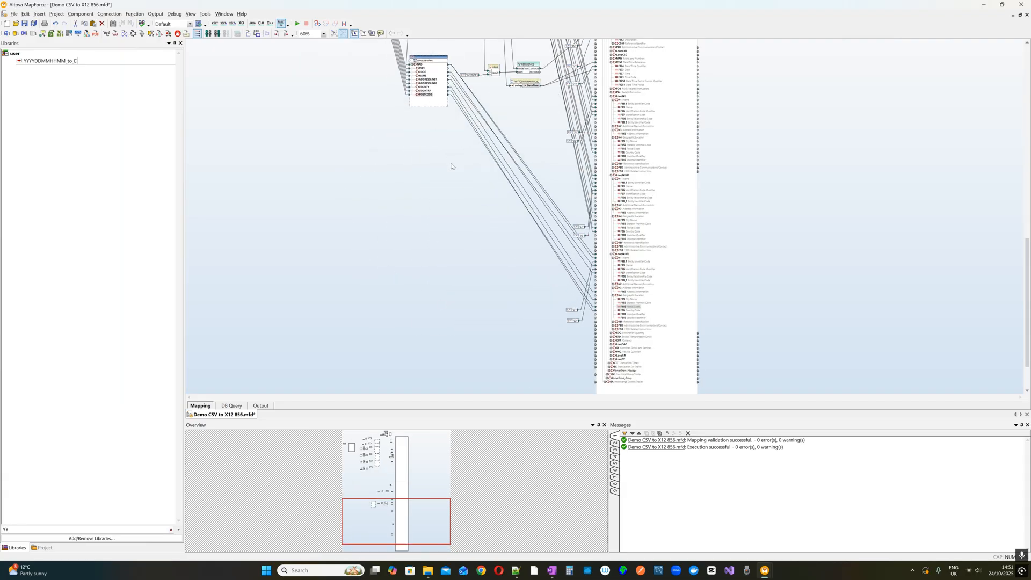
scroll(453, 194, up, 4)
scroll(458, 194, up, 1)
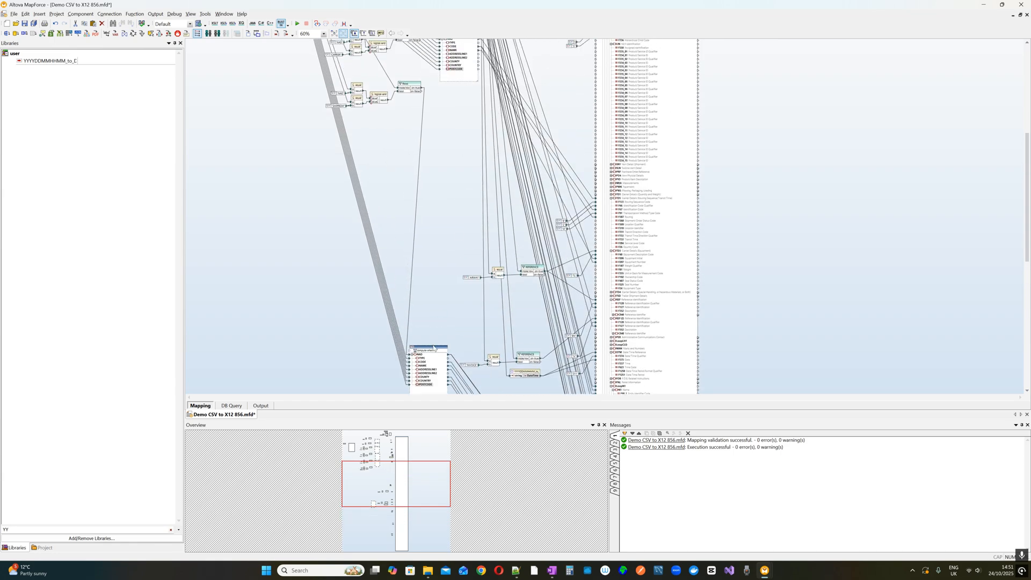
drag(433, 346, 464, 87)
click(279, 330)
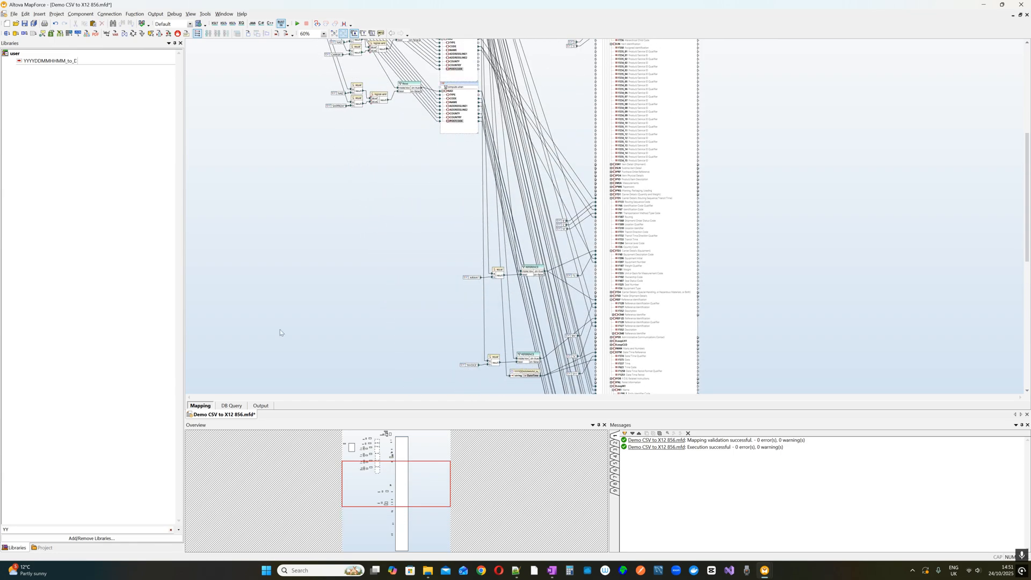
click(253, 405)
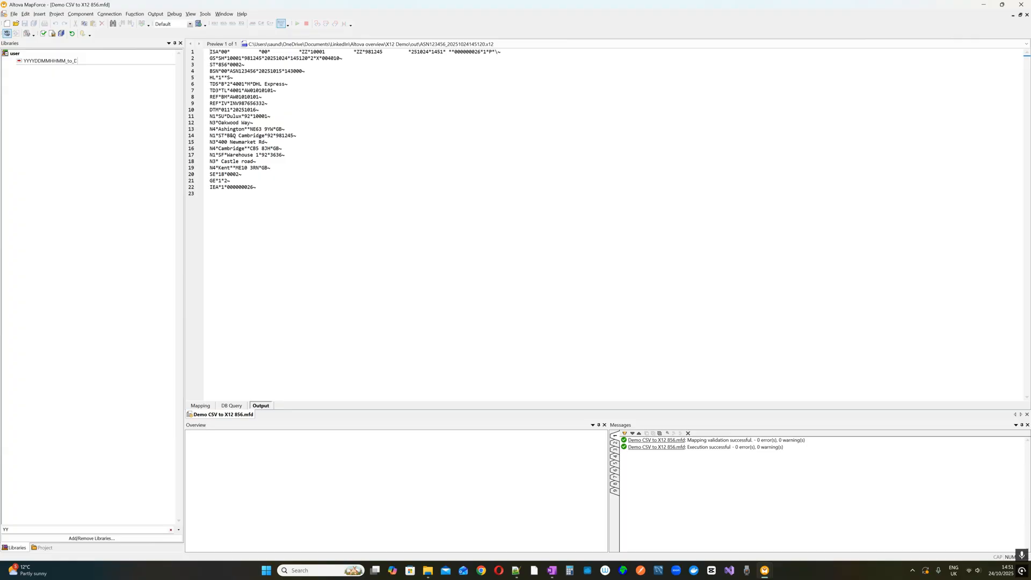
Enlarge the text of the generated 856 message and review its segments from ISA to IEA.
key(ctrl+a)
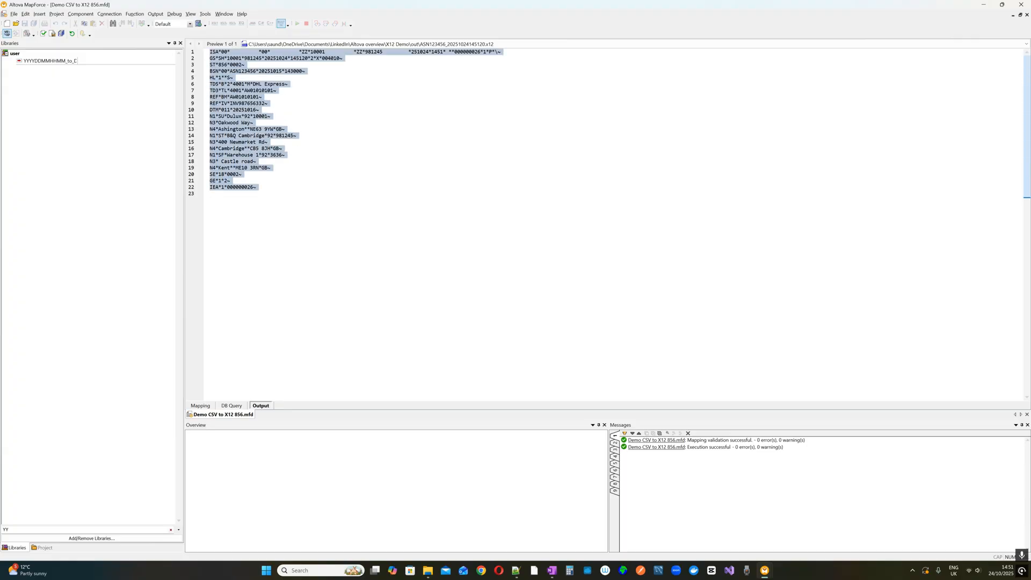
scroll(437, 224, up, 4)
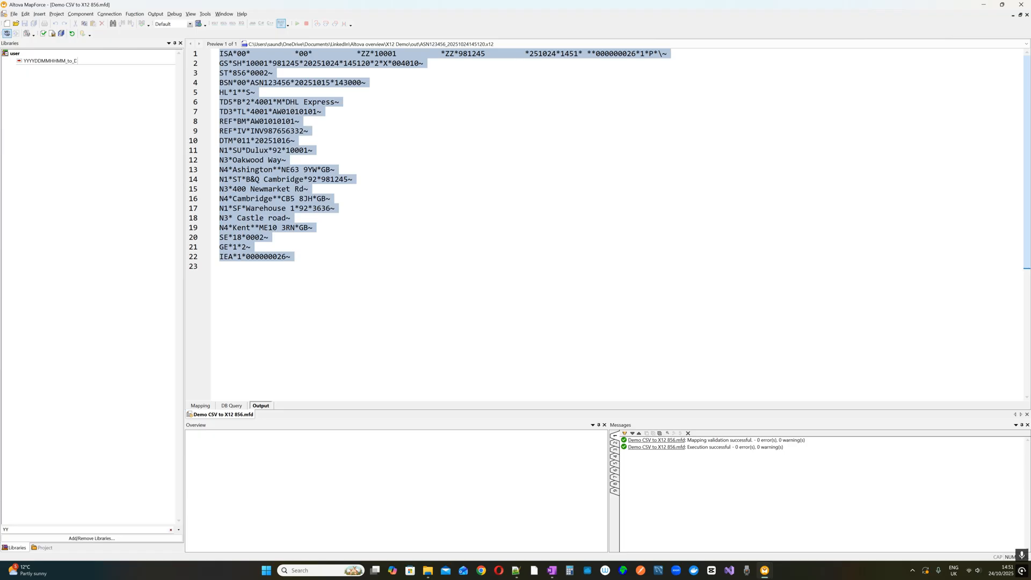
click(437, 237)
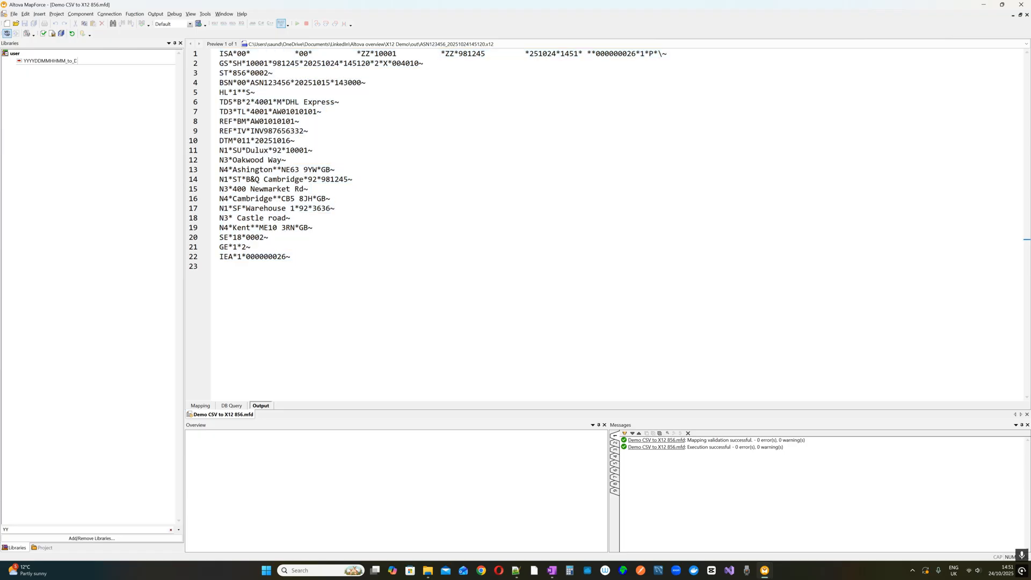
Inspect the sample rows of exampleASN.csv in the source text file's component settings and close the settings.
click(200, 405)
scroll(312, 270, up, 3)
scroll(313, 270, up, 2)
double_click(259, 143)
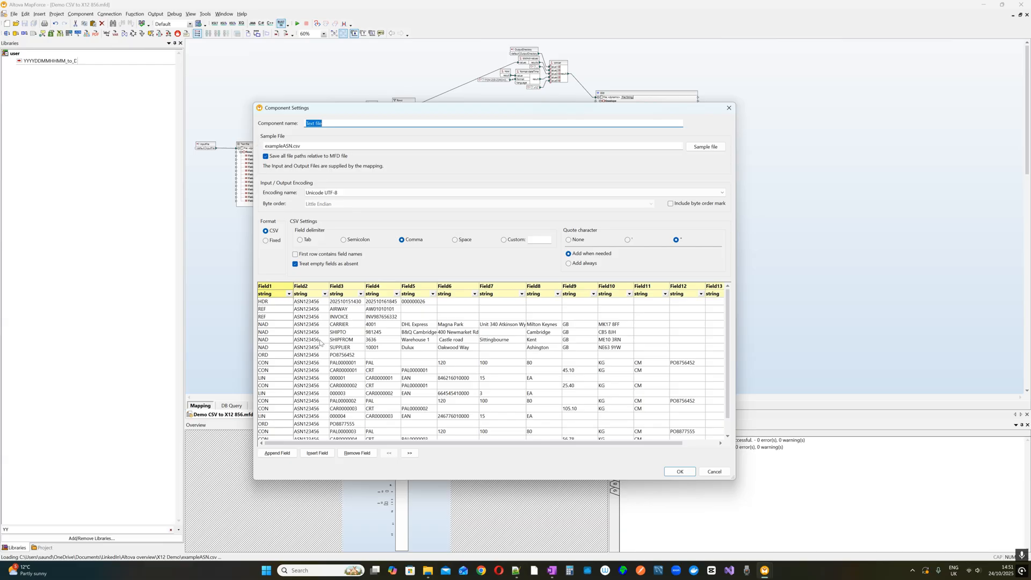
click(266, 357)
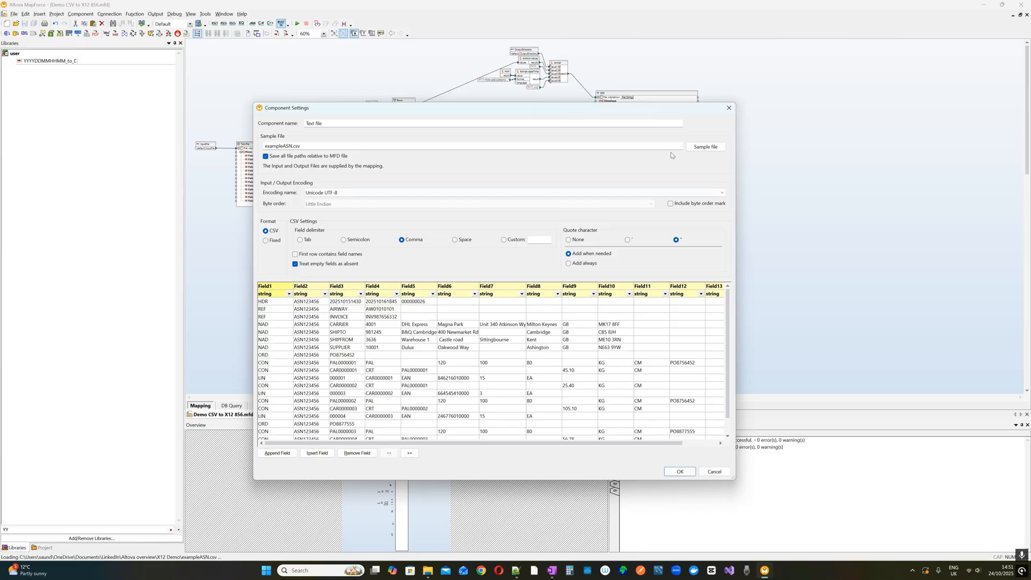
click(728, 108)
Compare the LoopHL node in the X12 target with the HL segment in the output and return to the mapping.
scroll(838, 154, down, 2)
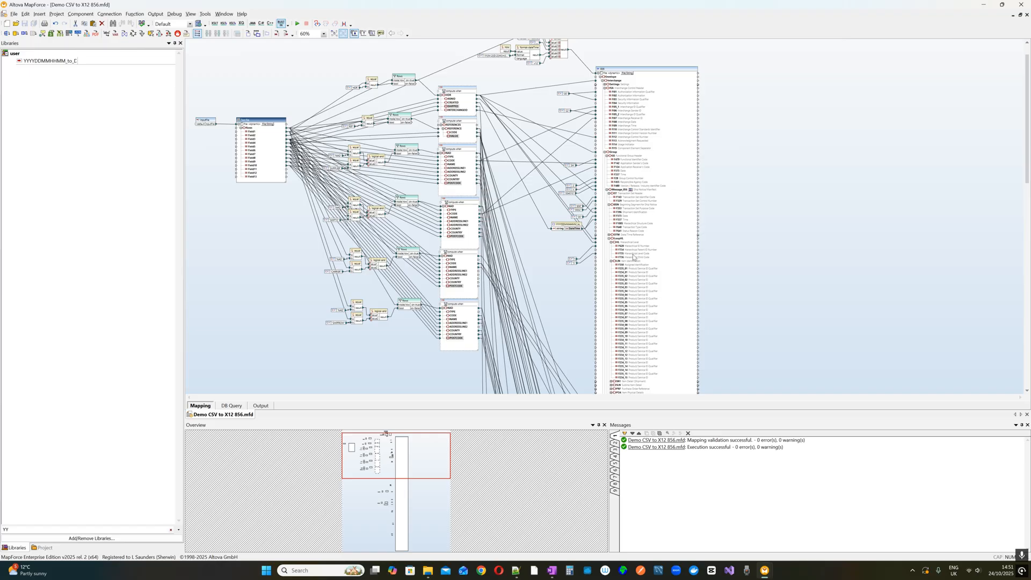
scroll(646, 257, up, 2)
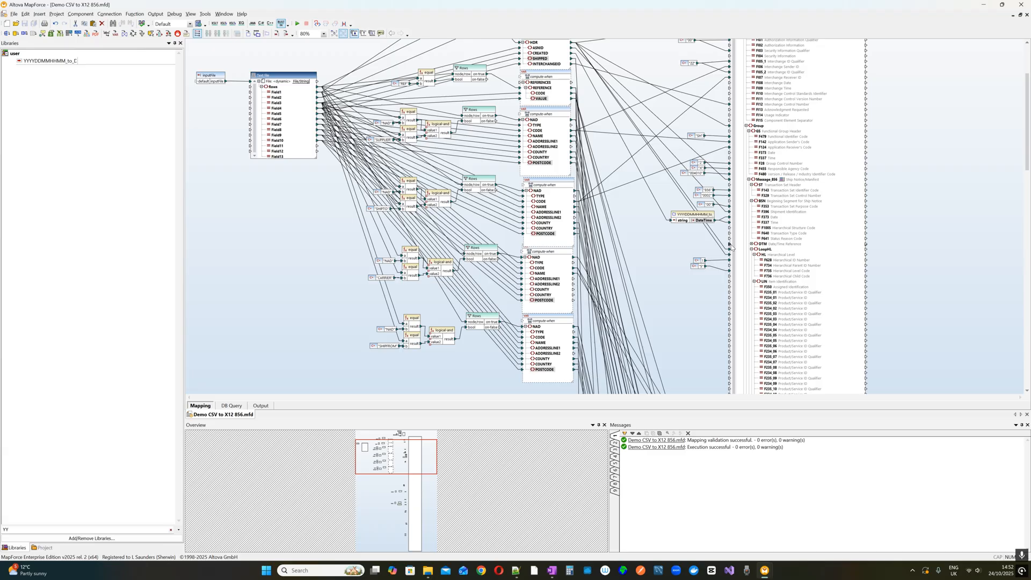
click(266, 408)
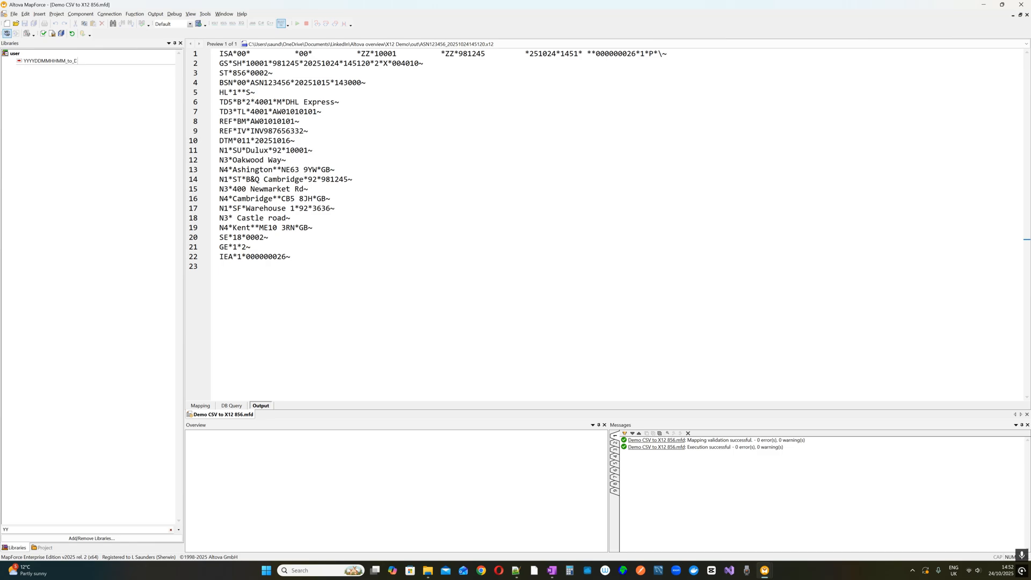
drag(255, 93, 219, 92)
click(202, 406)
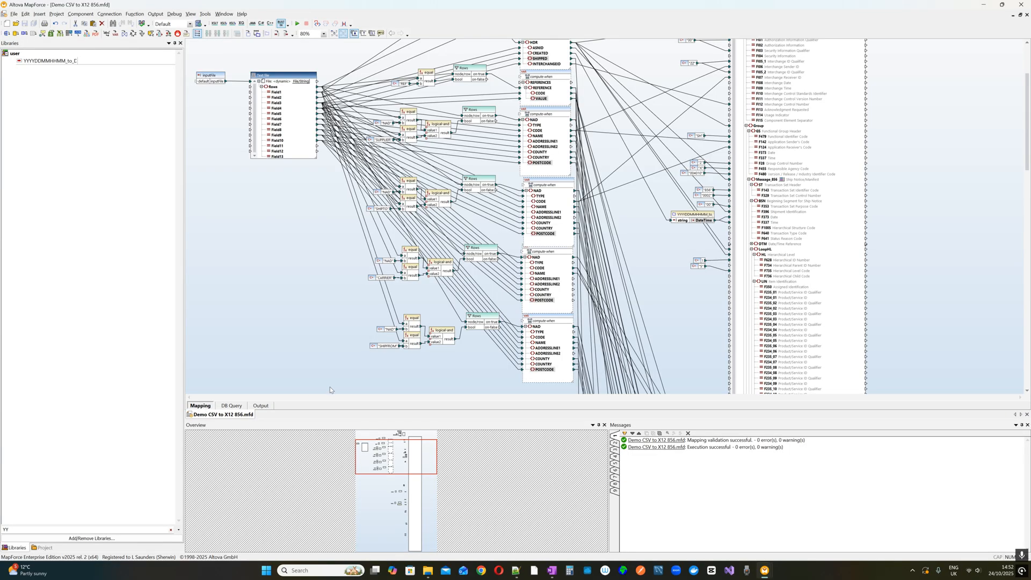